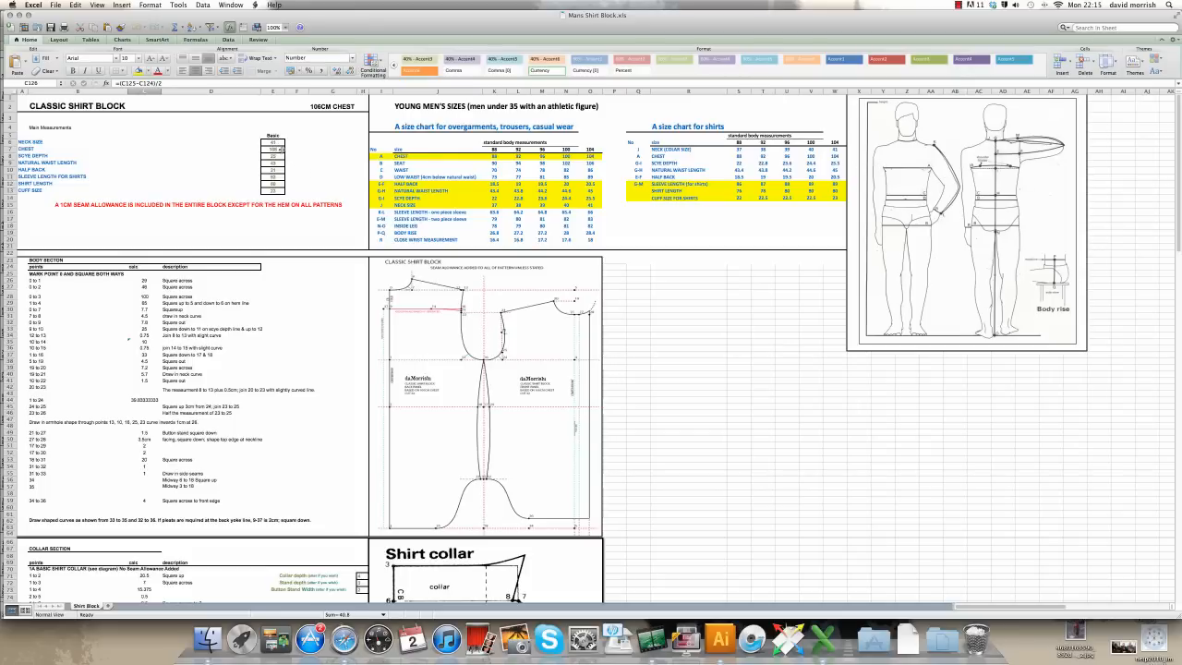
- Try a chest measurement of 115 in the shirt block's main measurements and undo the change
click(280, 148)
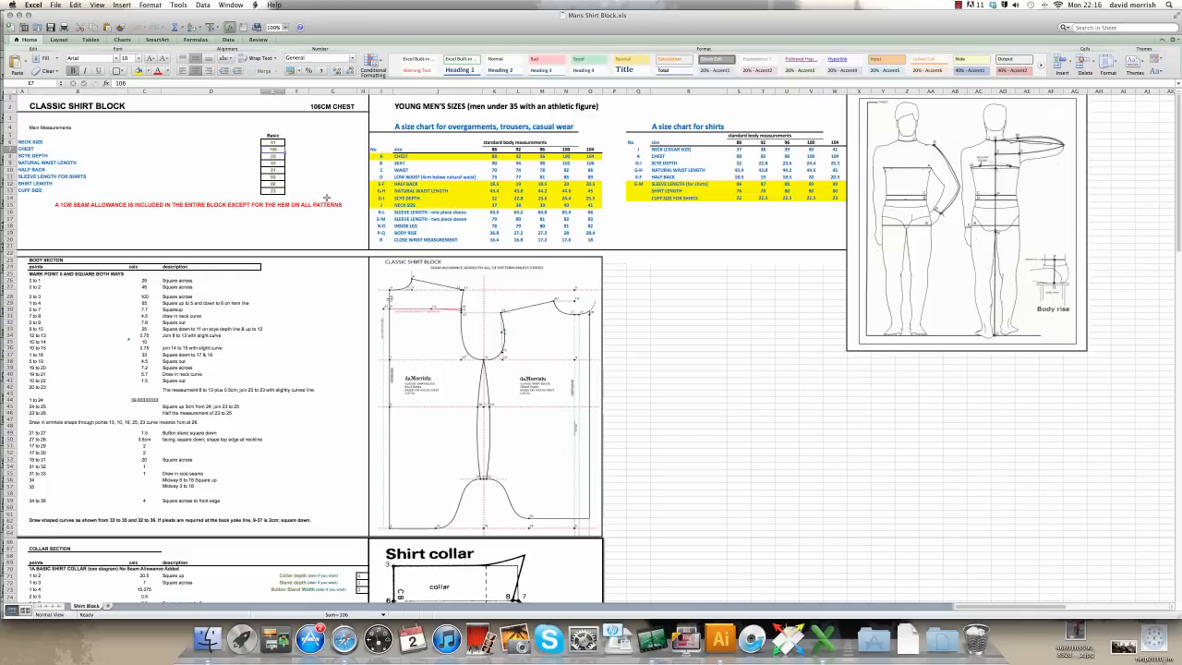
text(115)
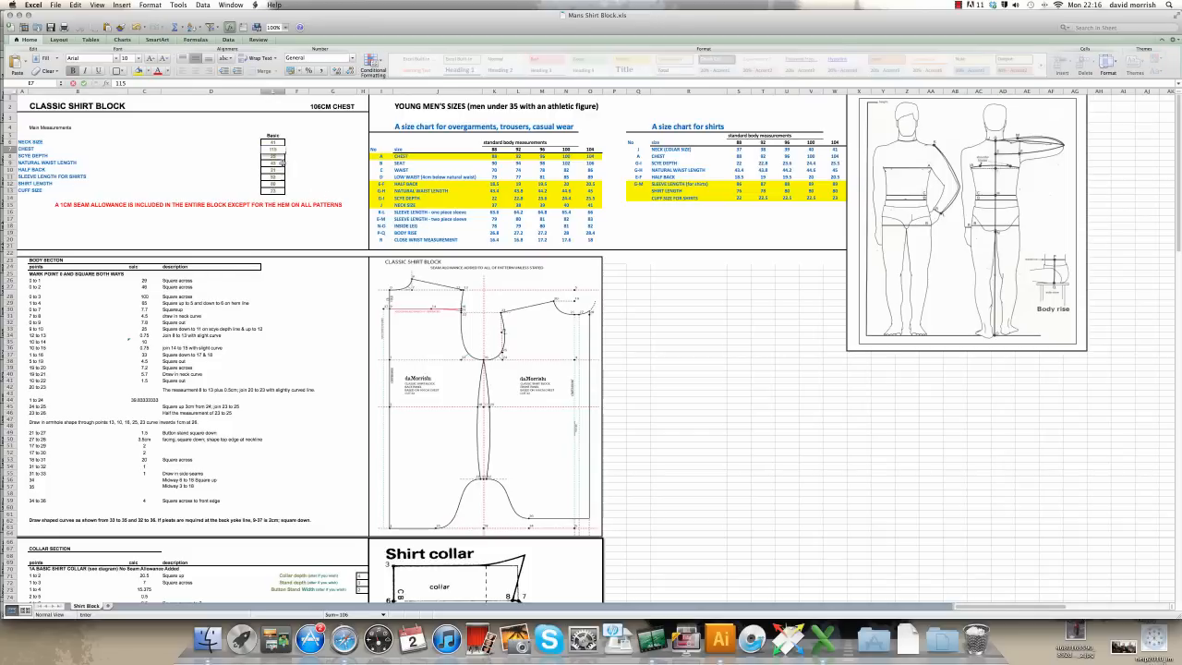
click(275, 157)
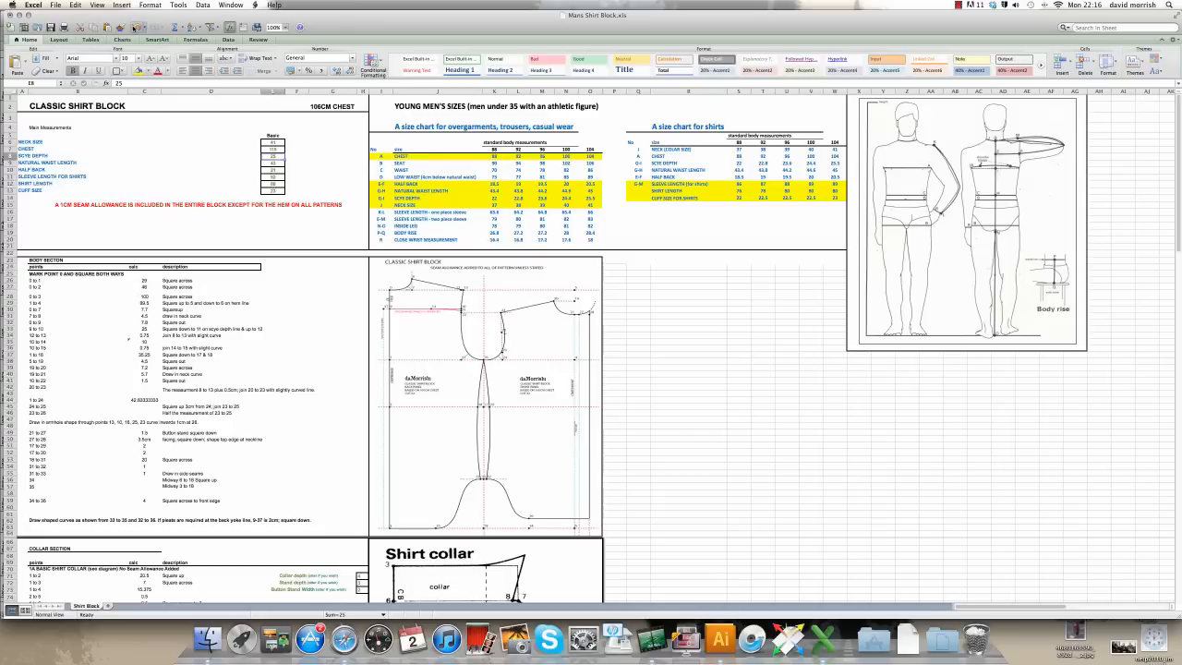
click(135, 28)
- Examine the body section's calculation and description for points 0 to 1, and the collar section below it
click(144, 281)
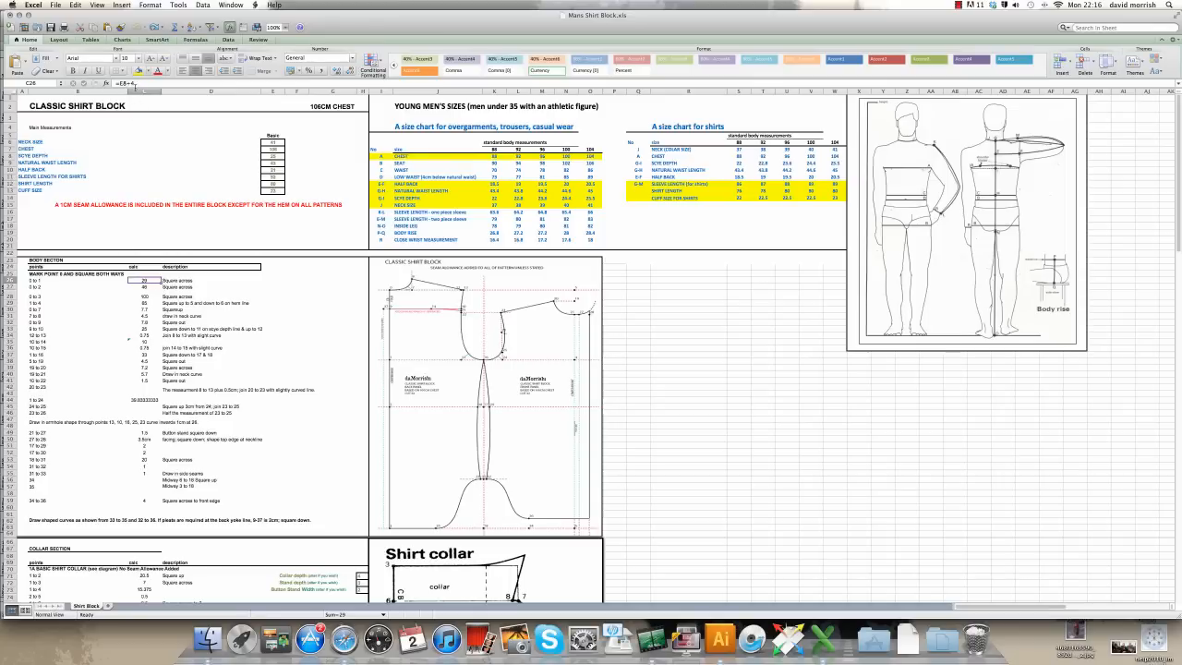
click(310, 280)
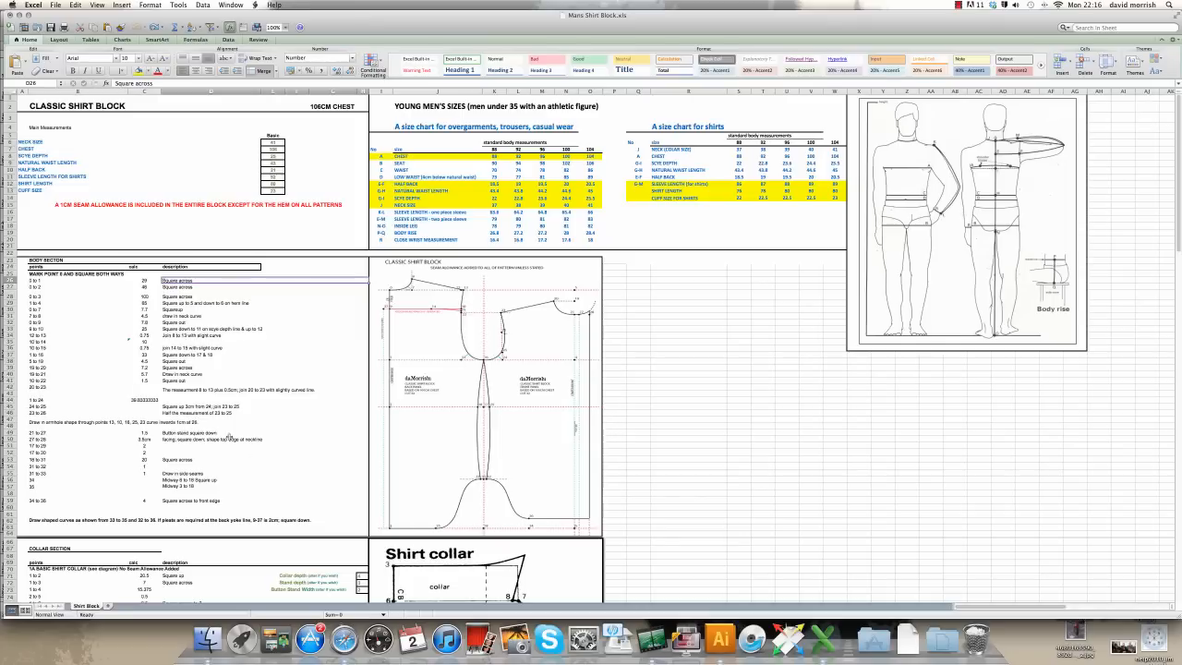
scroll(300, 445, down, 8)
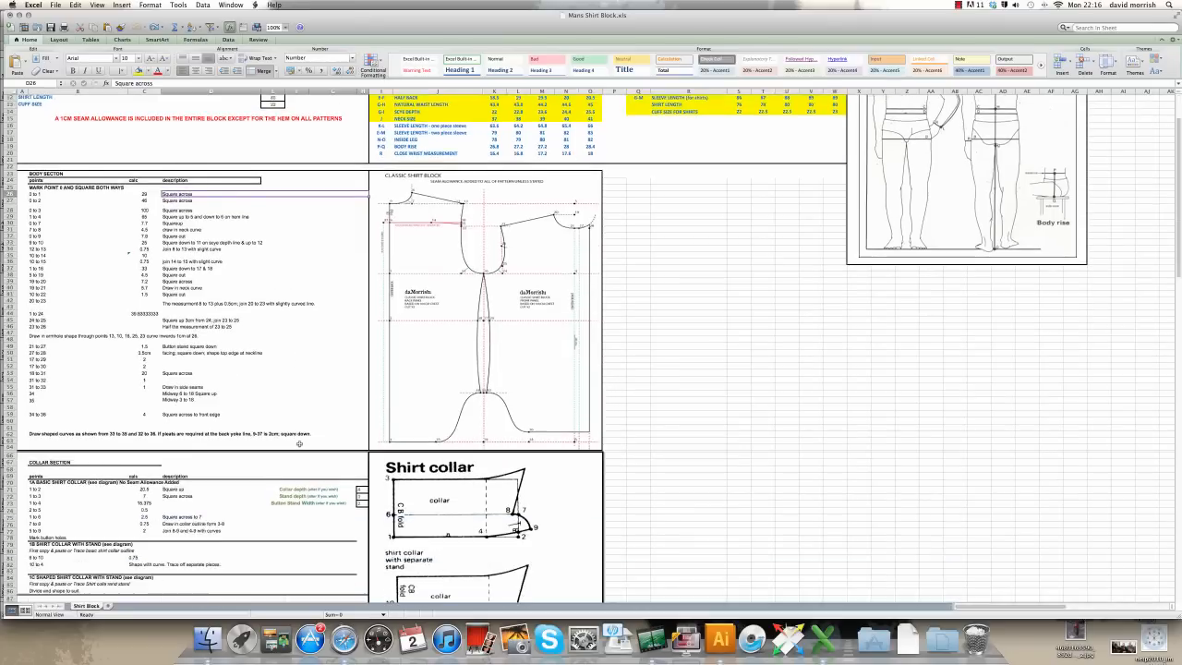
scroll(299, 444, down, 6)
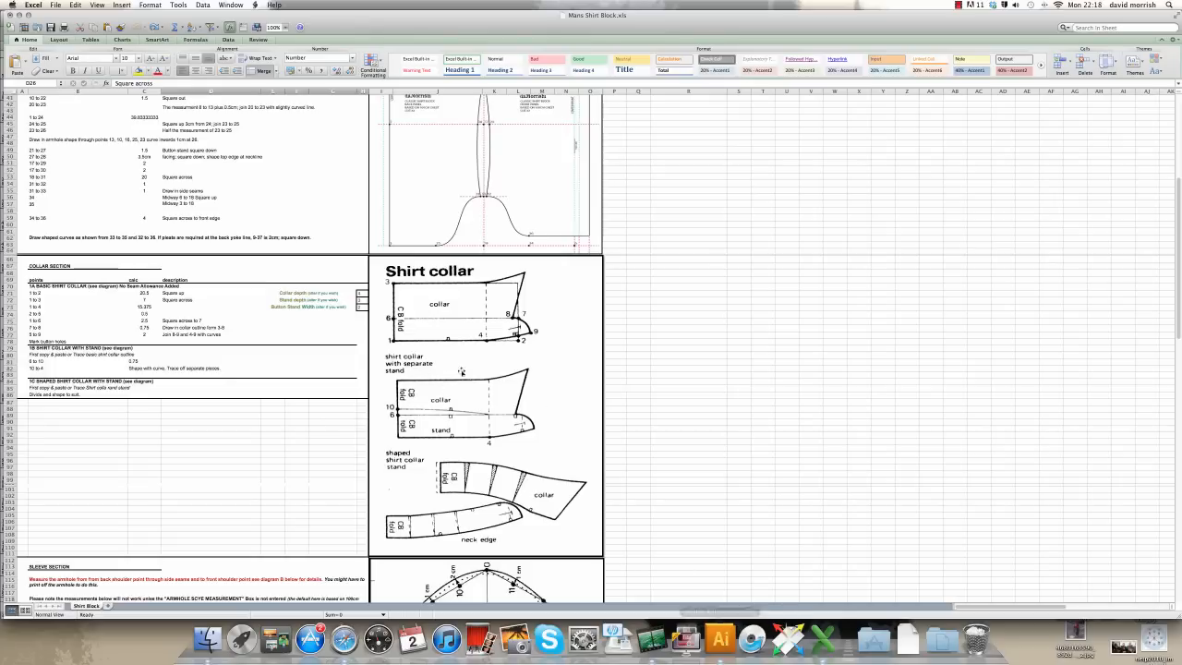
- Switch to the basic block document in Illustrator and delete the "sleeve numbers" layer together with its artwork
click(719, 635)
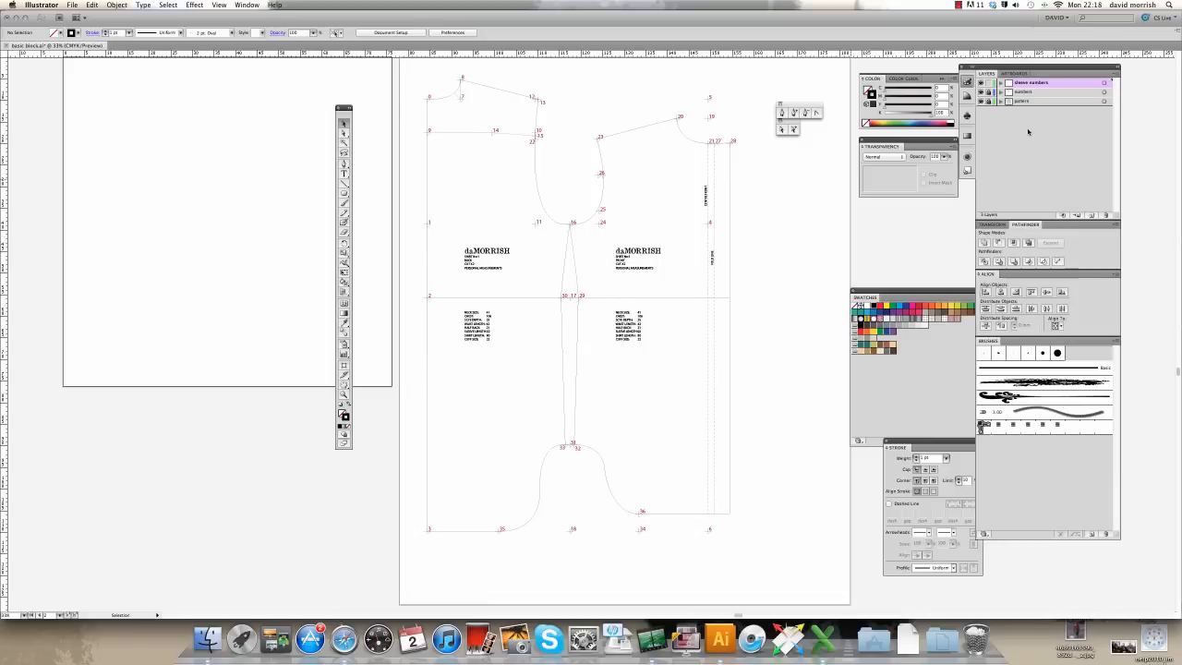
click(1105, 215)
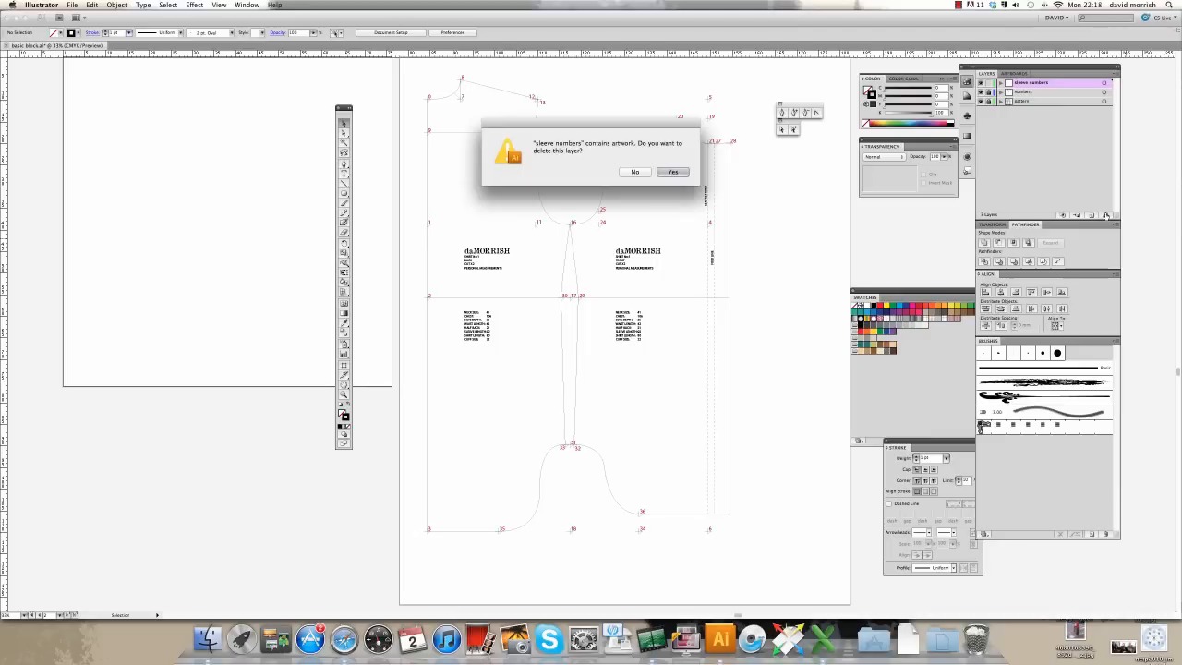
click(670, 171)
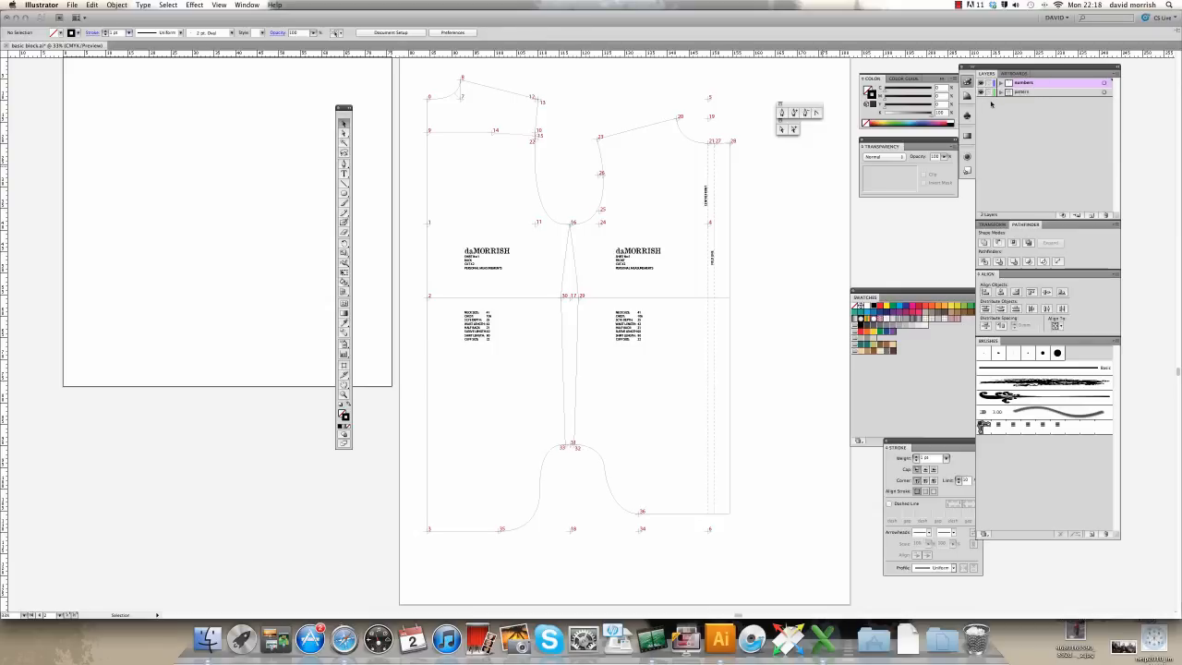
- Hide and show the pattern layer and the numbers layer in turn to inspect what each contains
click(981, 92)
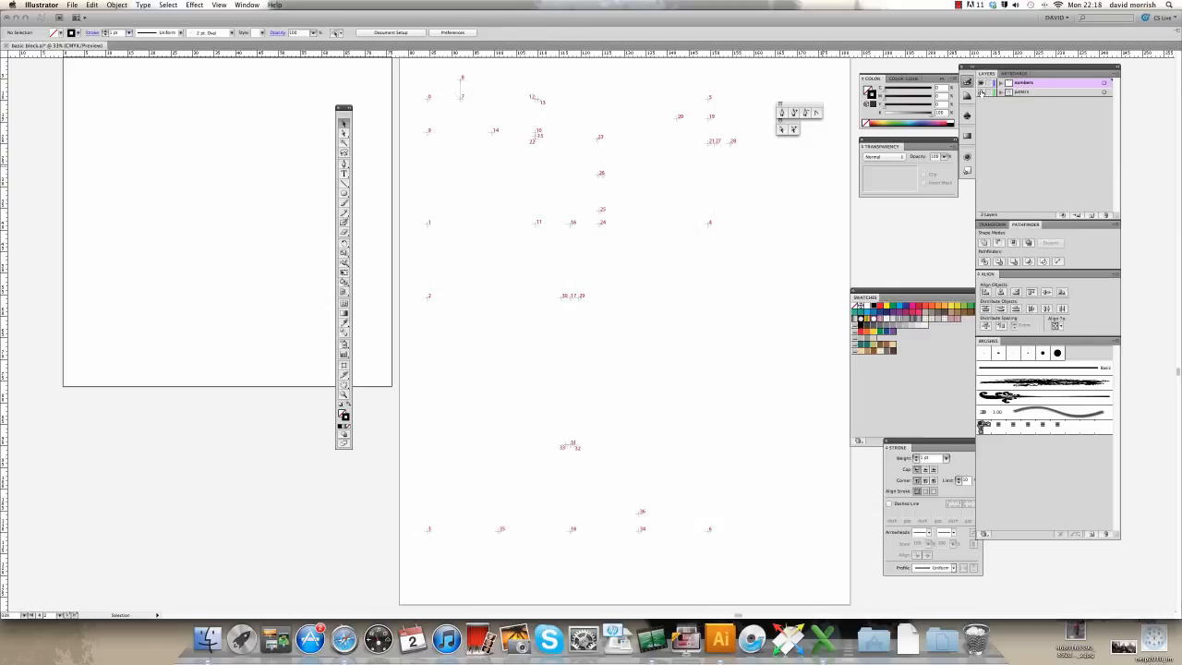
click(981, 92)
click(980, 82)
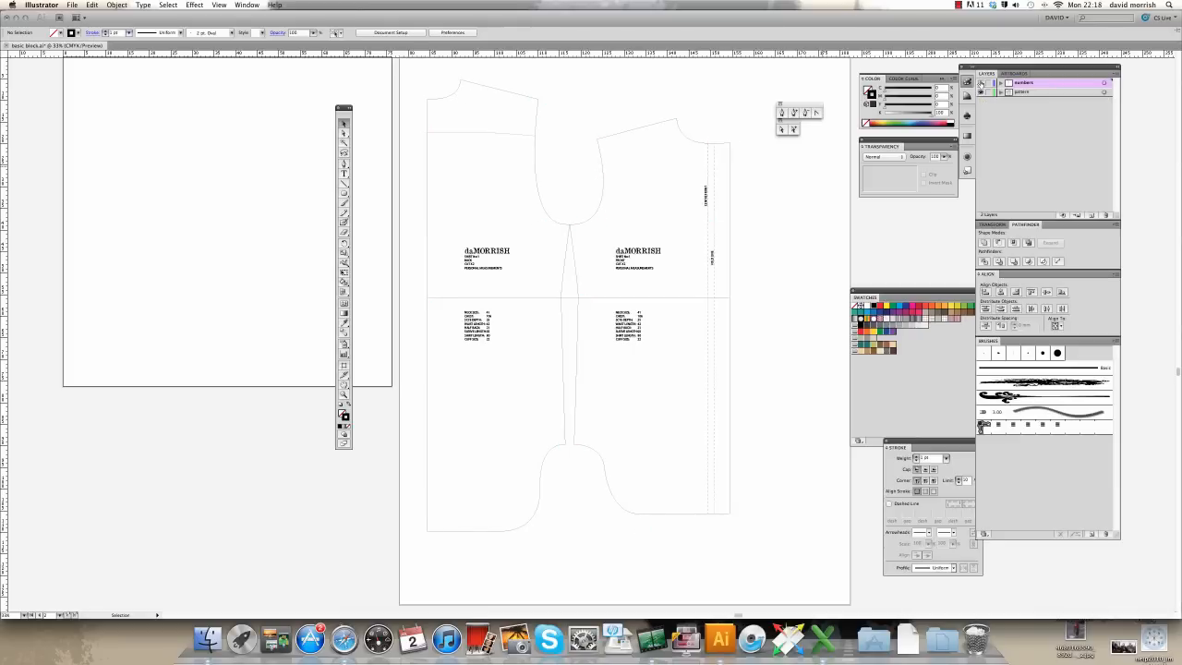
click(980, 82)
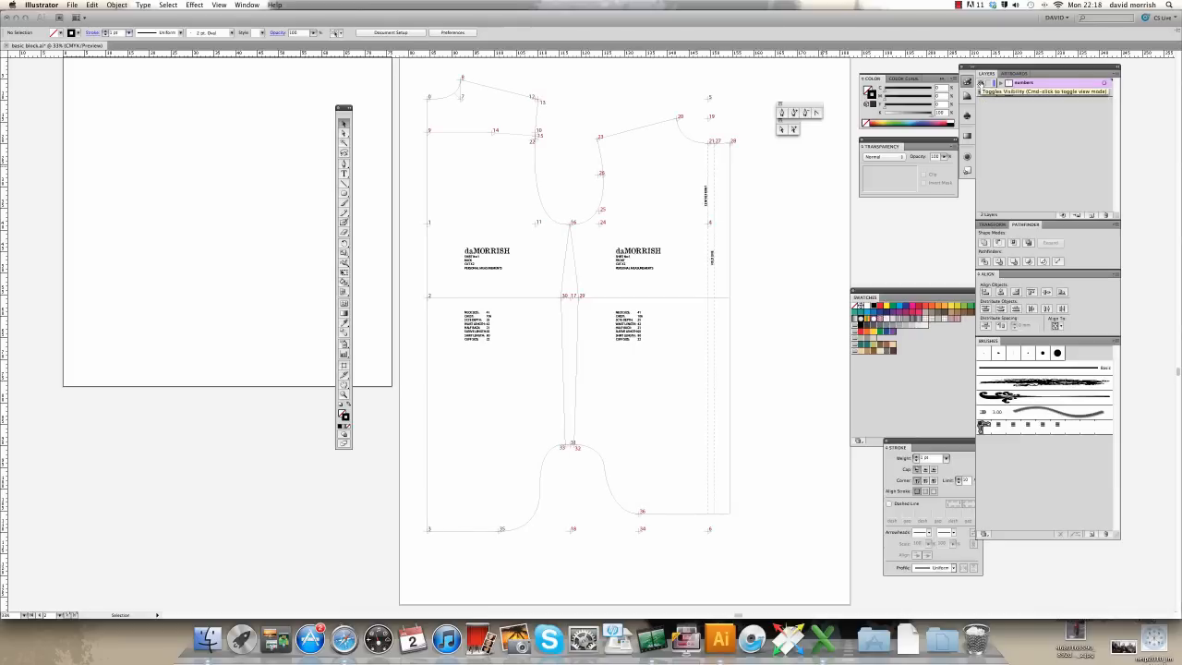
click(980, 82)
click(981, 82)
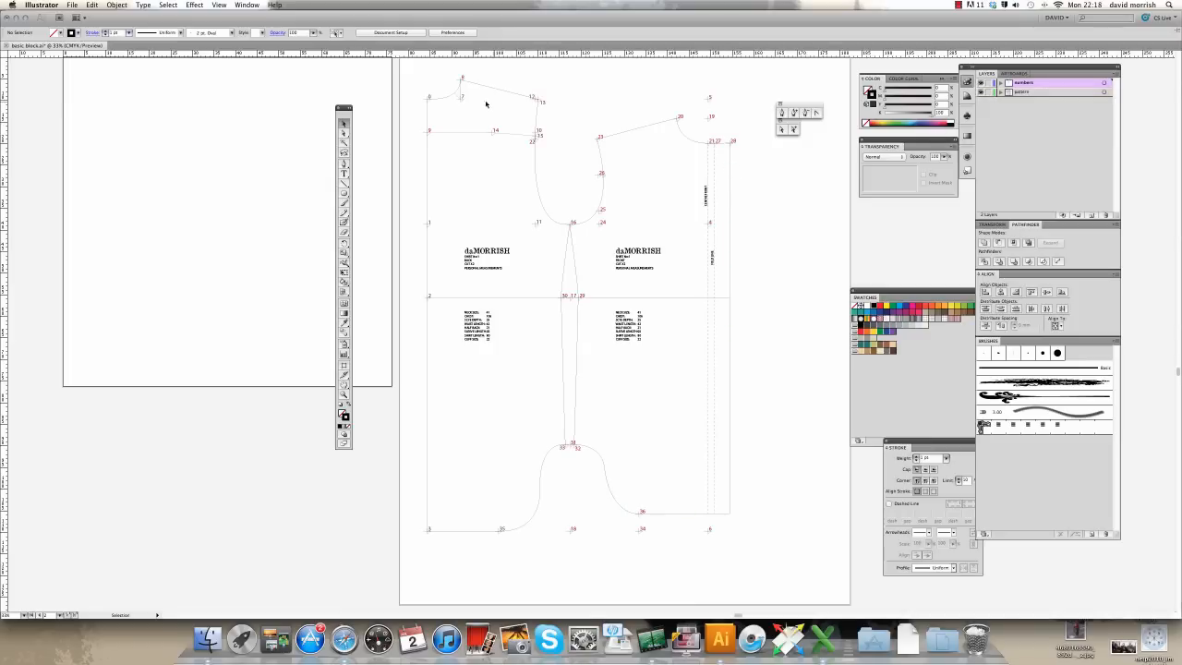
- Switch to the Mans Shirt Block spreadsheet in Excel and review the body and collar sections with their diagrams
click(822, 637)
scroll(546, 199, up, 5)
scroll(546, 199, up, 3)
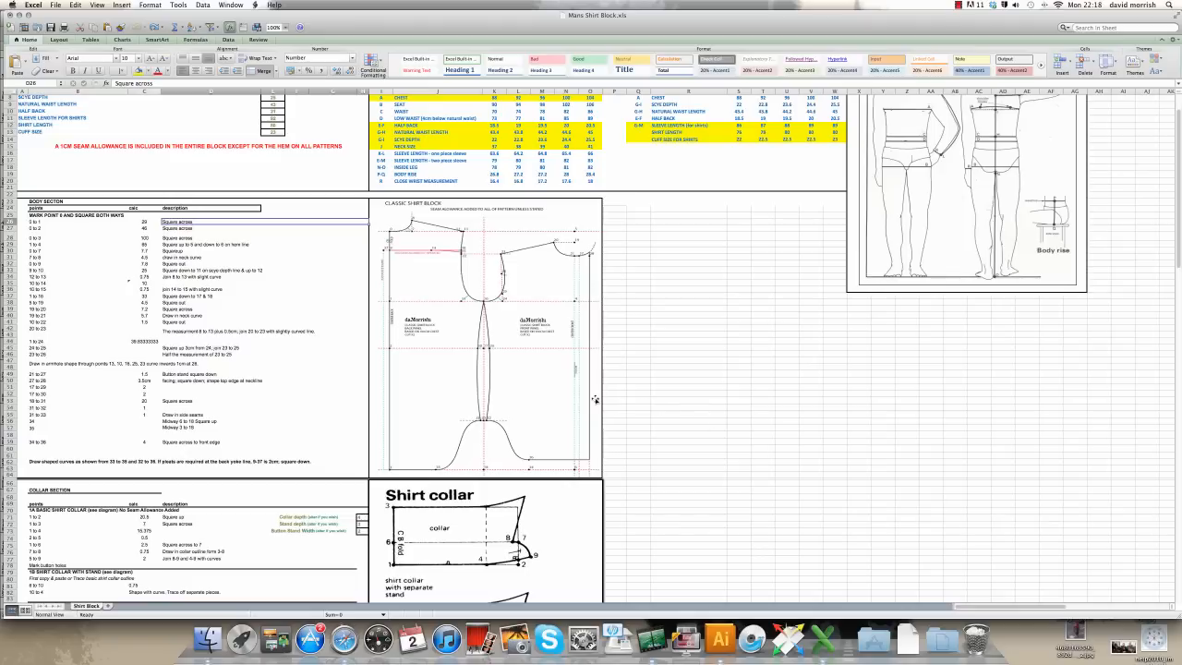
scroll(649, 407, down, 3)
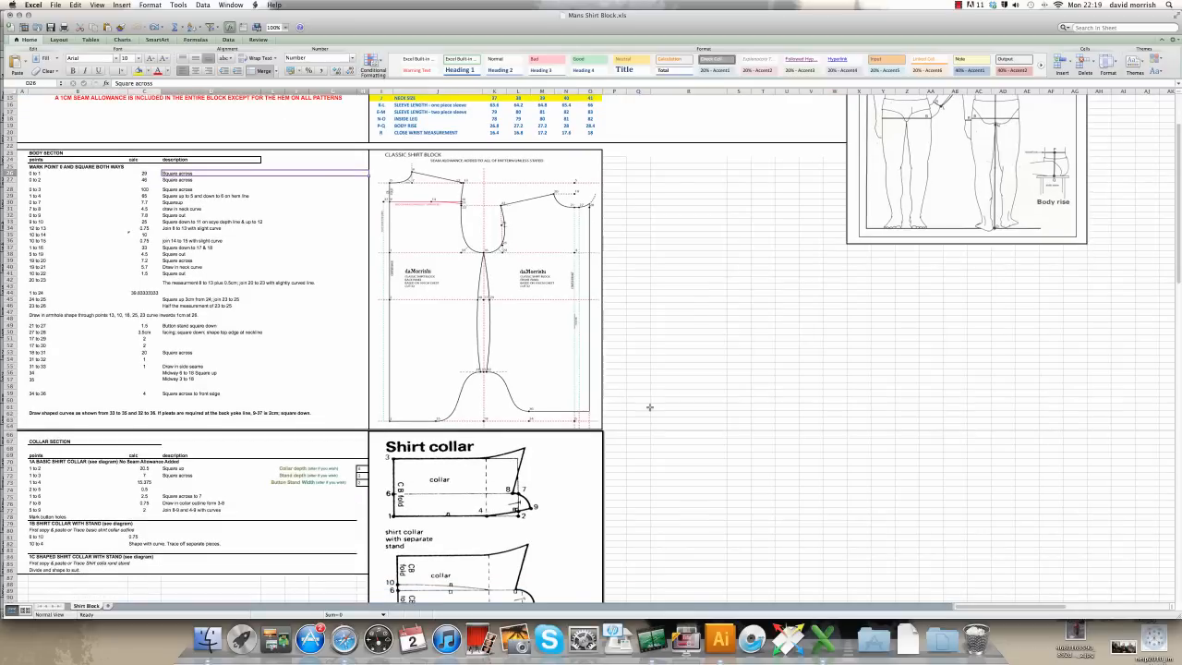
scroll(649, 407, down, 5)
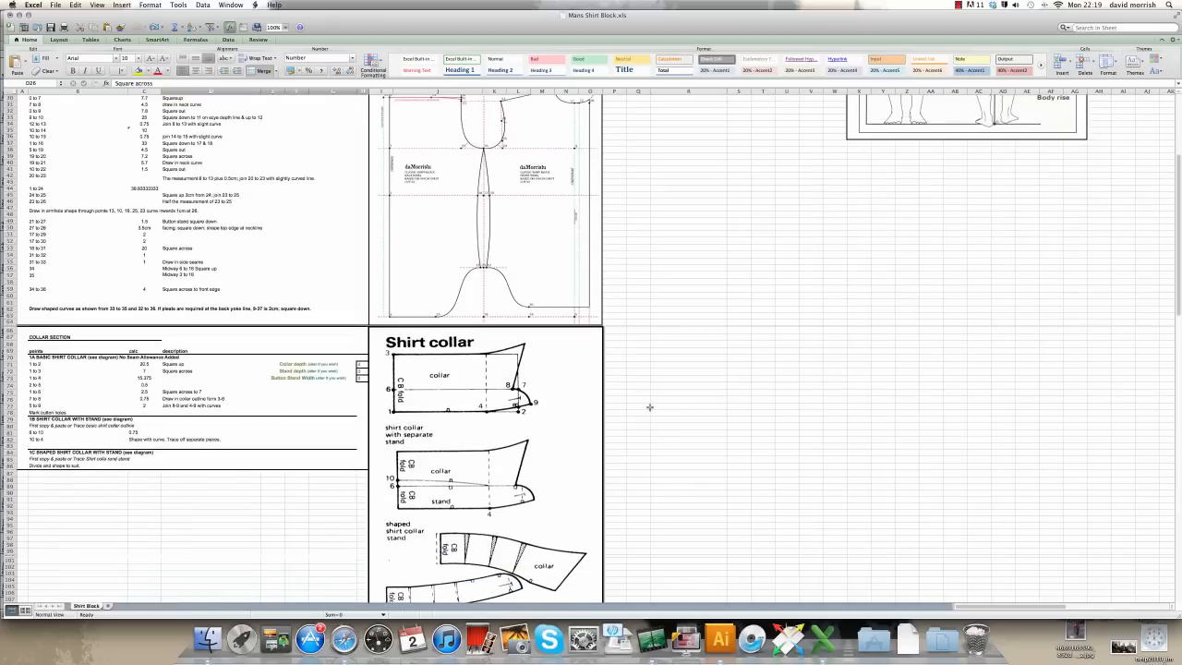
- Switch to Illustrator and create a new layer named "sleeve numbers" above the existing layers
click(720, 639)
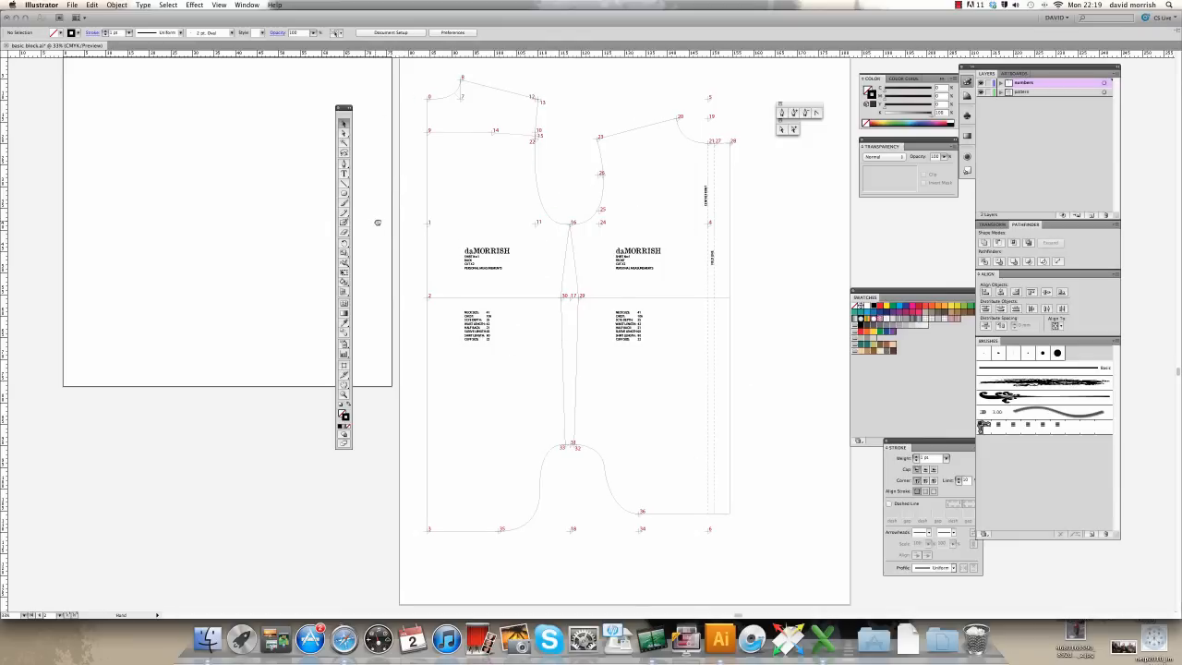
drag(376, 222, 721, 276)
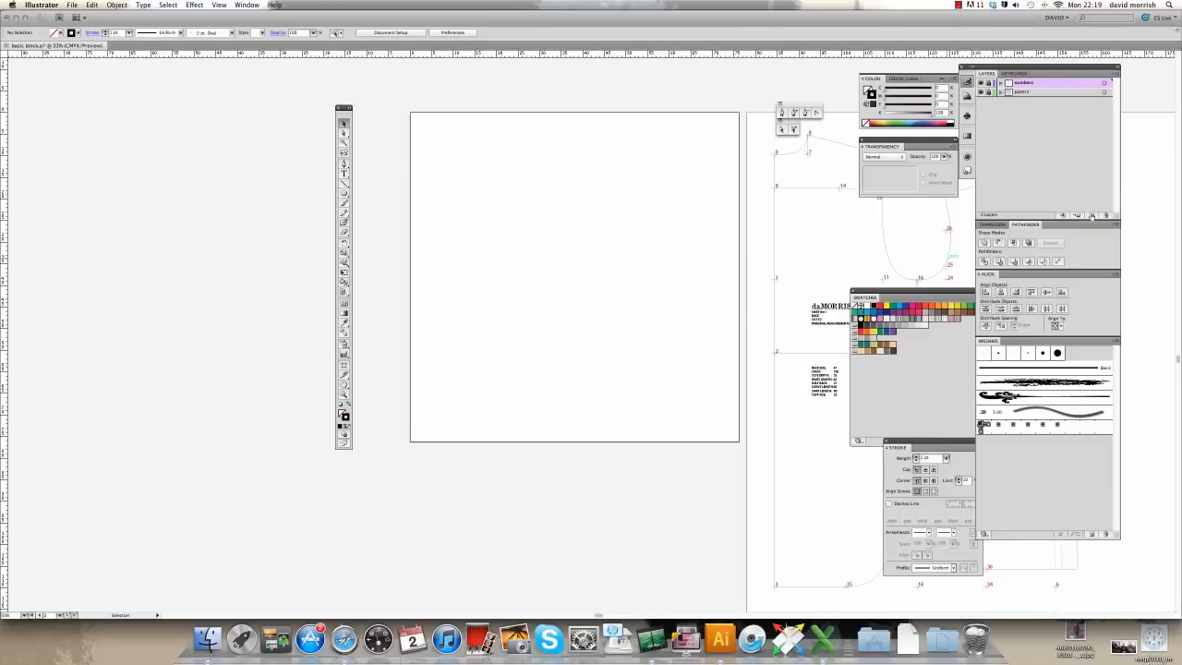
click(1091, 215)
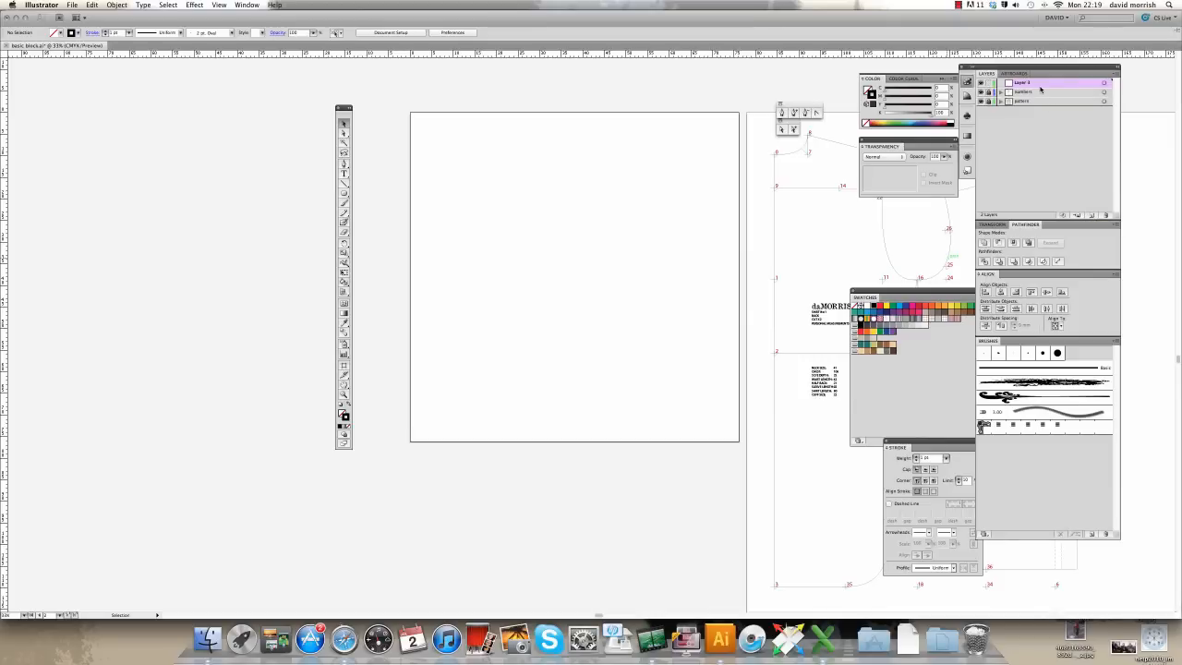
double_click(1039, 84)
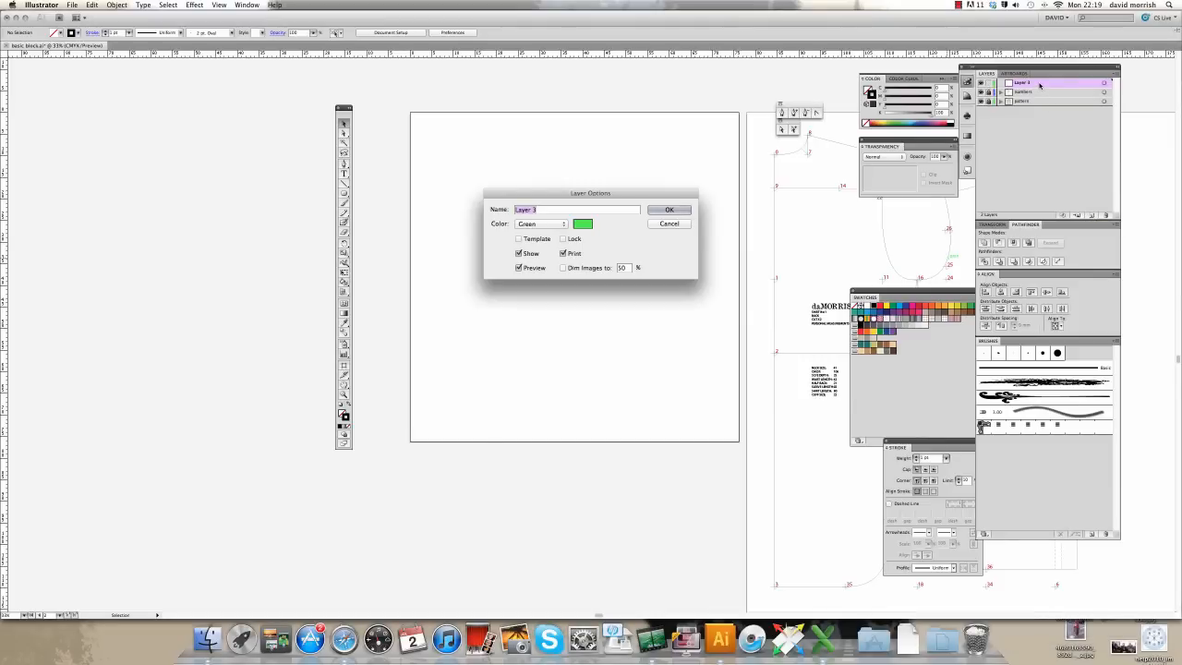
text(sleeve numbers)
key(Return)
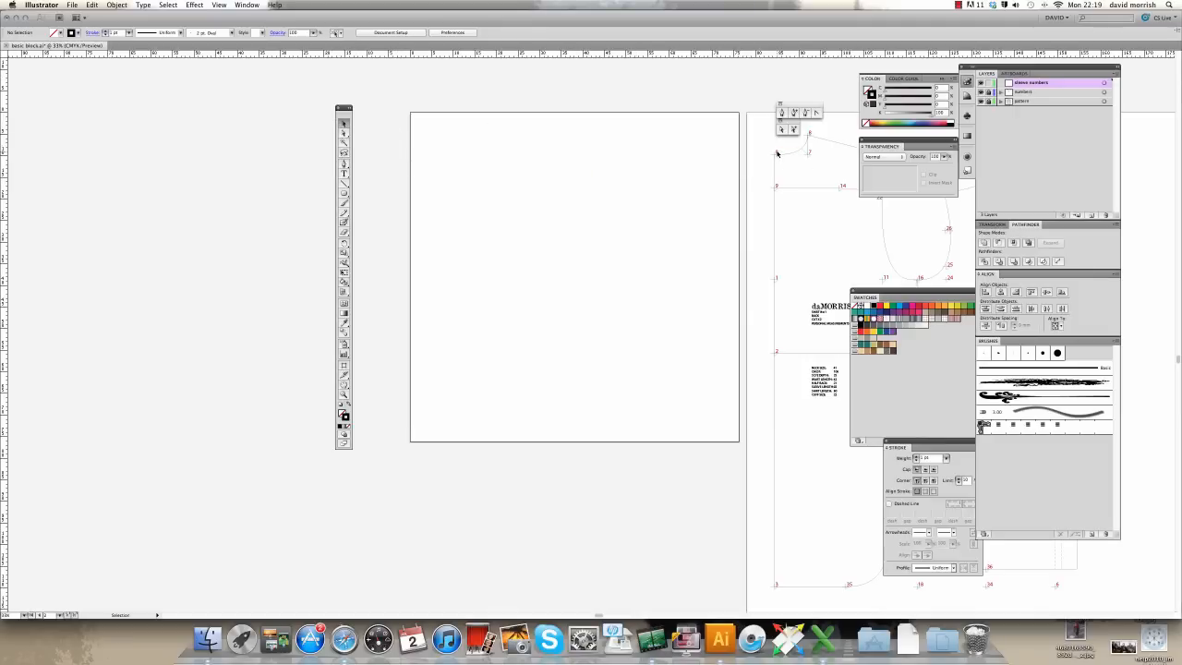
- Unlock the numbers layer, copy the point 0 marker from the shirt body pattern and paste it onto the blank artboard
click(776, 163)
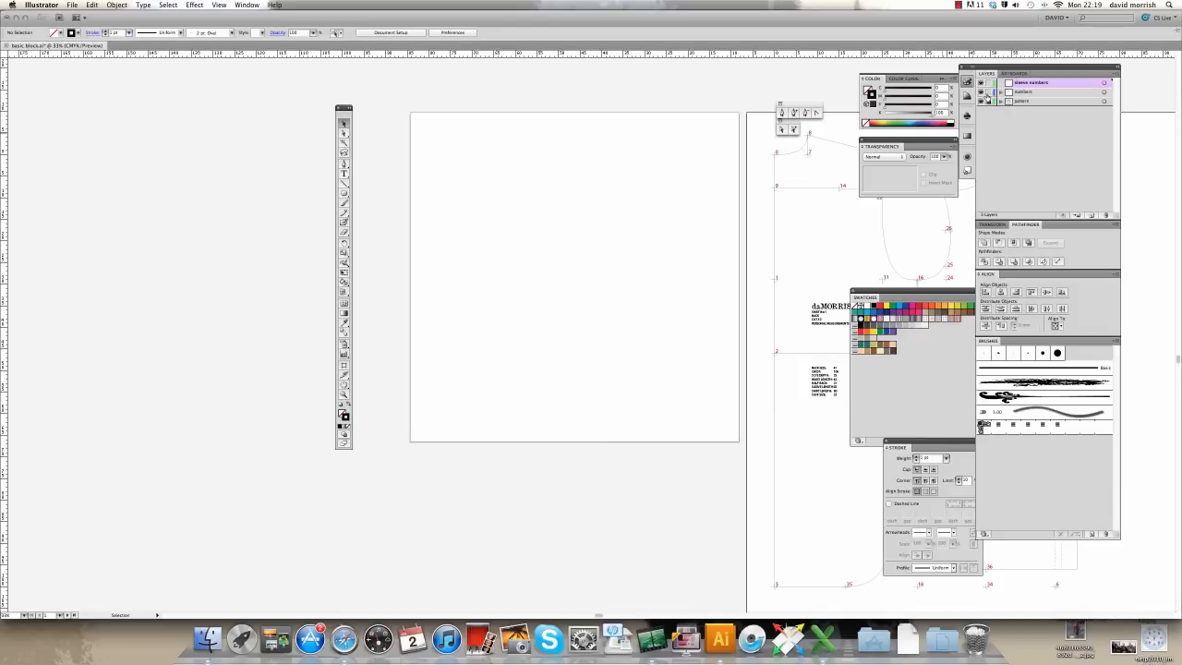
click(776, 153)
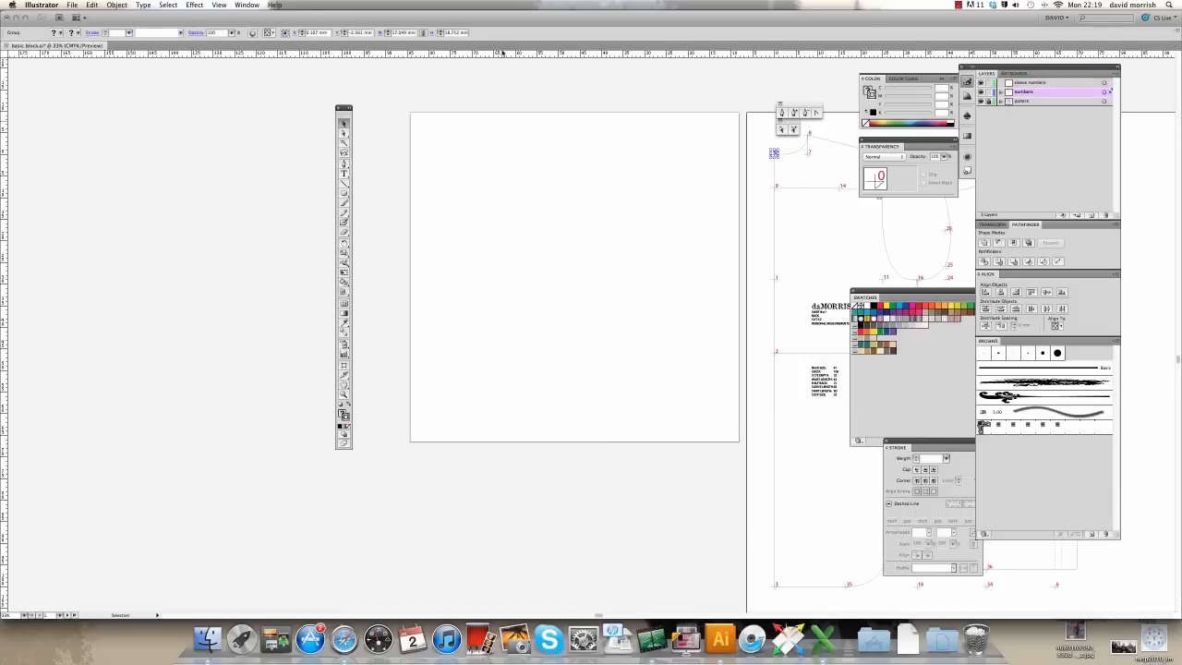
click(90, 4)
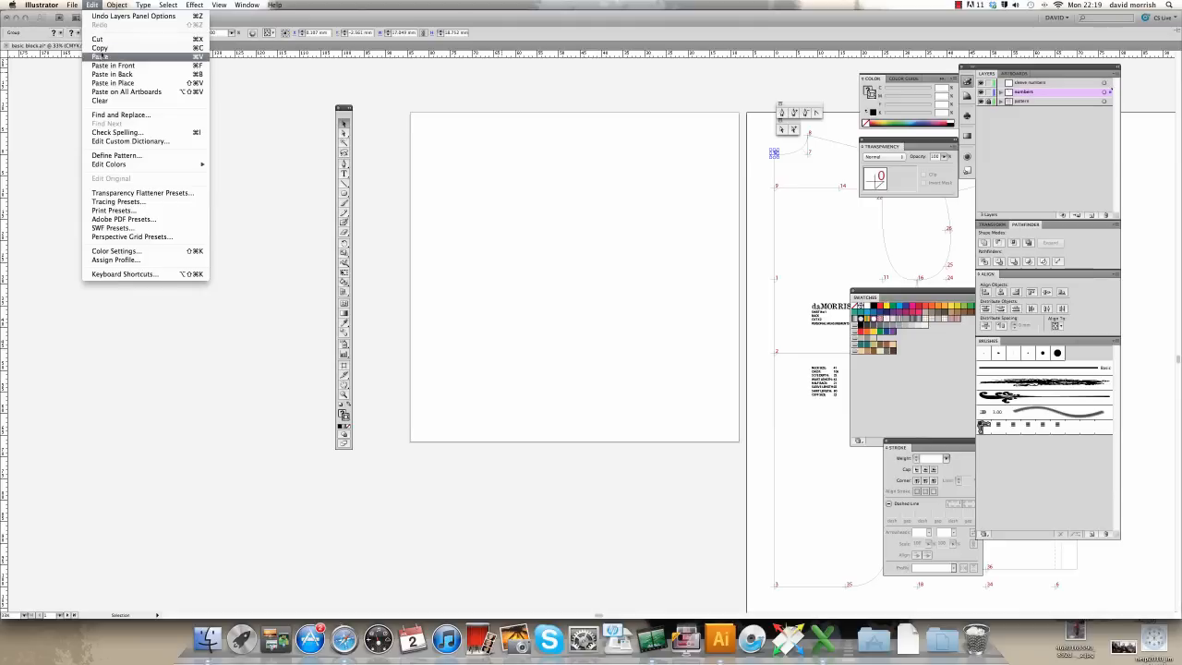
click(507, 158)
click(507, 158)
click(96, 4)
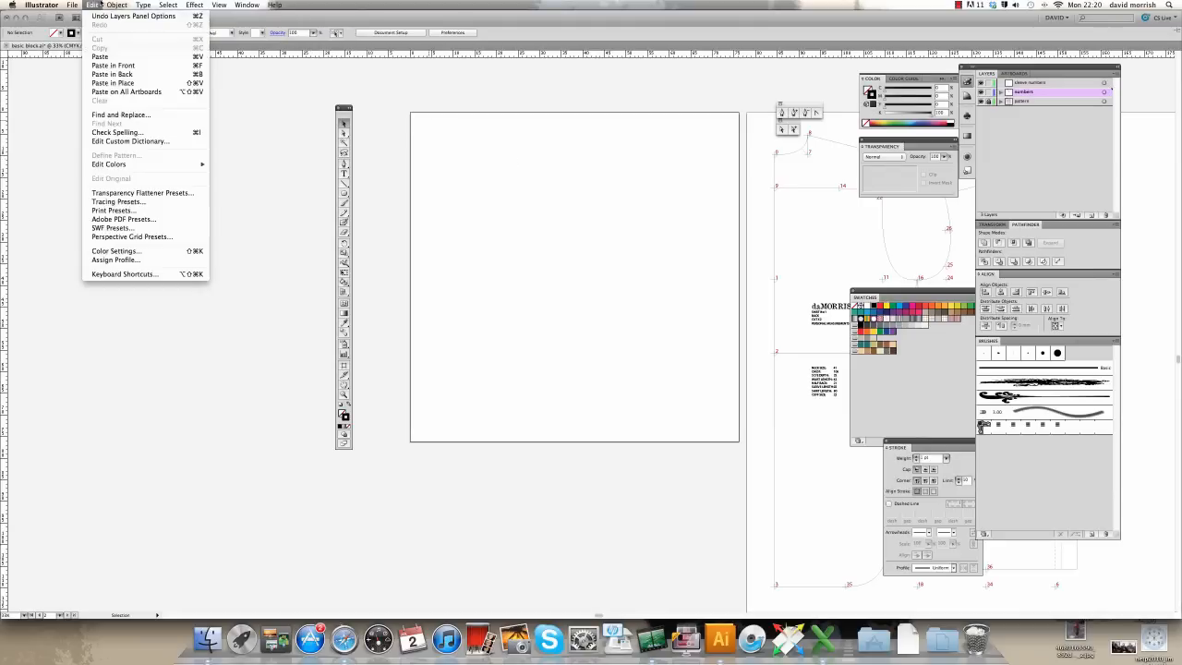
click(101, 56)
- Move the pasted 0 marker to the upper middle of the blank artboard as the sleeve's starting point
click(343, 395)
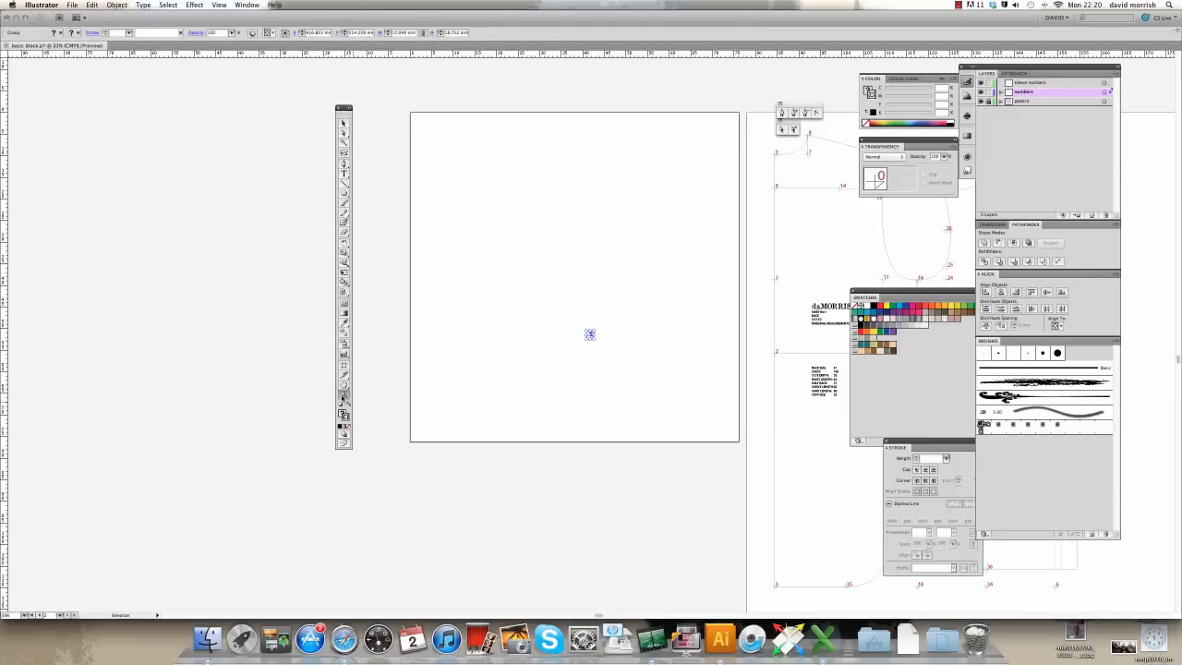
drag(530, 303, 640, 363)
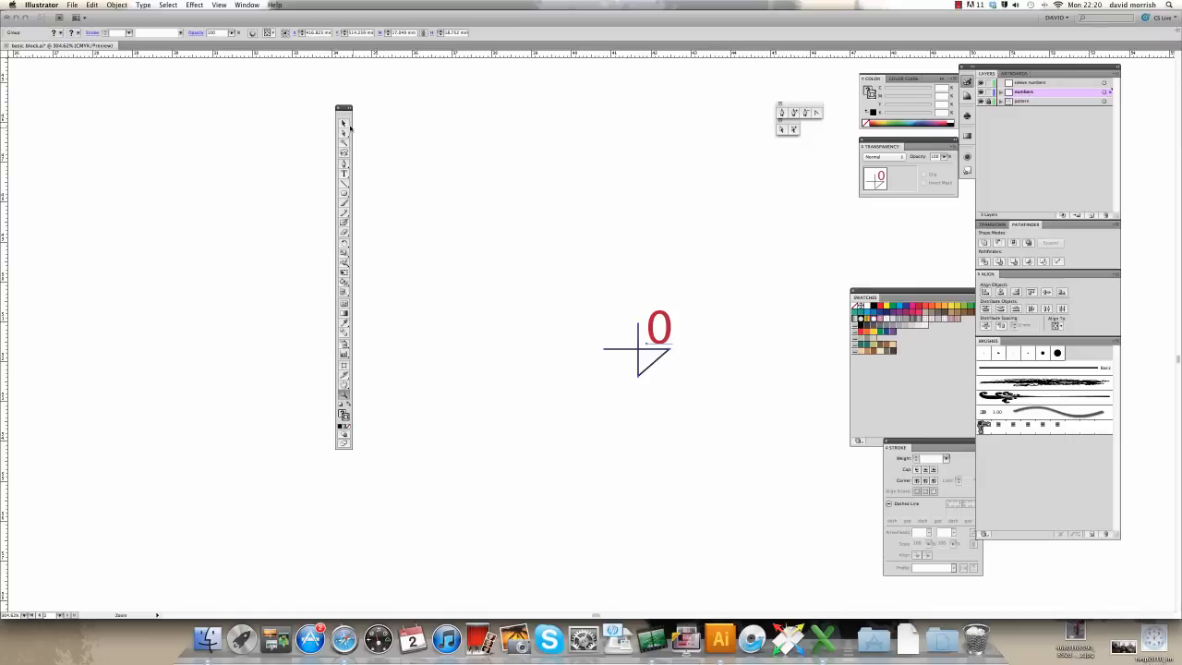
click(343, 122)
drag(643, 343, 618, 259)
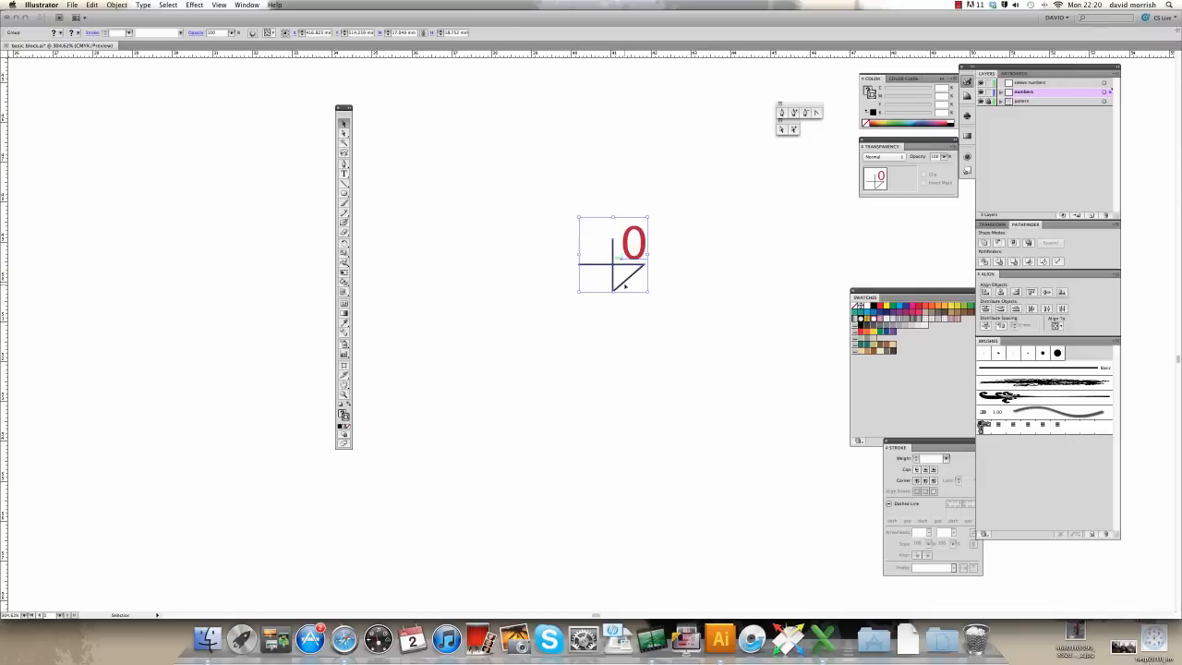
click(219, 4)
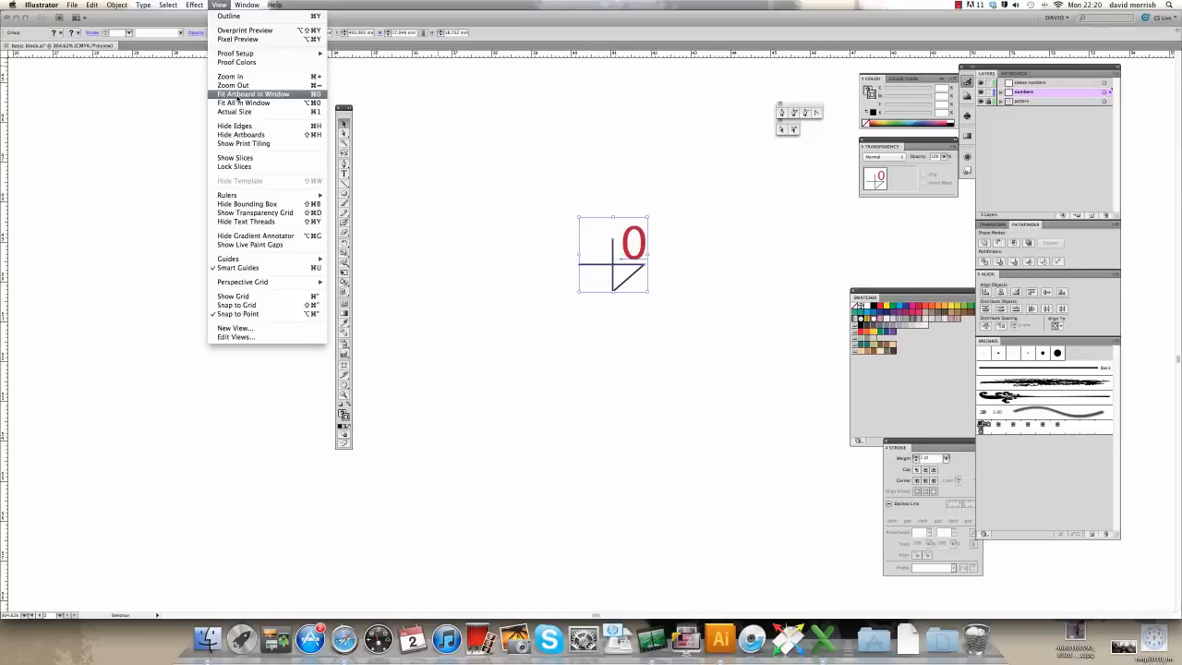
click(249, 96)
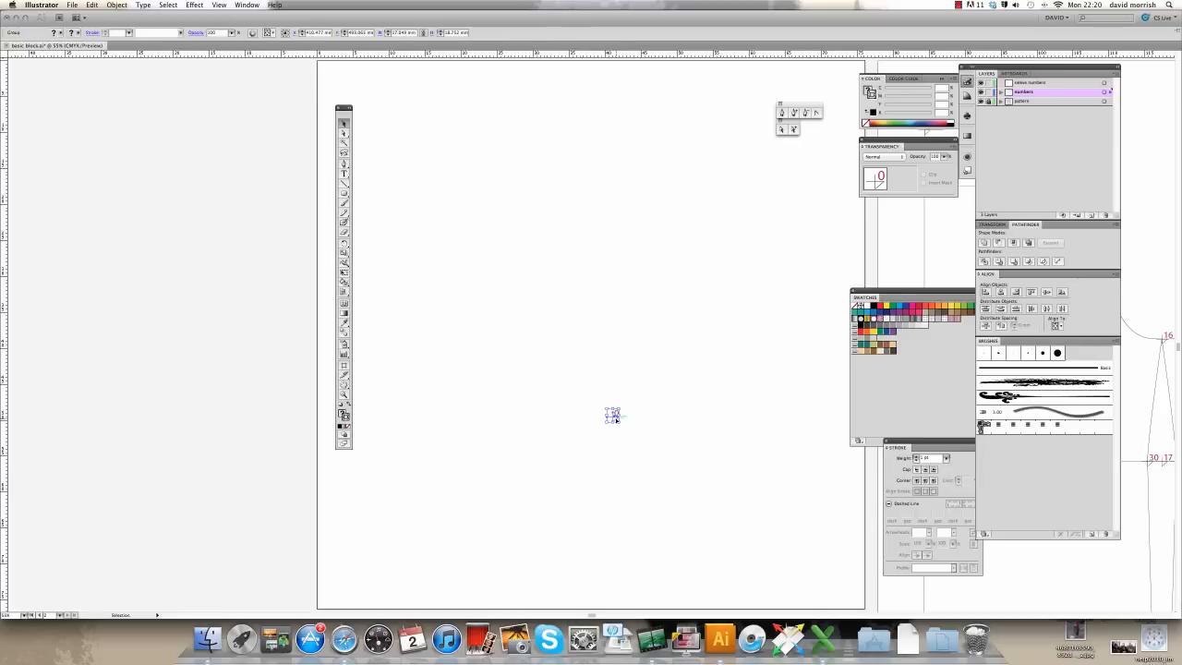
drag(612, 417, 583, 139)
click(649, 165)
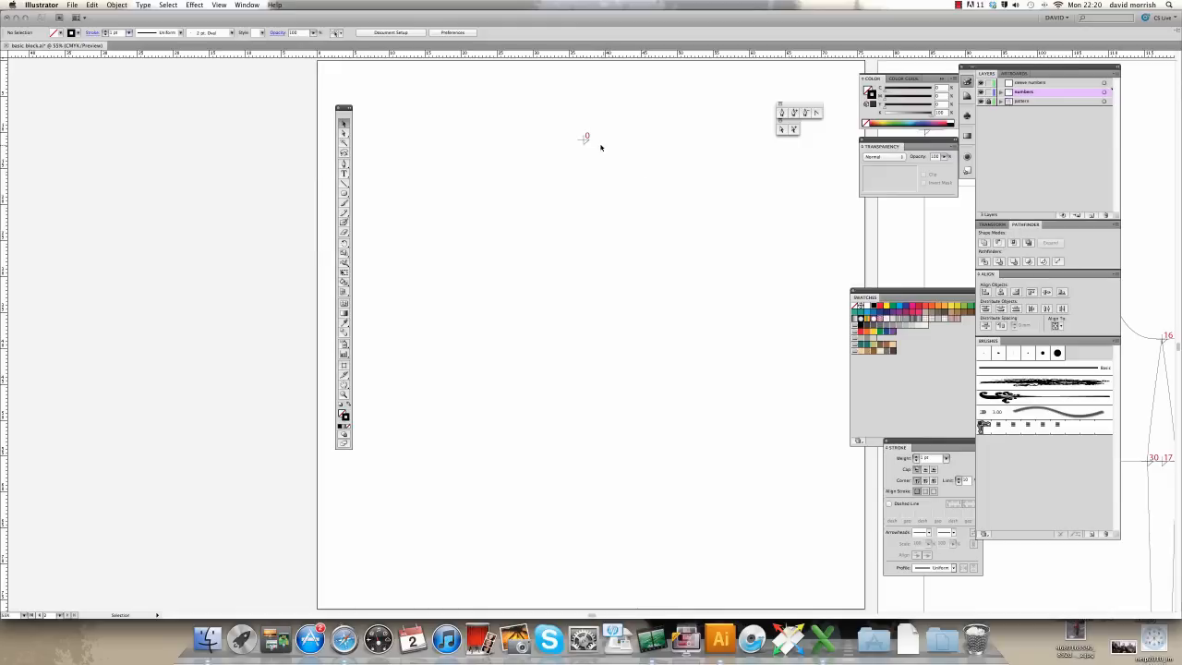
drag(588, 139, 588, 125)
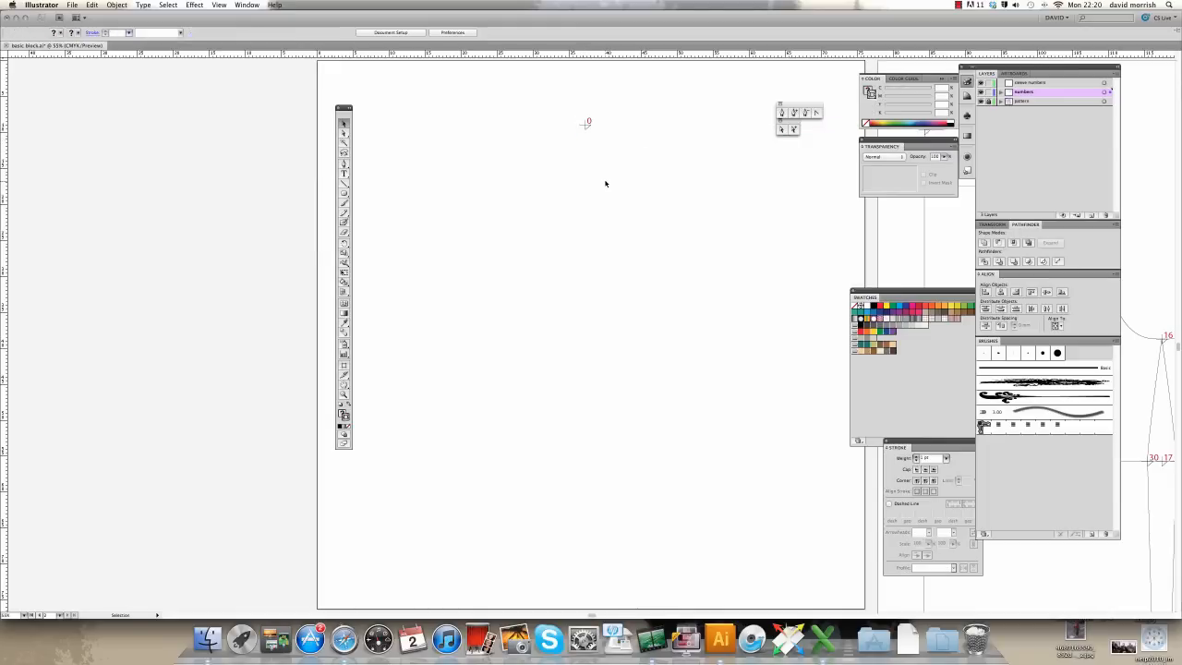
- Check the sleeve section's point measurements and diagram in the Excel spreadsheet and return to the Illustrator document
click(822, 638)
scroll(452, 324, down, 15)
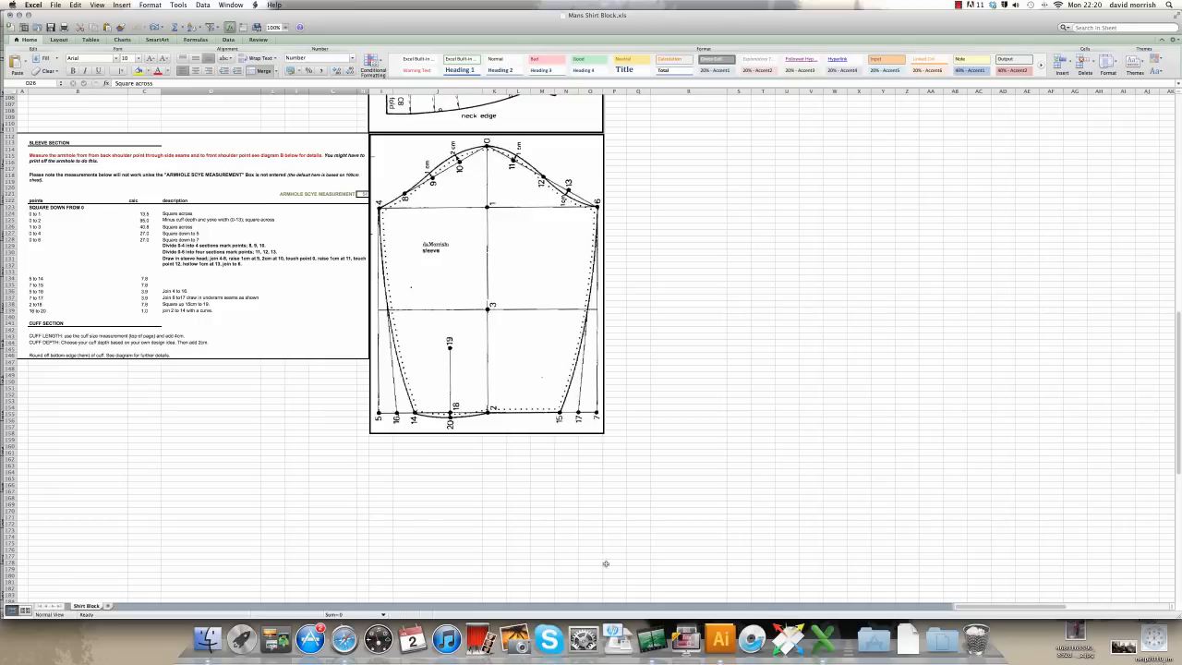
click(720, 639)
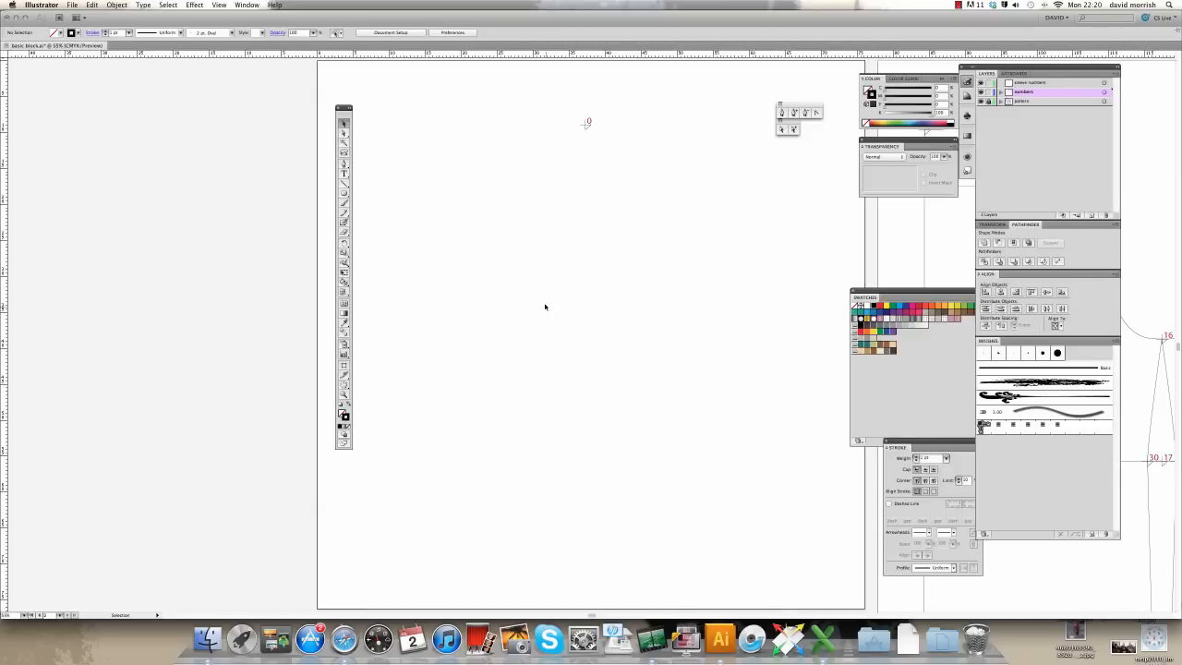
- Open the Move settings for the 0 marker, turn off the preview and set the horizontal distance to 0 cm
drag(587, 127, 619, 138)
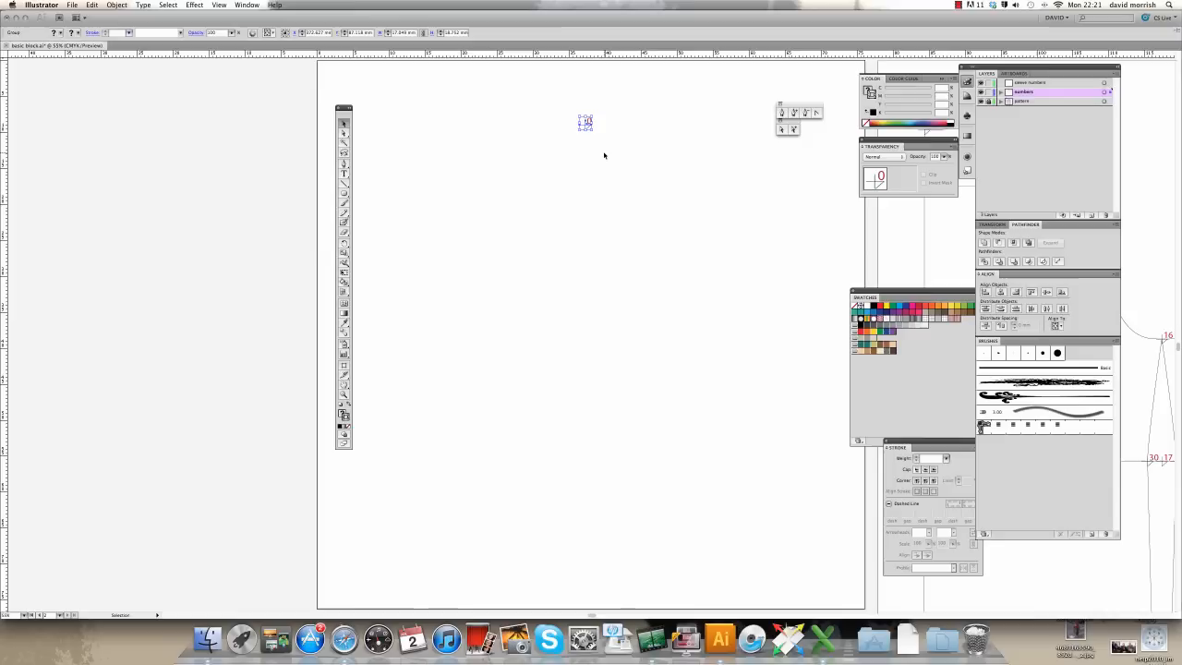
click(117, 4)
mouse_move(139, 16)
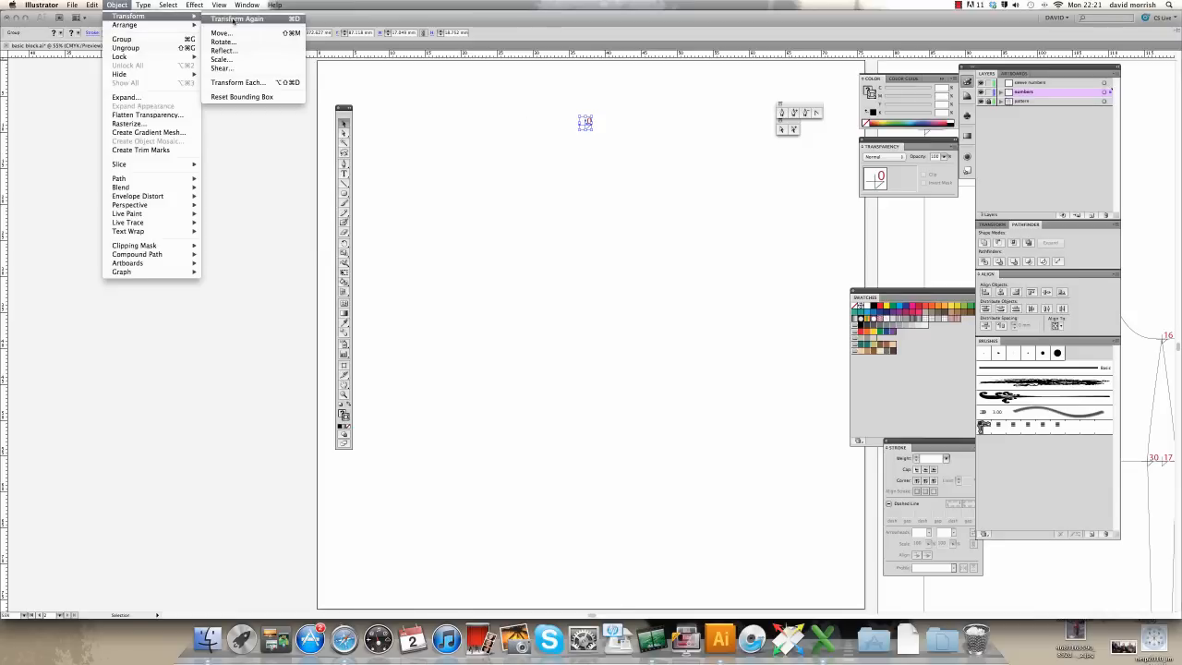
click(237, 34)
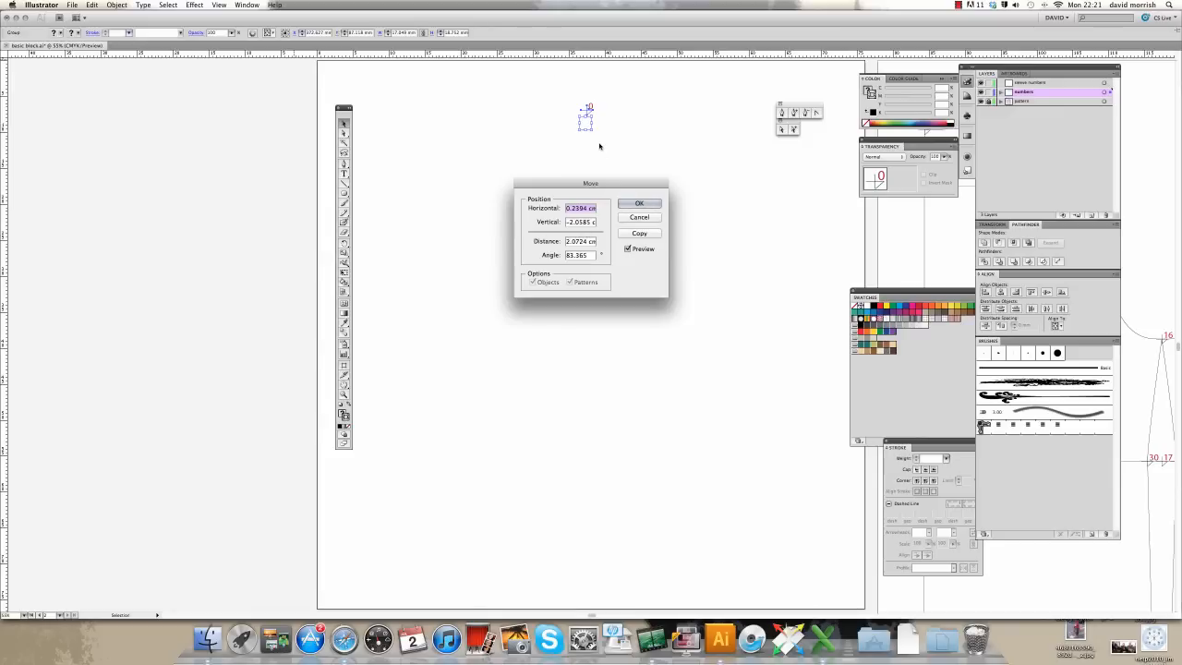
click(628, 249)
click(628, 249)
click(627, 249)
drag(588, 208, 569, 208)
key(BackSpace)
- Check the 0 to 1 distance in the Excel sleeve section, return to Illustrator and copy the 0 marker 13.5 cm straight down
drag(589, 222, 569, 222)
text(13)
click(820, 637)
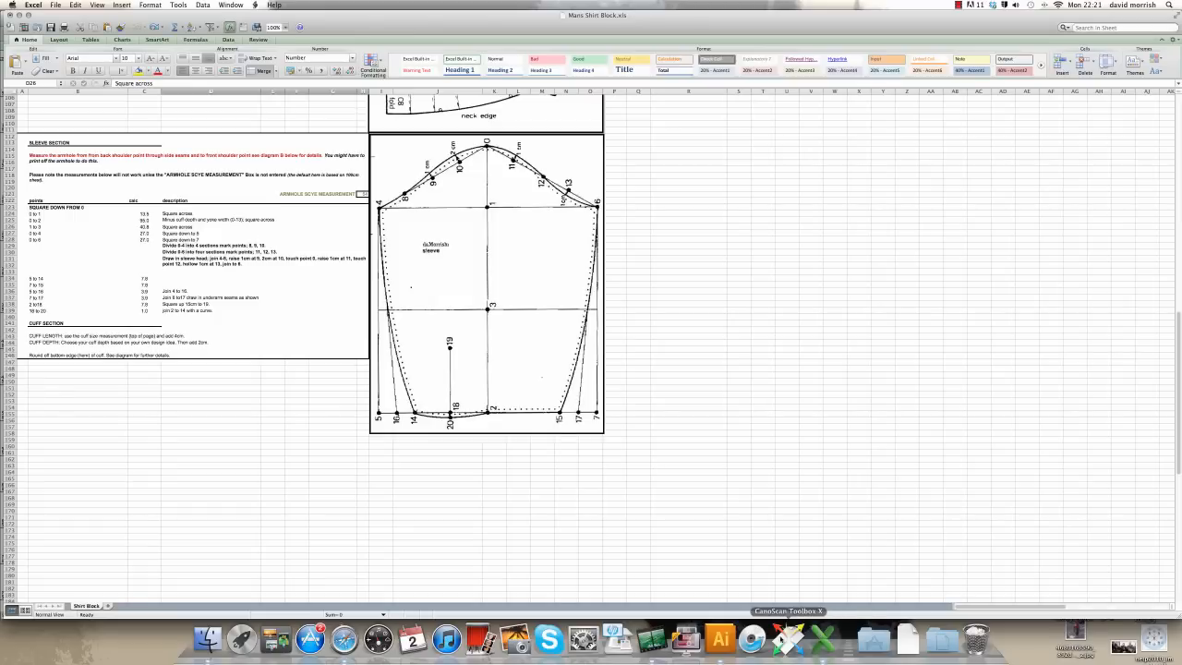
click(720, 637)
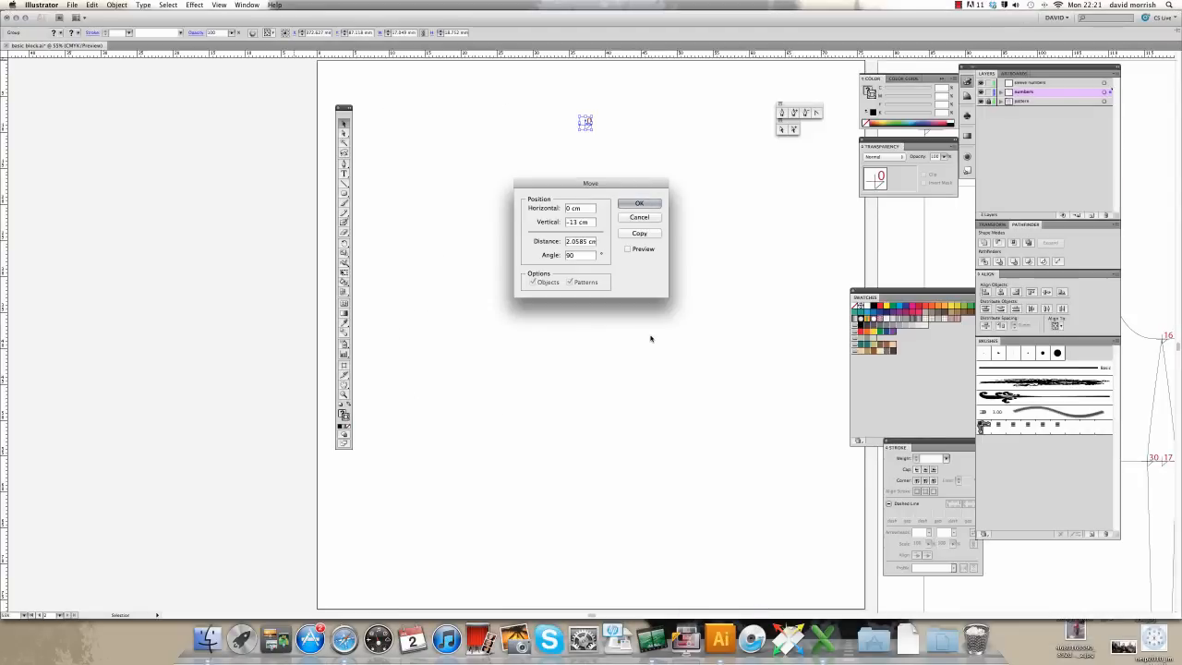
click(629, 250)
scroll(718, 208, up, 5)
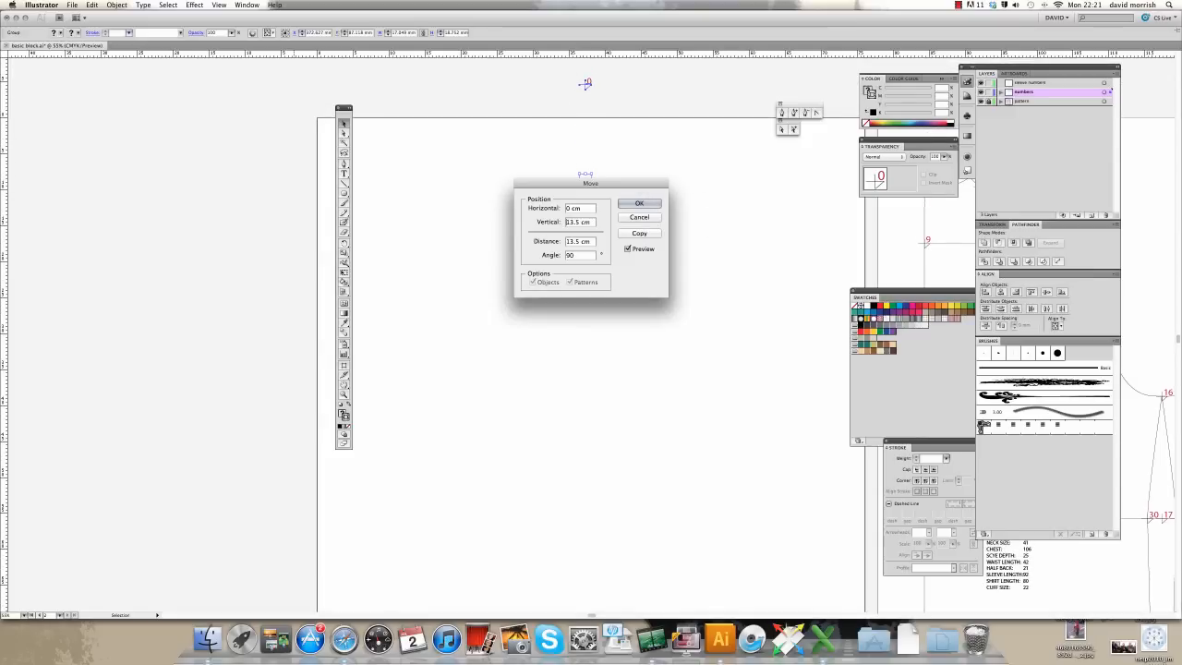
click(628, 249)
scroll(719, 237, down, 3)
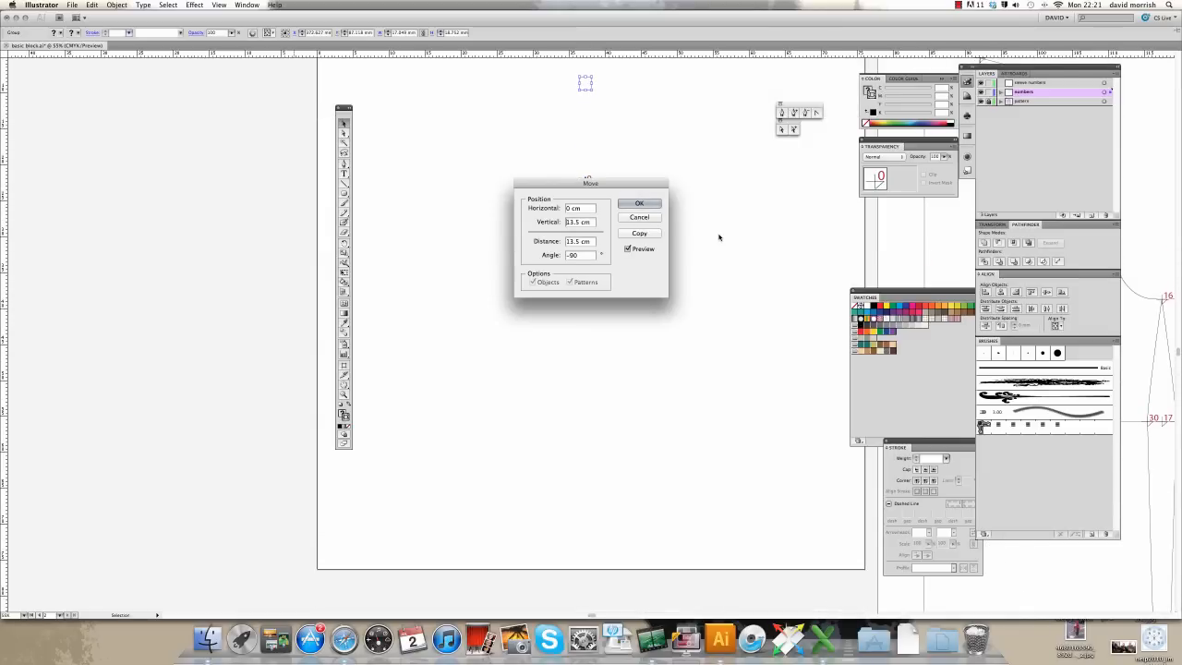
scroll(719, 237, down, 1)
drag(637, 187, 641, 311)
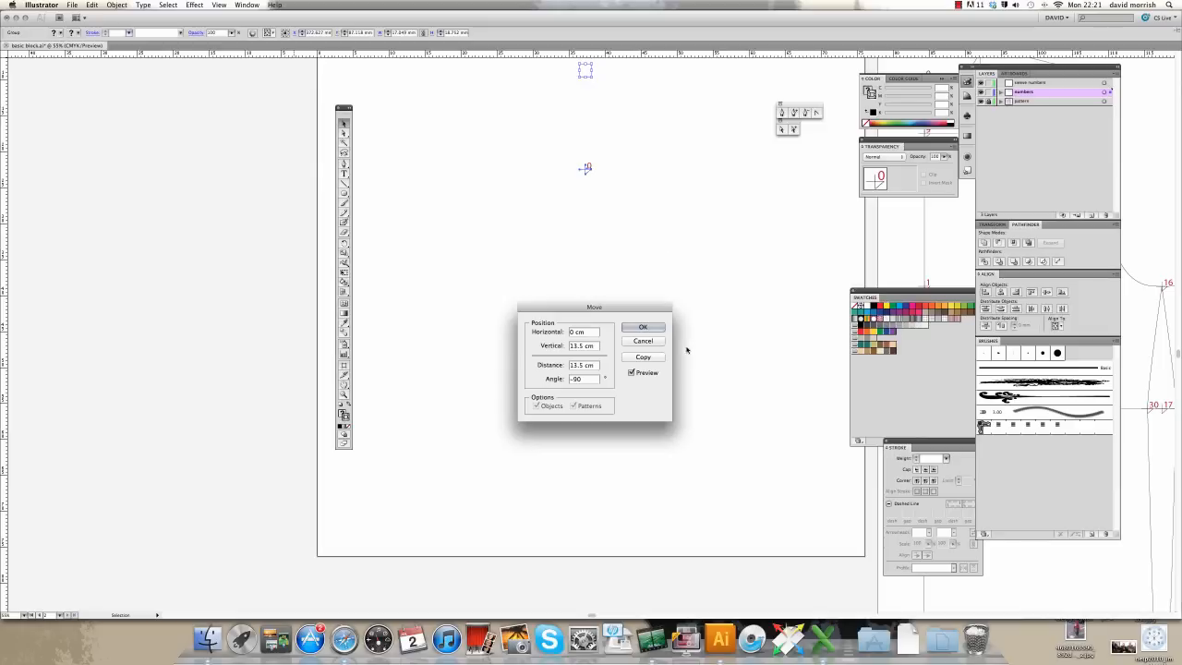
key(Return)
key(super+z)
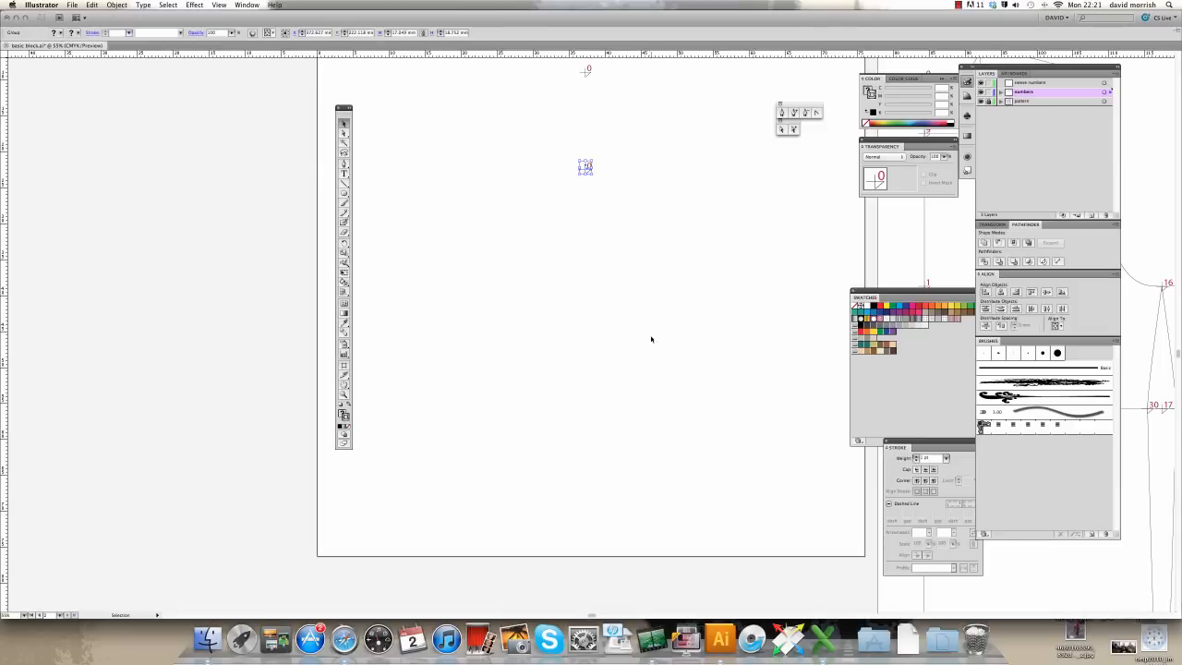
click(628, 217)
- Relabel the lower copied marker from 0 to 1 and leave the group's isolation mode
scroll(612, 115, up, 3)
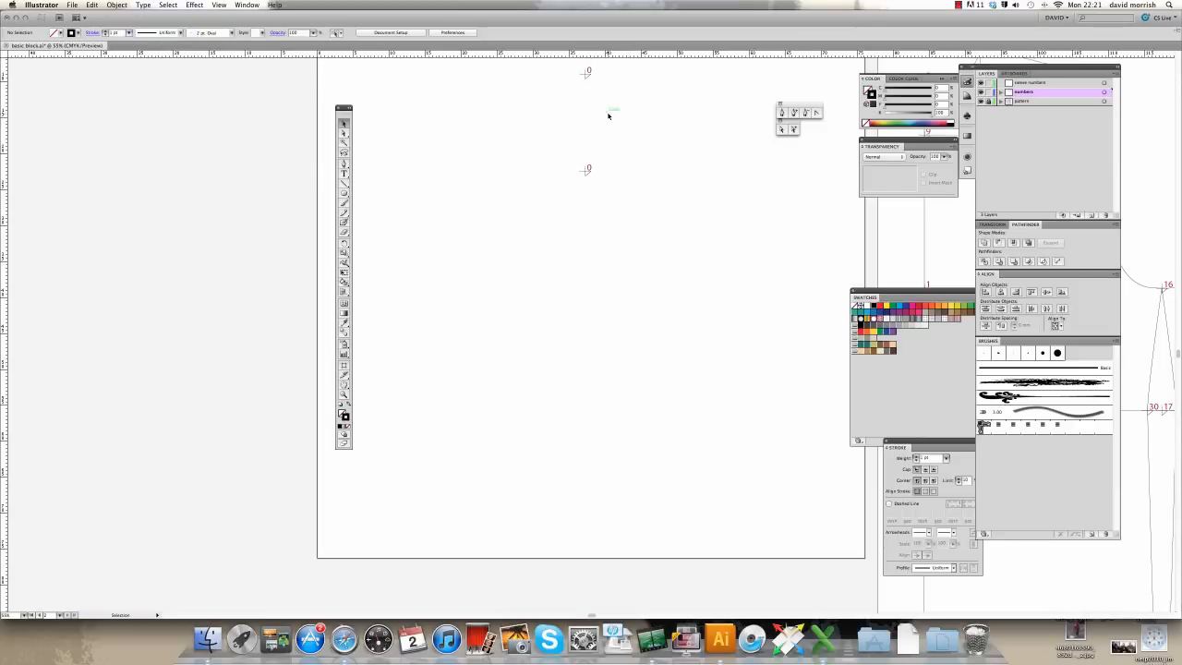
scroll(608, 116, up, 1)
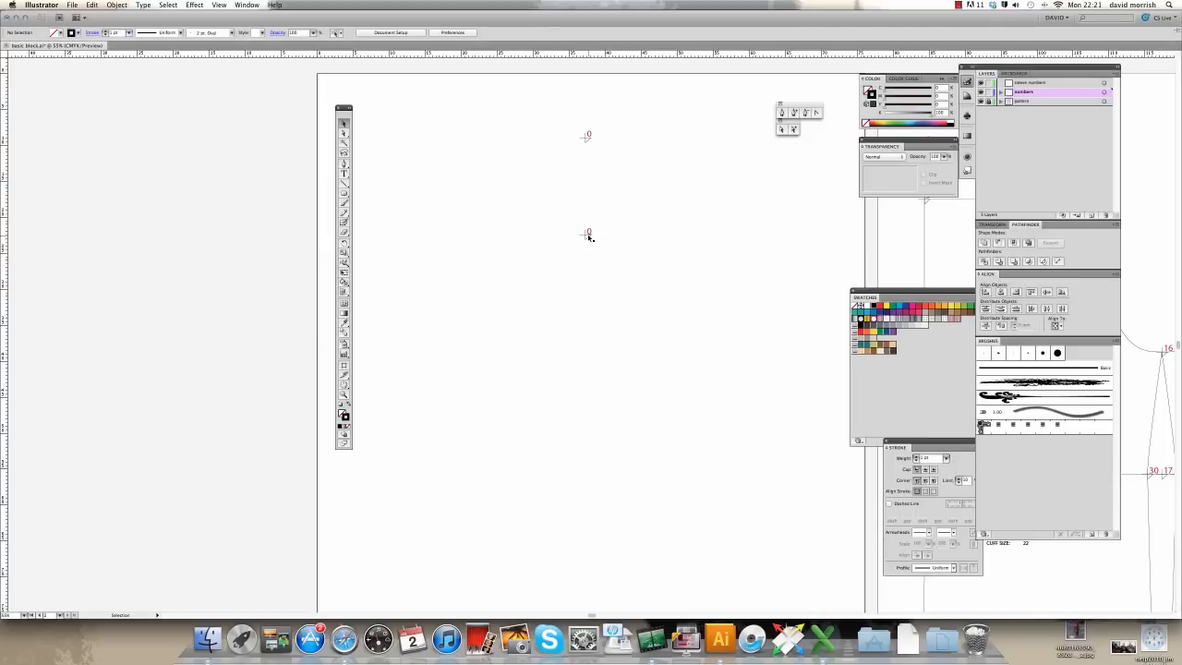
double_click(589, 237)
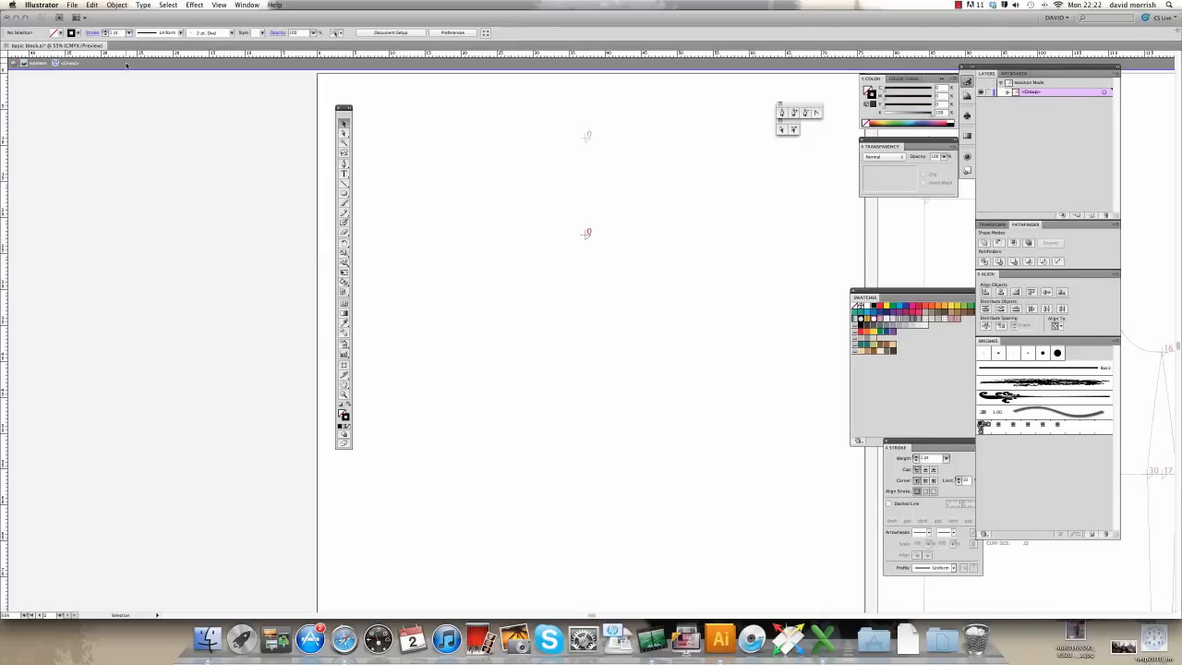
double_click(586, 232)
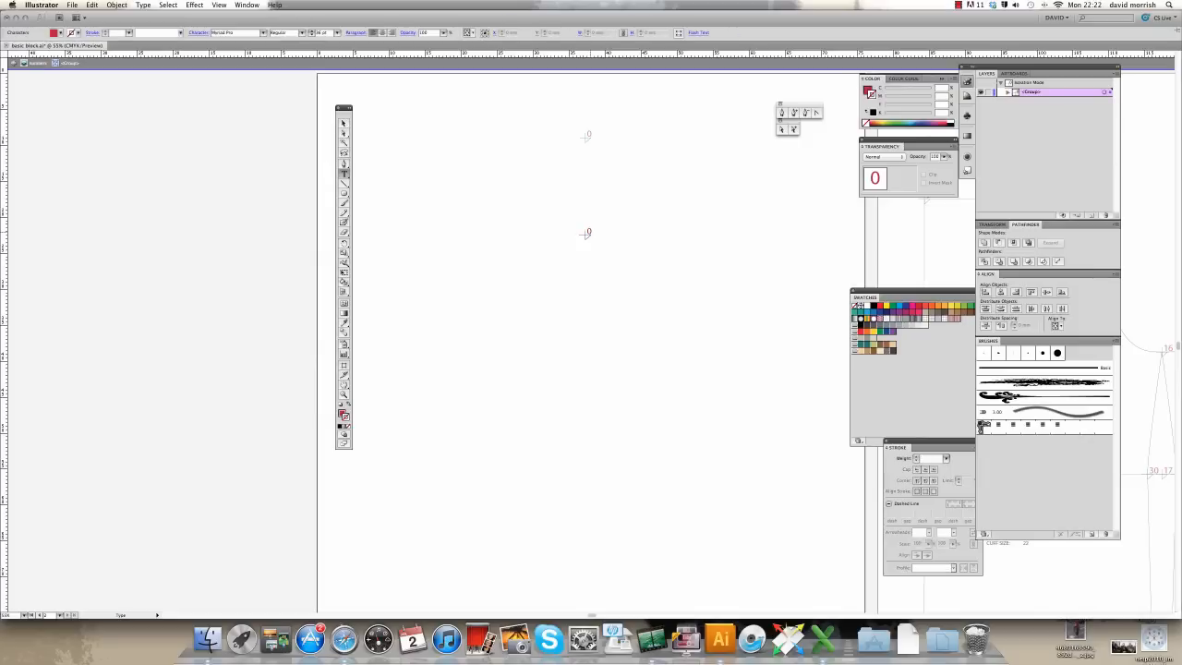
key(BackSpace)
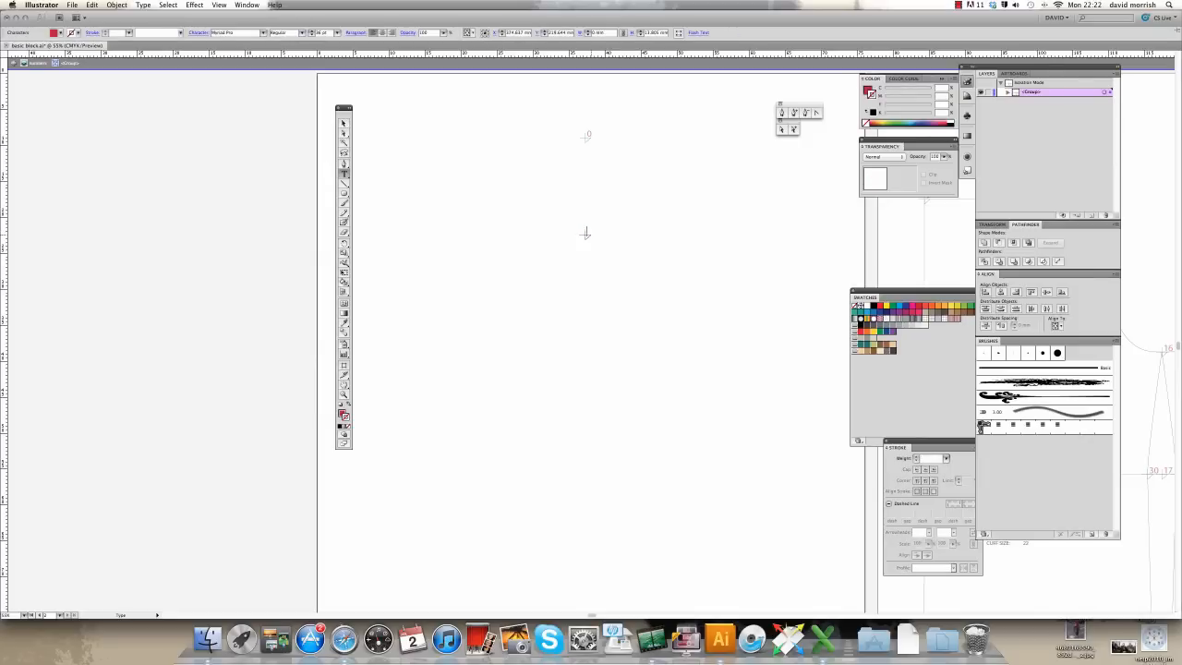
text(1)
key(Escape)
click(430, 132)
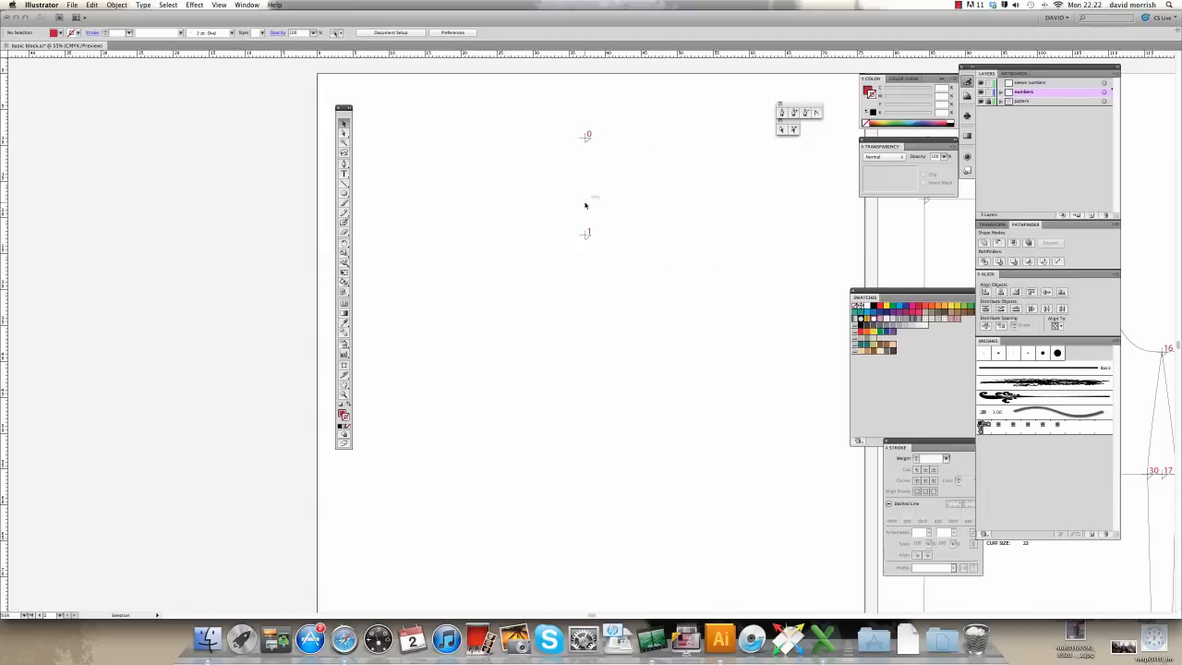
- Check the 0 to 2 distance in the Excel sleeve section, return to Illustrator and copy the 0 marker 95 cm straight down
click(822, 637)
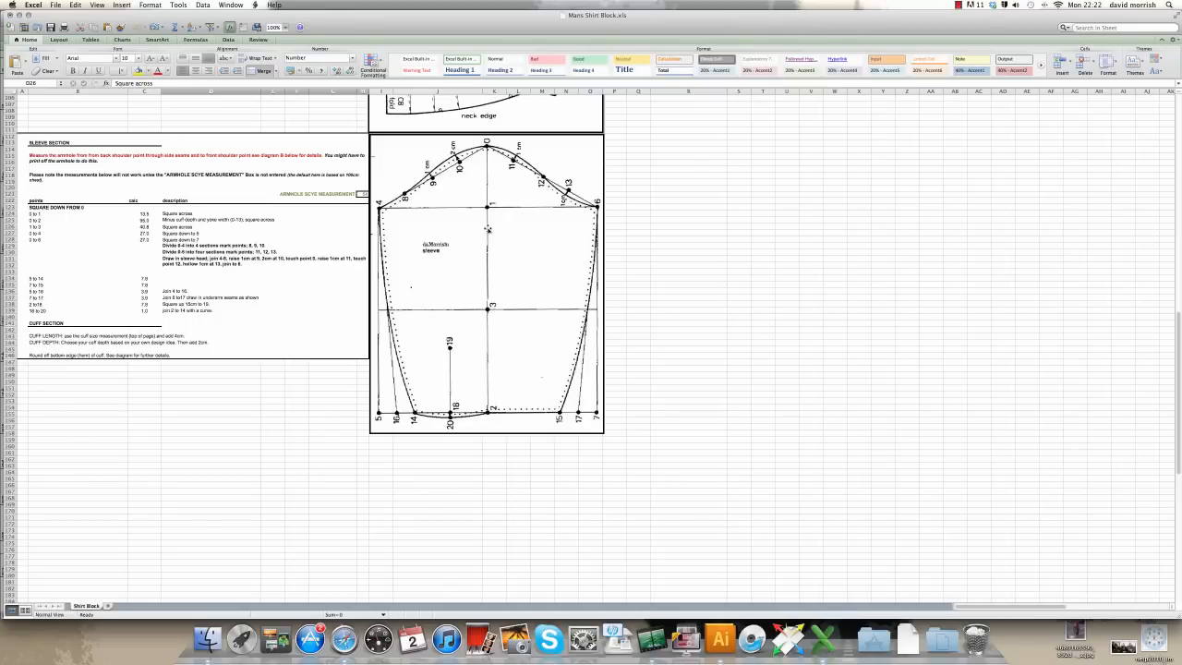
click(719, 637)
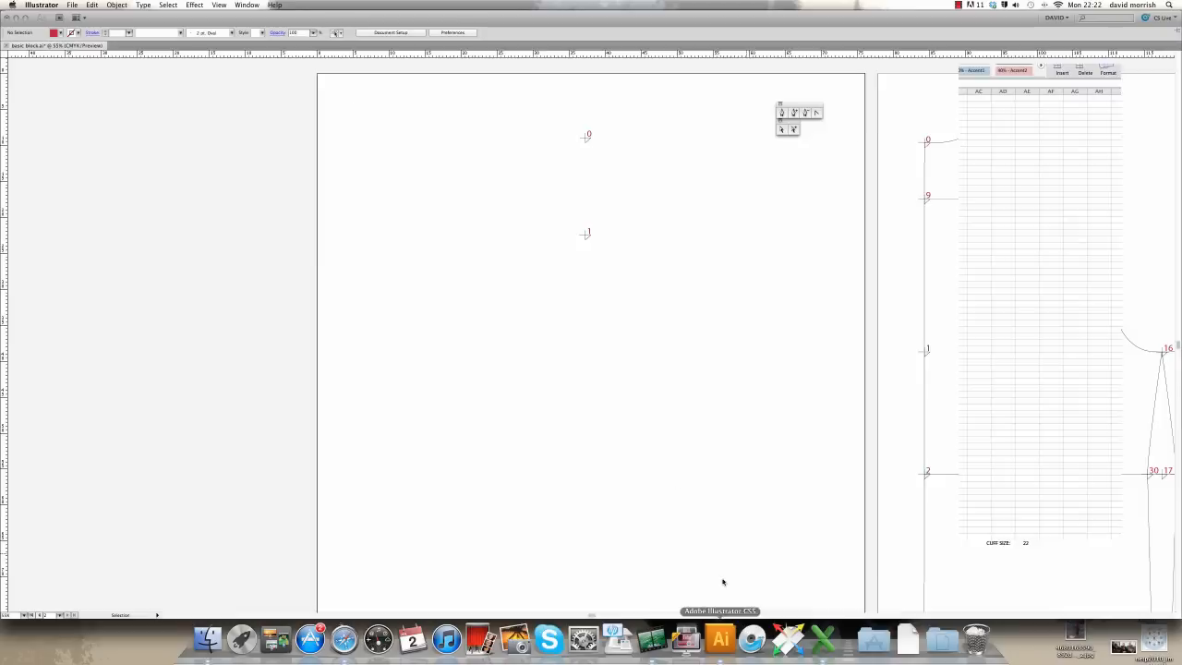
scroll(613, 356, down, 1)
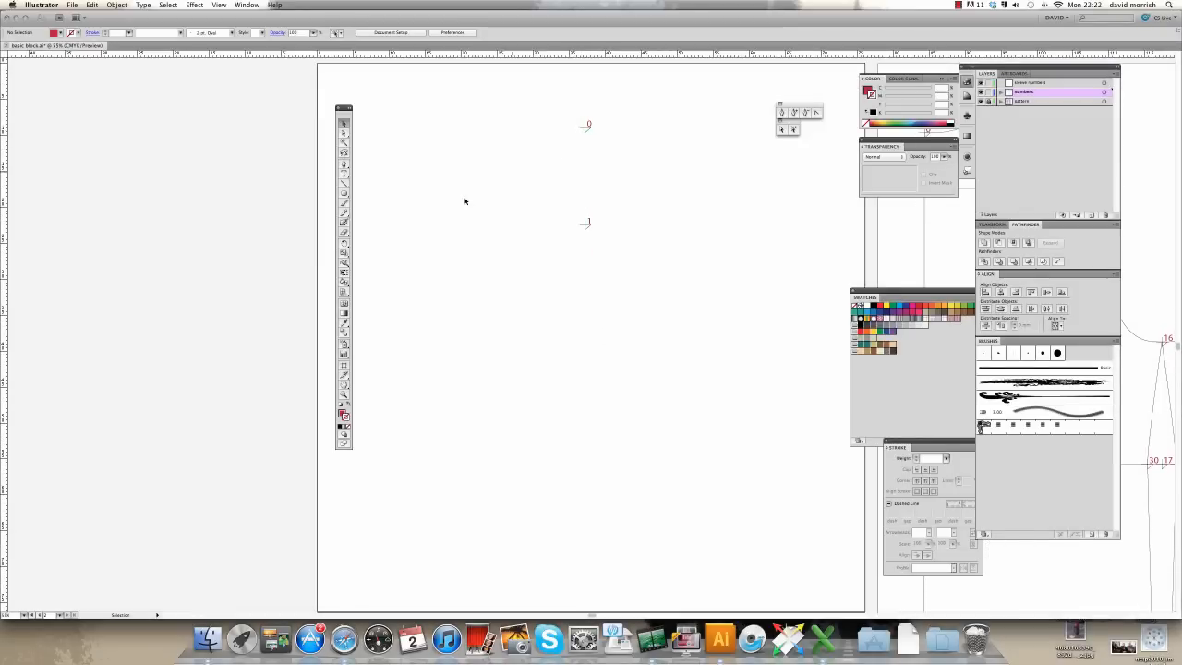
click(586, 126)
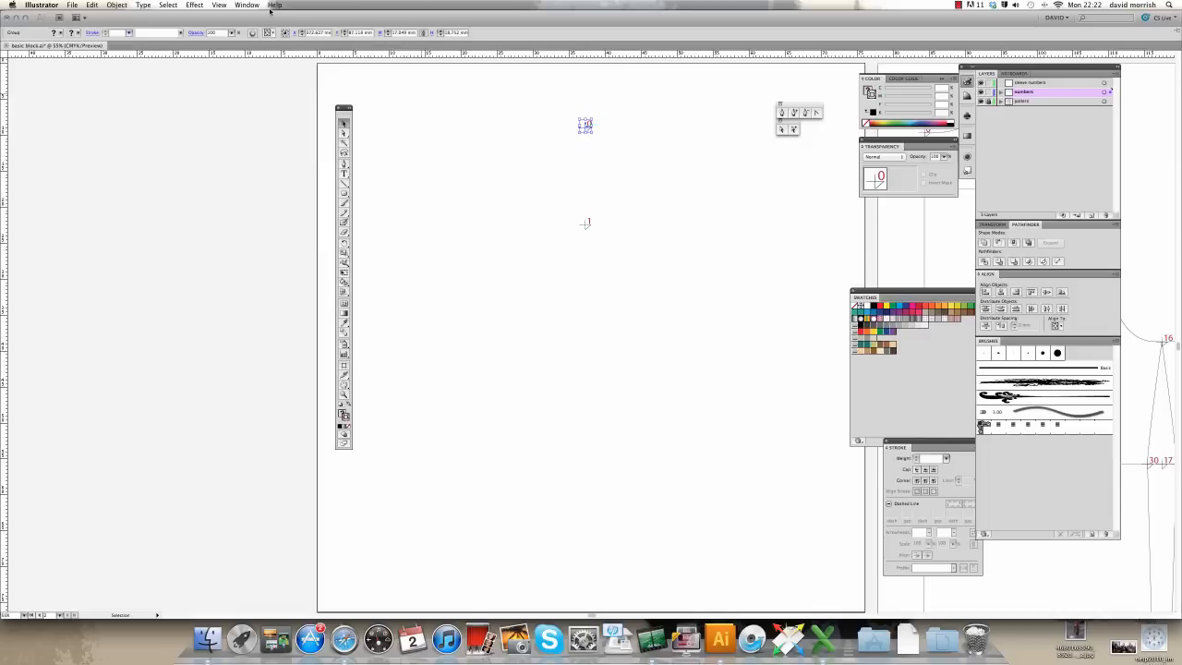
click(116, 5)
mouse_move(129, 16)
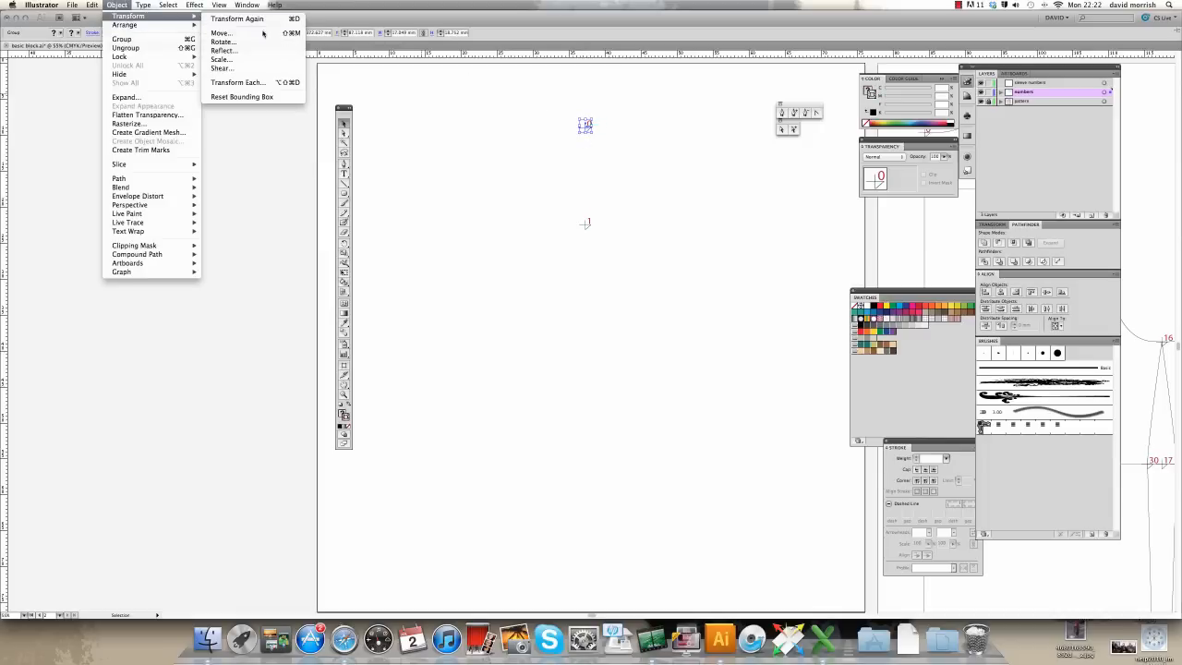
click(262, 33)
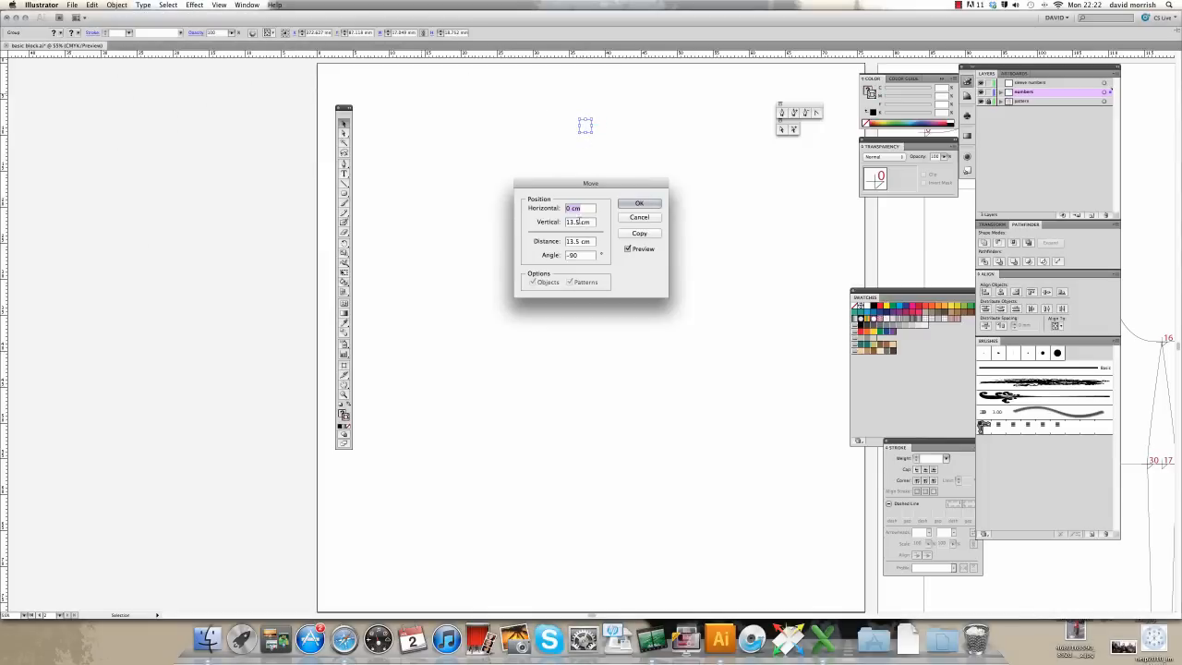
drag(579, 221, 562, 224)
text(9.5)
click(635, 233)
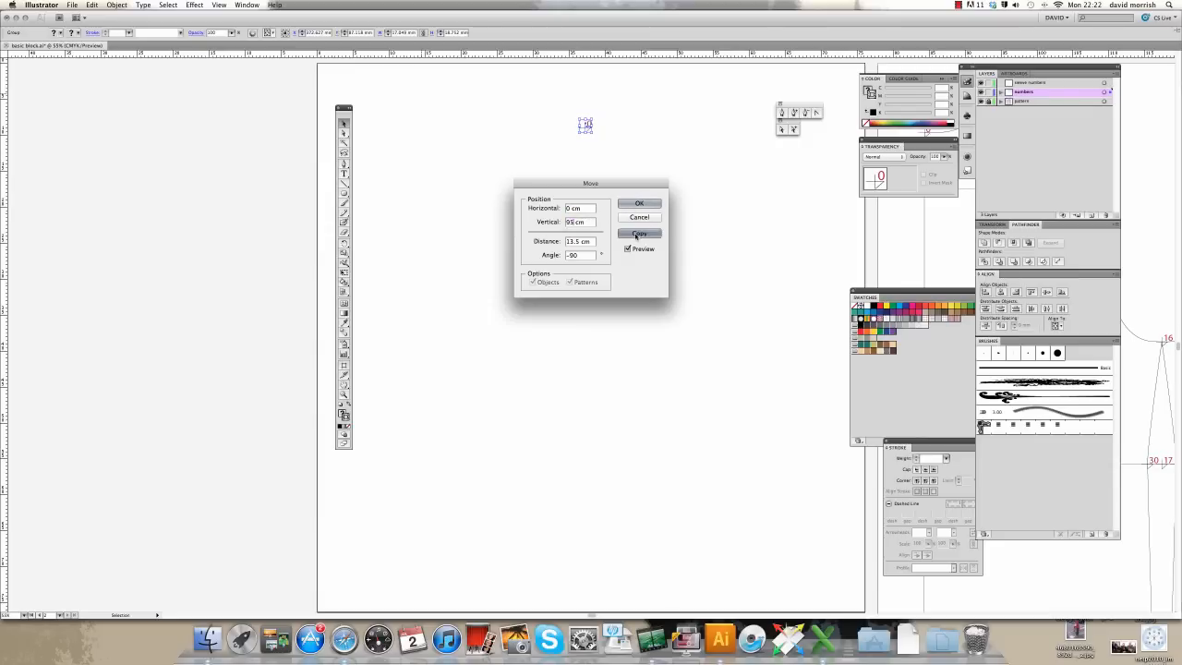
- Extend the lower edge of the sleeve artboard to make it about 121 cm tall, enclosing the lowest copied marker
scroll(638, 254, down, 10)
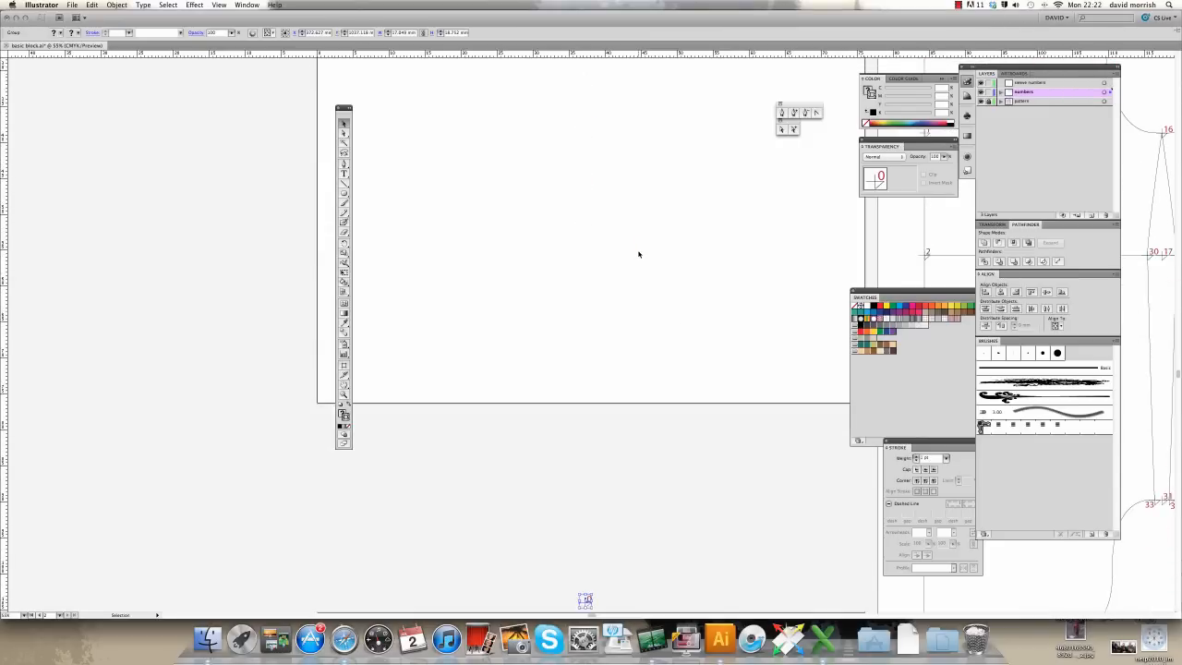
scroll(638, 256, down, 1)
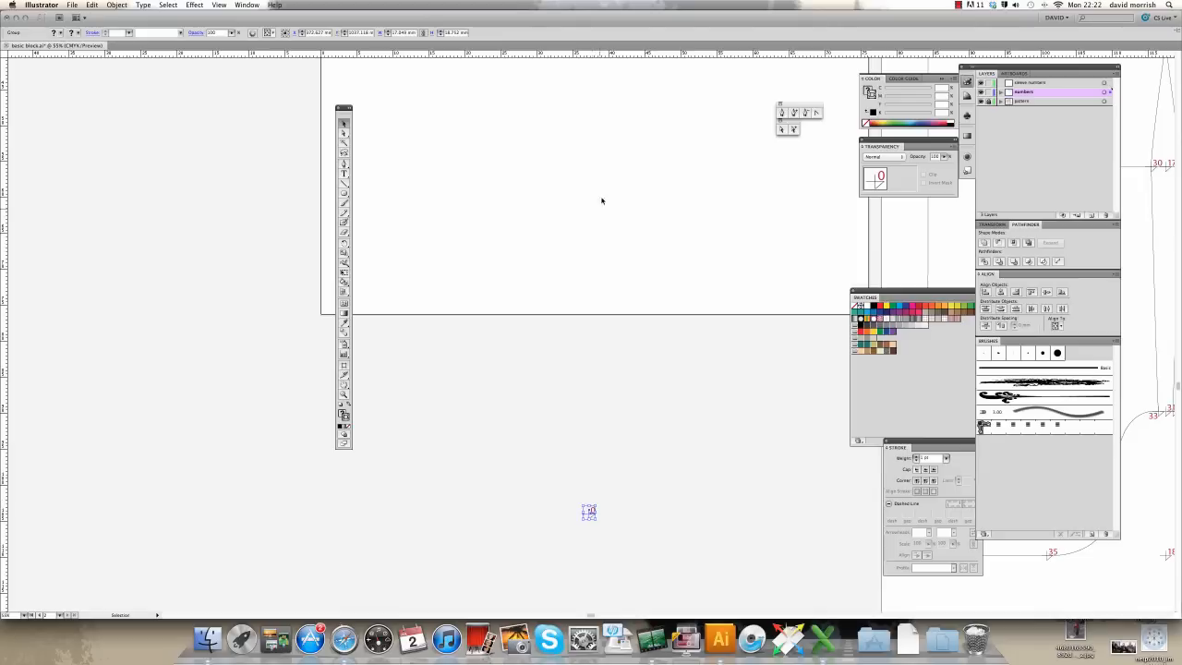
click(219, 4)
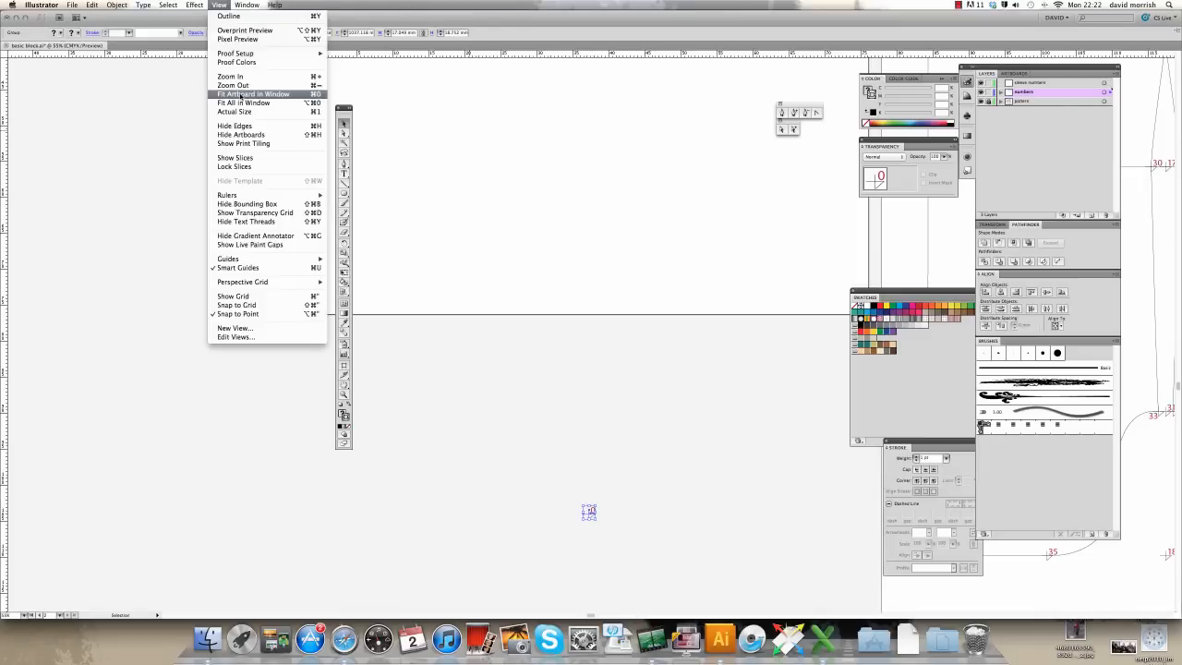
click(242, 95)
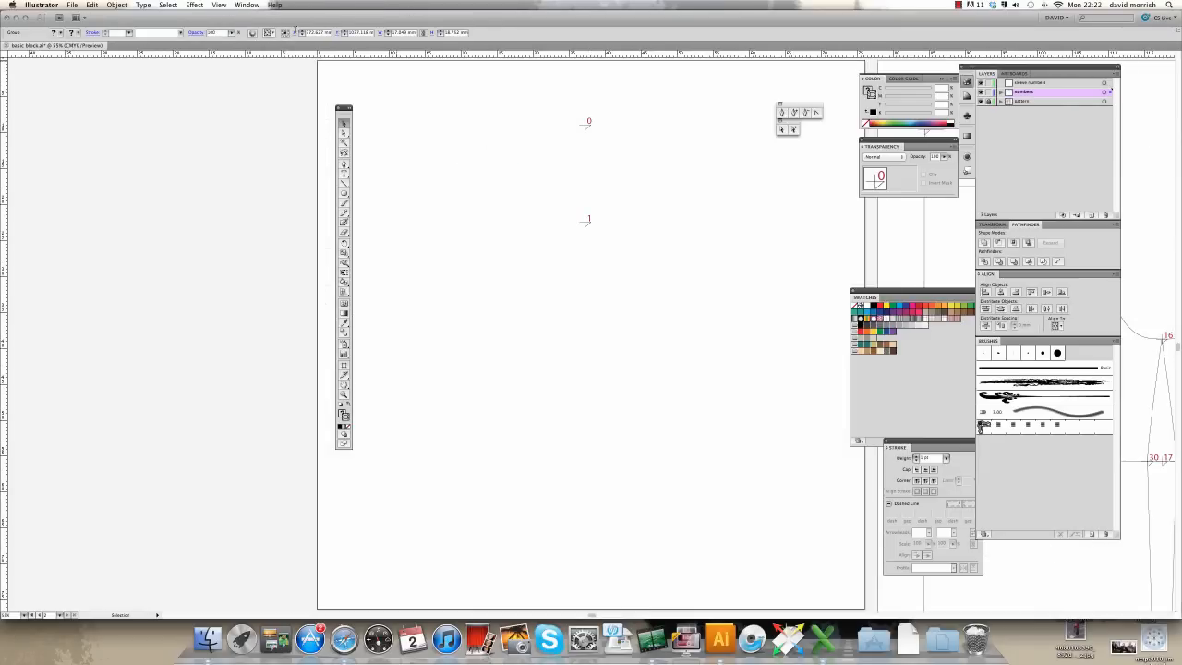
click(218, 4)
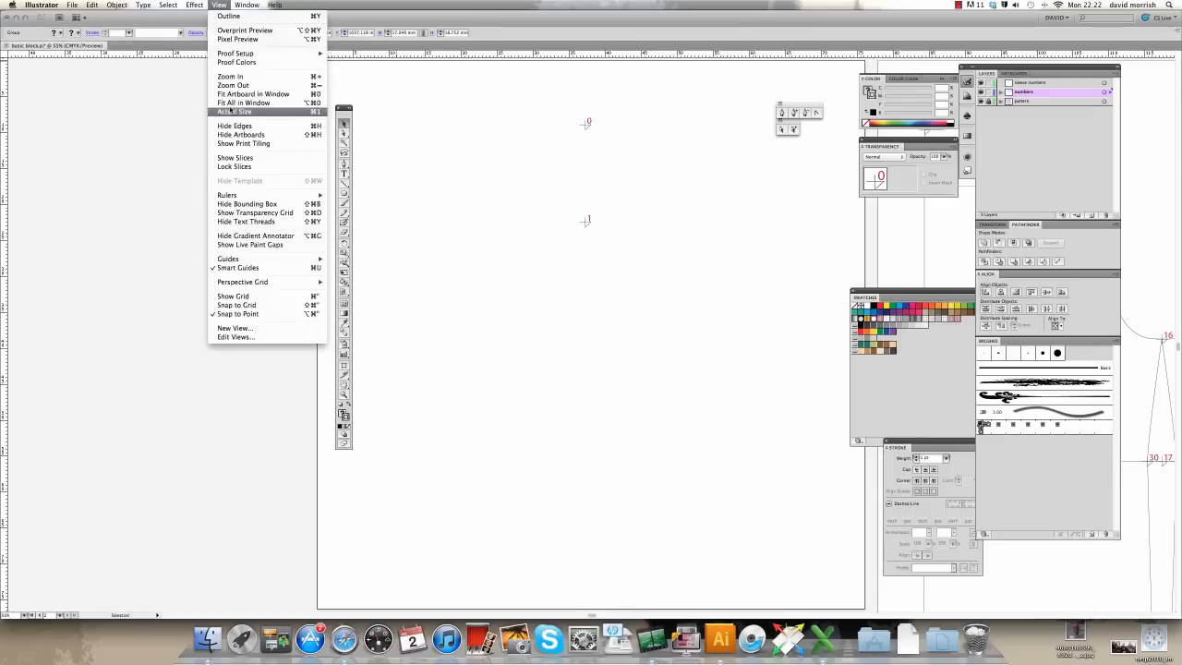
click(242, 103)
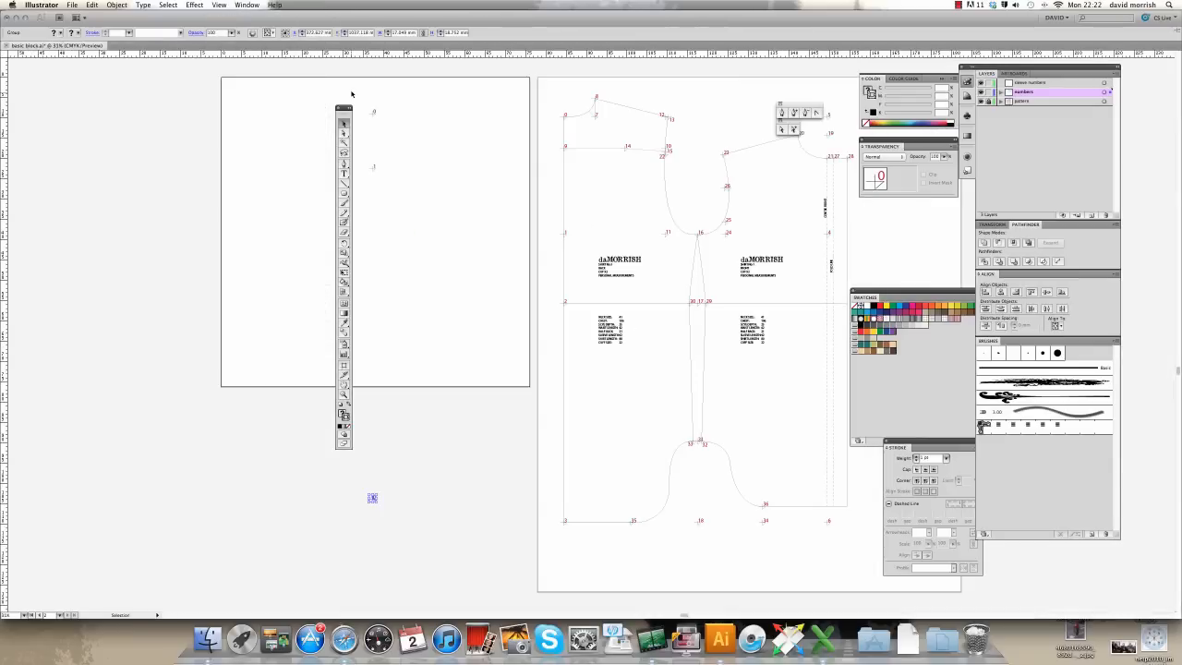
drag(344, 109, 167, 109)
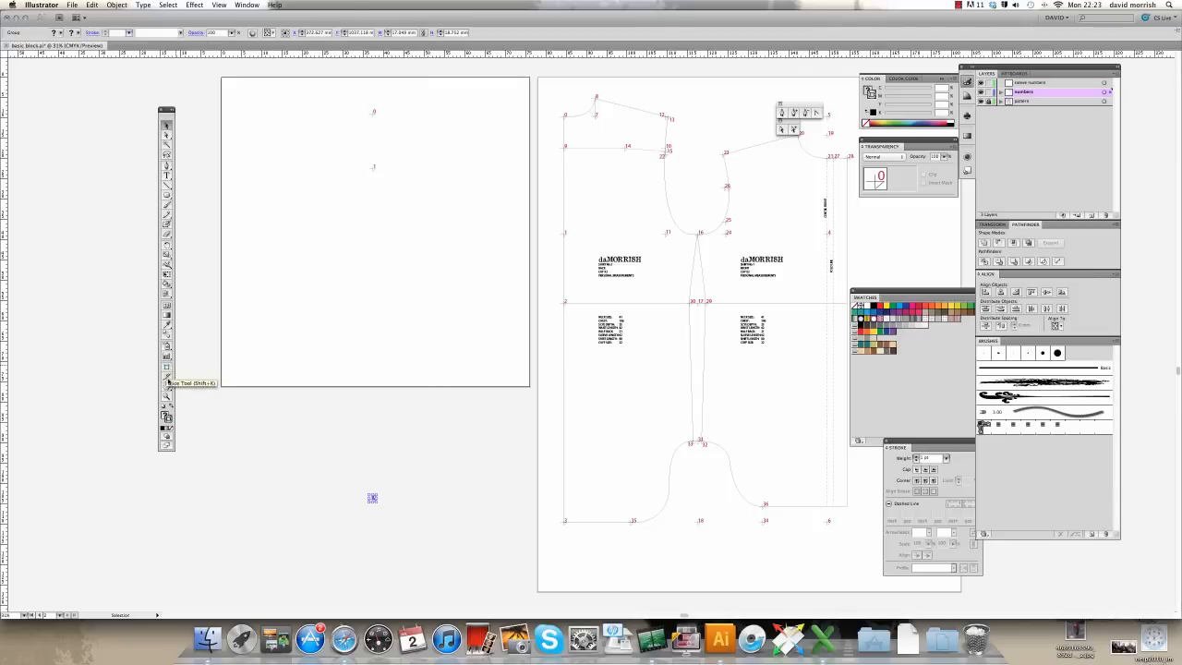
click(167, 370)
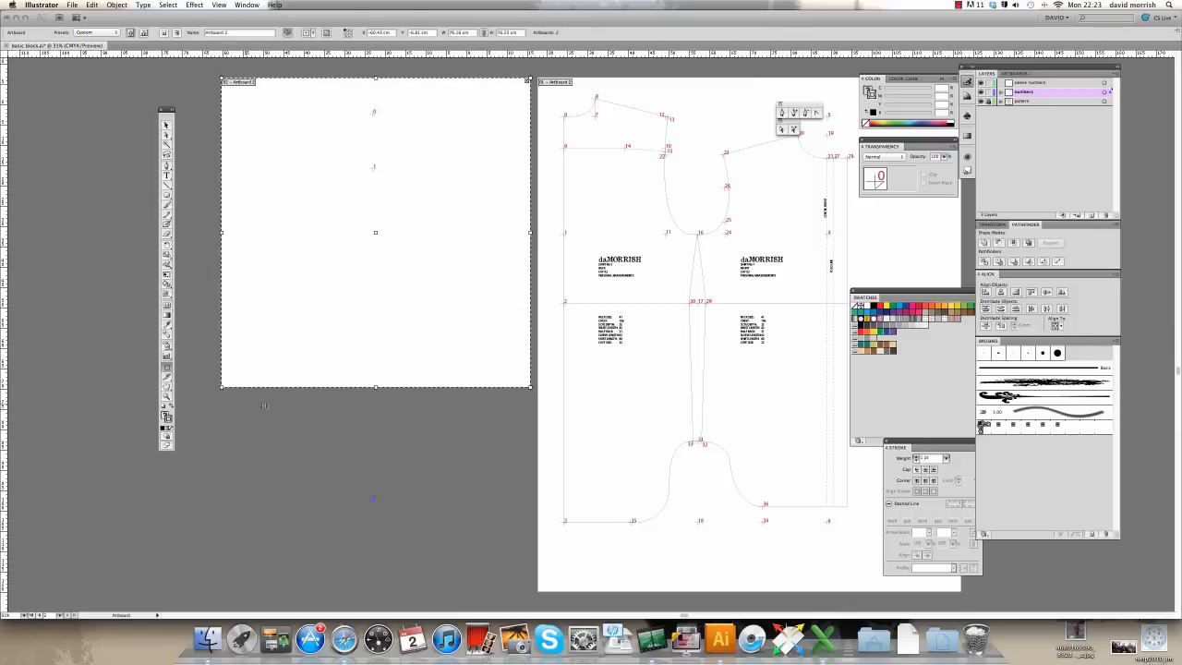
drag(375, 386, 376, 568)
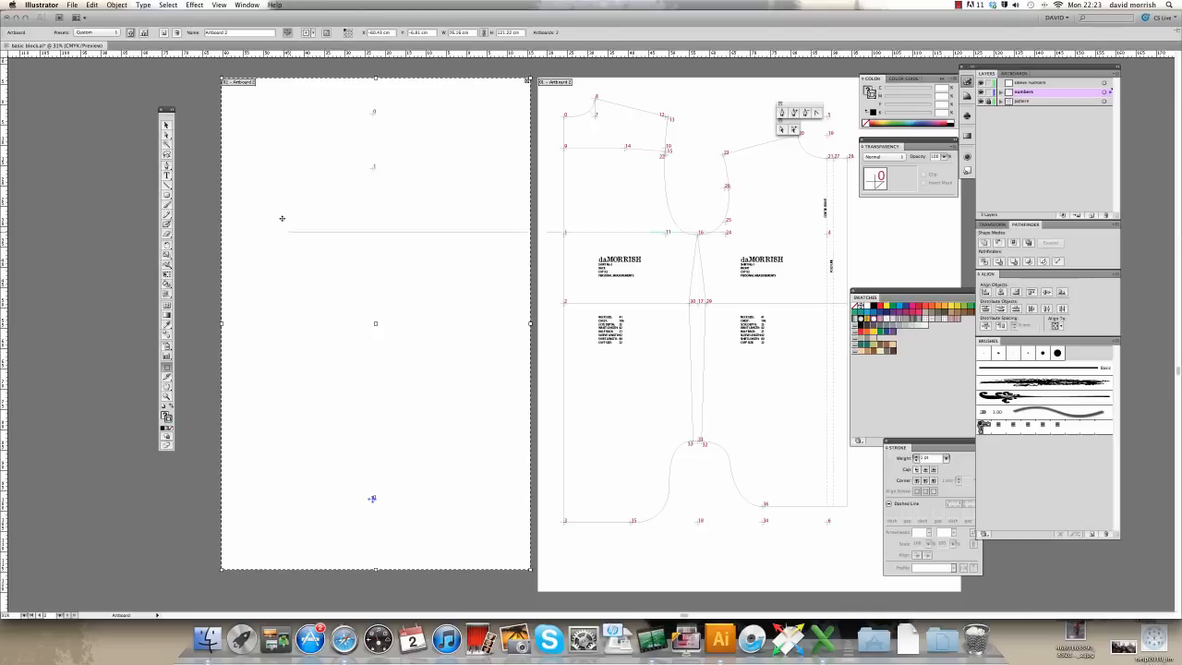
click(167, 124)
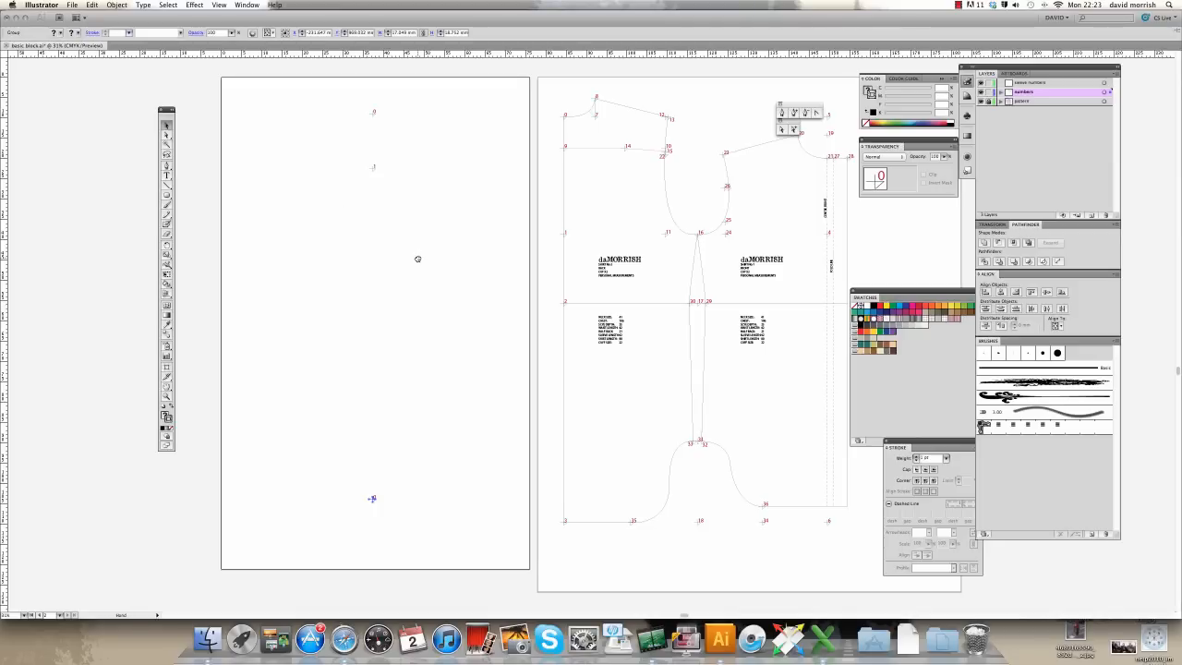
- Relabel the lowest copied marker on the sleeve artboard as 2 and leave the group's isolation mode
drag(417, 259, 526, 262)
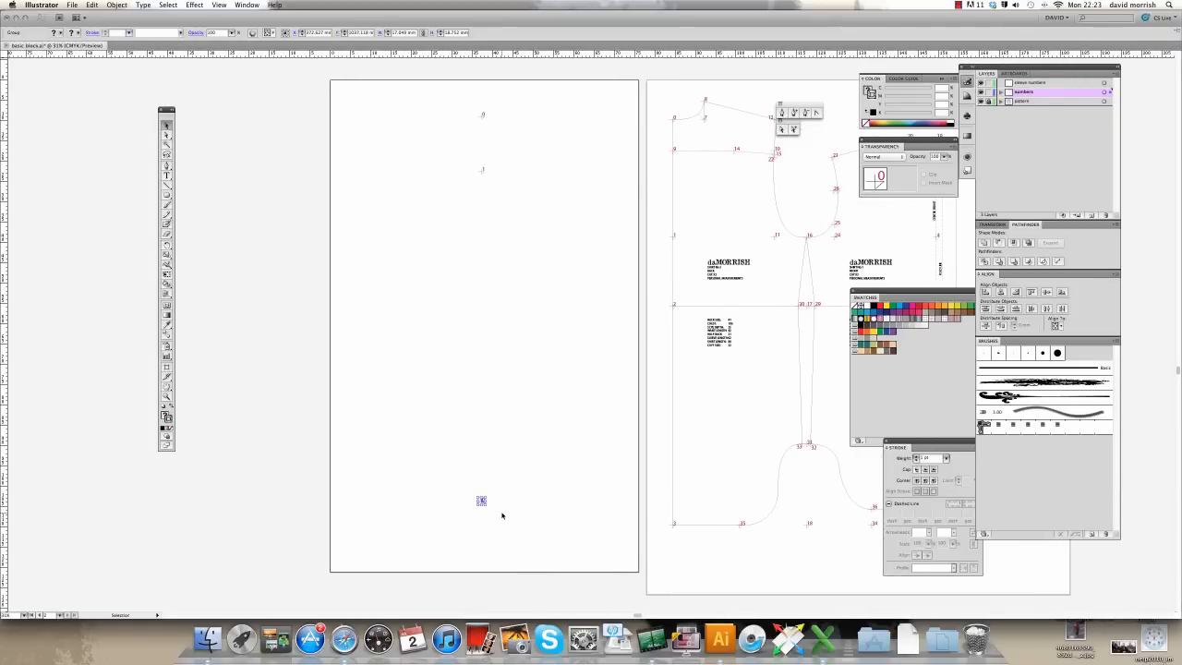
click(488, 505)
click(167, 397)
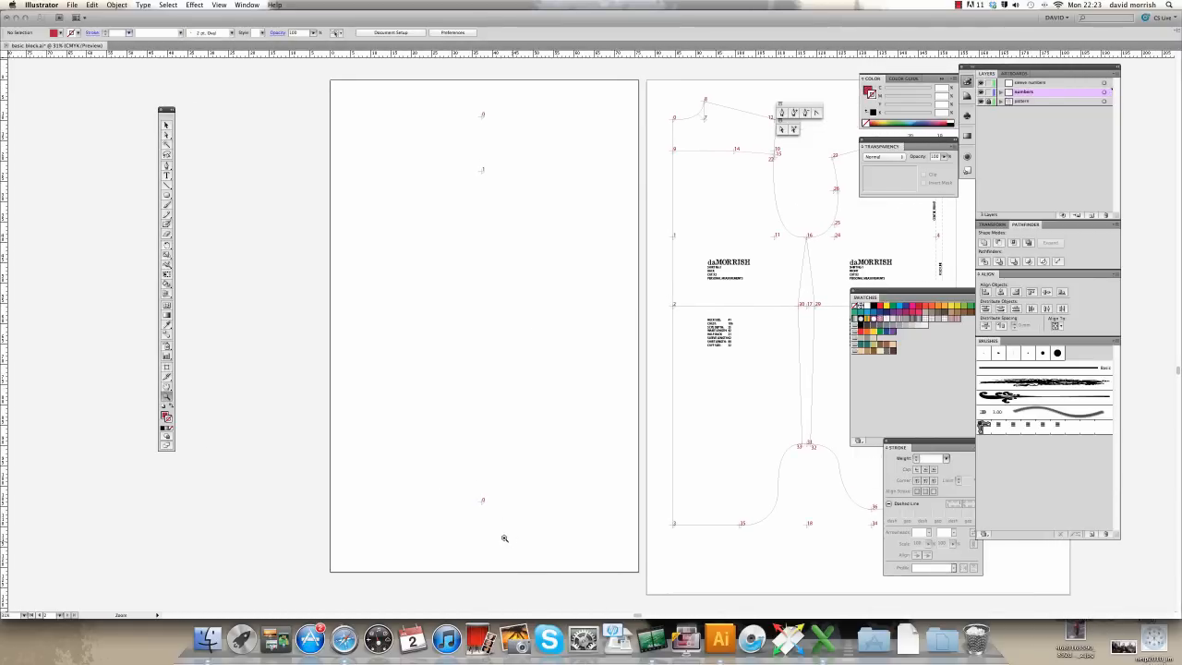
drag(457, 485, 508, 525)
click(171, 125)
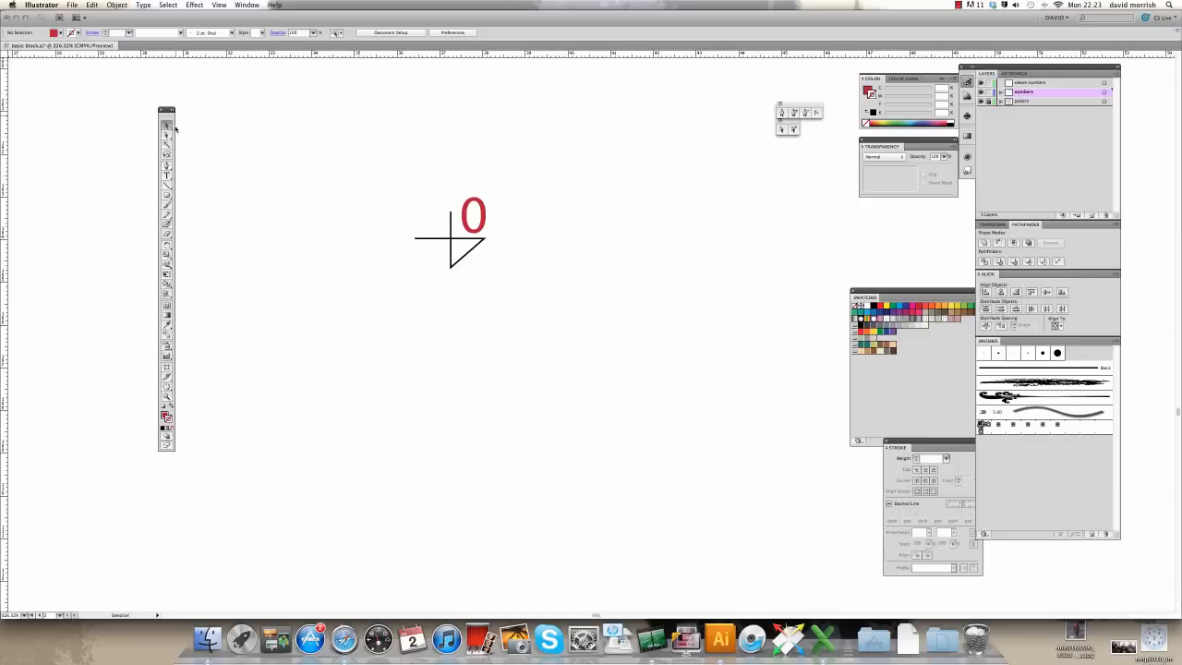
double_click(488, 222)
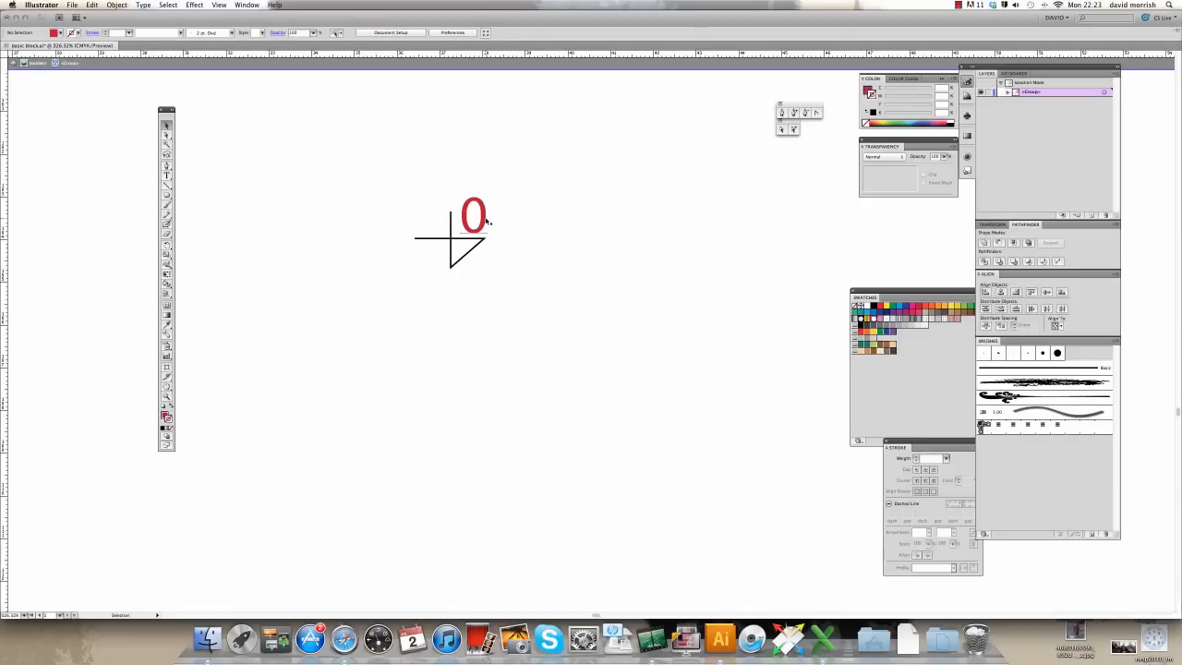
scroll(61, 65, down, 1)
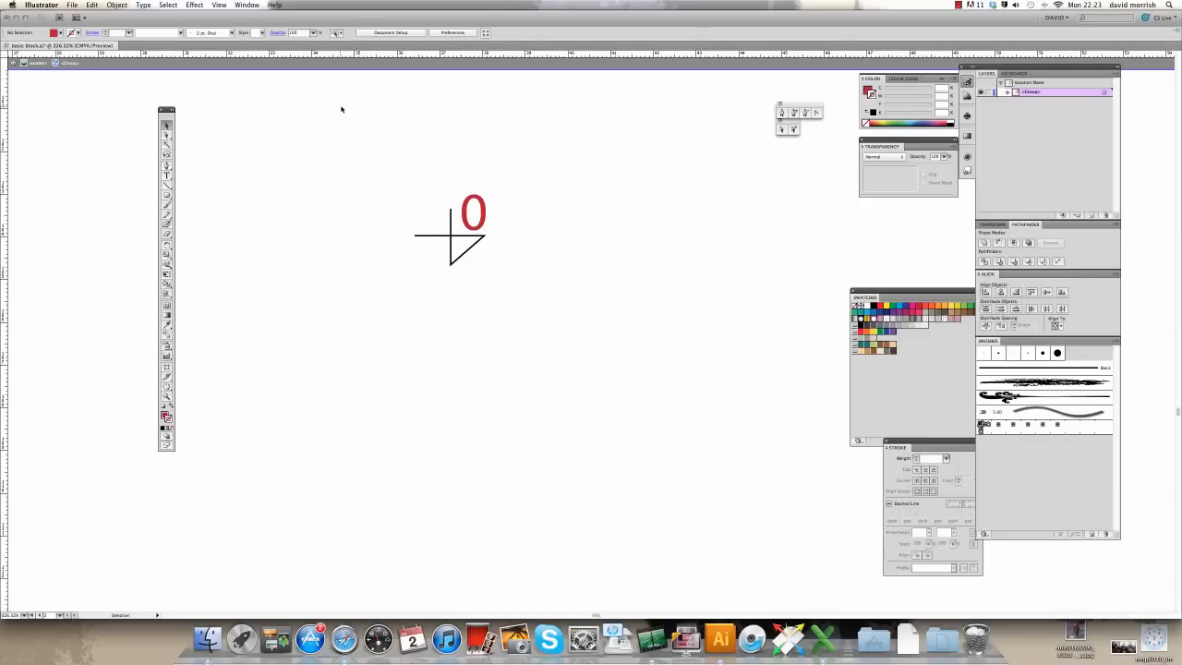
double_click(489, 223)
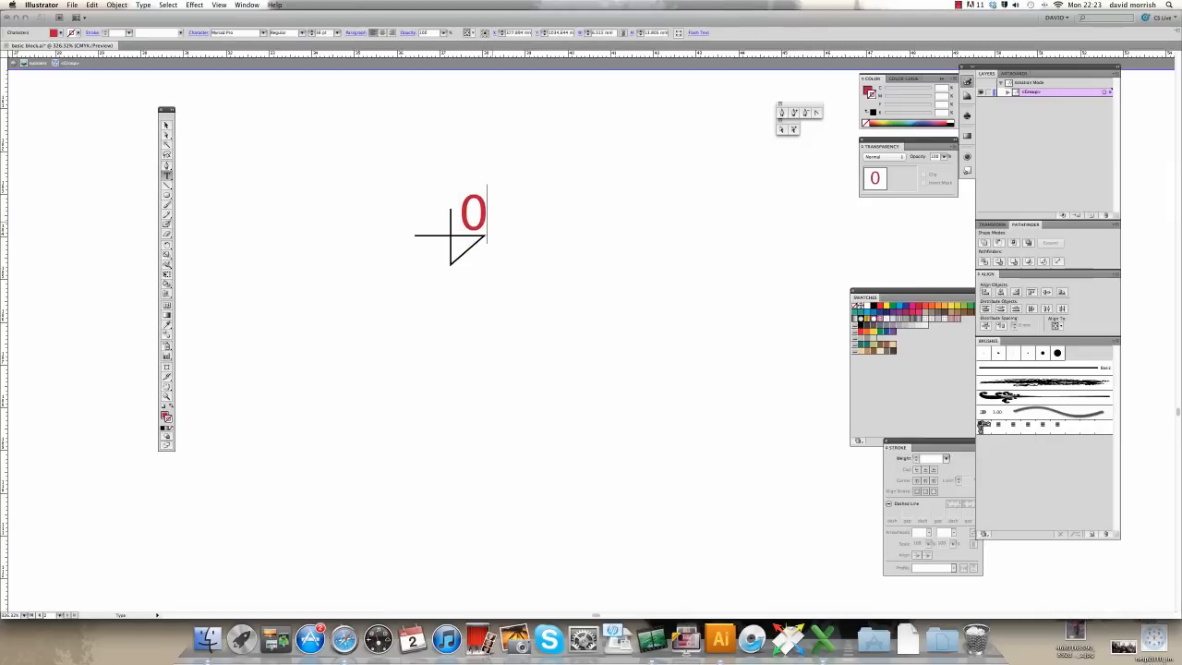
key(BackSpace)
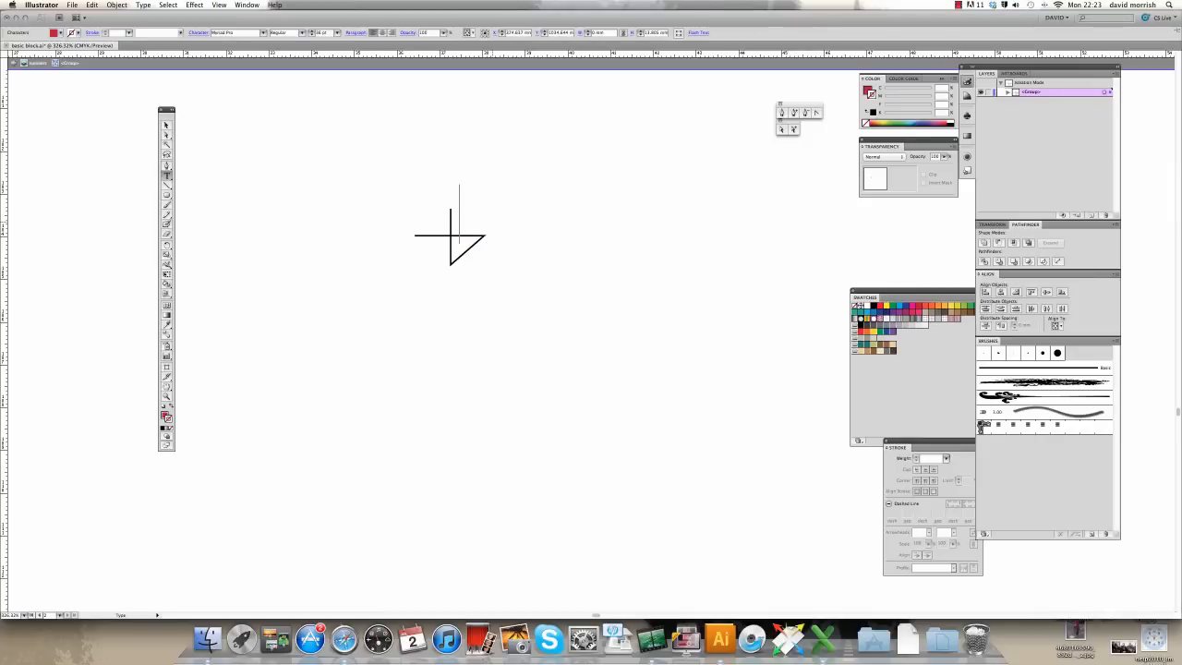
text(2)
key(Escape)
click(244, 79)
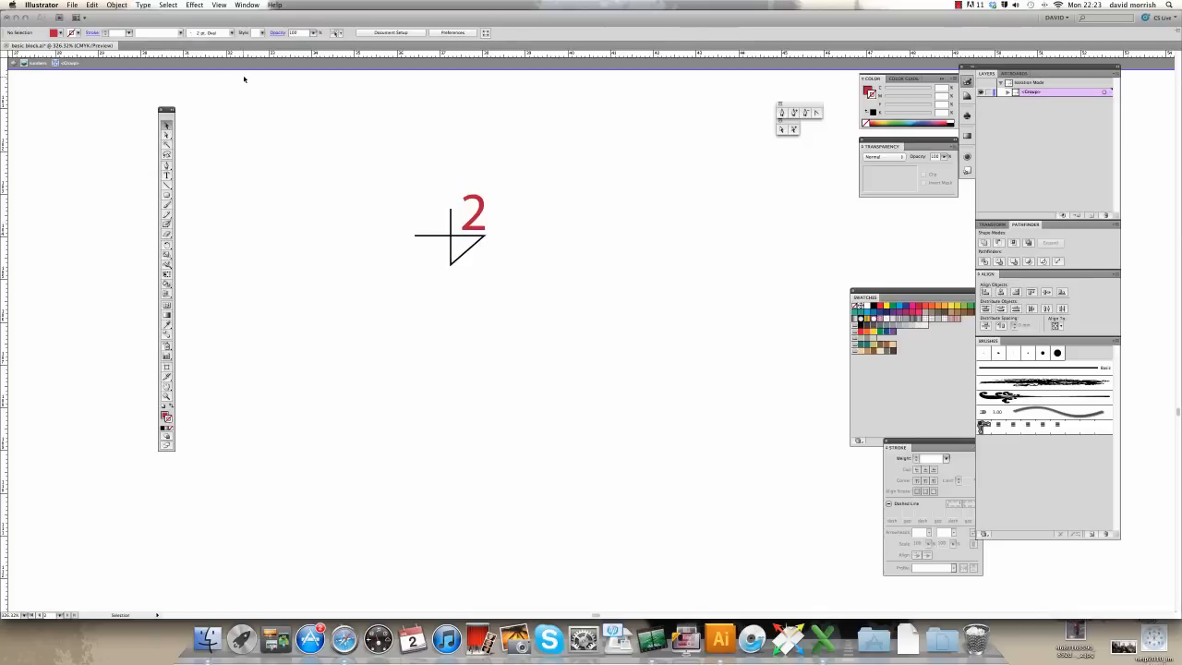
click(245, 66)
- Fit the sleeve artboard in the window, place a vertical guide through markers 0, 1 and 2, and show the hidden guides
click(220, 5)
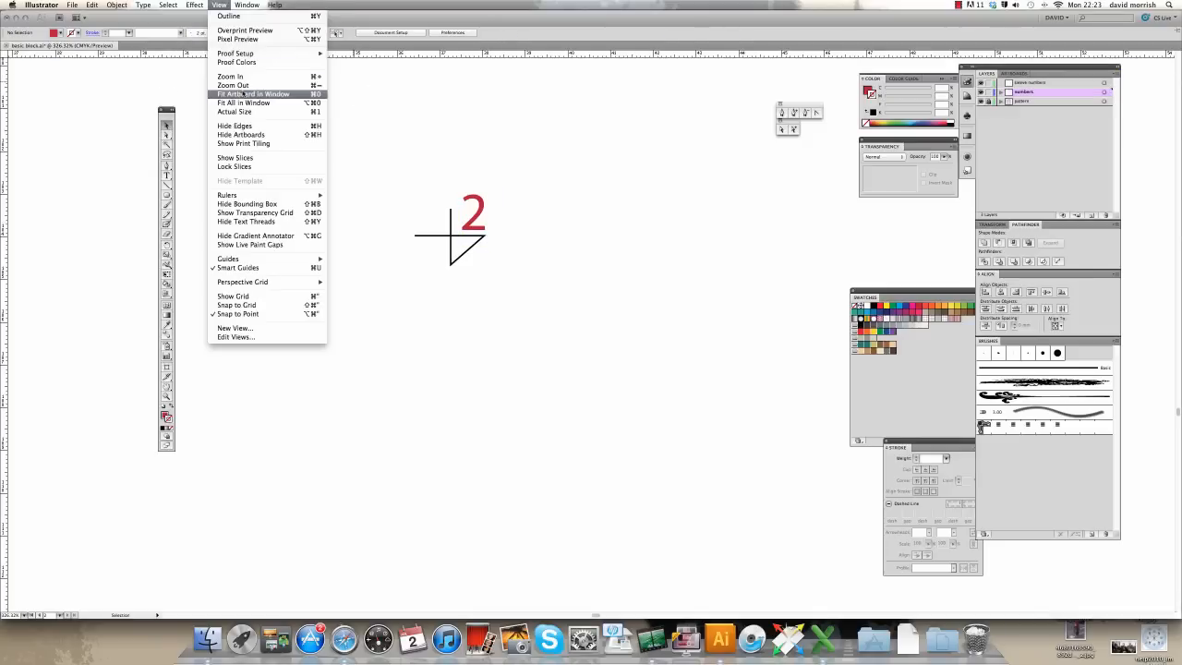
click(254, 93)
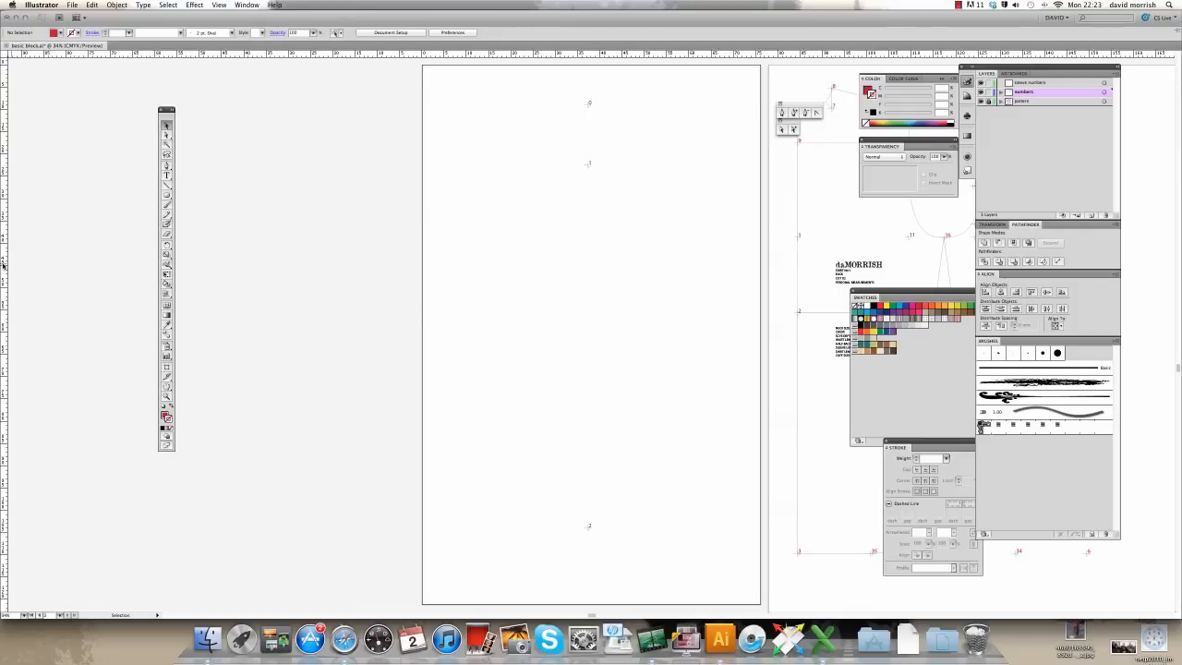
drag(4, 266, 588, 272)
scroll(588, 272, right, 1)
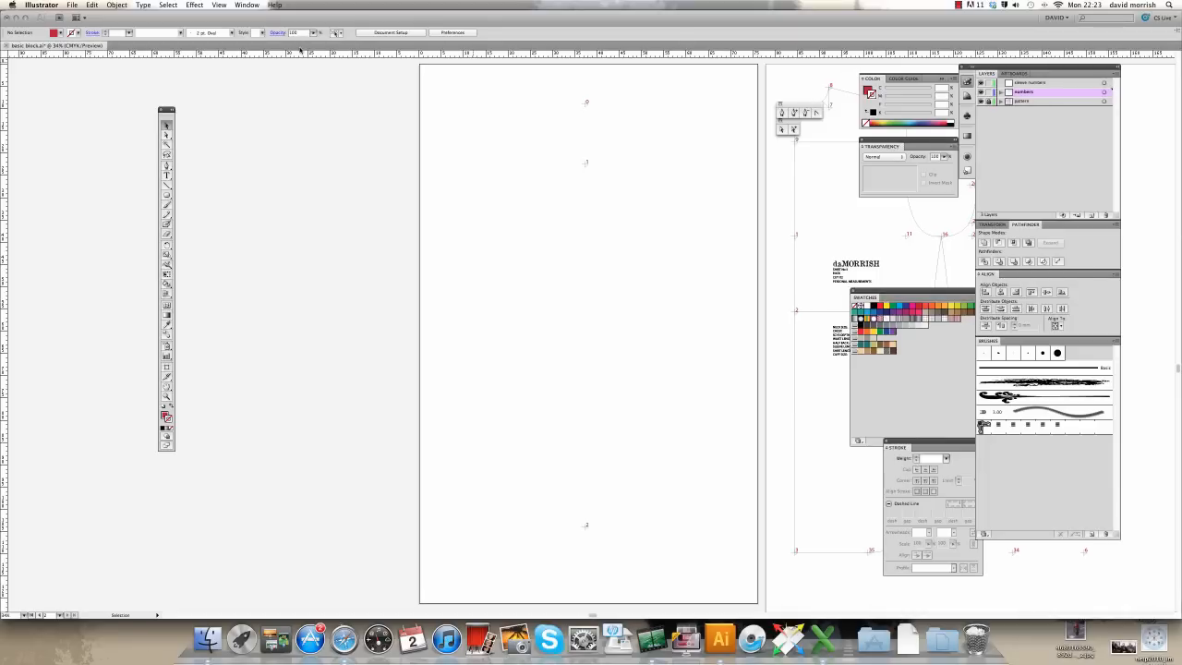
click(220, 4)
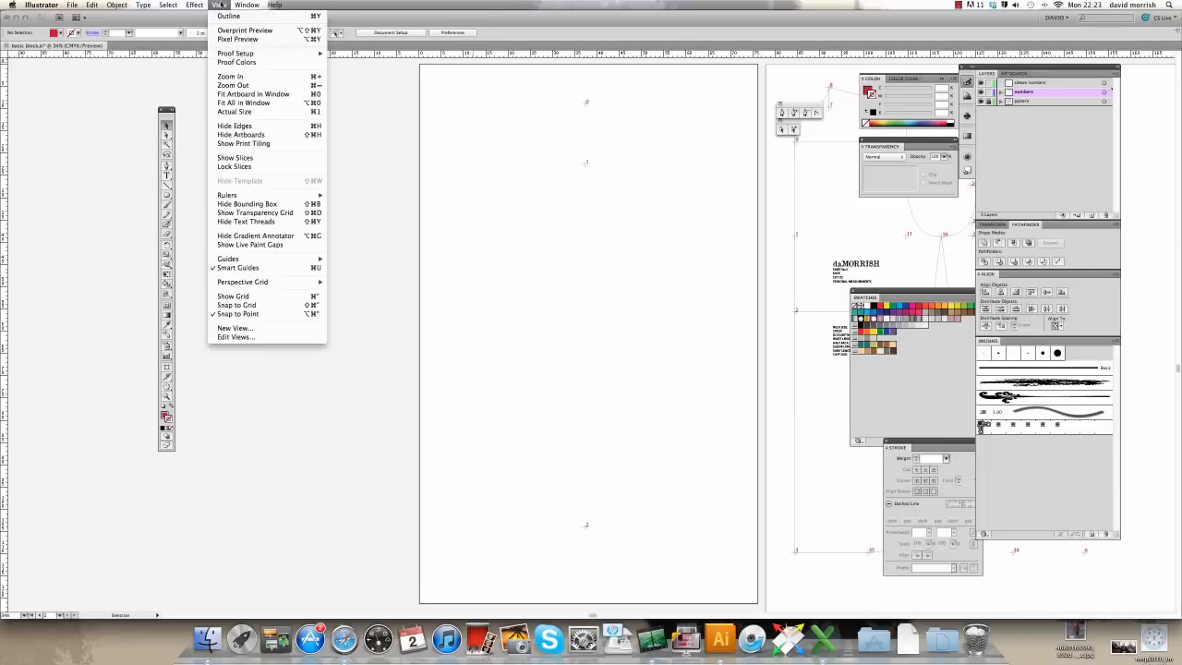
click(657, 40)
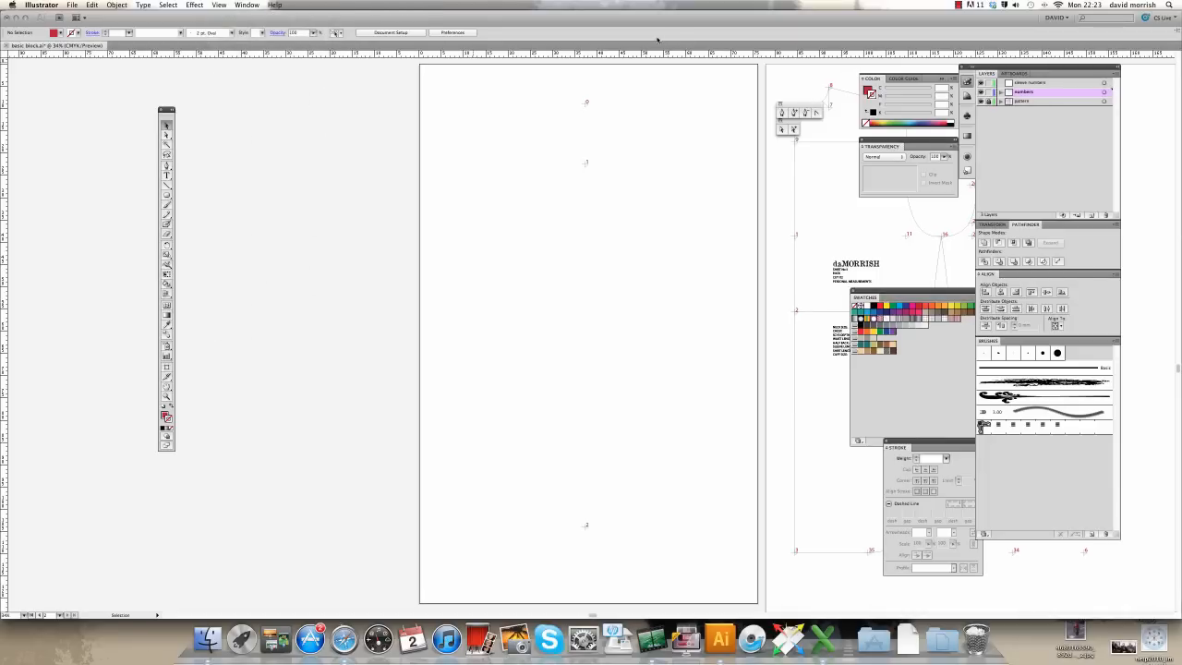
click(220, 4)
mouse_move(234, 196)
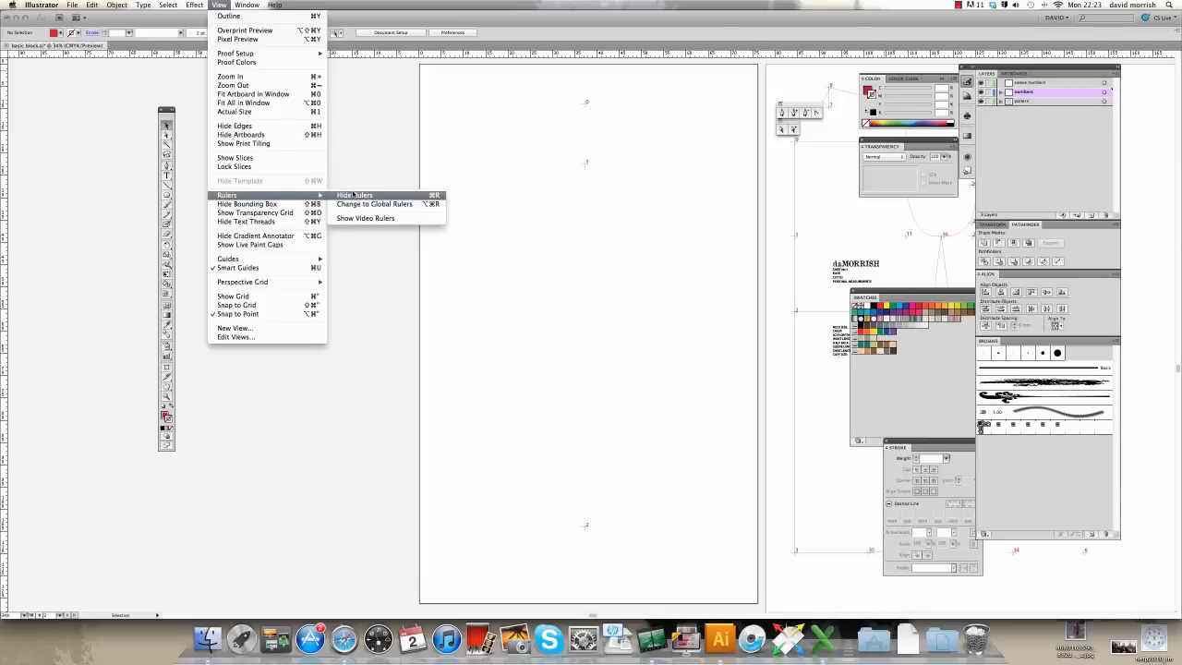
mouse_move(266, 259)
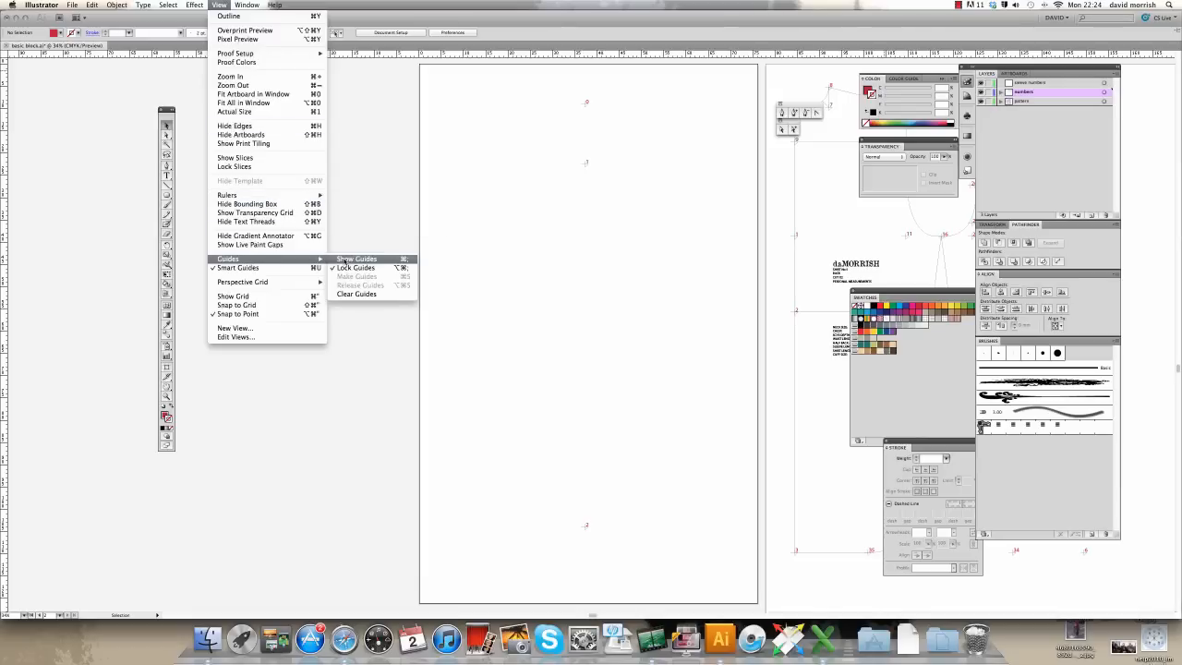
click(347, 261)
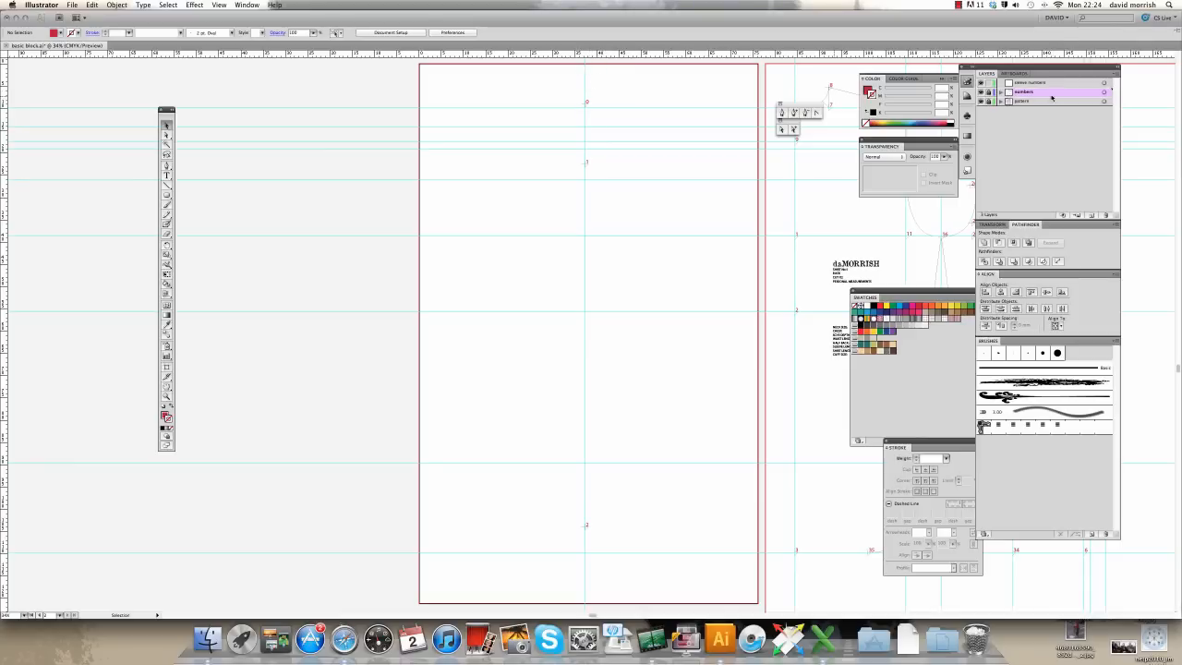
- Make the sleeve numbers layer active, place a horizontal guide through marker 1 and unlock the guides
click(1024, 82)
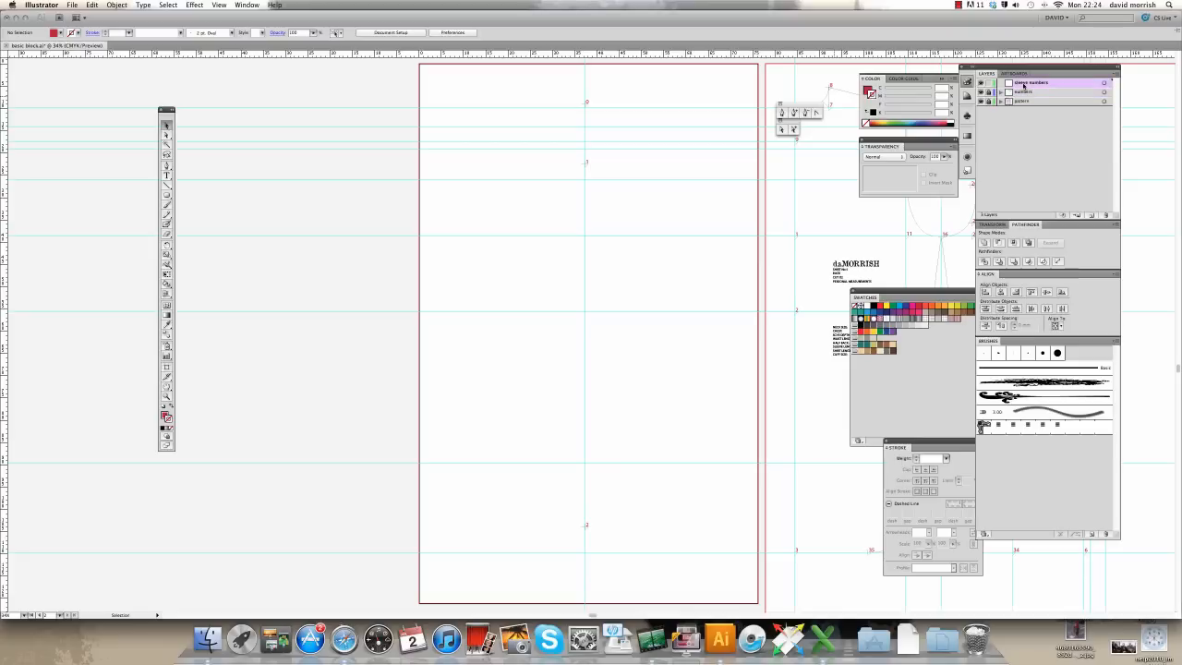
drag(613, 57, 617, 166)
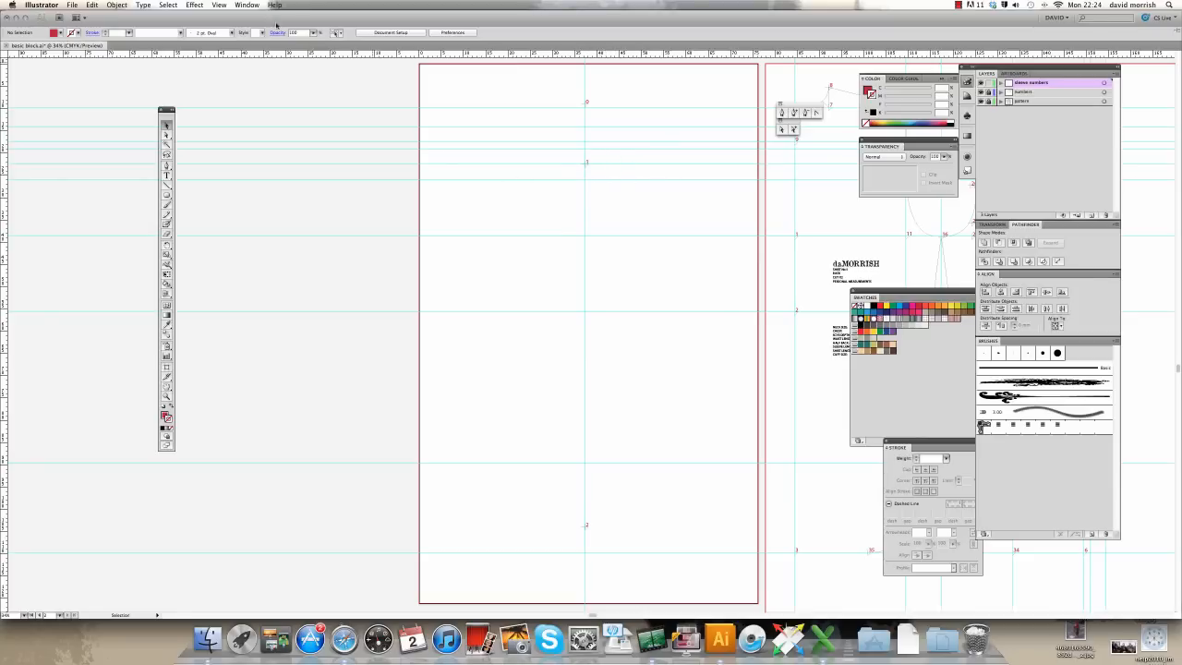
click(225, 7)
mouse_move(249, 264)
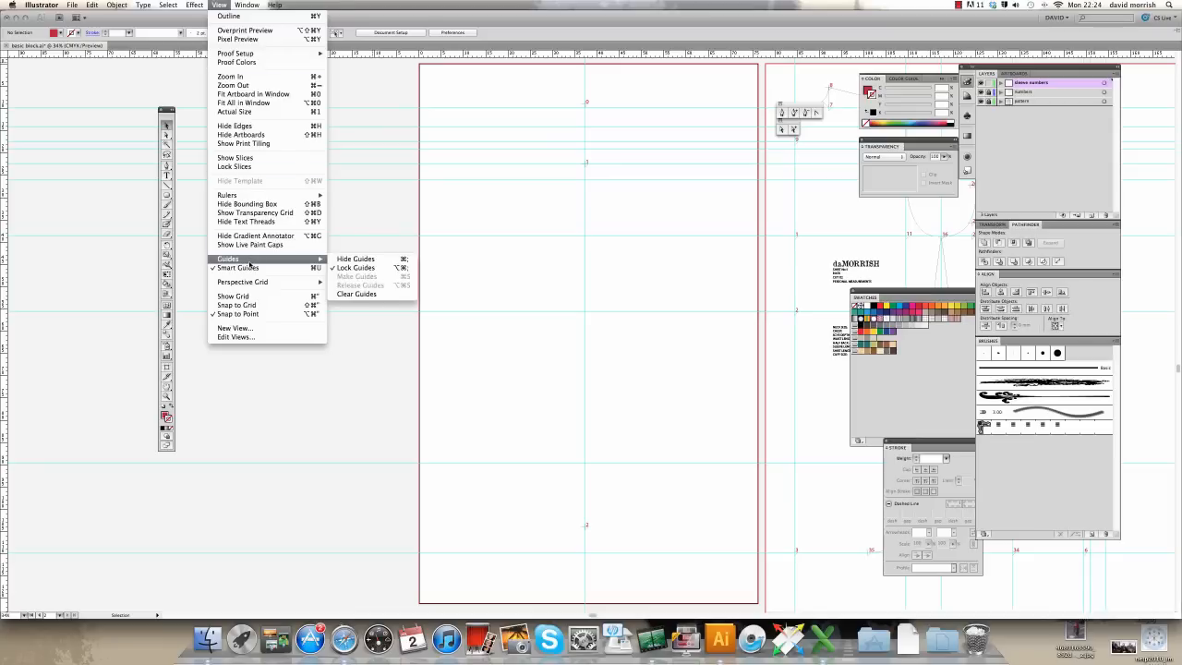
click(356, 268)
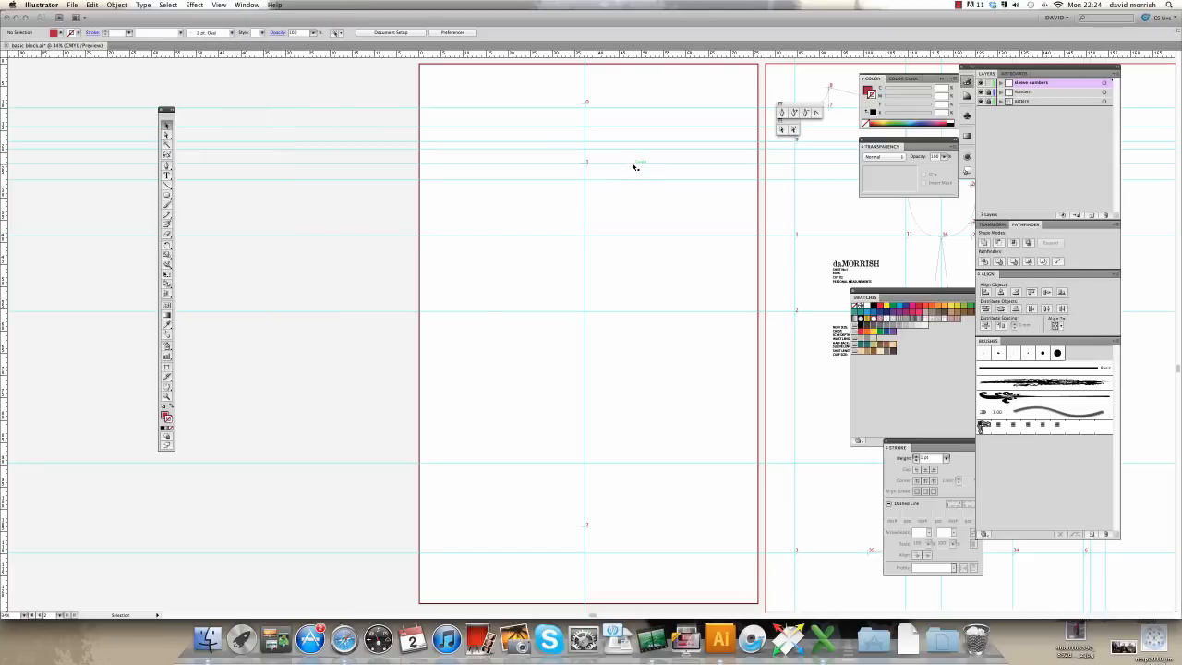
drag(633, 167, 633, 167)
click(637, 174)
- Look at the sleeve section in Excel, return to Illustrator and hide the guides
click(821, 644)
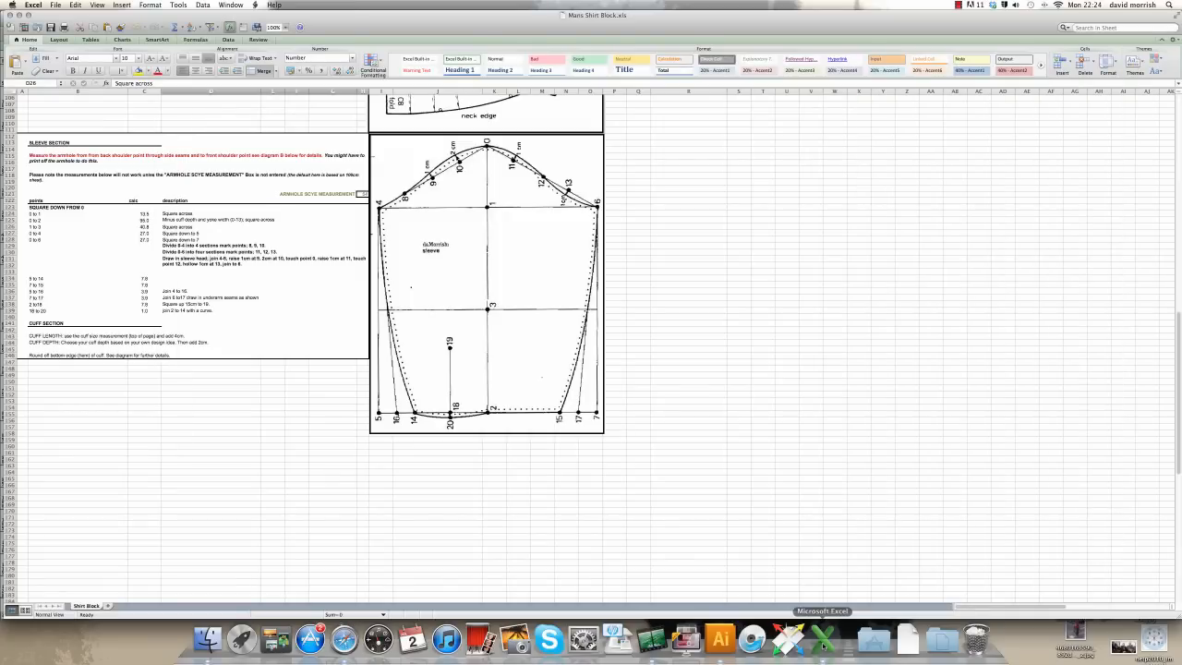
click(729, 646)
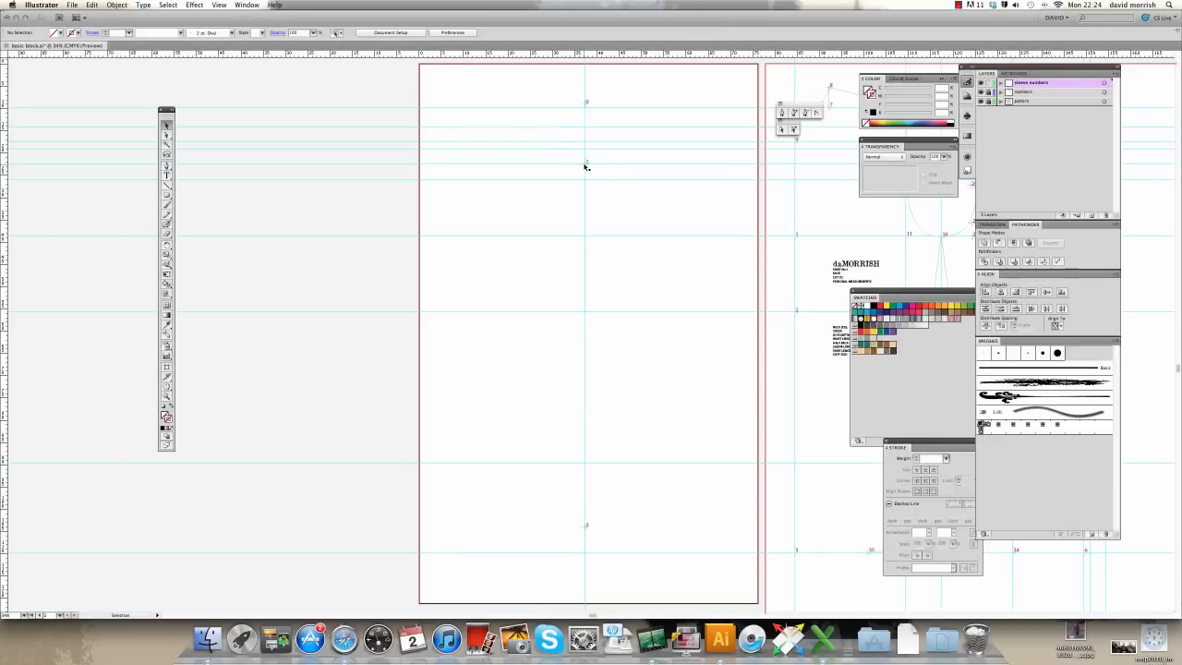
click(584, 166)
click(587, 165)
click(219, 5)
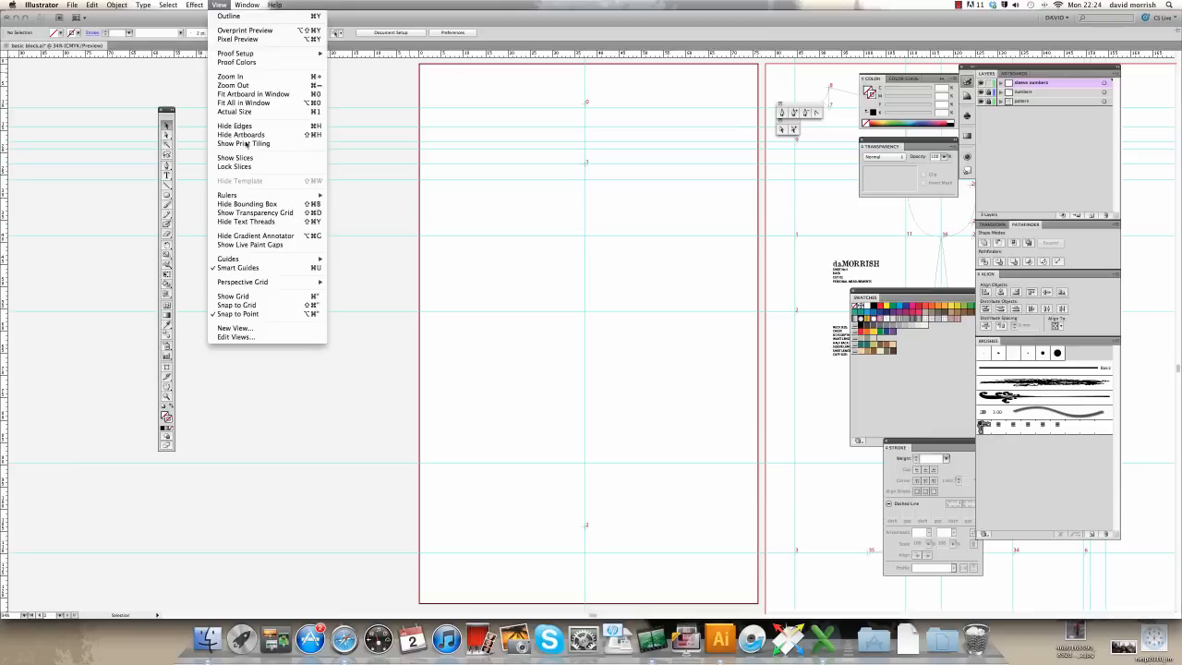
mouse_move(305, 258)
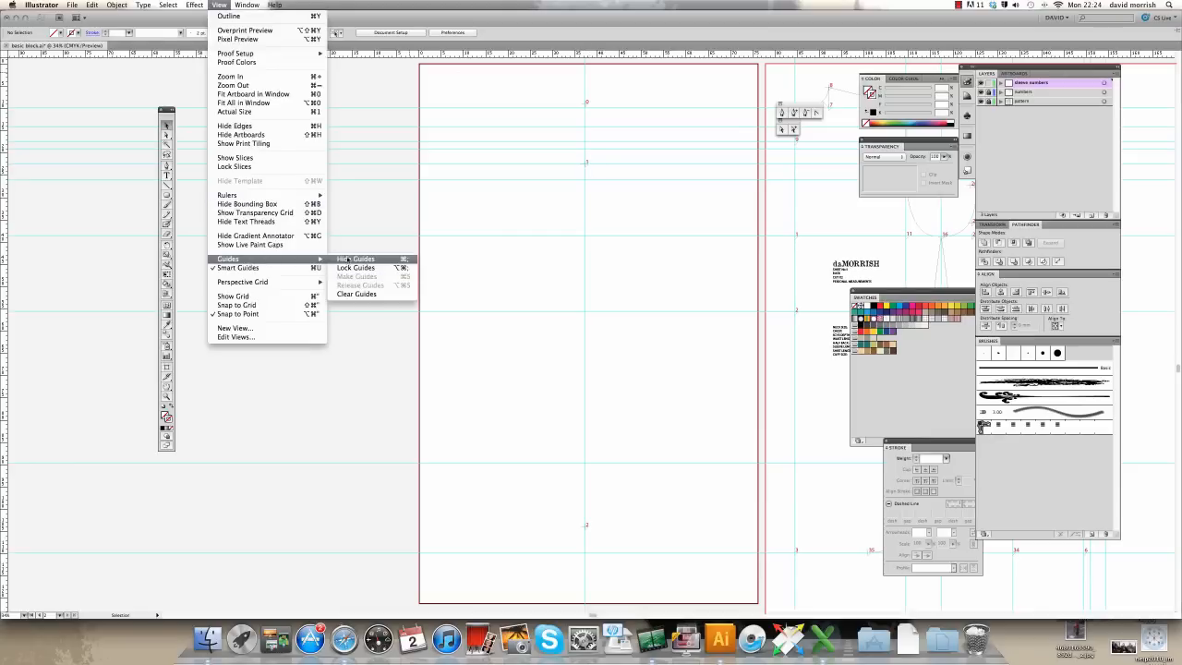
click(342, 259)
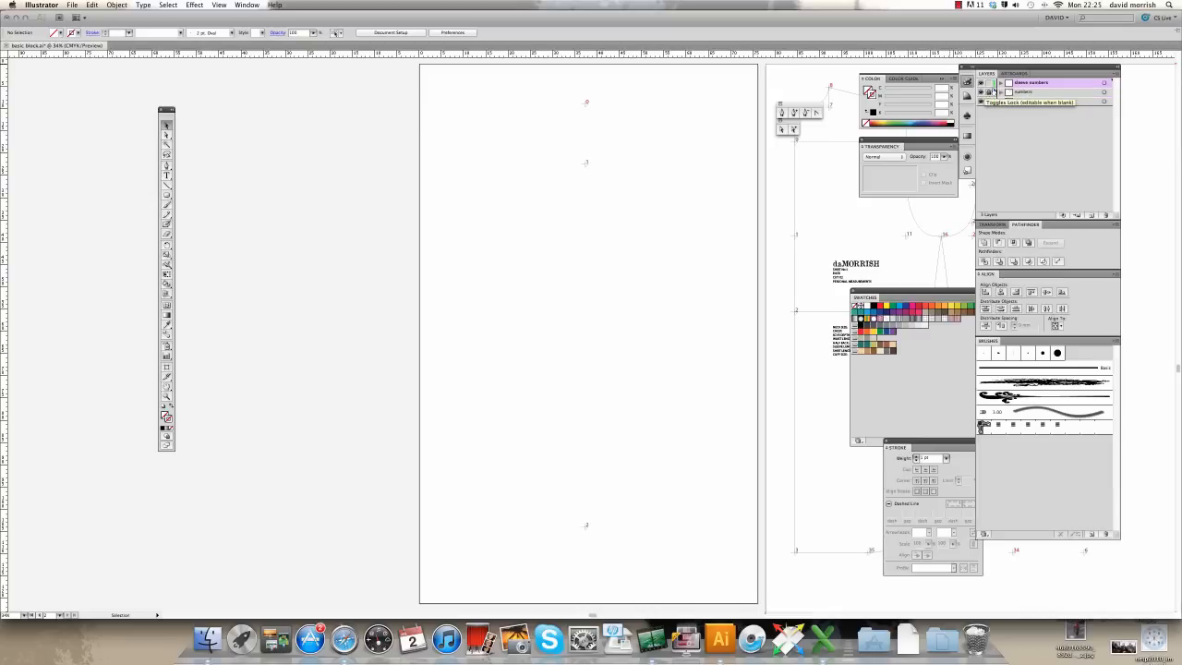
- Toggle the visibility of the numbers and sleeve numbers layers to check which one holds the sleeve markers
click(983, 92)
click(981, 83)
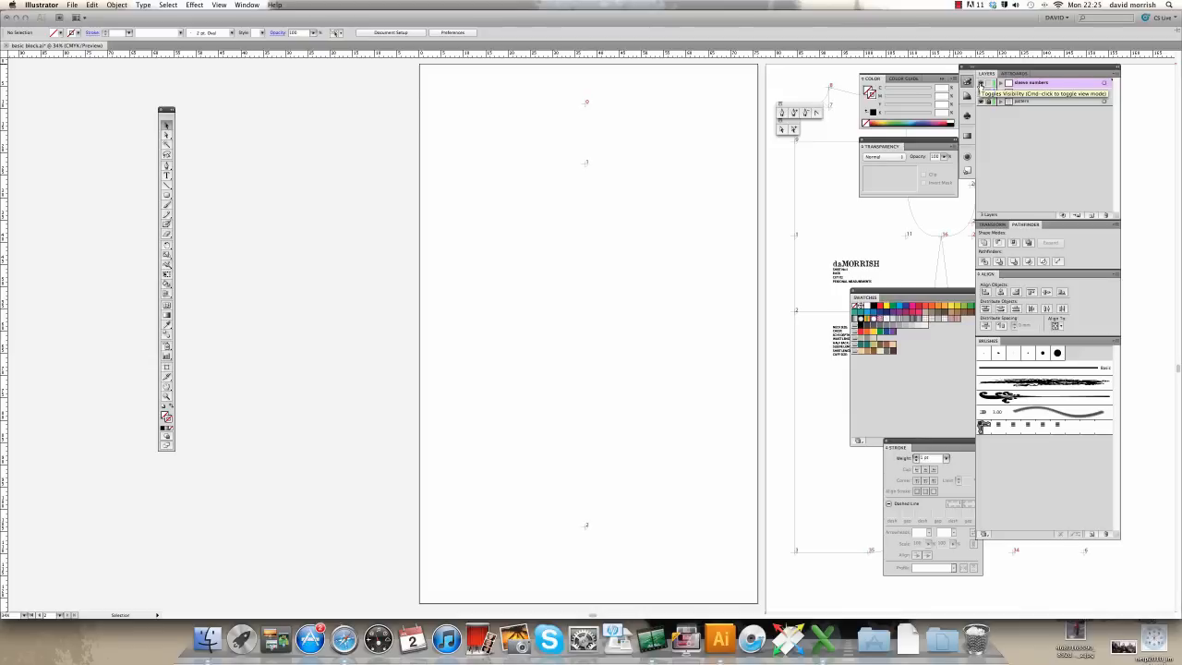
click(981, 92)
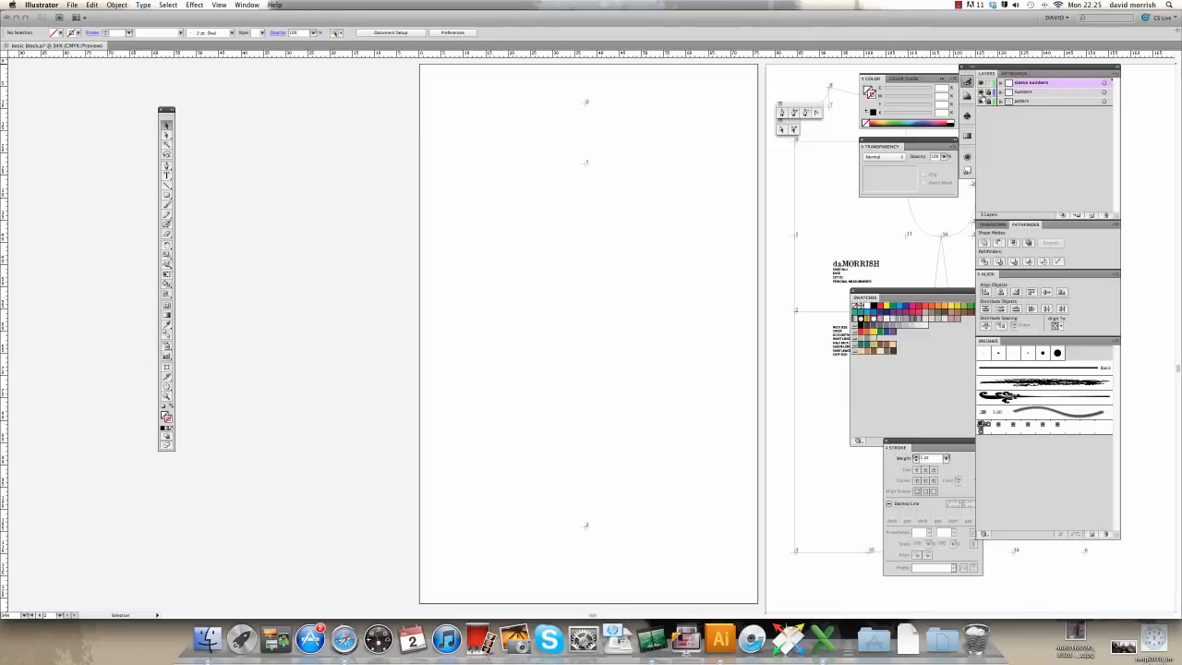
click(981, 93)
click(981, 92)
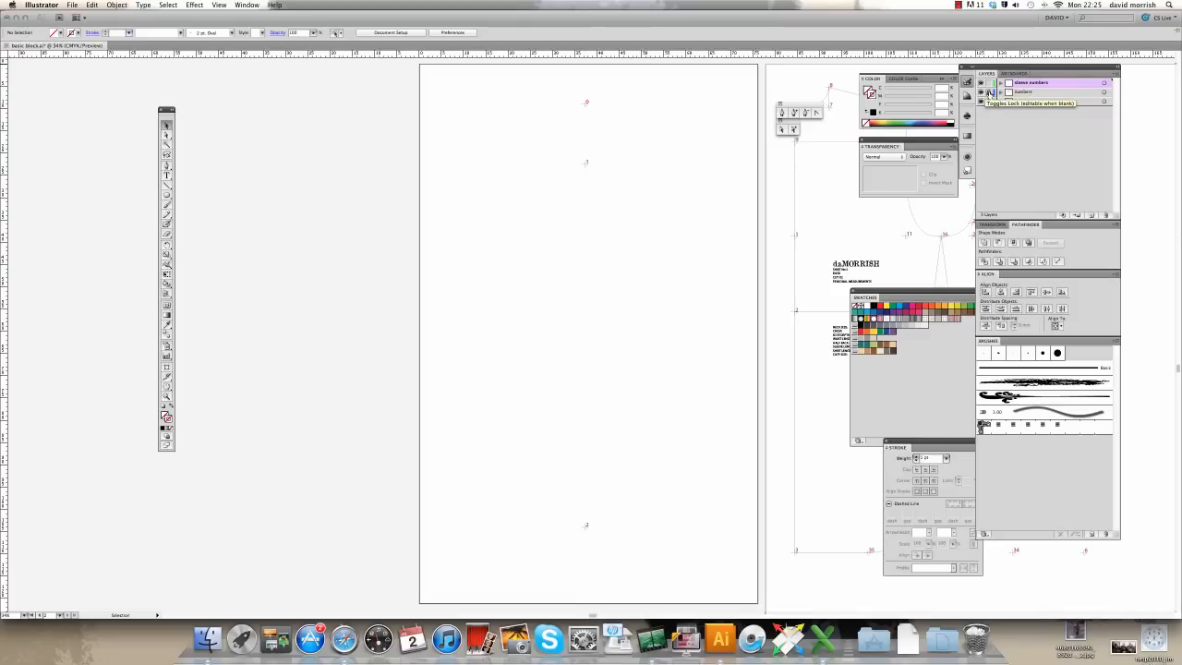
- Cut markers 0, 1 and 2 from the numbers layer and paste them in place on the sleeve numbers layer
click(1026, 93)
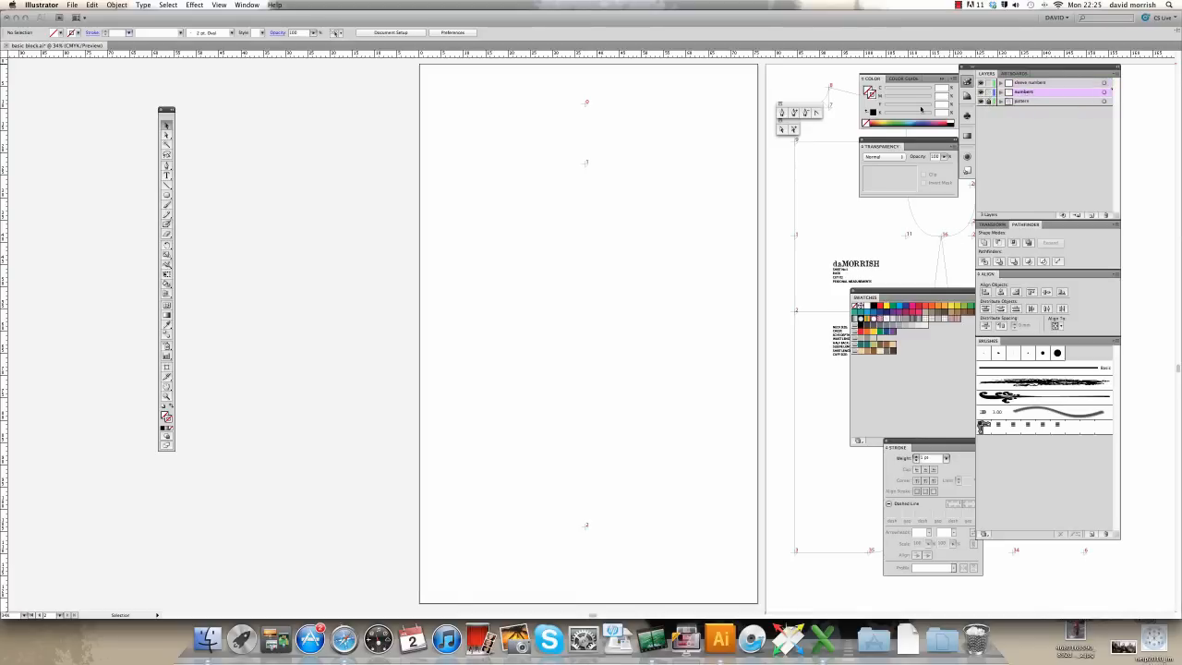
drag(547, 90, 633, 561)
click(91, 5)
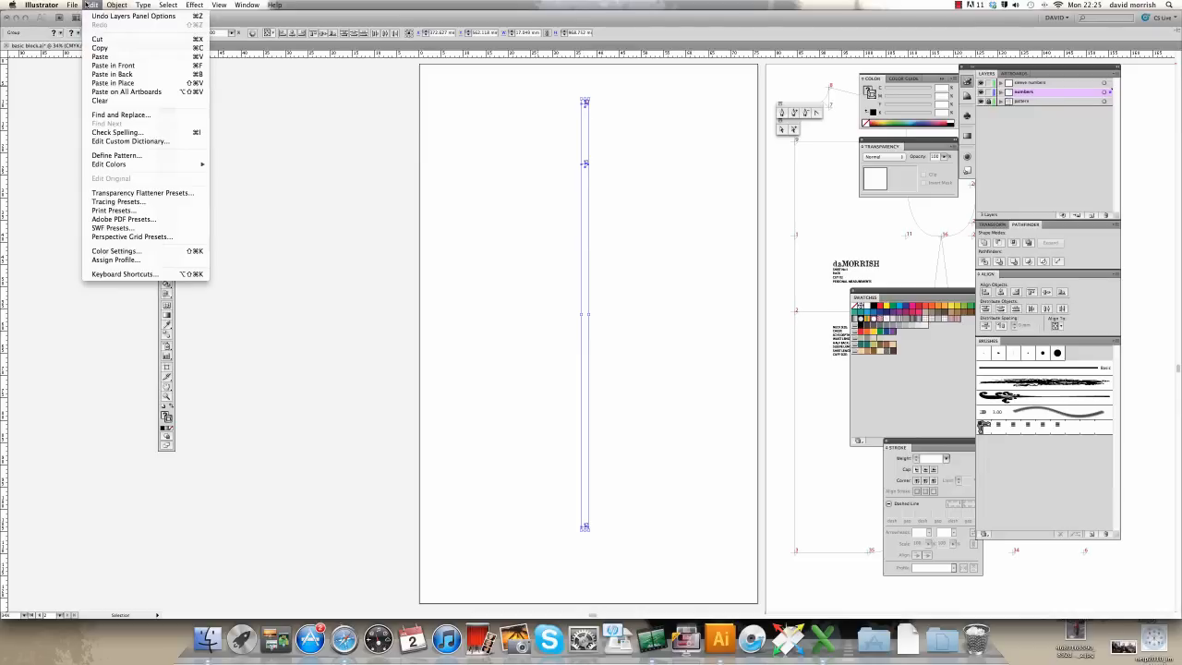
click(97, 39)
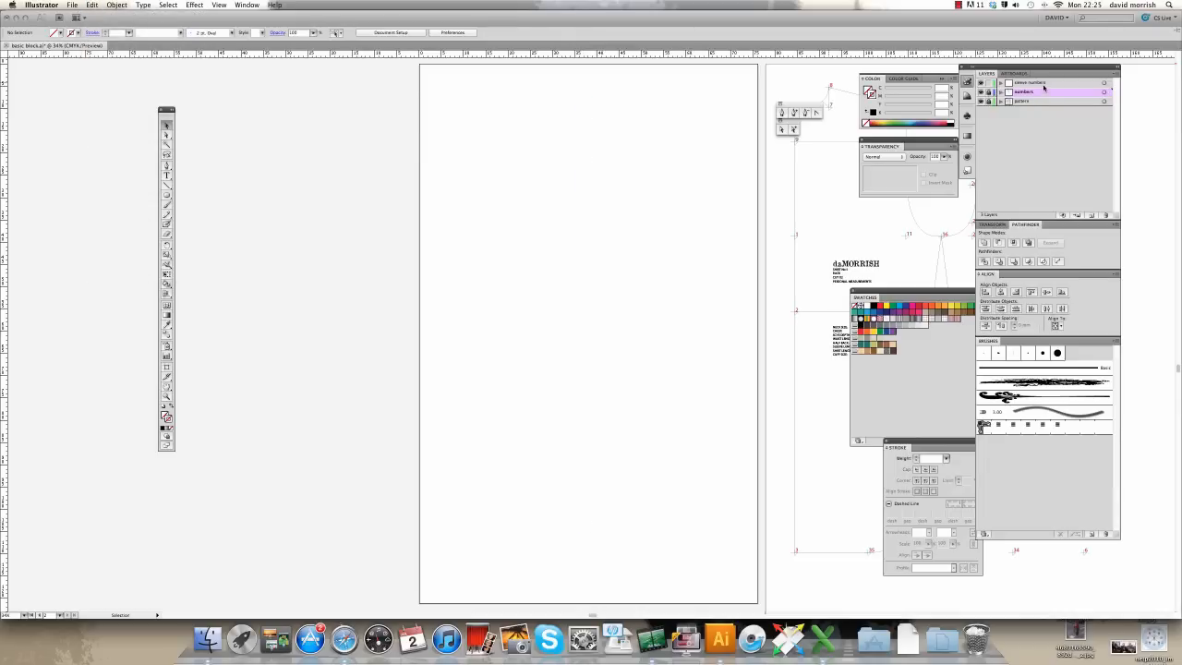
click(1042, 83)
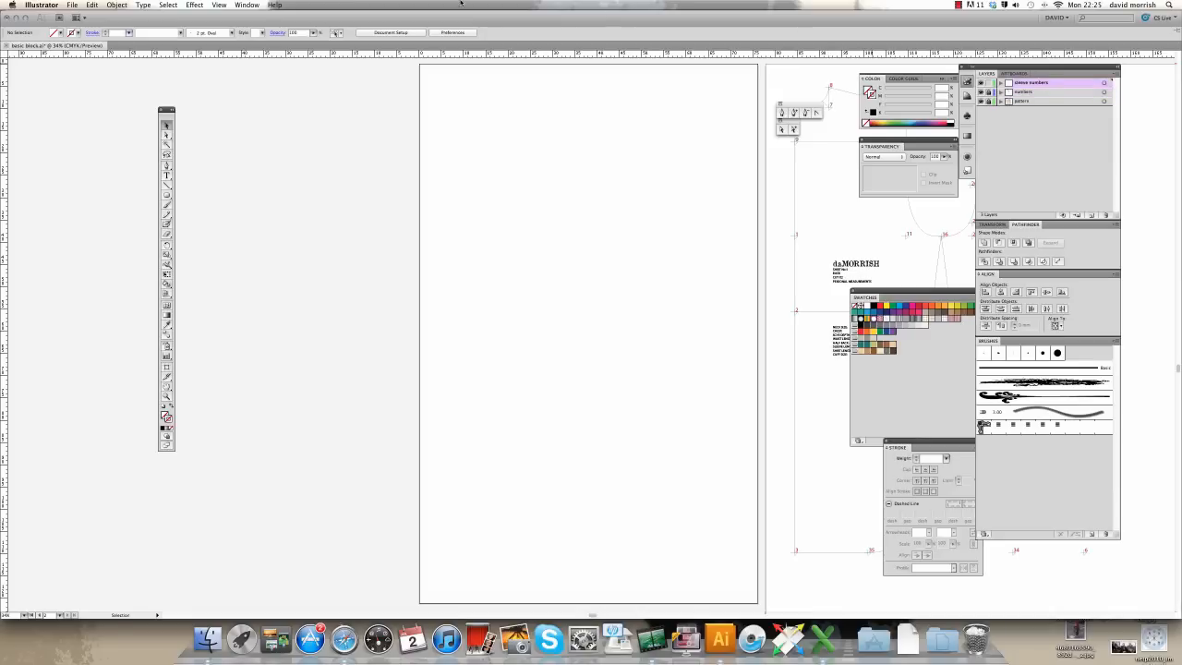
click(92, 5)
click(120, 82)
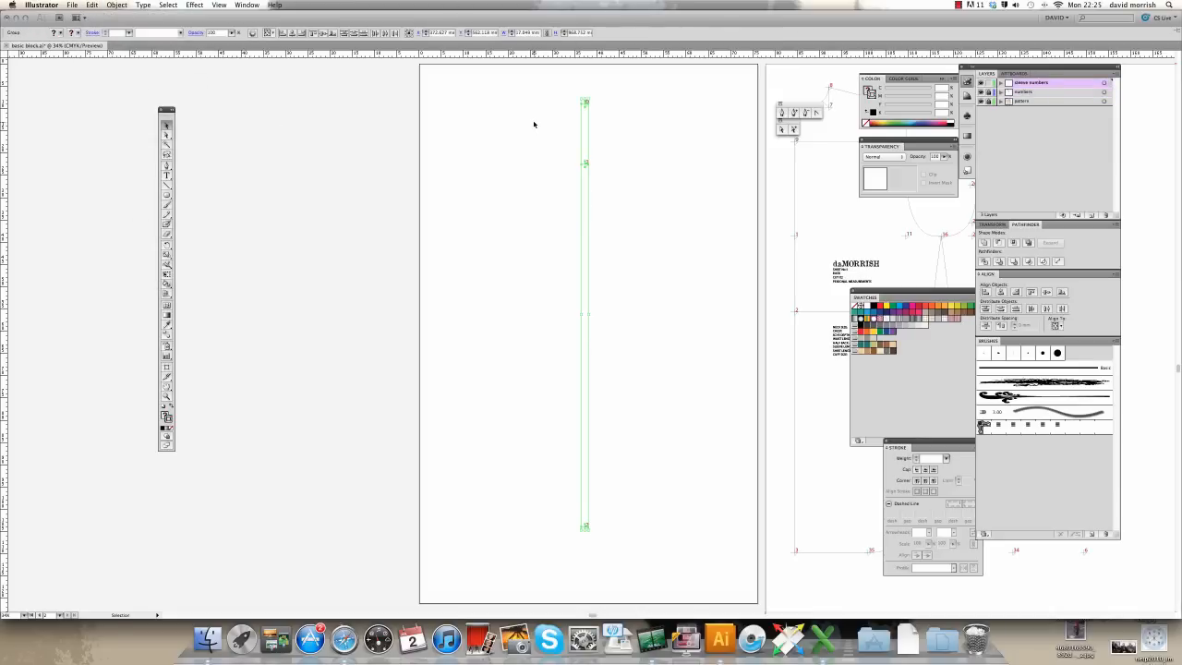
click(651, 123)
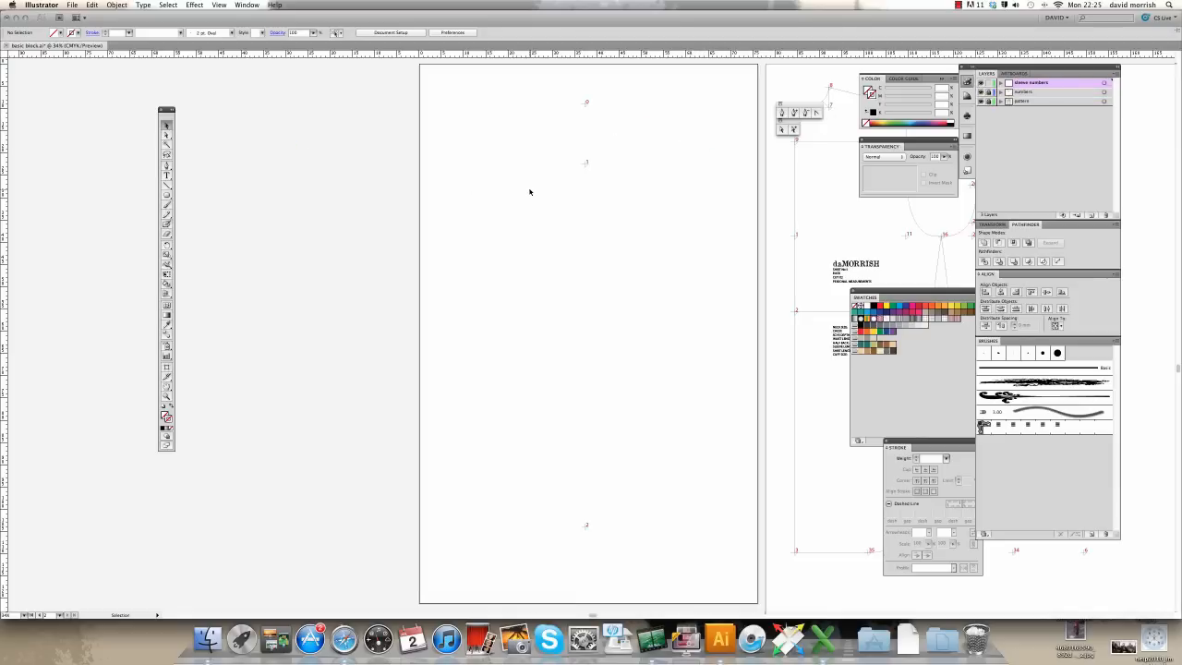
- Check the sleeve section in Excel, return to Illustrator and copy marker 1 with a 0 horizontal and 40.8 cm vertical offset
click(823, 639)
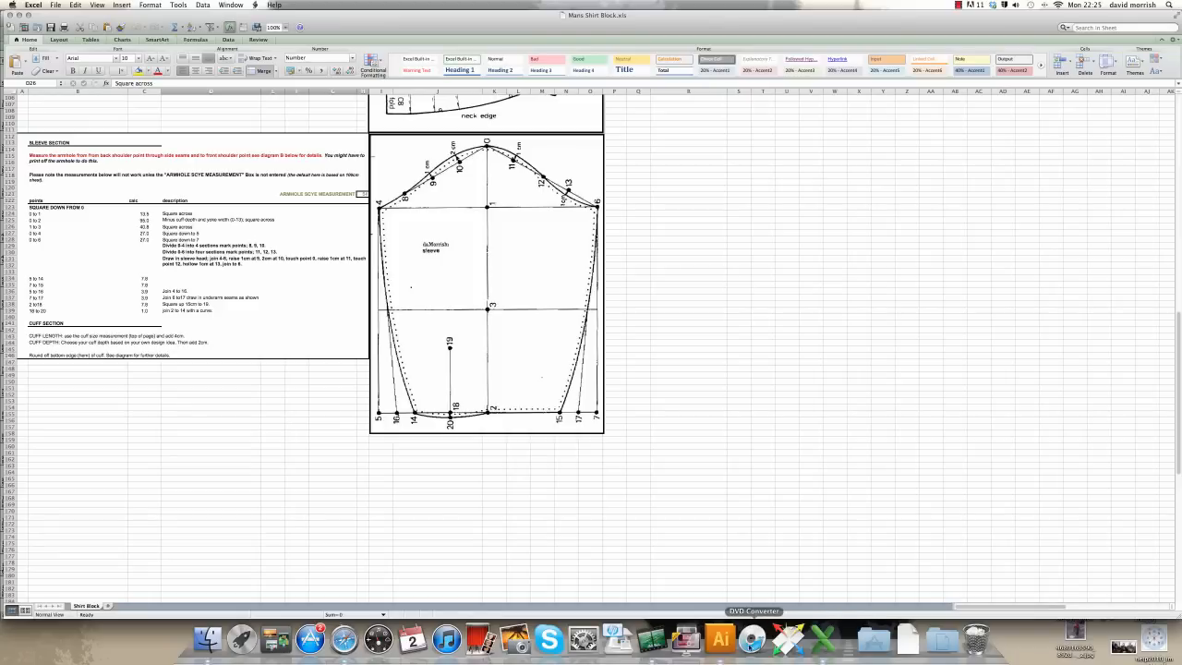
click(720, 639)
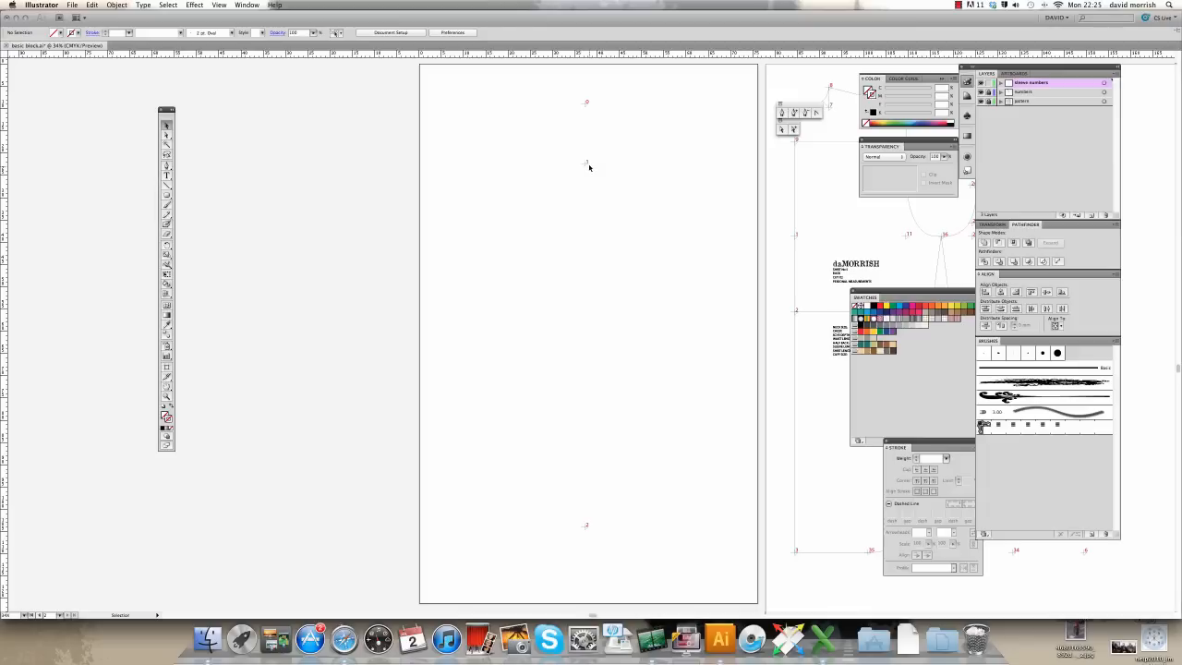
click(585, 163)
click(117, 5)
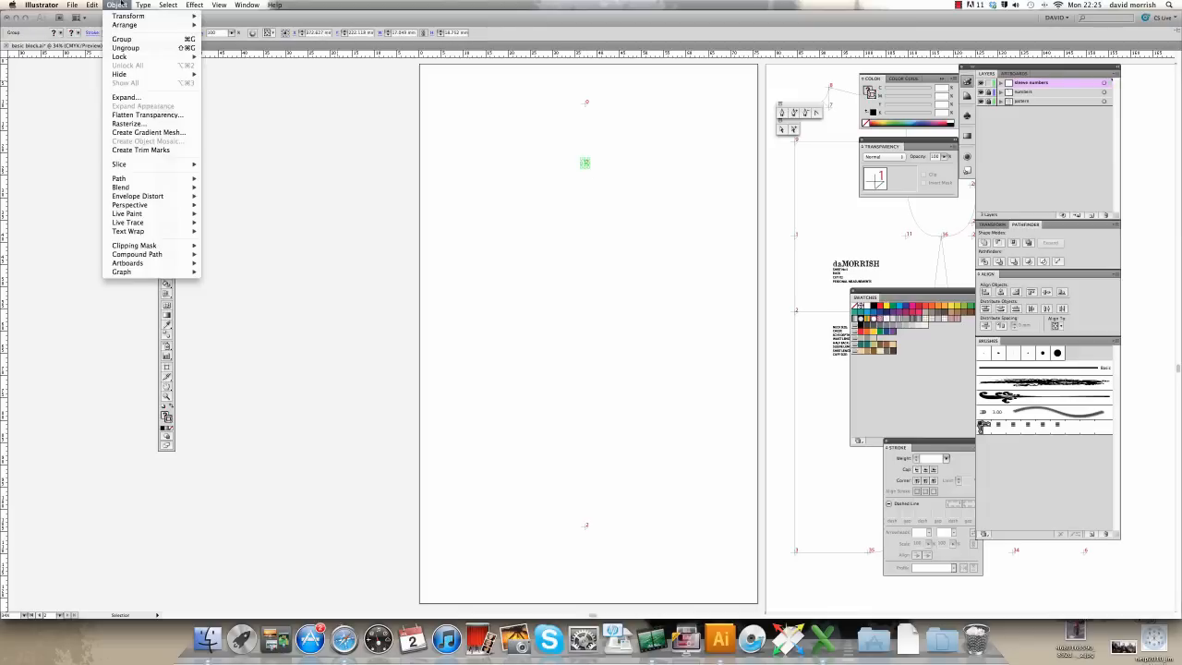
mouse_move(147, 16)
click(218, 33)
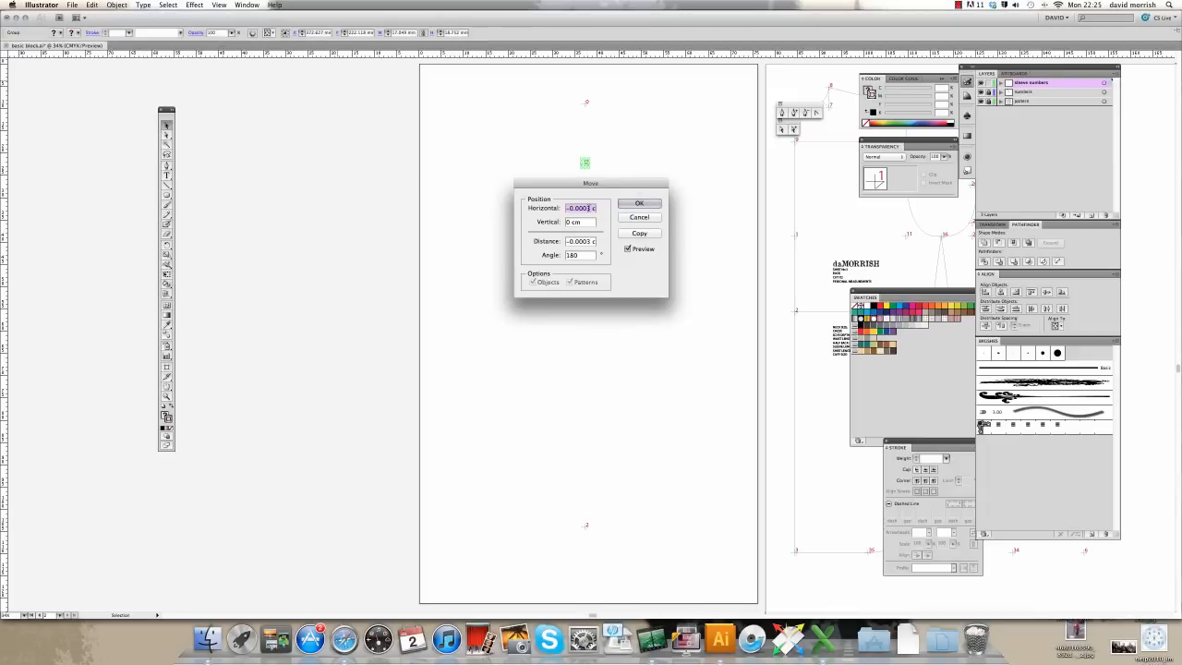
drag(589, 208, 564, 223)
text(0)
text(40.8)
click(636, 233)
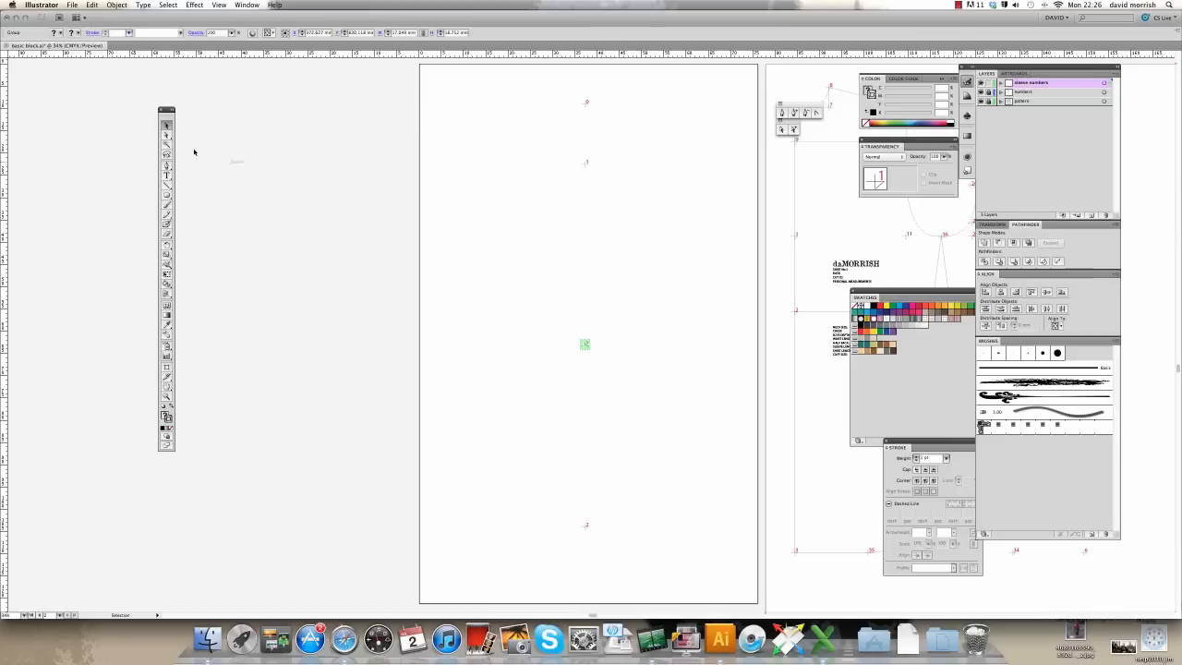
click(361, 213)
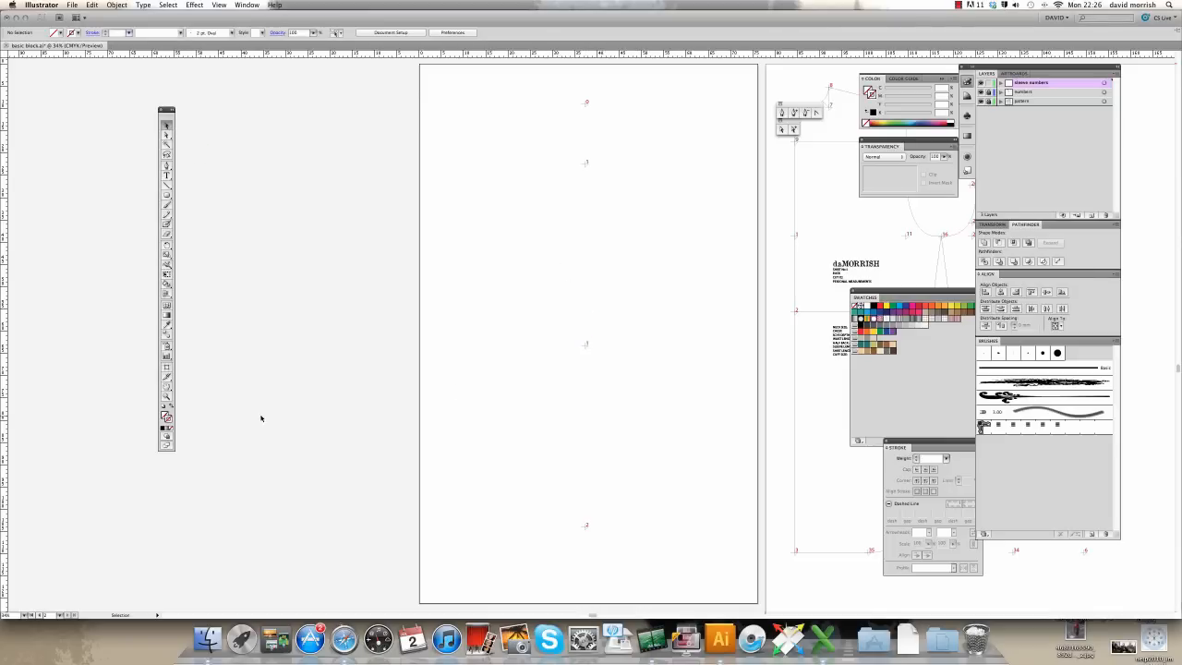
- Change the number on the copied marker between markers 1 and 2 to 3
click(169, 399)
drag(525, 317, 667, 392)
click(166, 126)
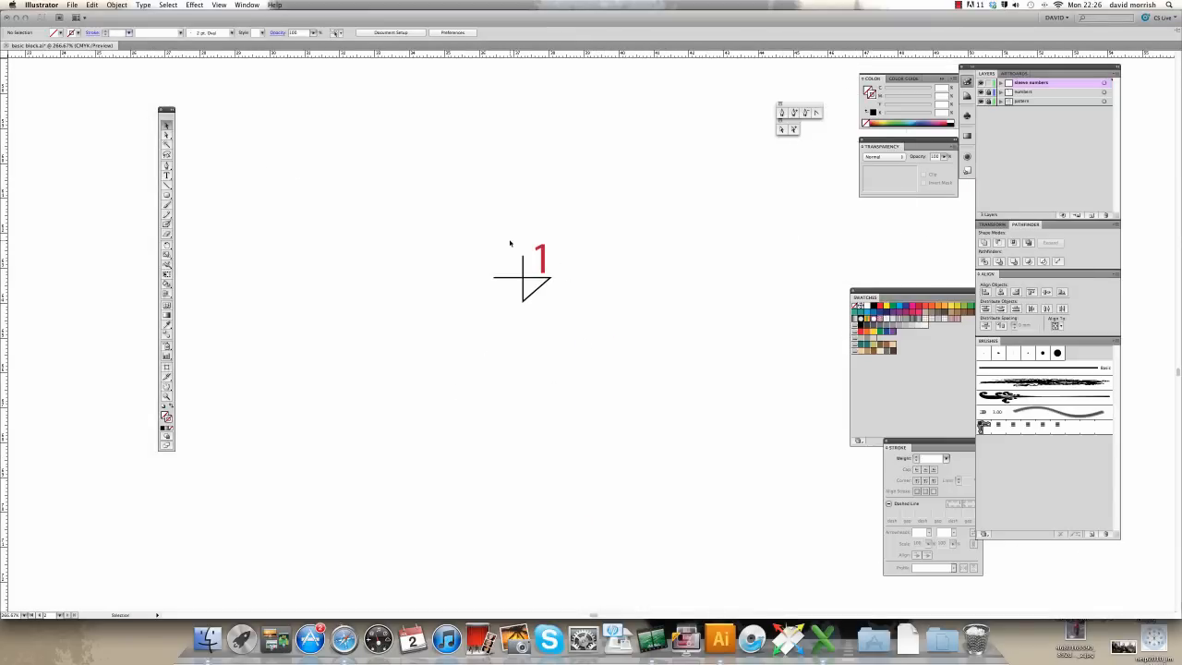
double_click(545, 265)
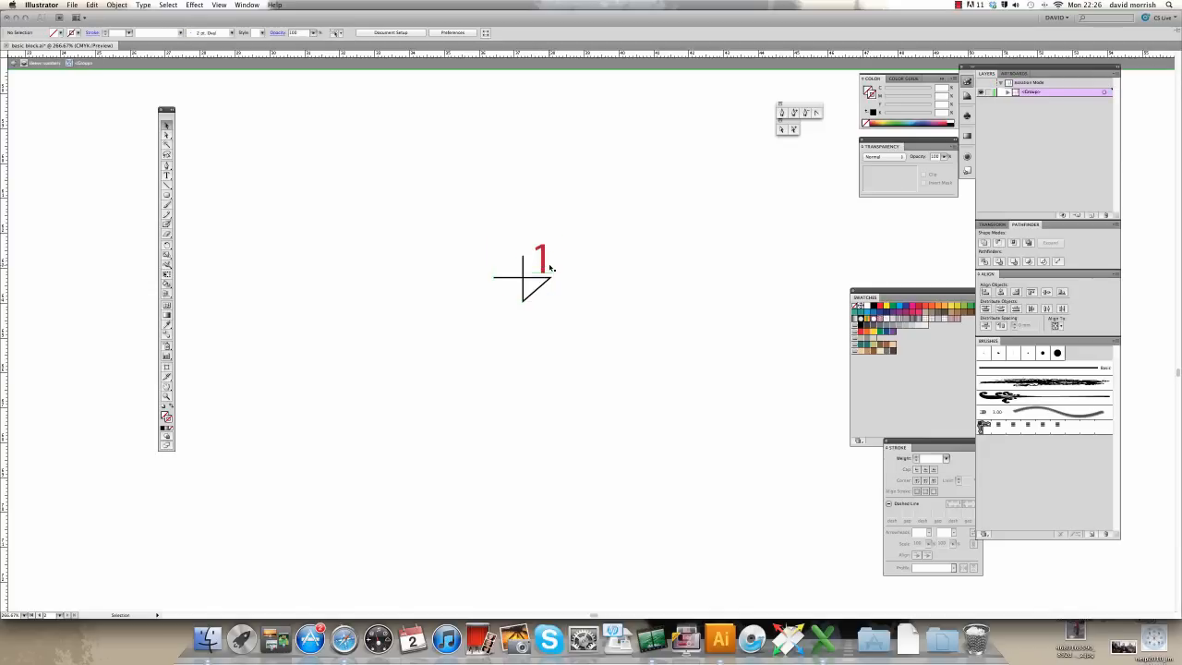
double_click(547, 266)
key(BackSpace)
text(3)
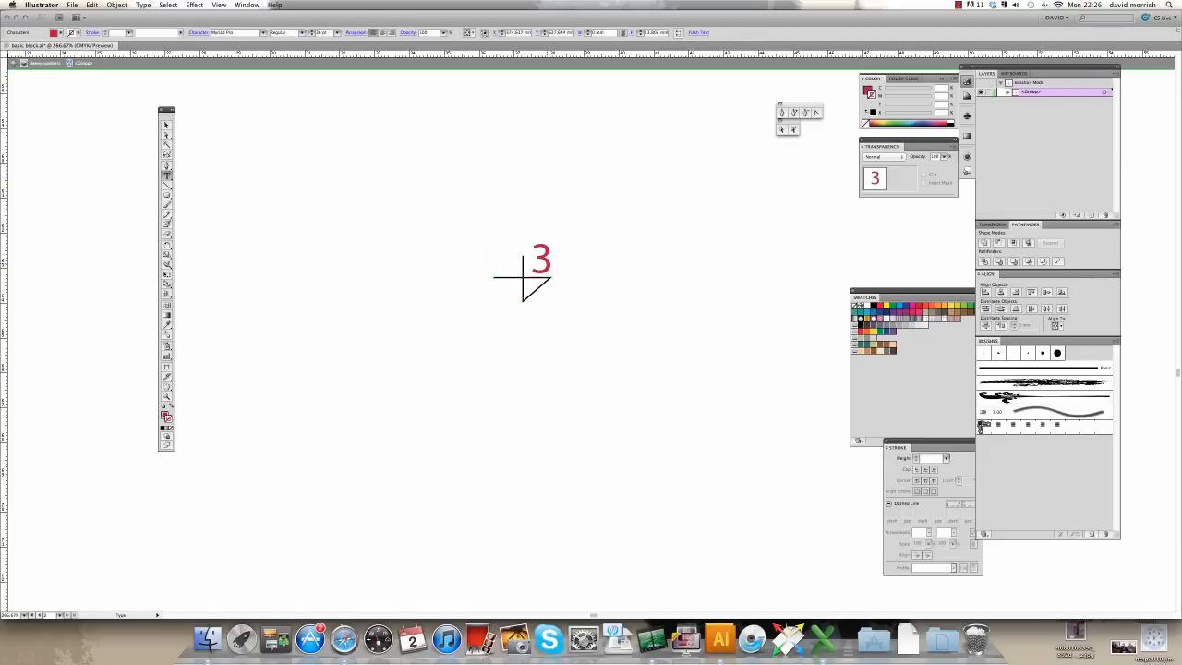
key(Escape)
key(Escape)
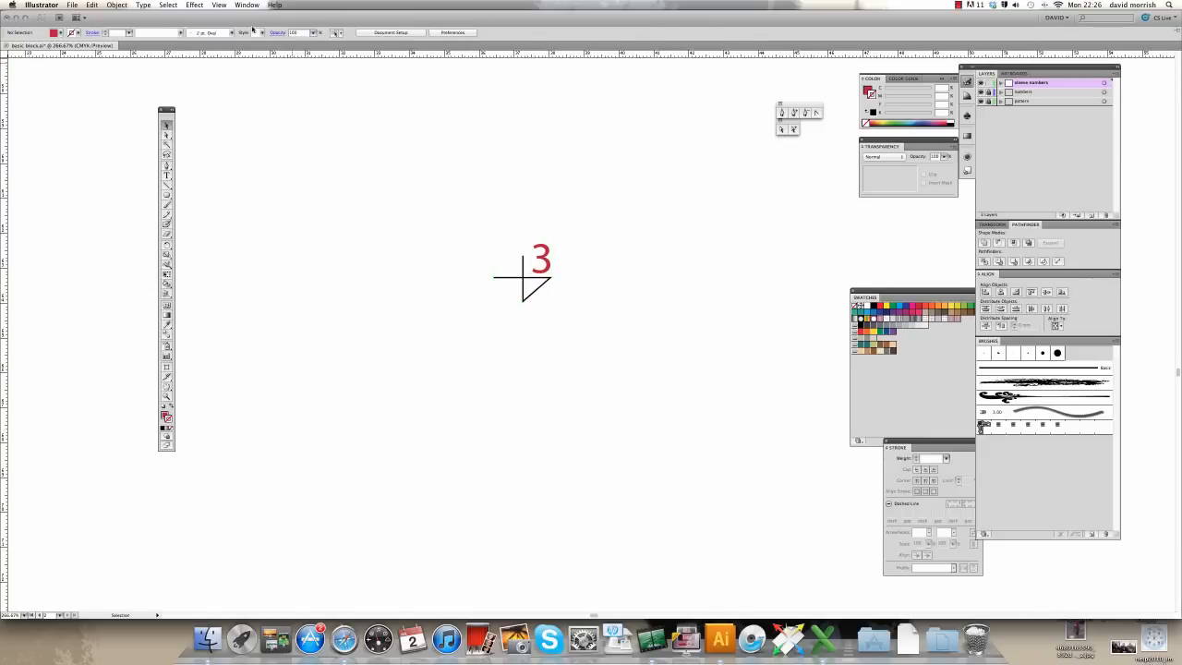
click(220, 5)
click(241, 93)
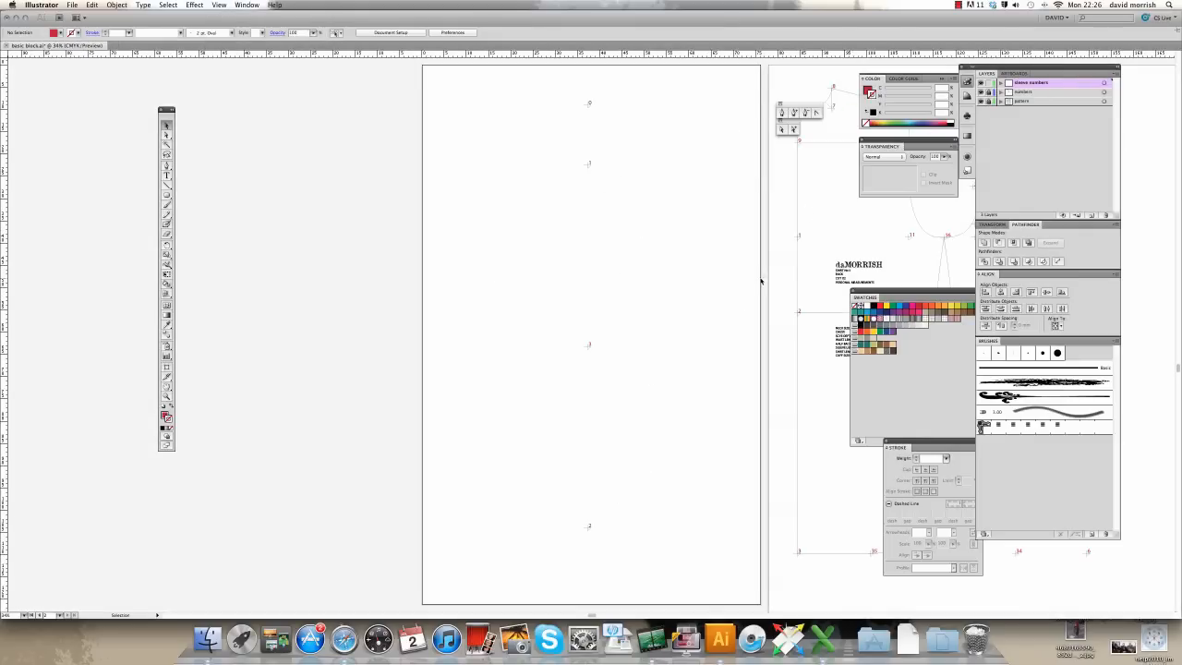
click(823, 637)
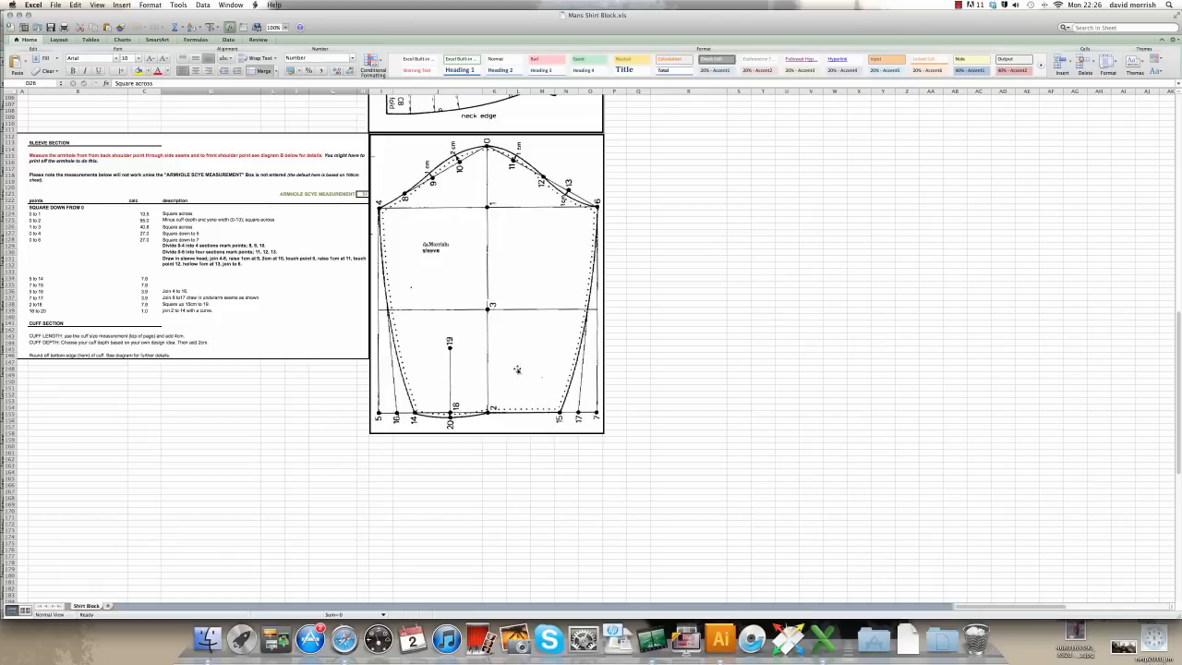
click(721, 637)
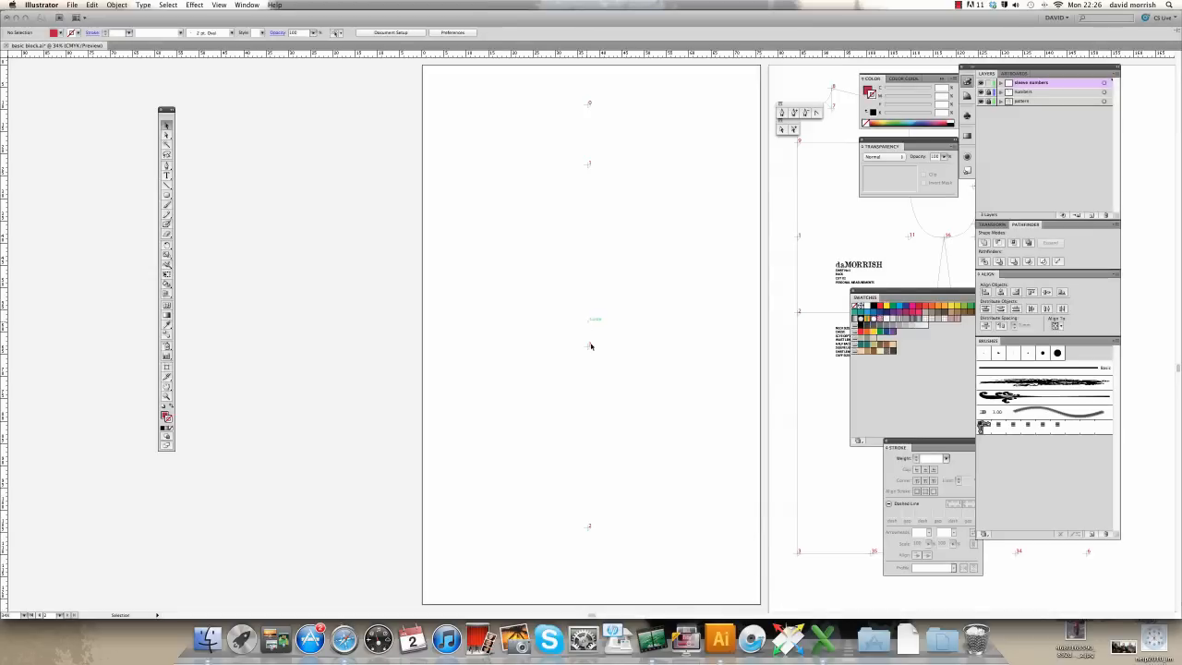
click(589, 106)
click(143, 5)
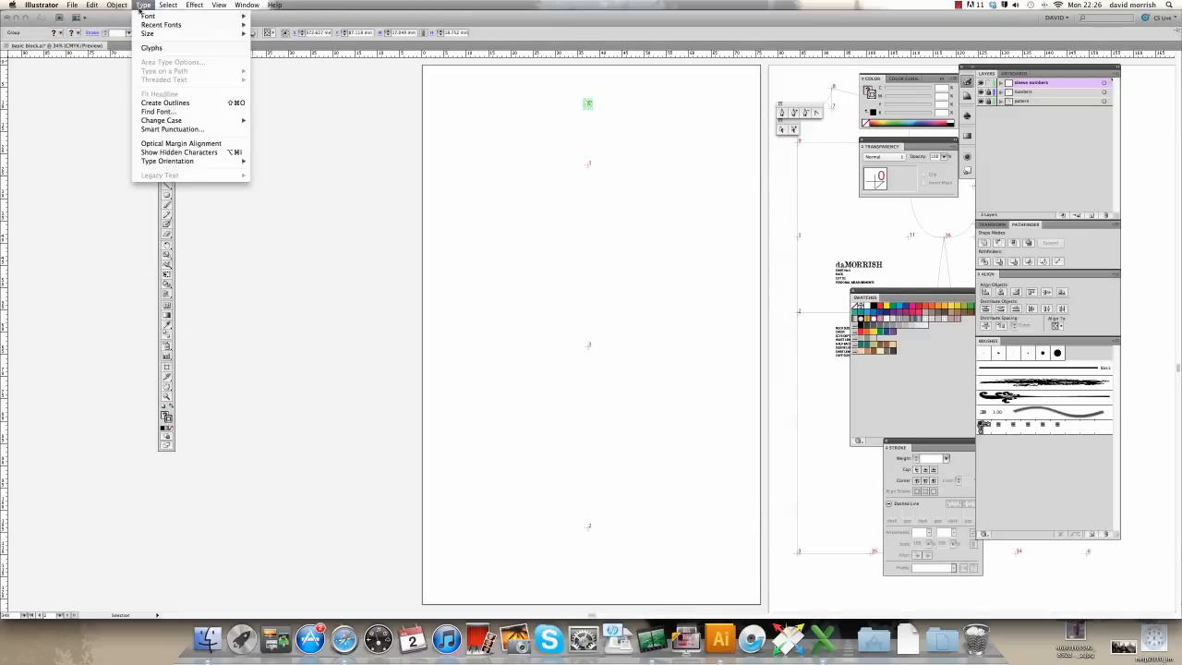
click(117, 5)
click(118, 5)
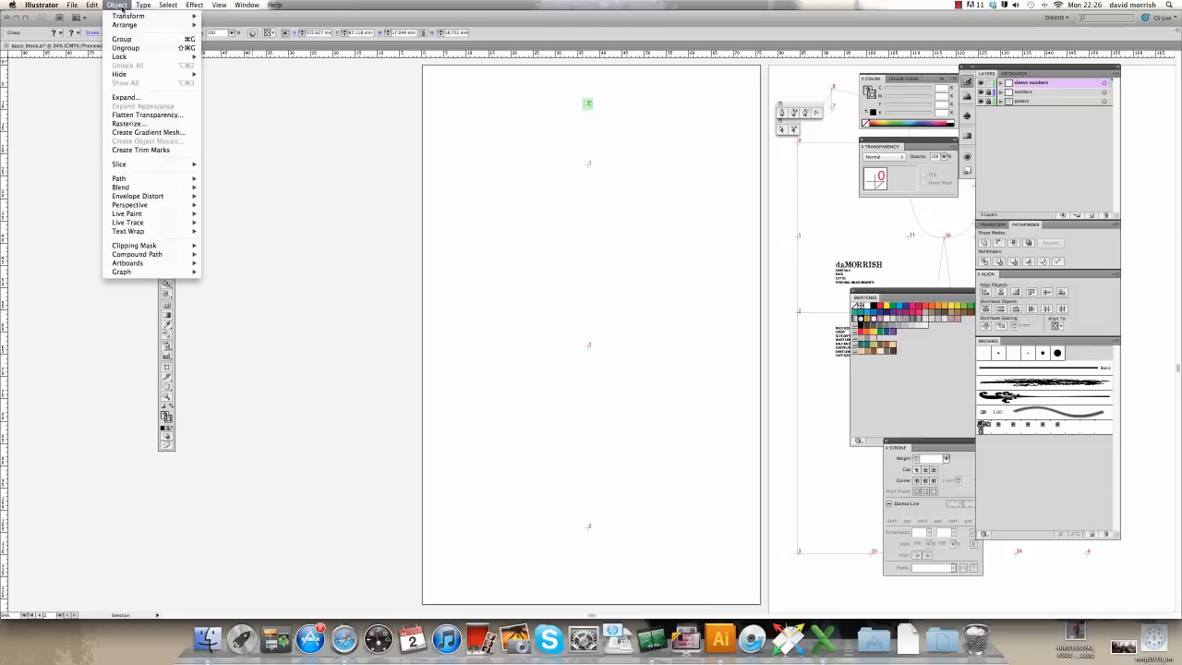
mouse_move(138, 16)
click(226, 33)
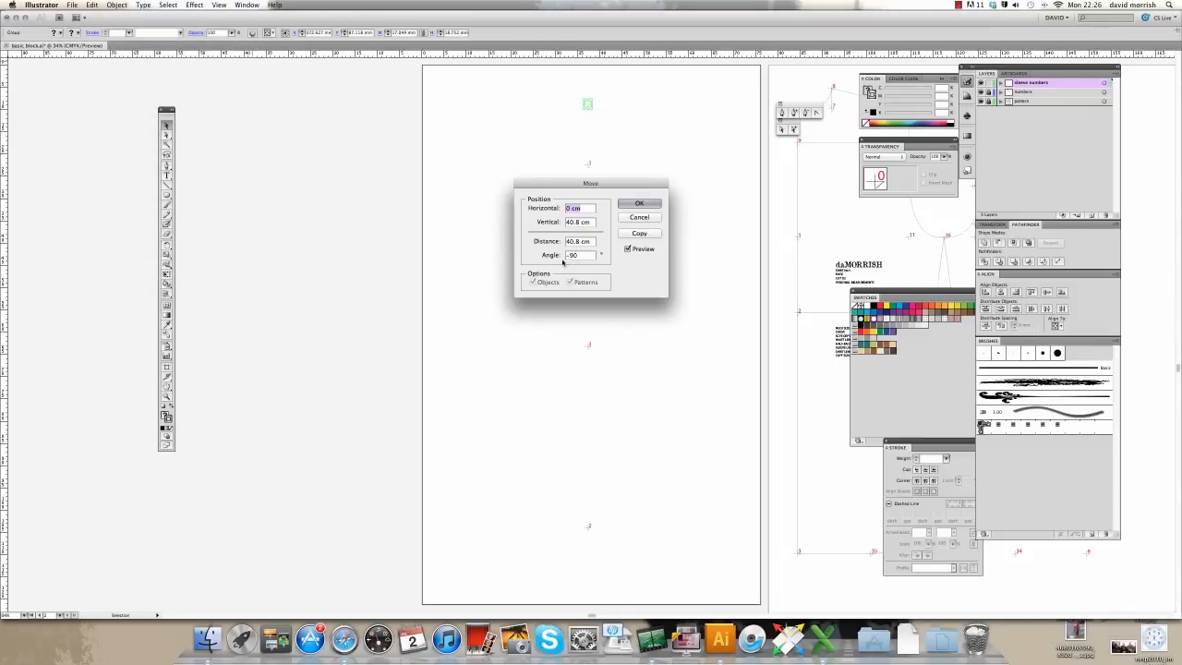
click(652, 218)
- Show the guides again and deselect marker 0
click(228, 4)
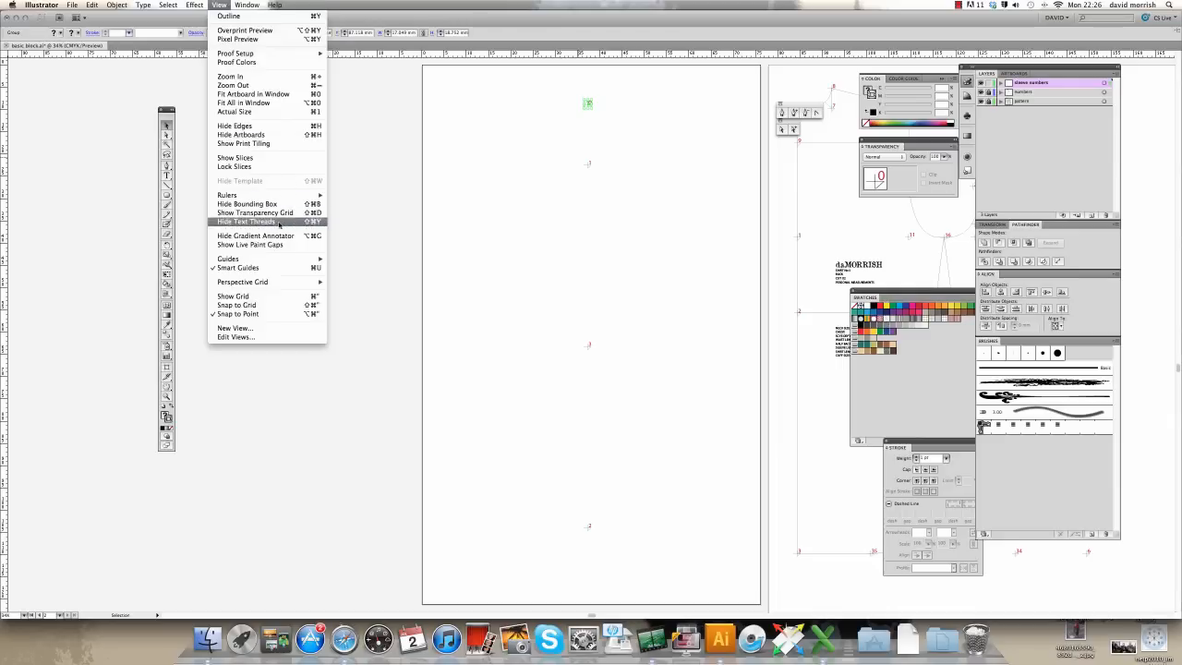
mouse_move(274, 258)
click(341, 260)
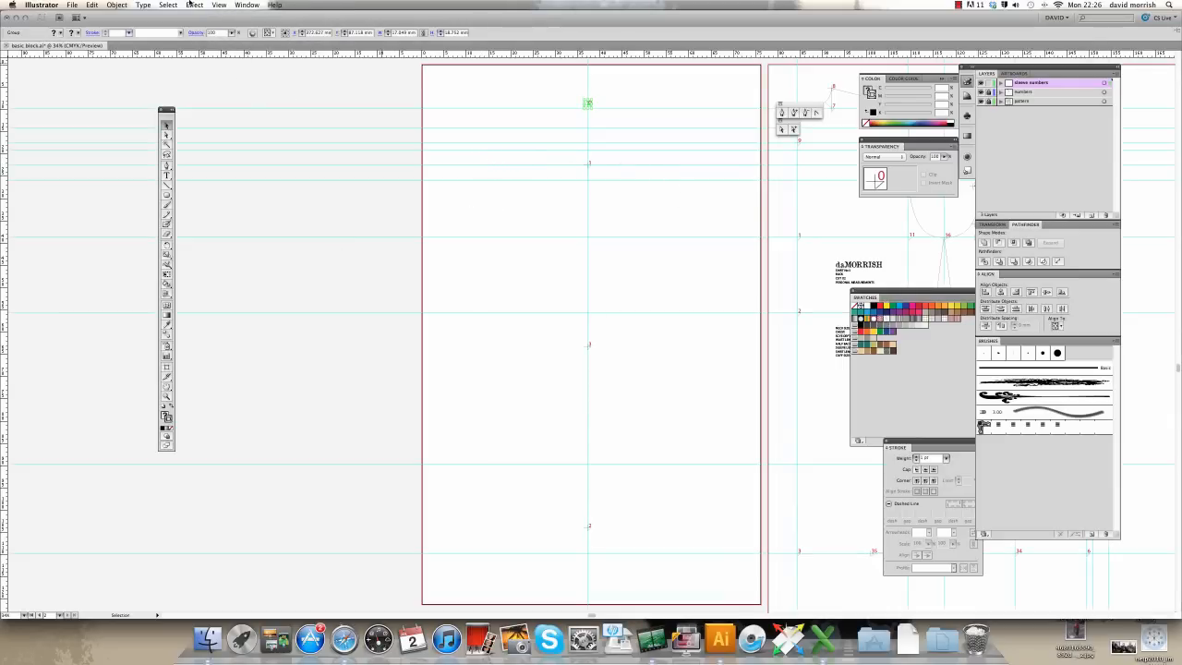
click(218, 5)
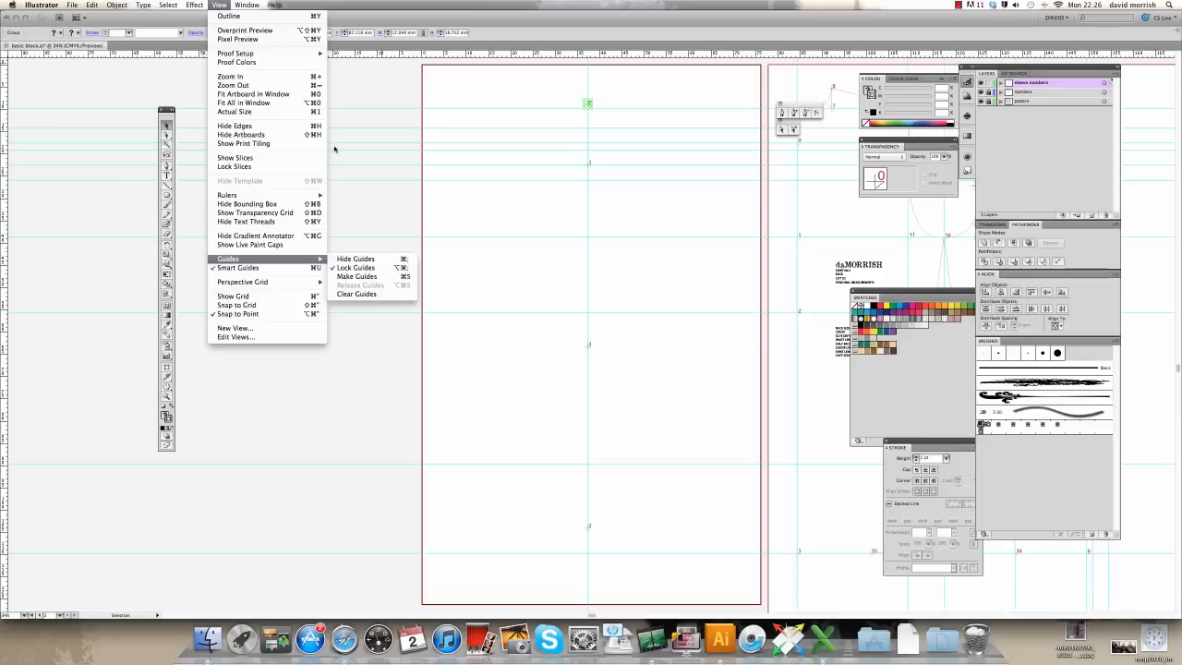
click(358, 73)
click(636, 124)
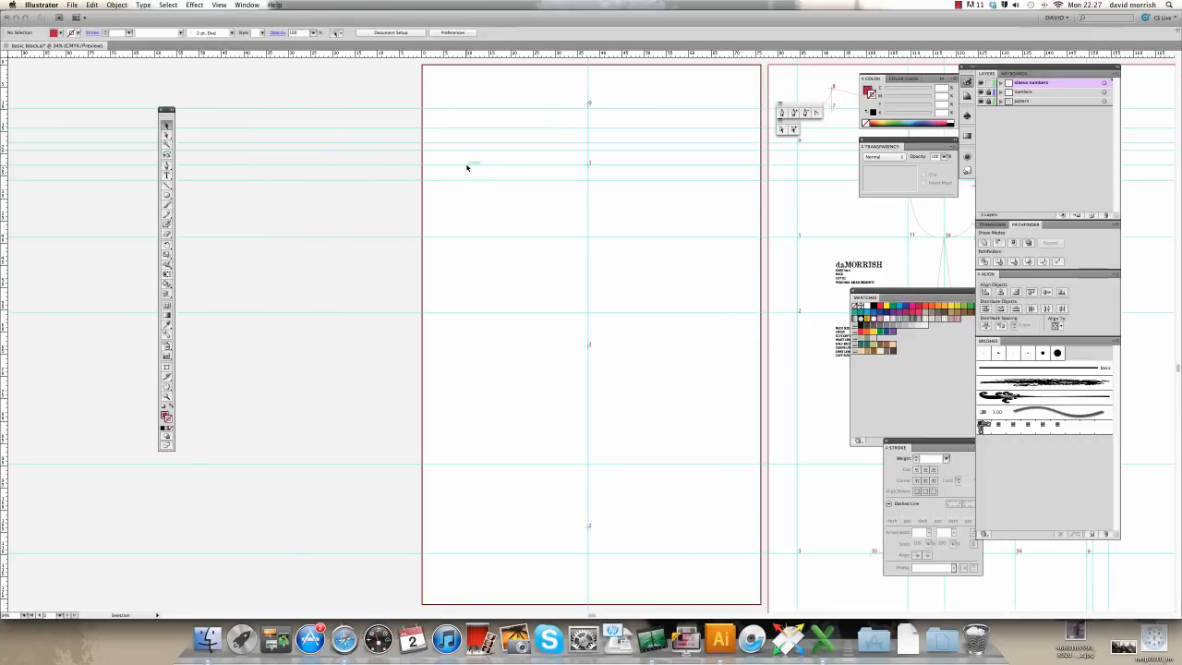
- Draw a 27 cm line segment at 90° beside the vertical centre guide and give it a black stroke
click(167, 186)
click(511, 207)
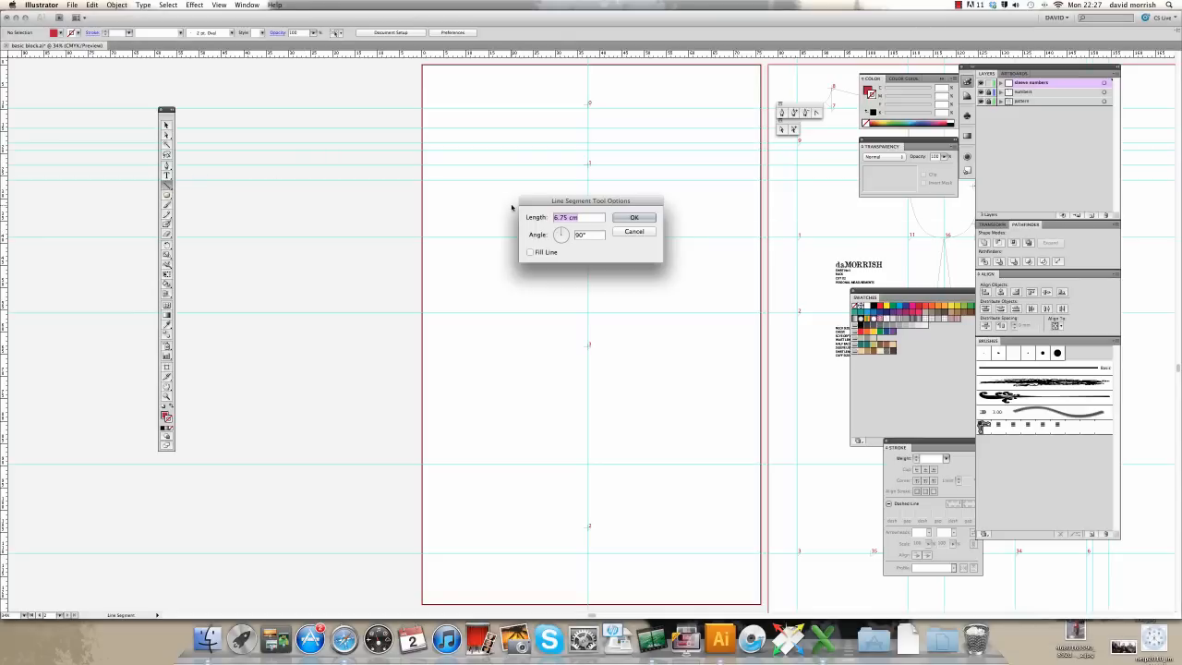
text(27)
click(643, 221)
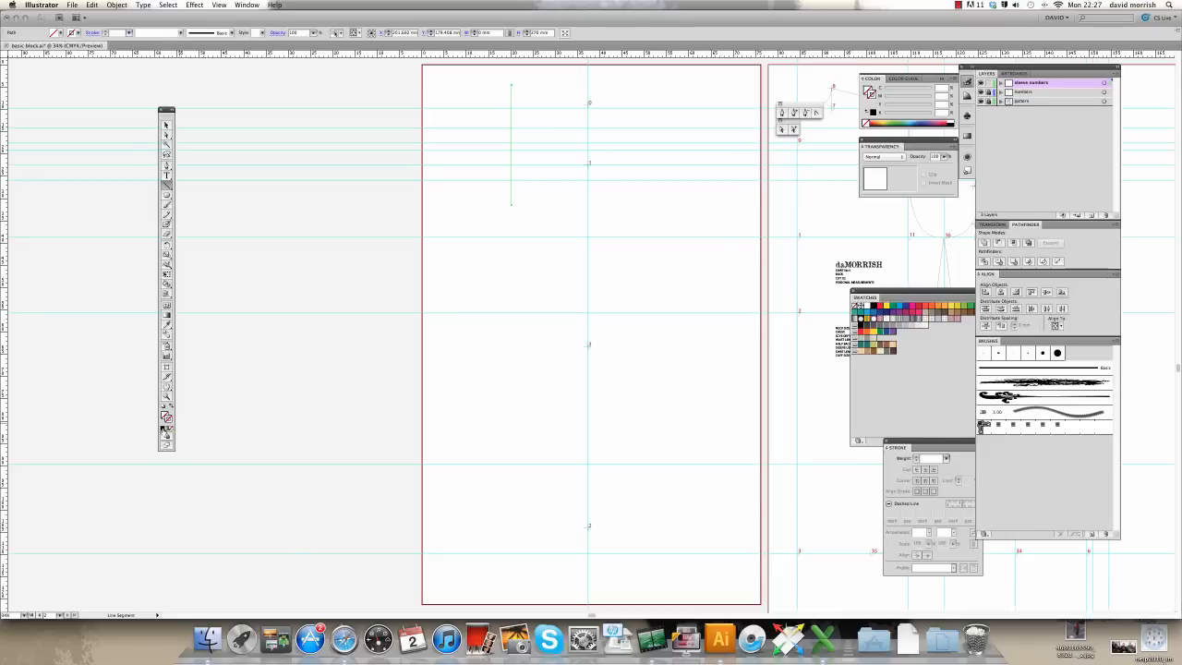
click(164, 429)
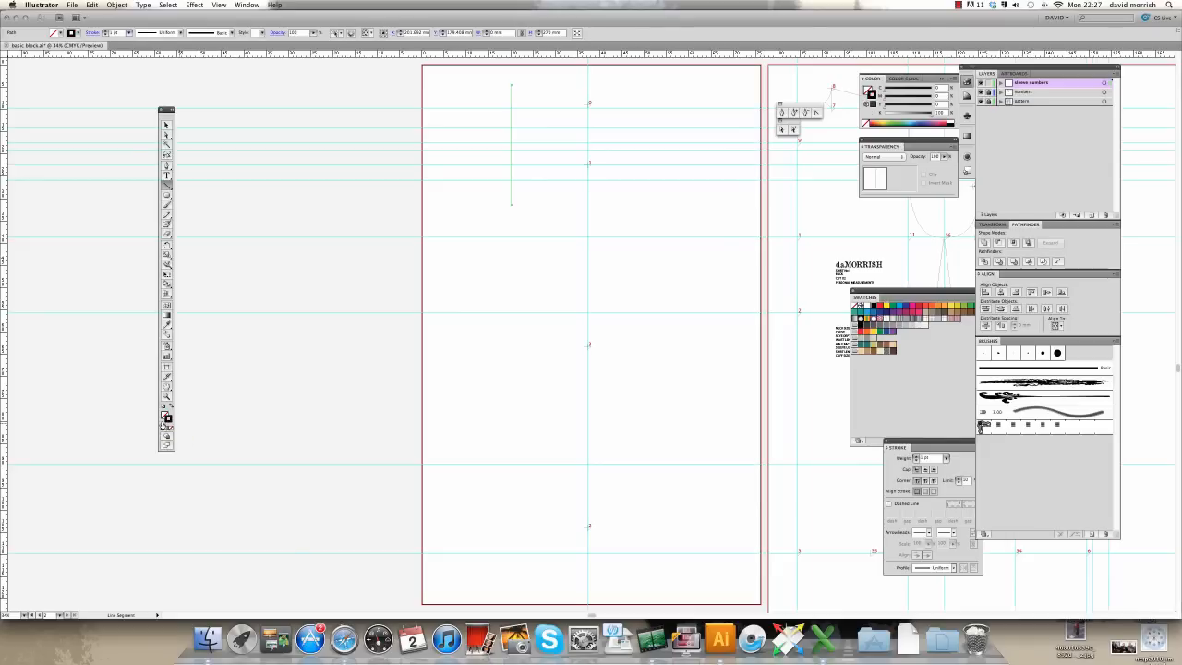
click(167, 124)
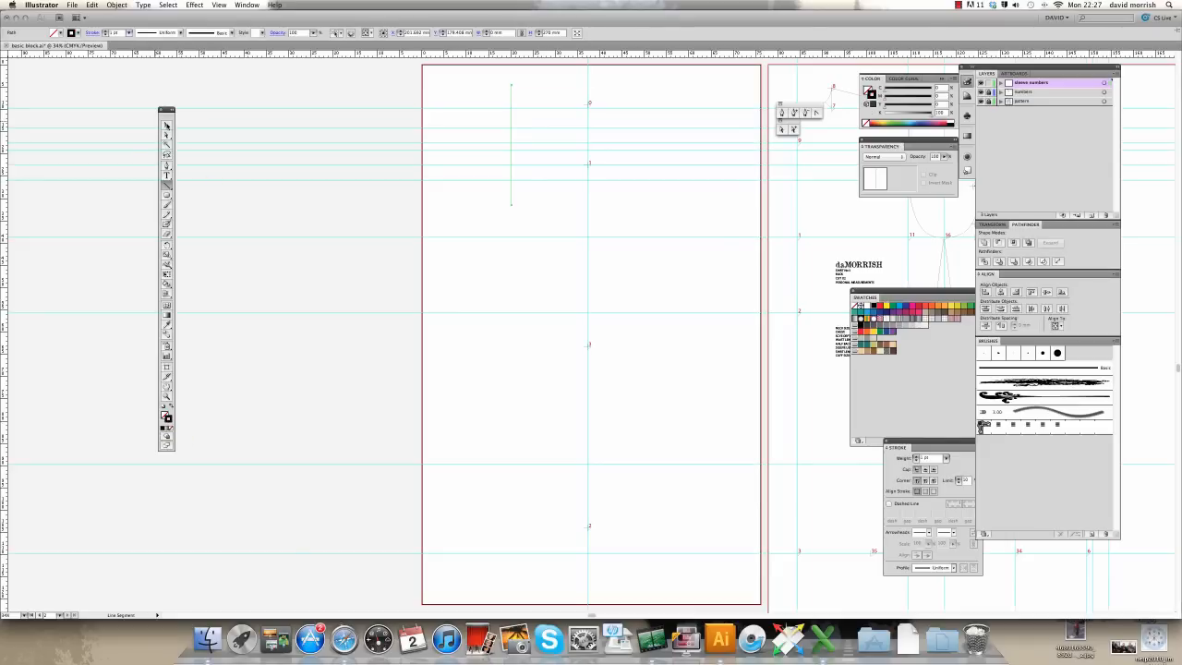
click(543, 119)
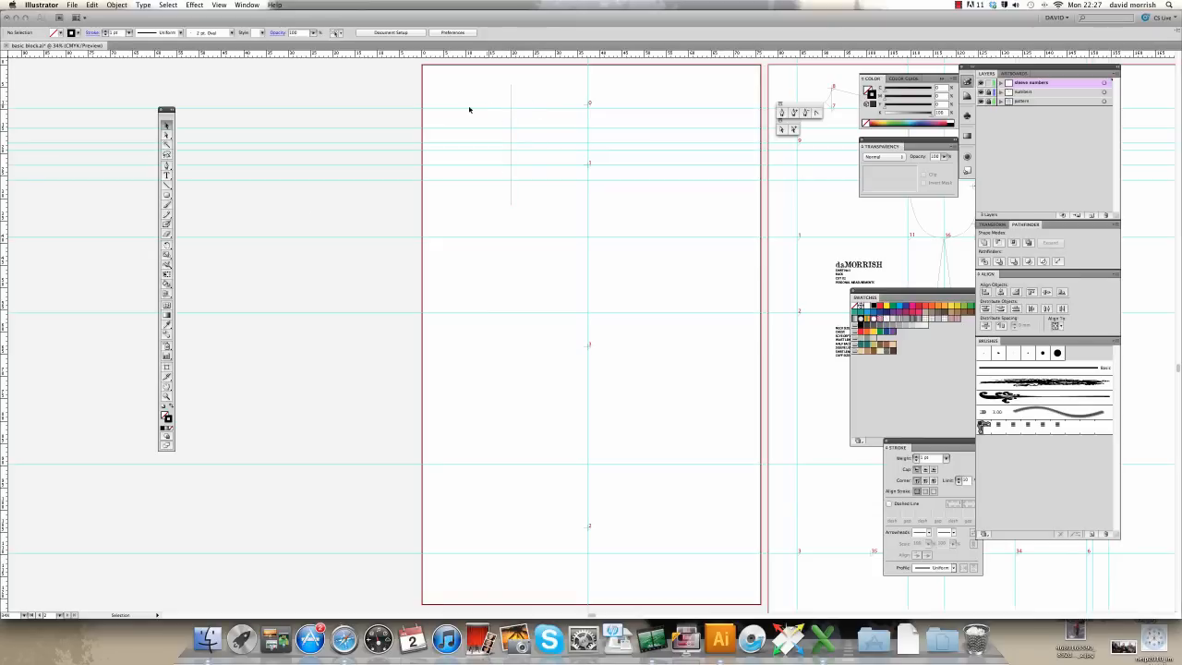
- Move the 27 cm line onto the vertical centre guide so that its upper end sits at marker 0
click(167, 399)
drag(432, 70, 826, 169)
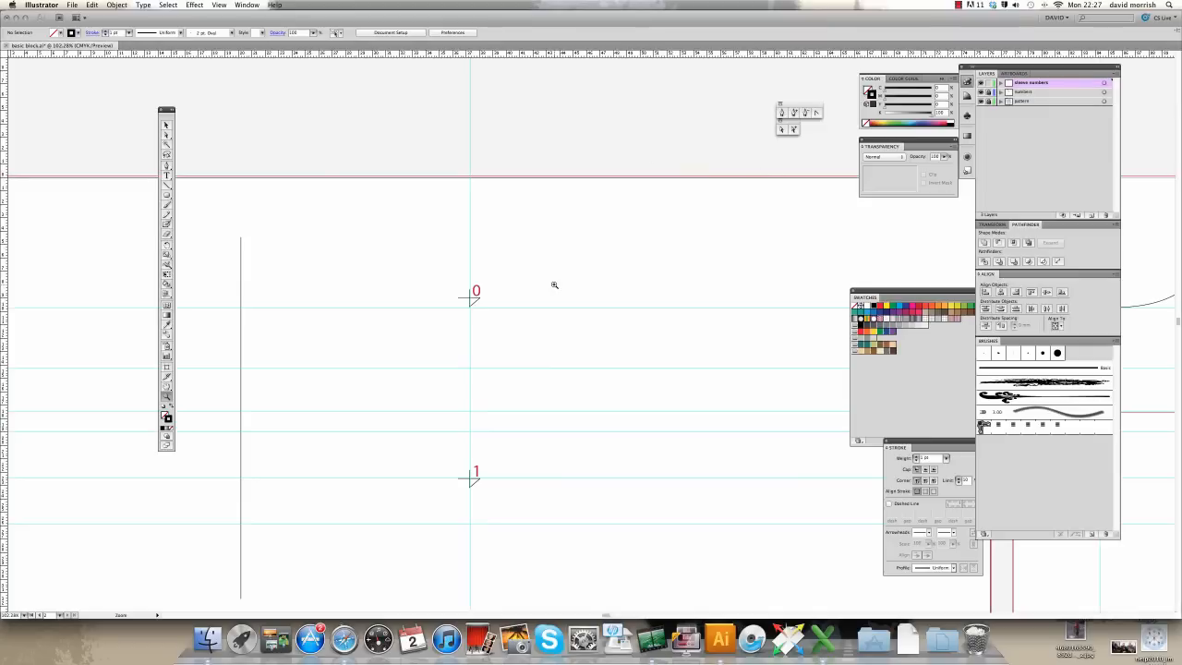
click(166, 124)
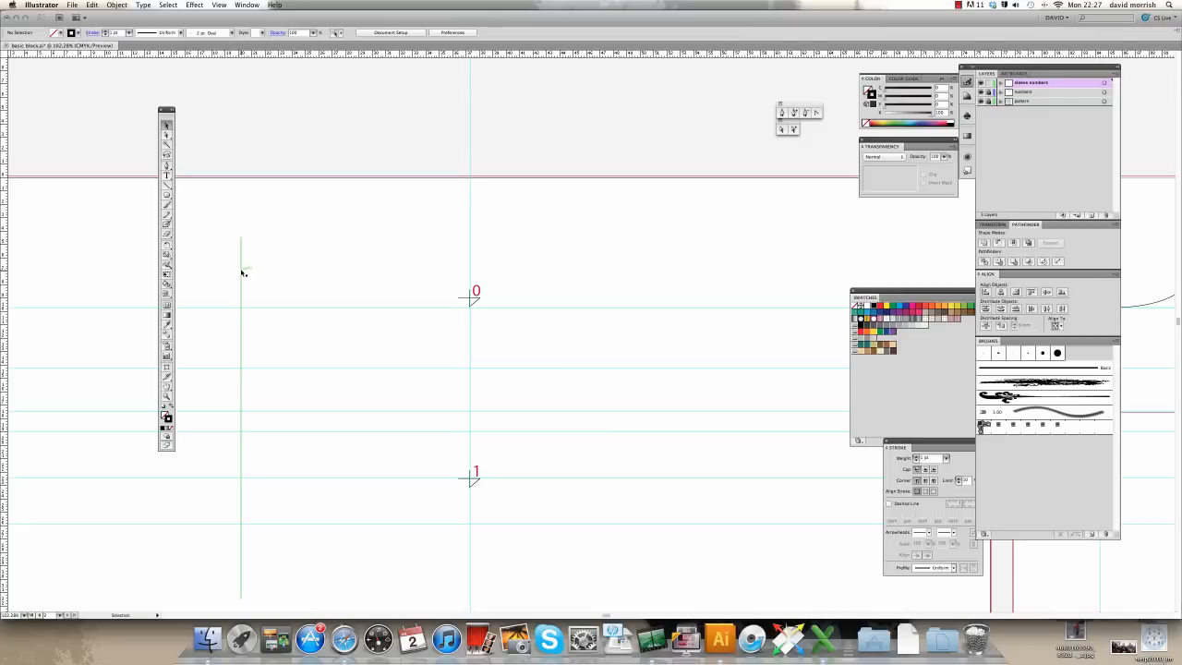
mouse_move(243, 272)
mouse_down()
mouse_move(298, 298)
mouse_move(470, 331)
mouse_up()
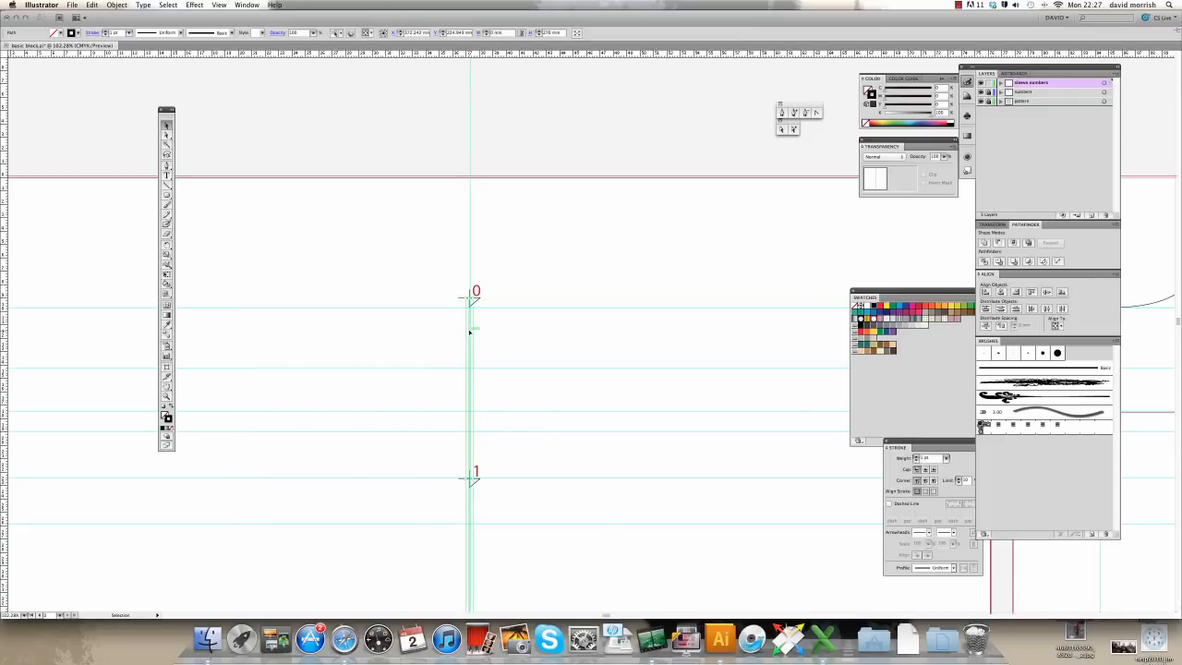
click(398, 280)
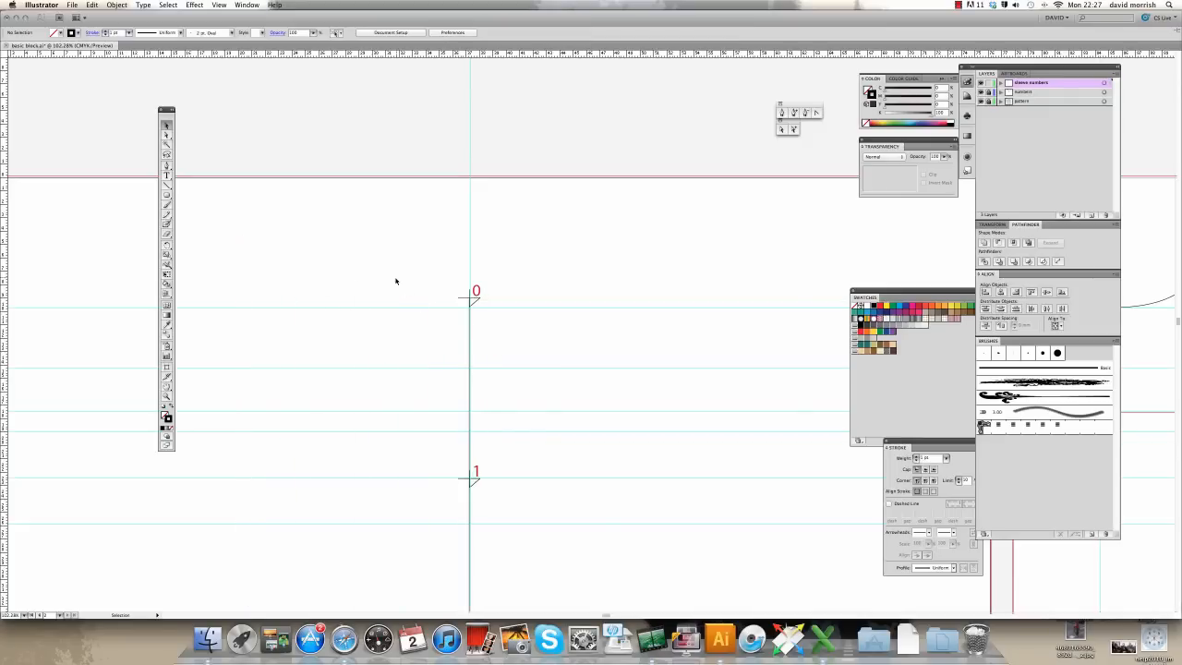
- Rotate the 27 cm line about marker 0 until its free end meets the horizontal guide through marker 1, then deselect it
click(469, 345)
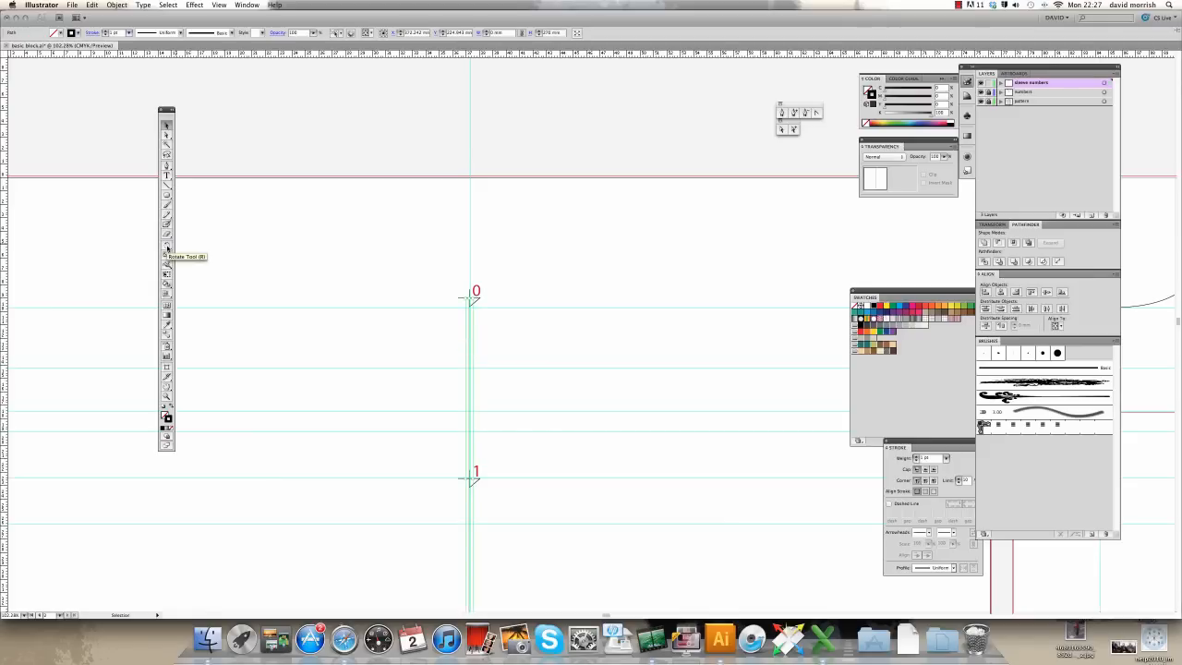
click(167, 248)
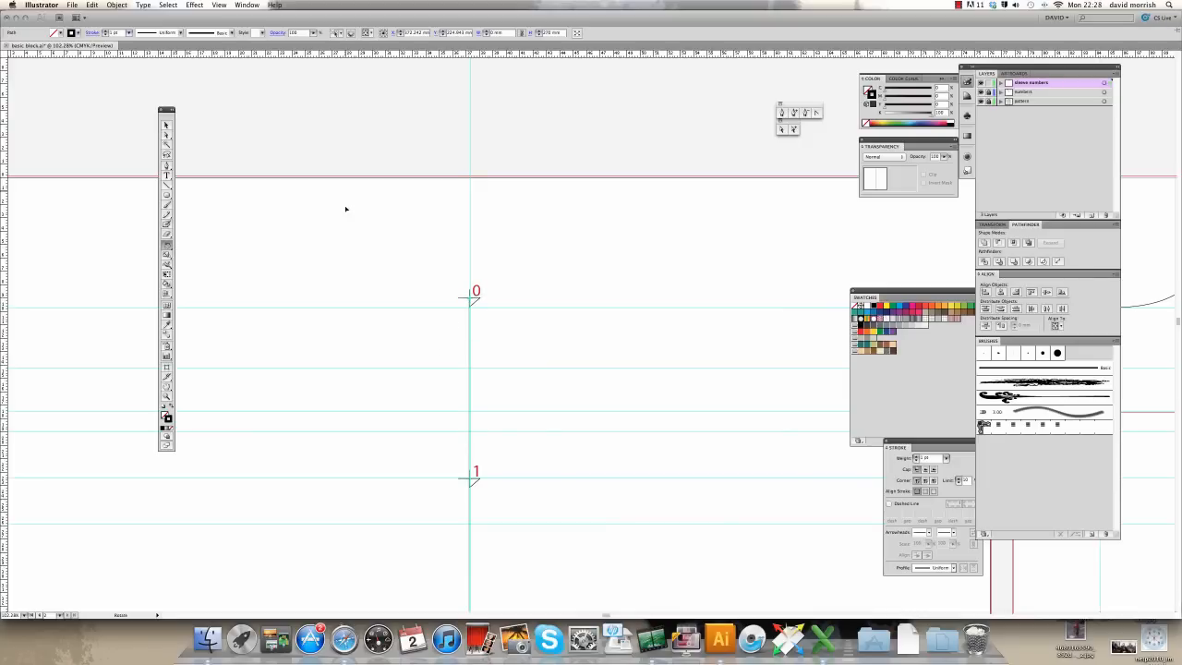
click(219, 5)
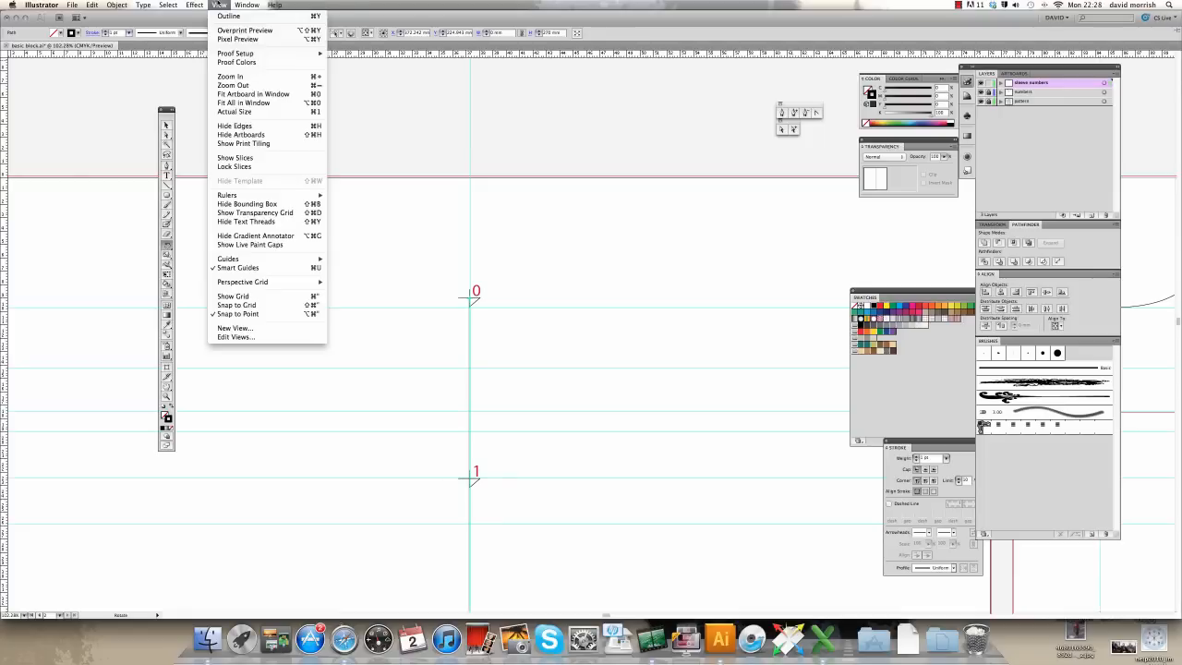
click(239, 93)
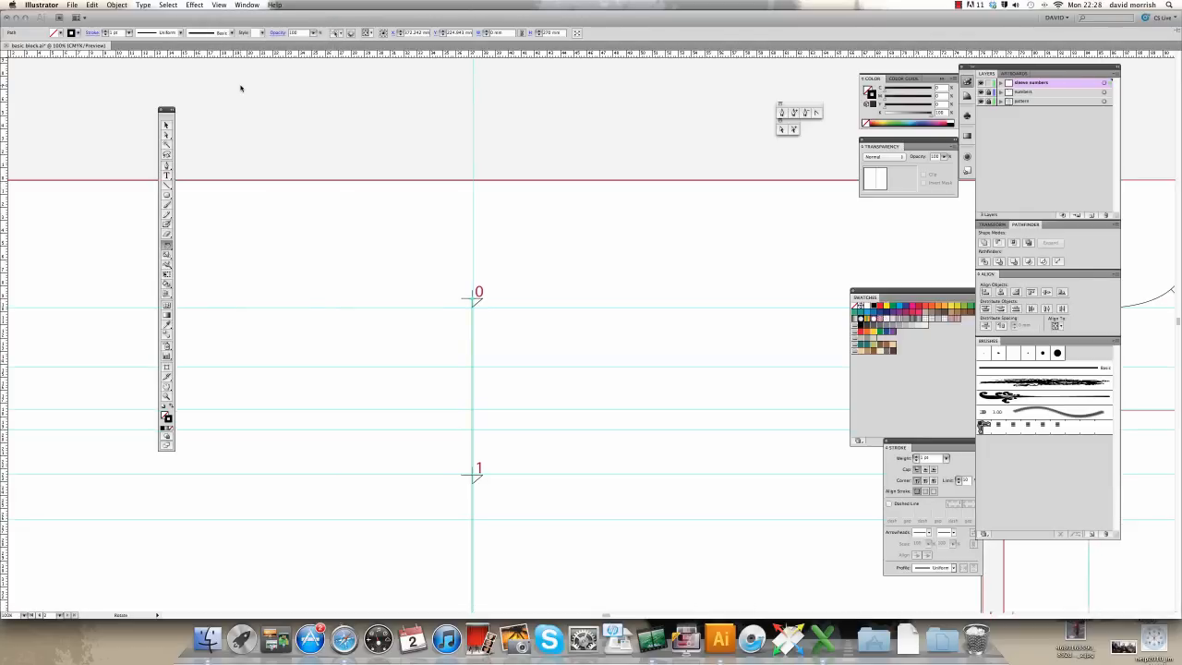
click(233, 4)
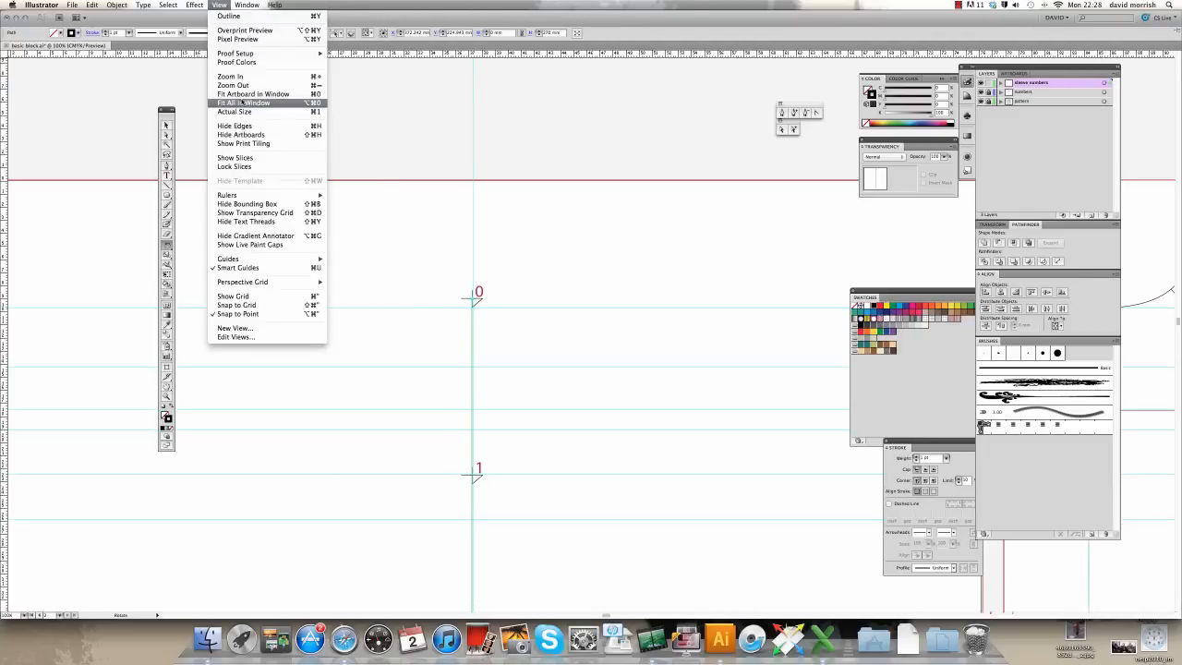
click(241, 100)
click(223, 5)
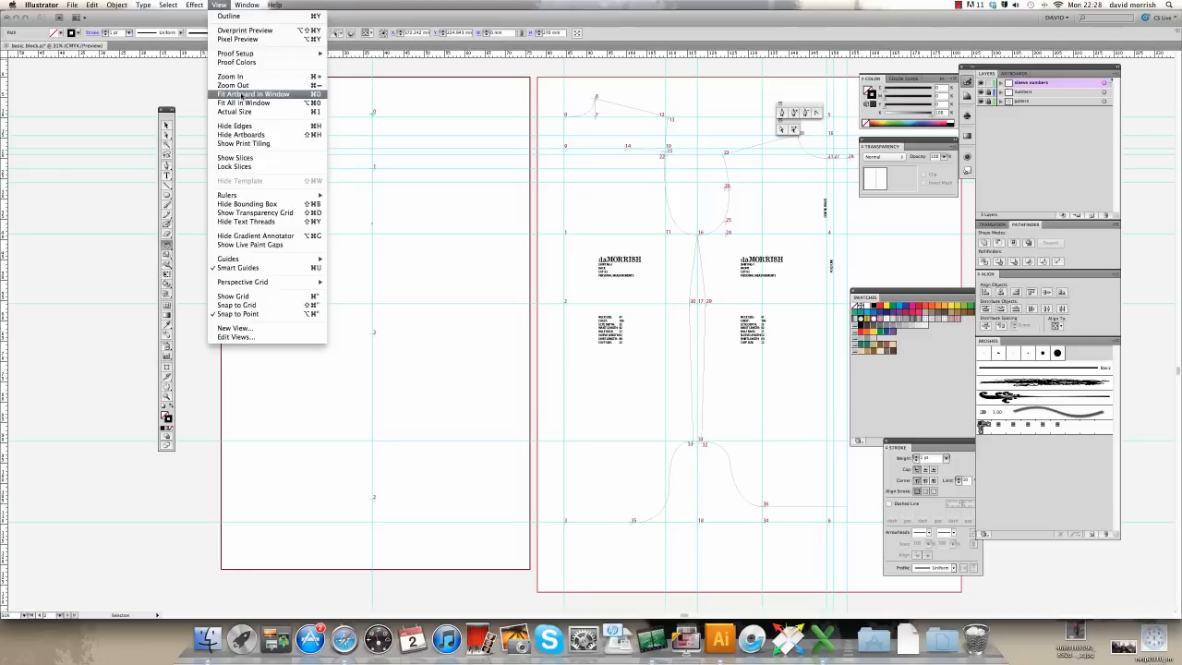
click(242, 93)
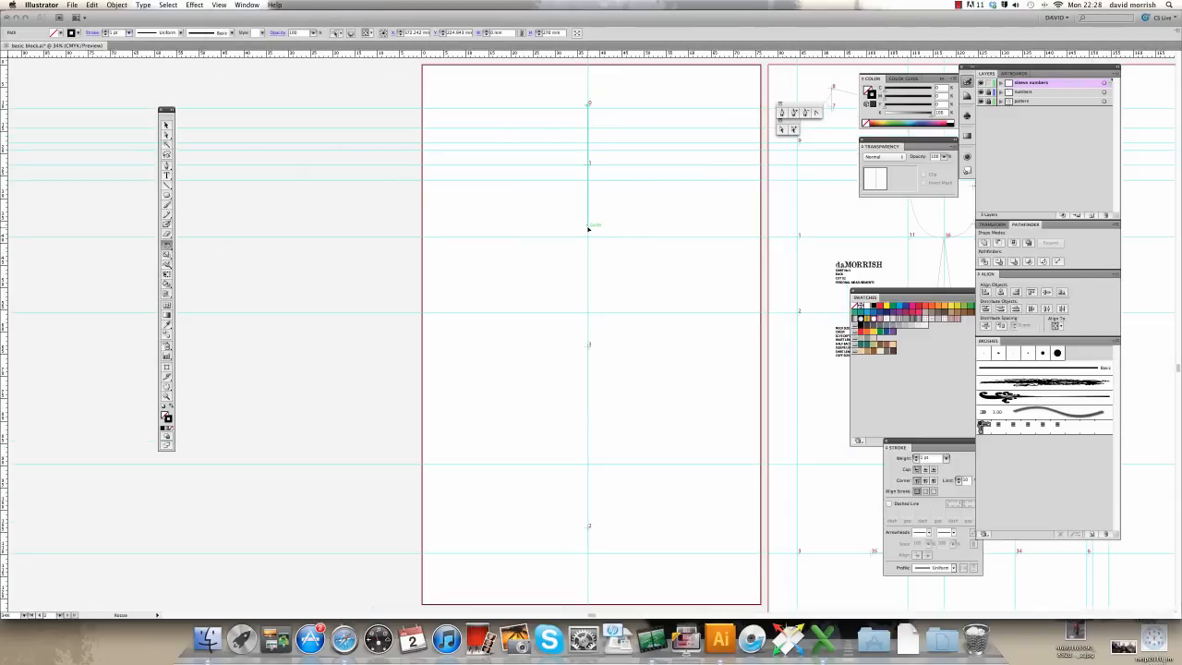
drag(585, 227, 576, 249)
drag(545, 238, 468, 176)
drag(468, 176, 468, 177)
key(v)
click(509, 200)
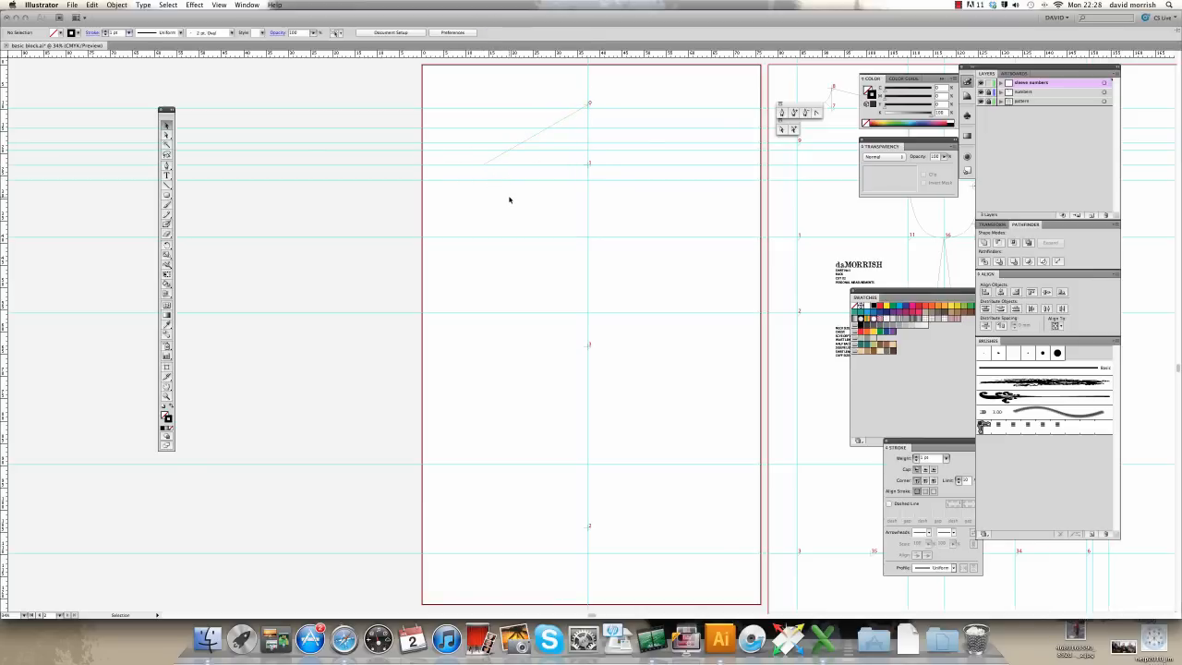
- Copy marker 0 and place the copy at the free end of the slanted 27 cm line
click(590, 105)
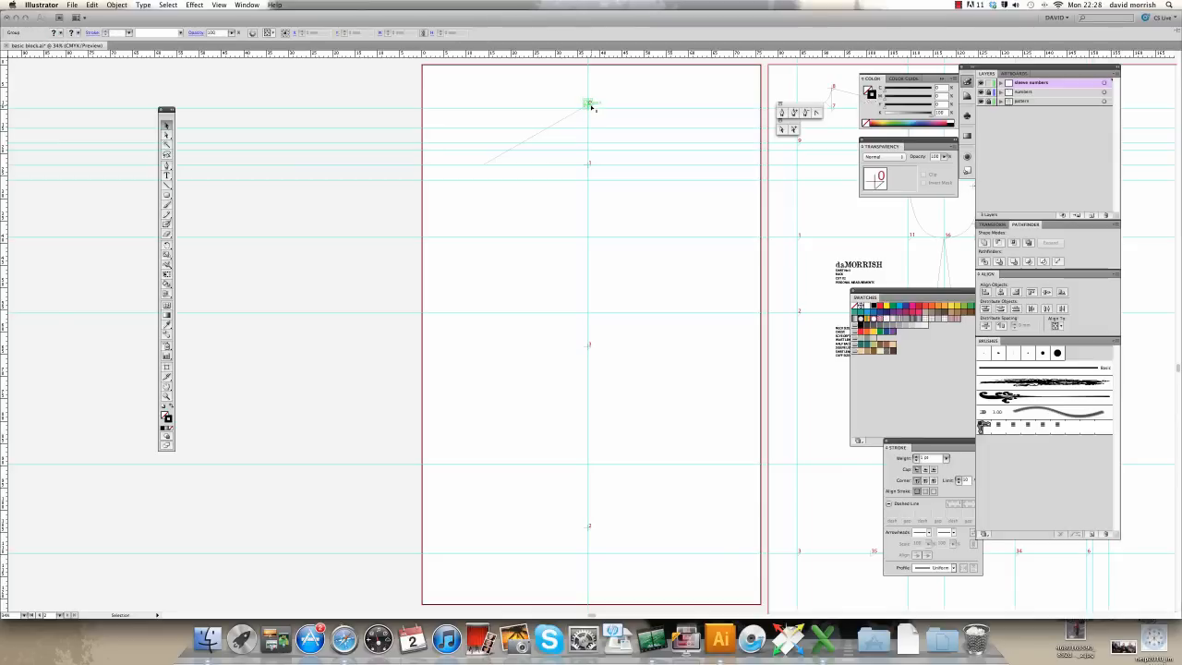
click(98, 6)
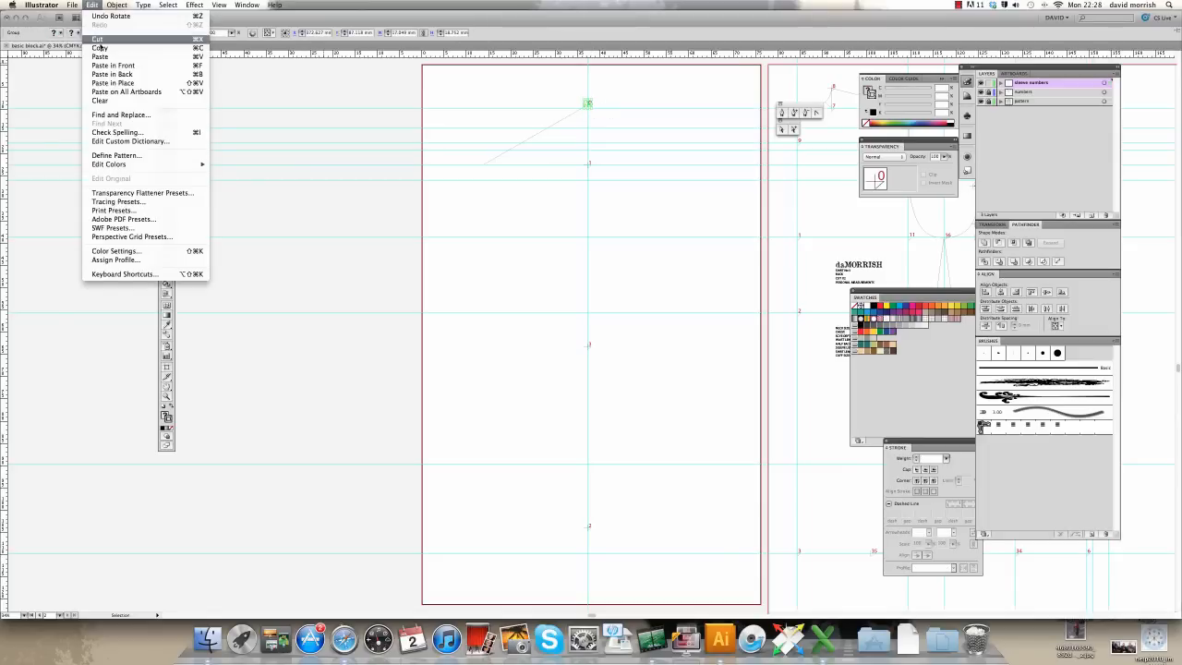
click(100, 48)
click(95, 7)
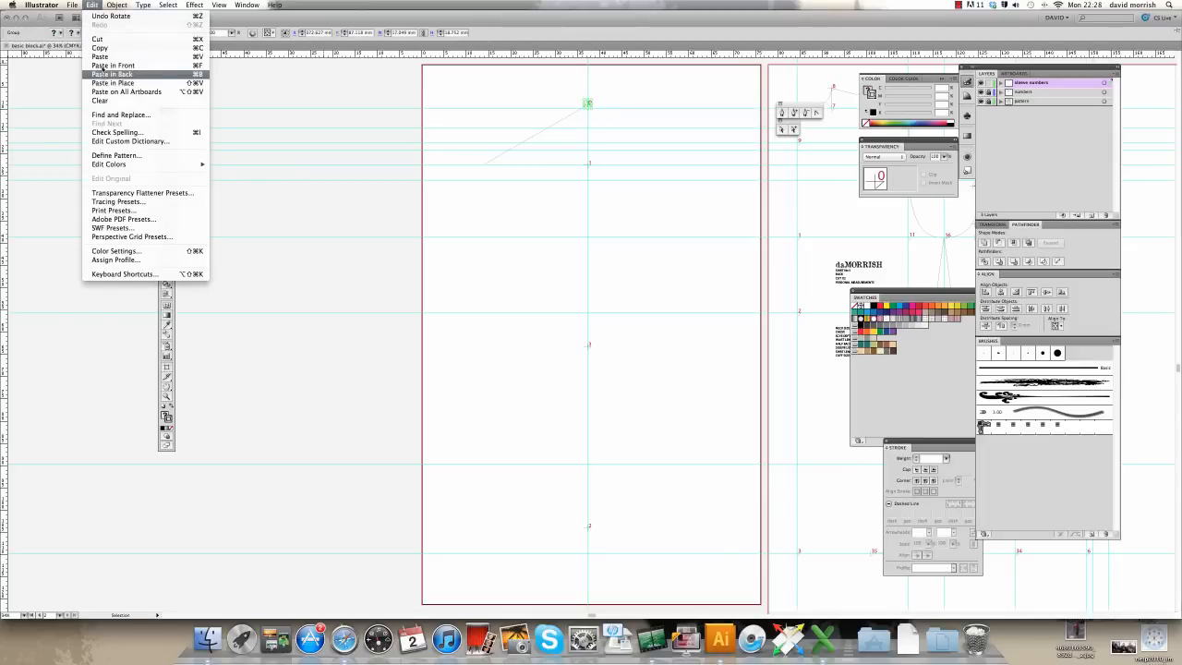
click(105, 59)
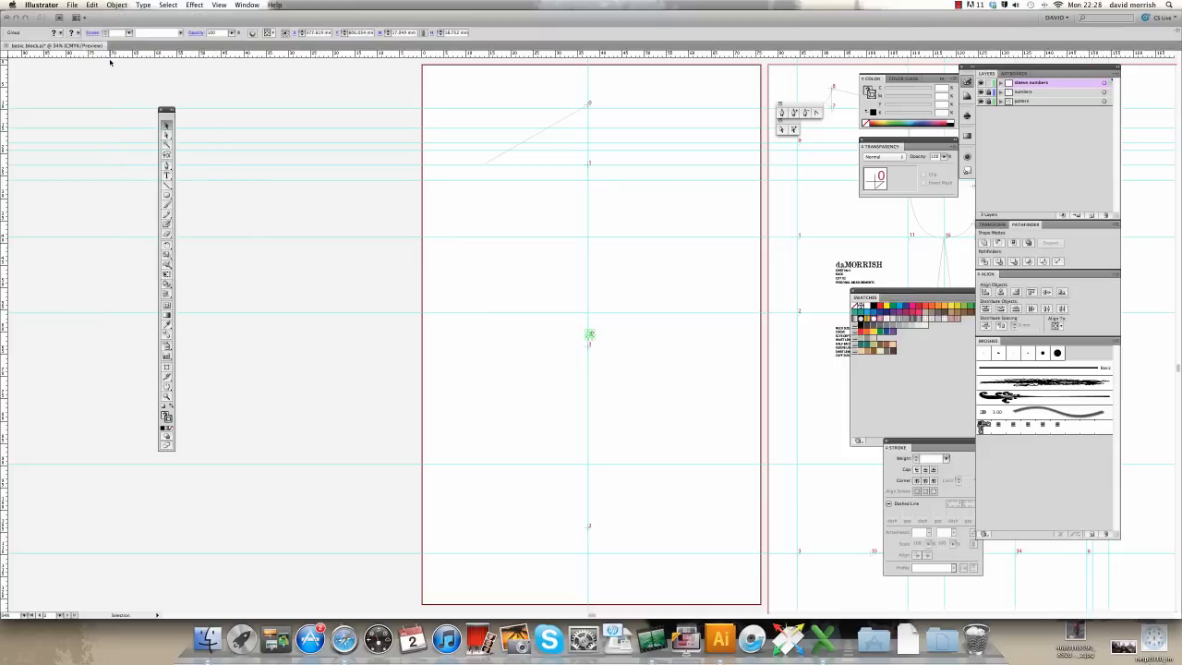
click(623, 361)
drag(593, 336, 483, 163)
- Nudge the copied marker until its cross sits on the slanted line's end at the guide, and check the keyboard increment preference
key(z)
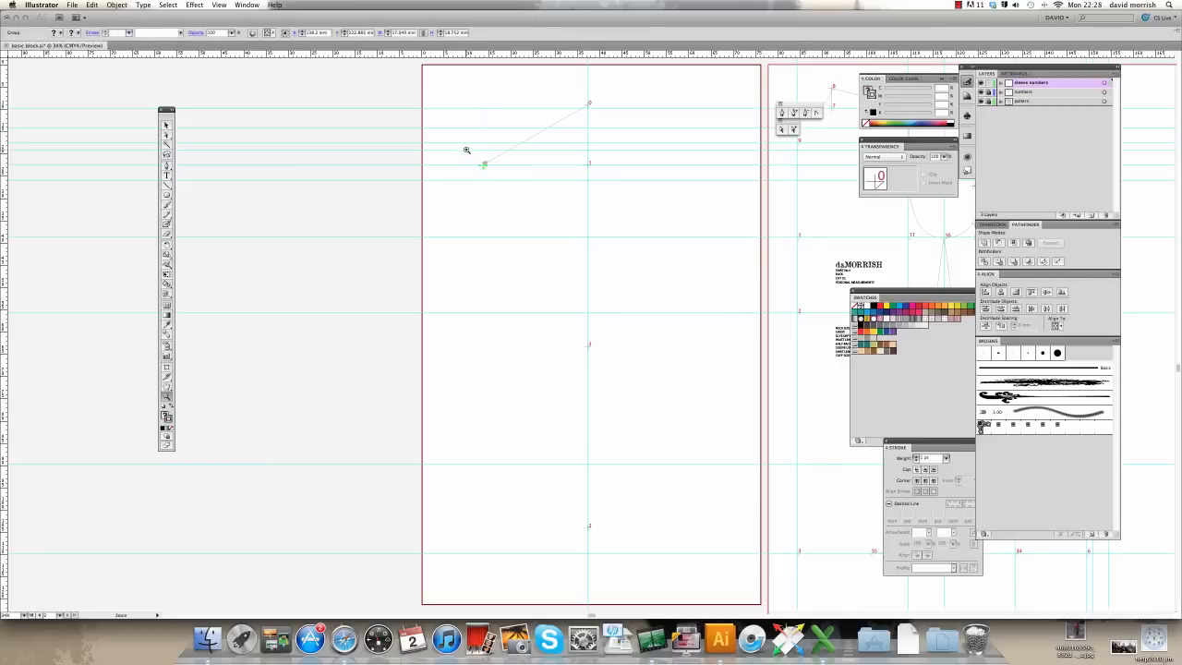
drag(464, 149, 500, 182)
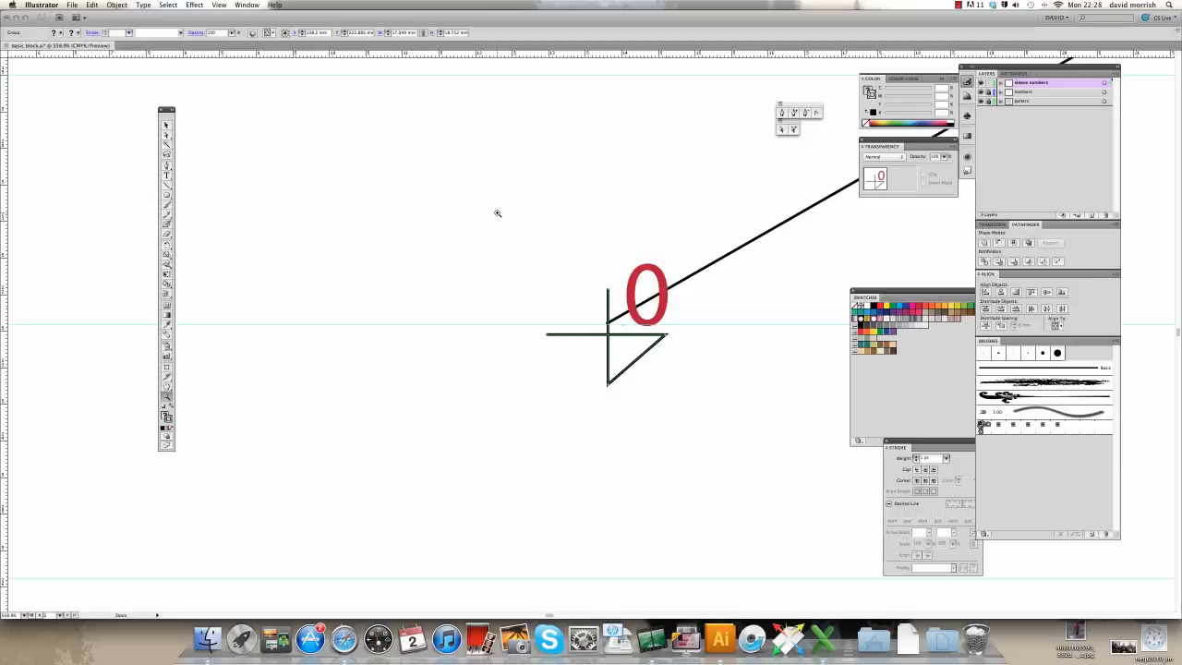
click(167, 125)
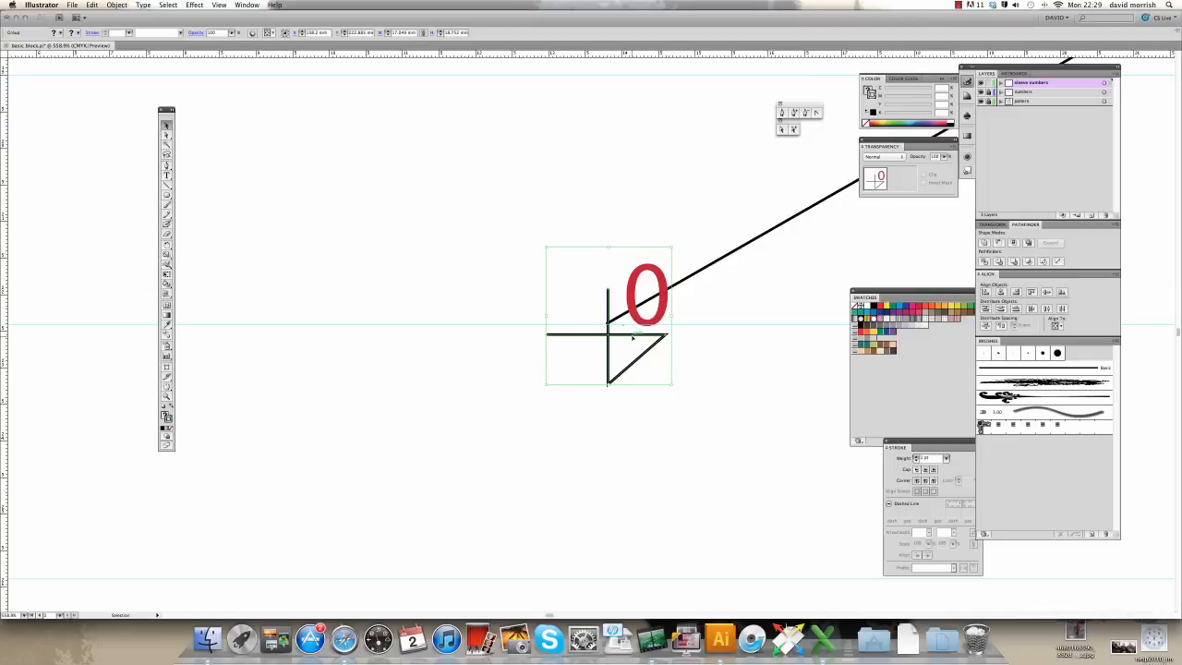
key(Up)
key(Up)
key(Up)
key(Up)
key(Left)
key(Left)
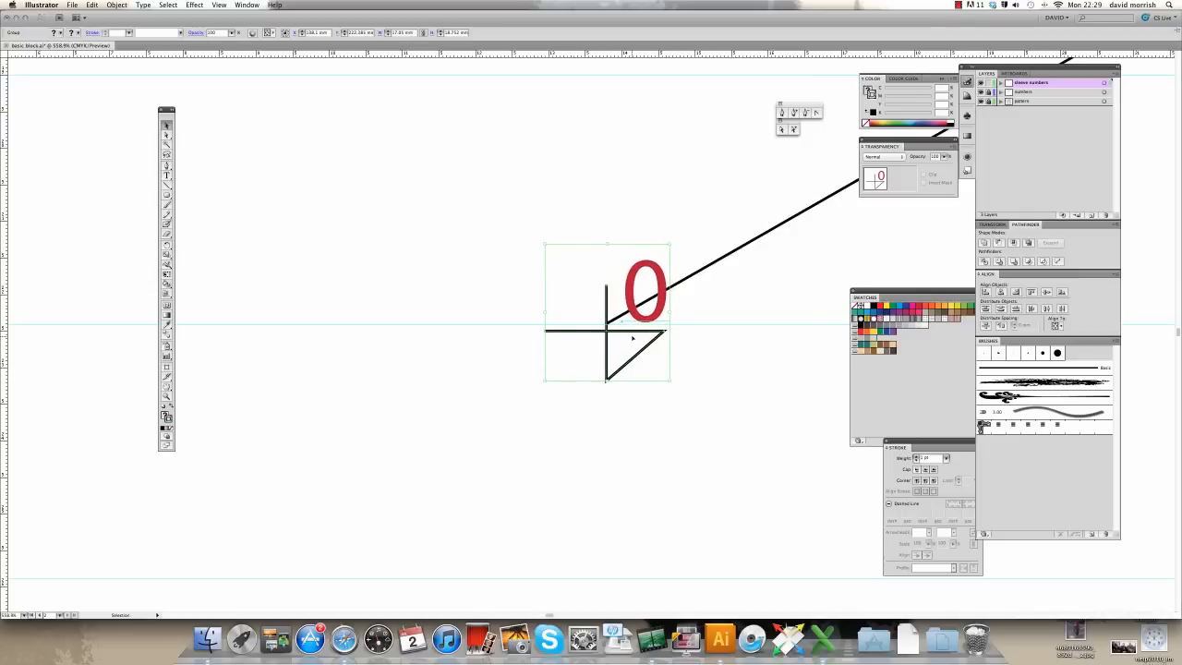
key(Up)
key(Up)
key(Up)
key(Up)
key(Up)
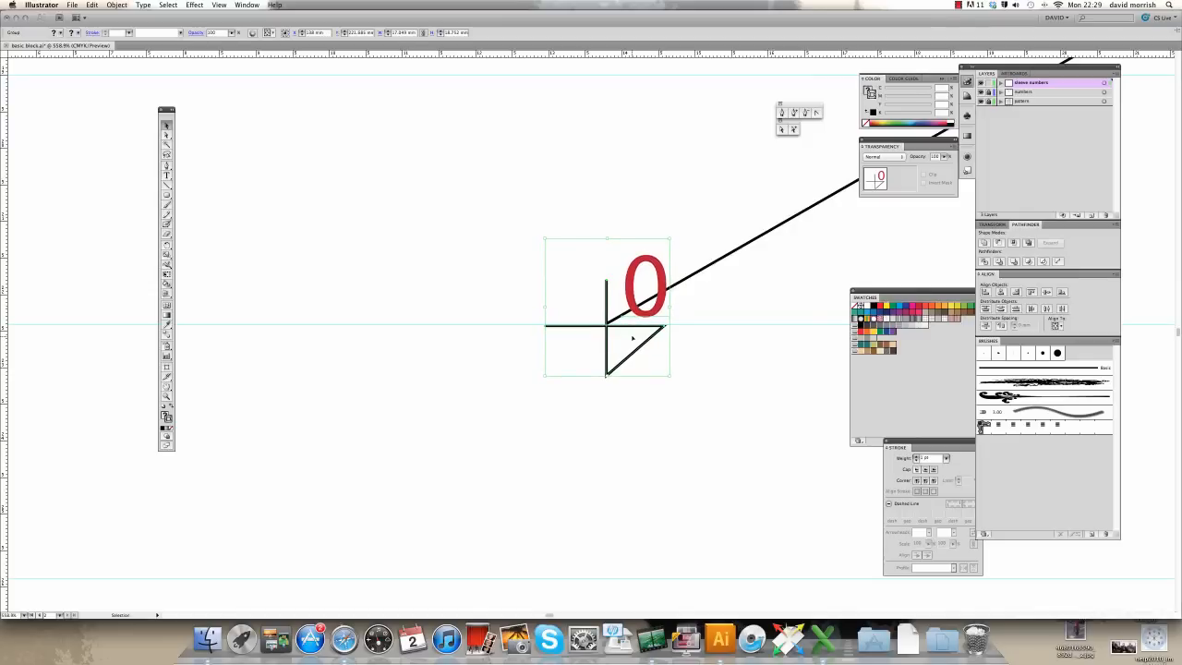
key(Up)
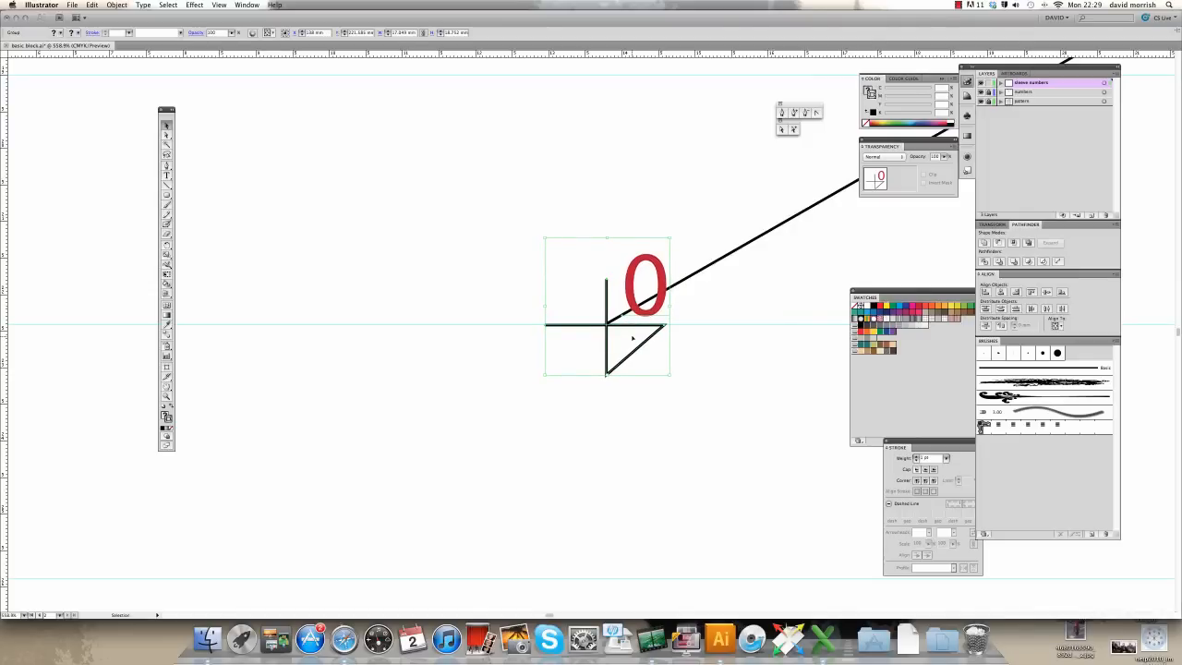
key(super+shift+a)
key(super+k)
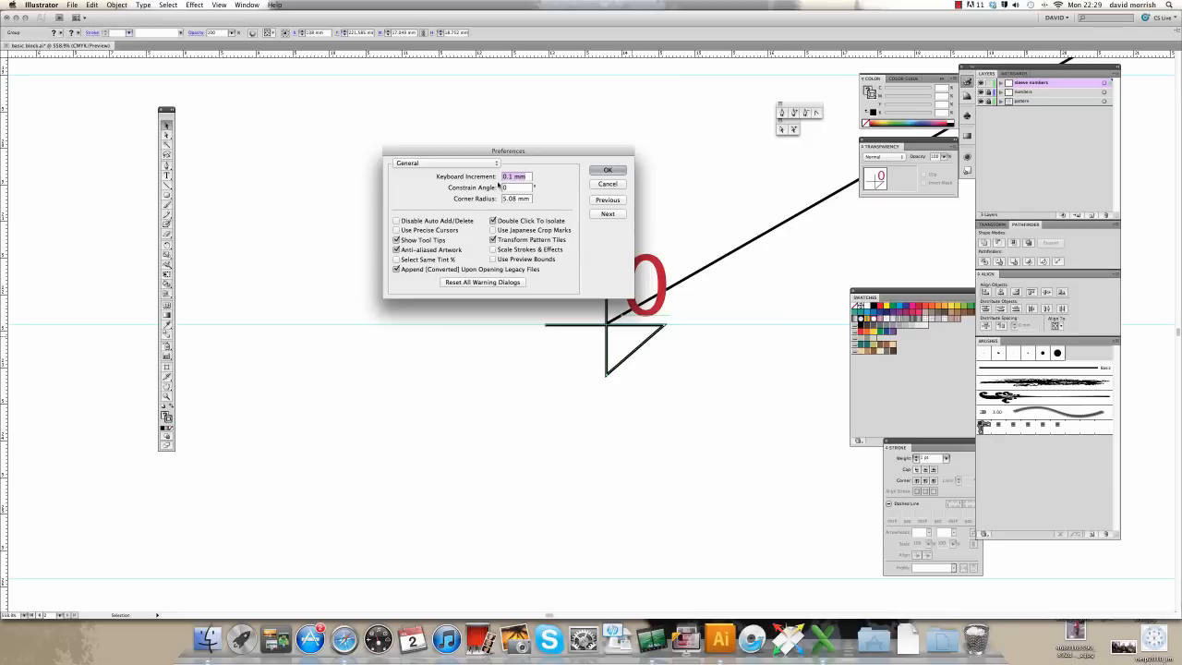
click(607, 171)
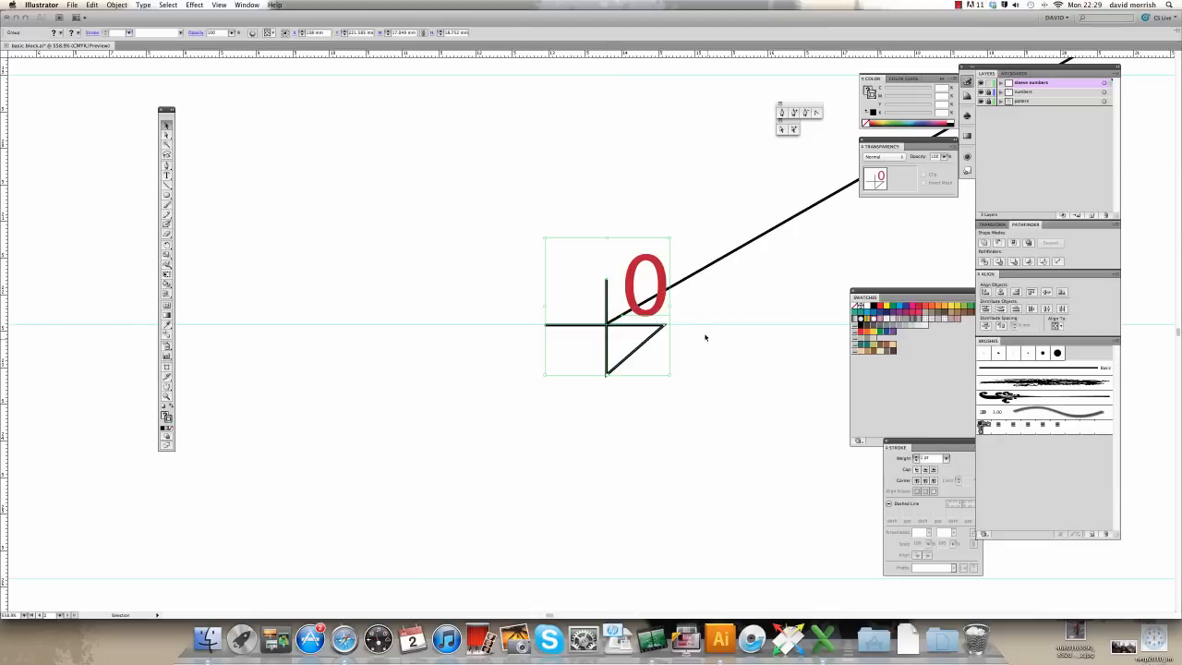
- Change the number on the copied marker at the slanted line's end to 4 and leave isolation mode
double_click(662, 274)
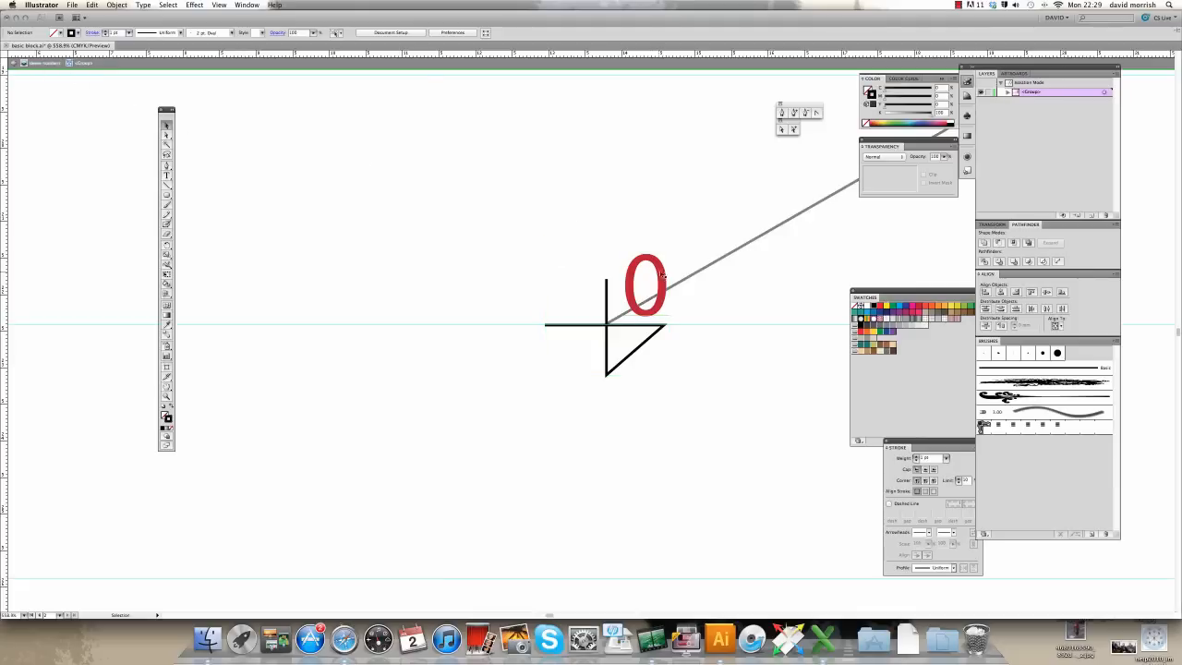
double_click(663, 275)
key(BackSpace)
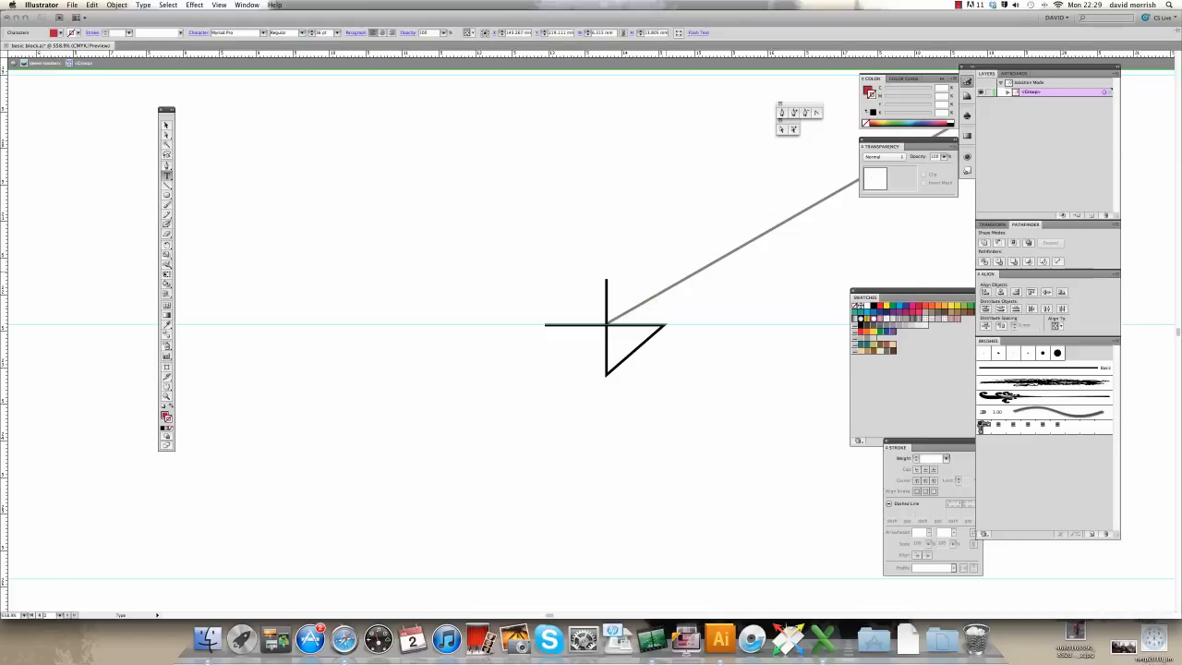
text(4)
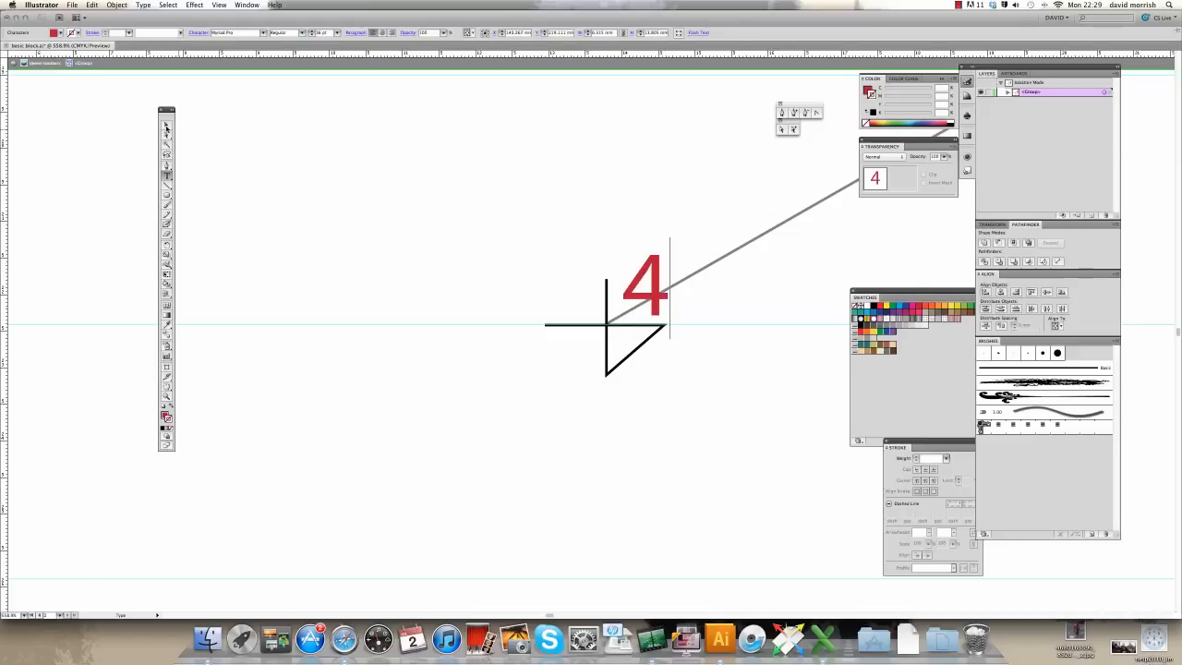
click(166, 125)
click(267, 124)
click(273, 65)
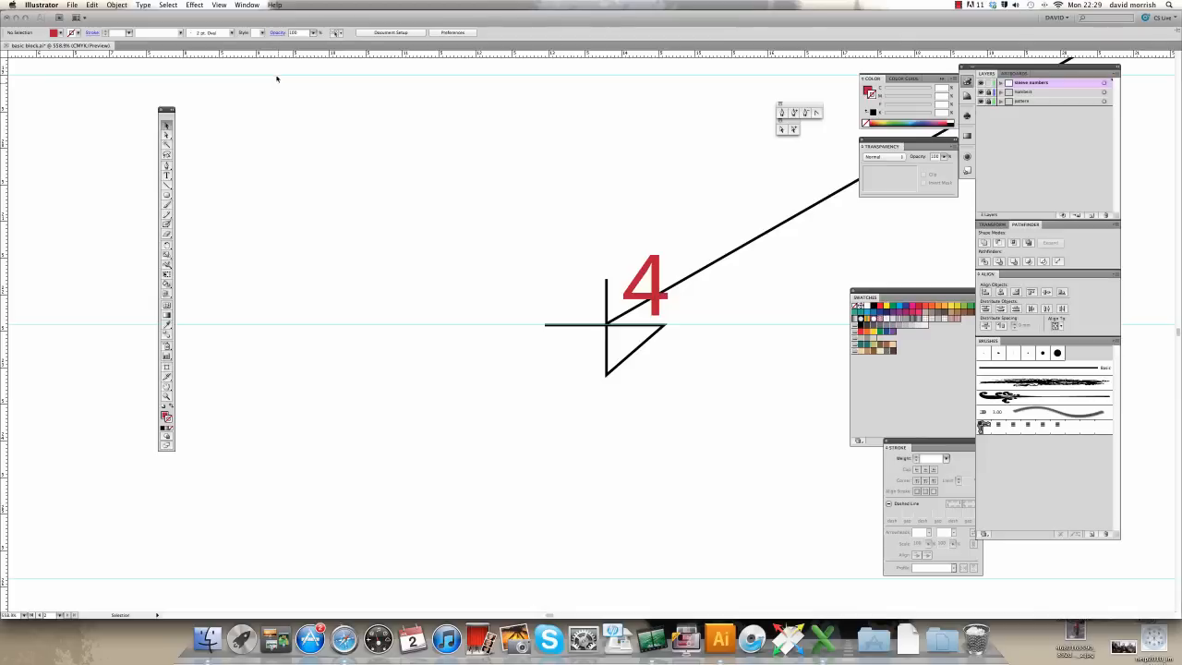
- Check the sleeve measurements in the Excel shirt block, and make a copy of the slanted 0 to 4 line in Illustrator reflected across the vertical axis
click(219, 6)
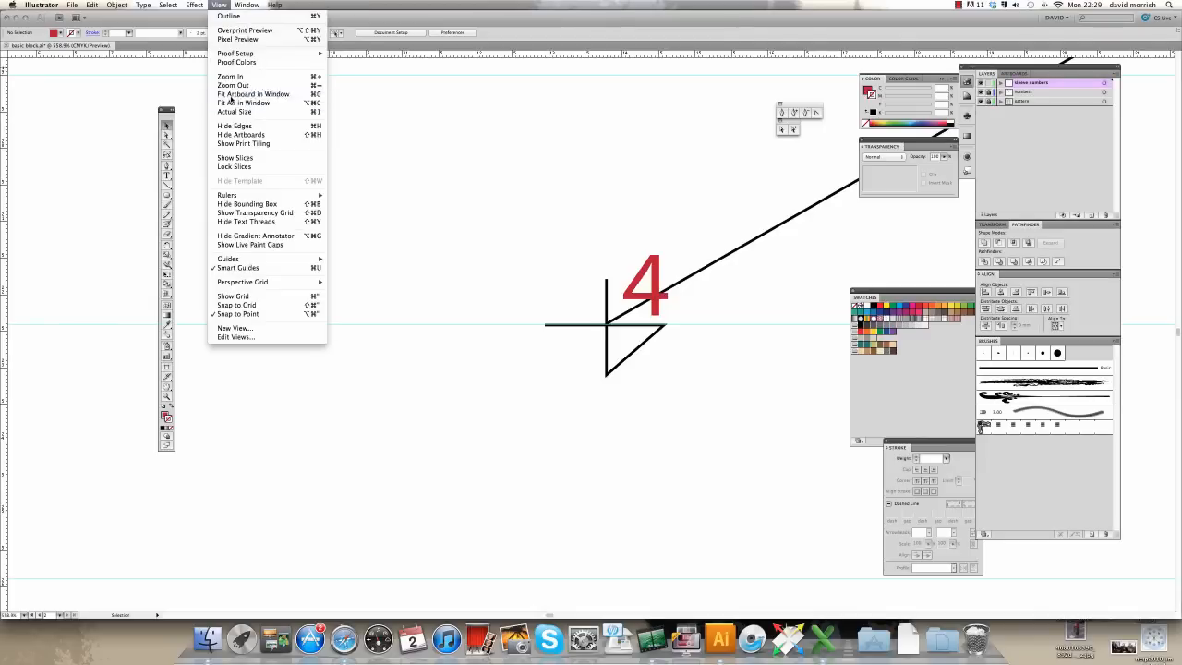
click(231, 95)
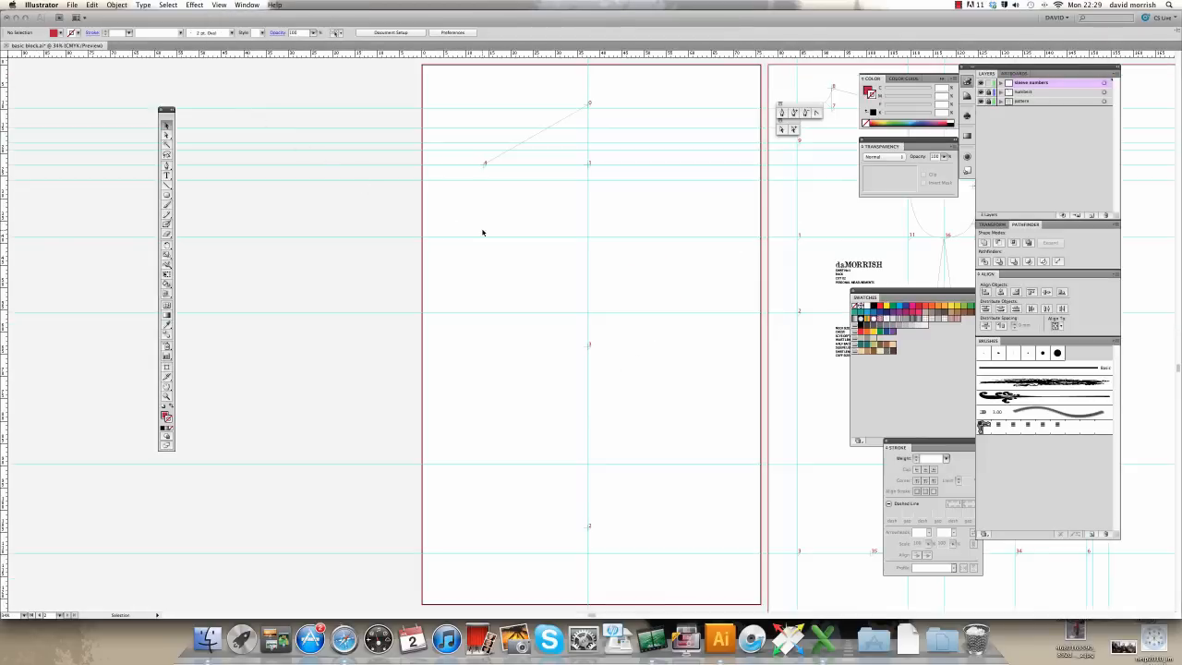
click(824, 643)
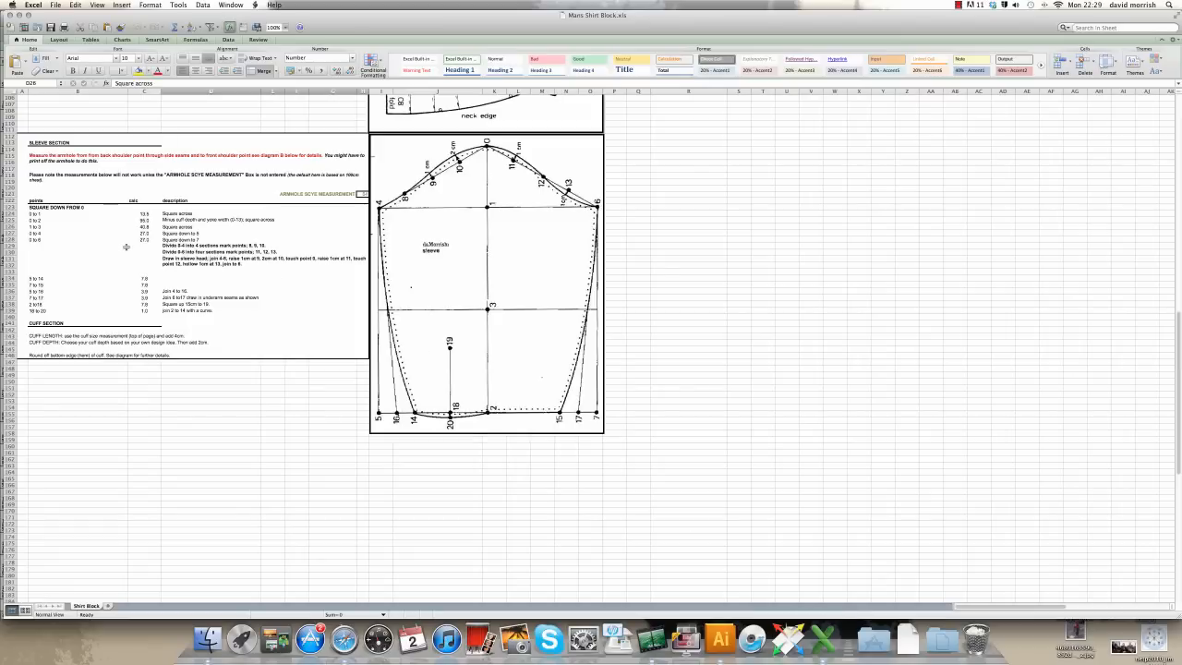
click(720, 639)
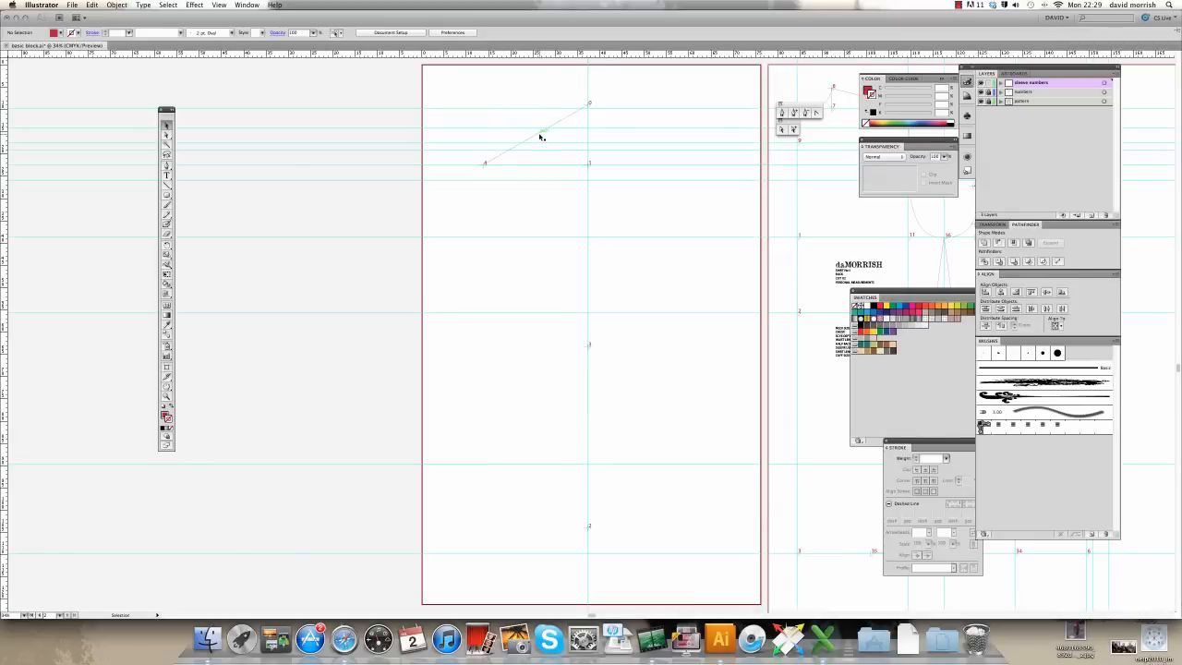
click(541, 137)
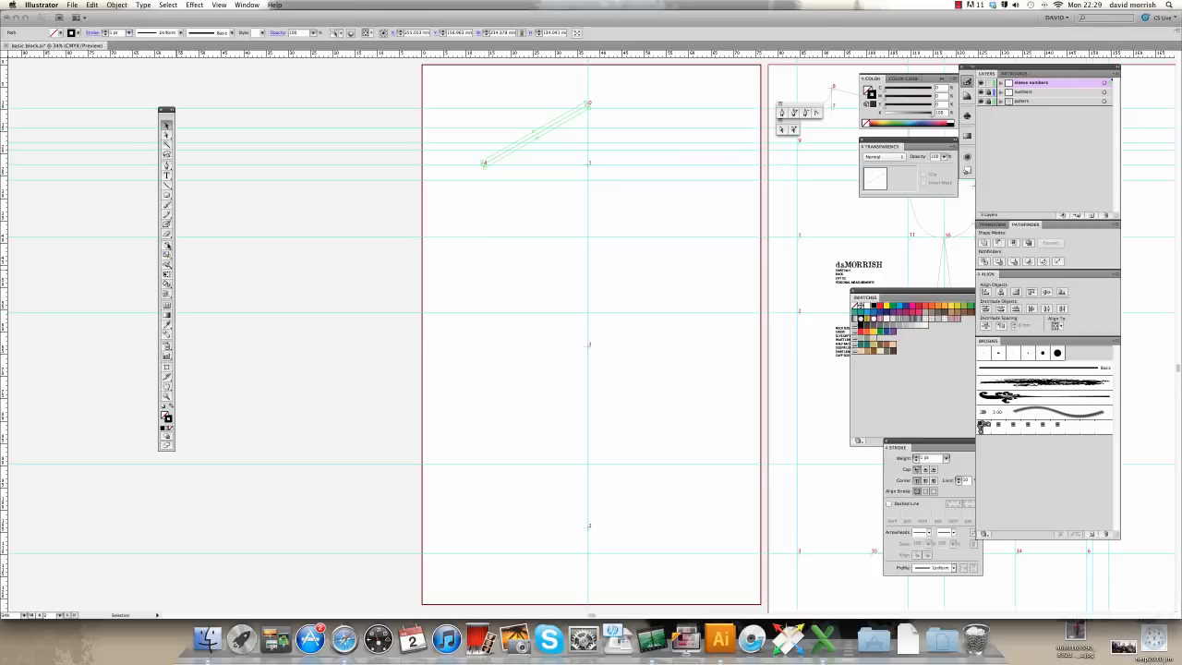
click(167, 245)
click(192, 256)
double_click(168, 245)
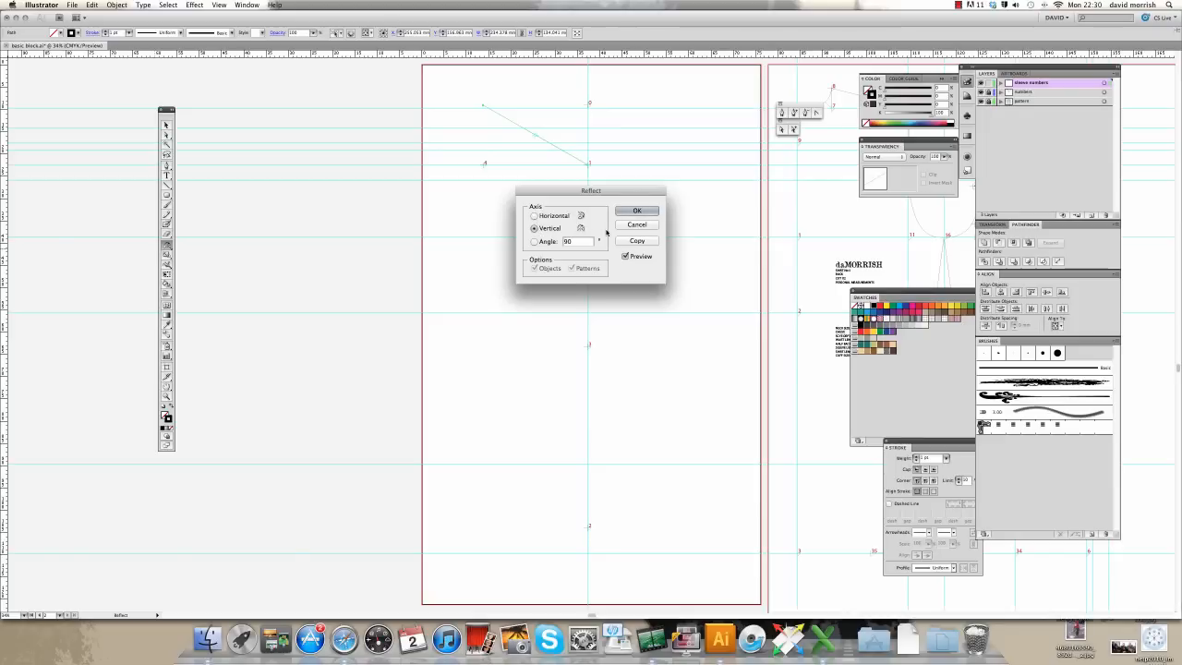
click(637, 241)
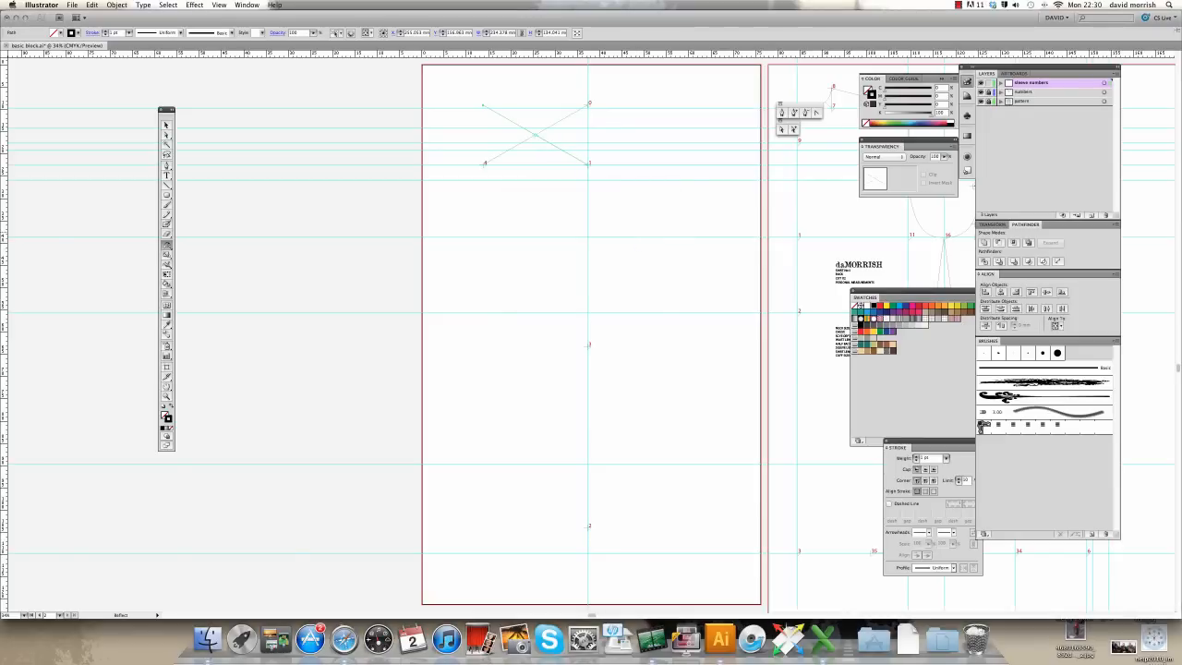
- Move the reflected line to the opposite side of the centre guide so its upper end meets marker 0, then deselect it
click(166, 124)
drag(516, 123, 616, 123)
click(166, 396)
drag(574, 89, 605, 122)
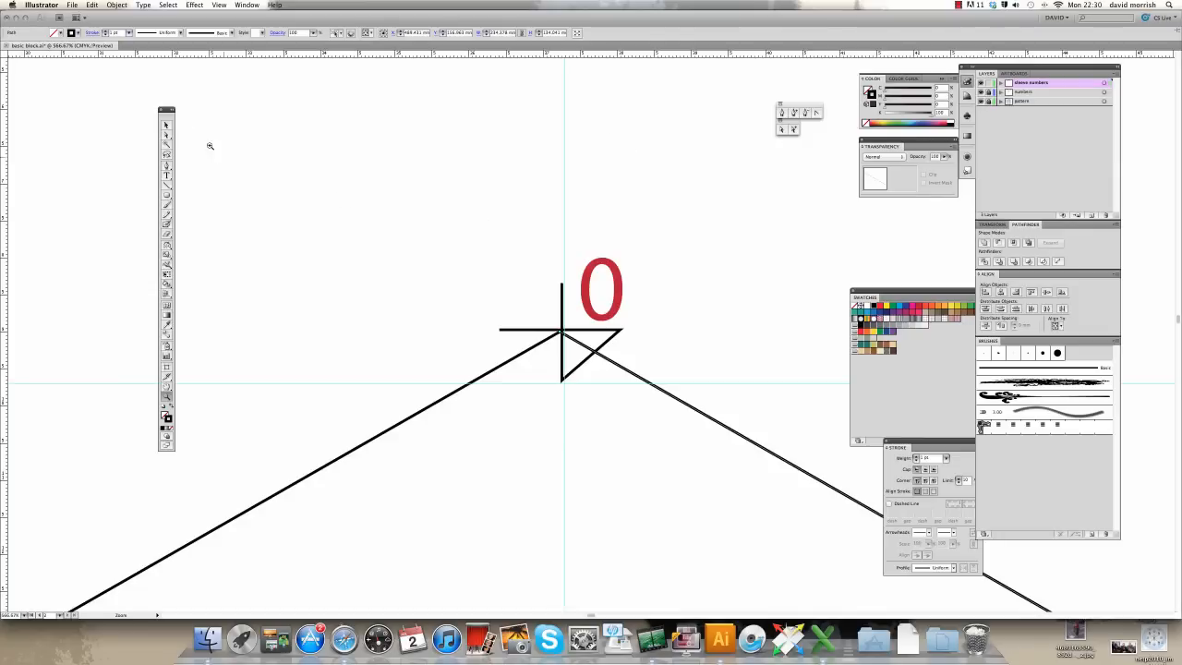
click(166, 124)
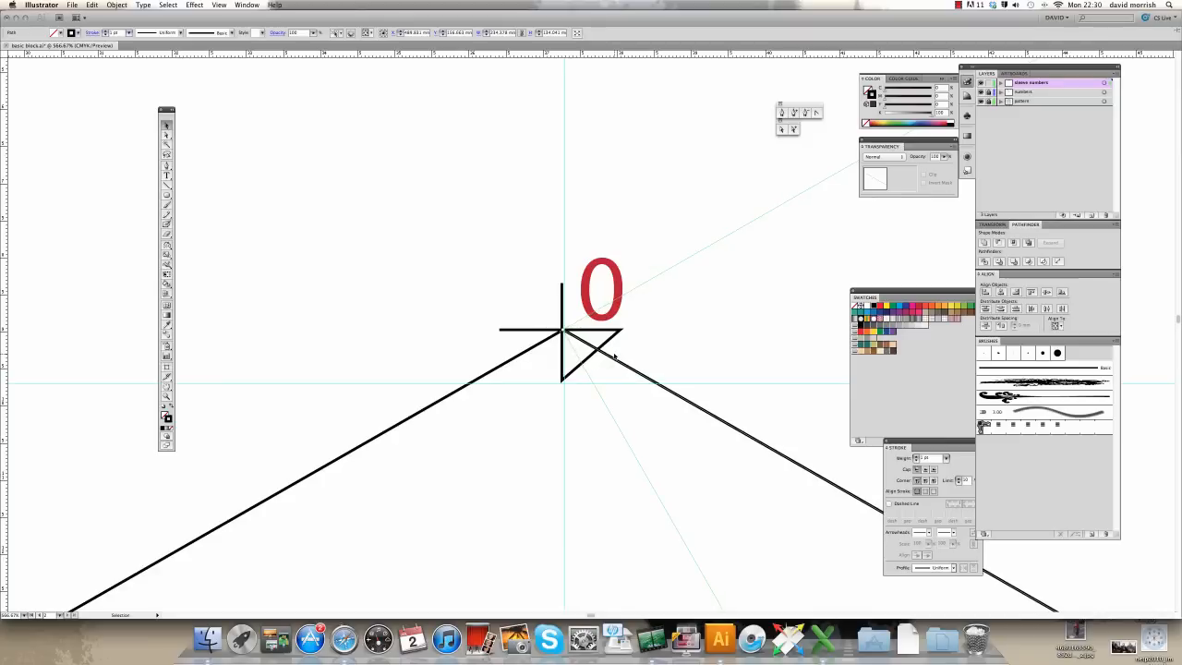
click(603, 233)
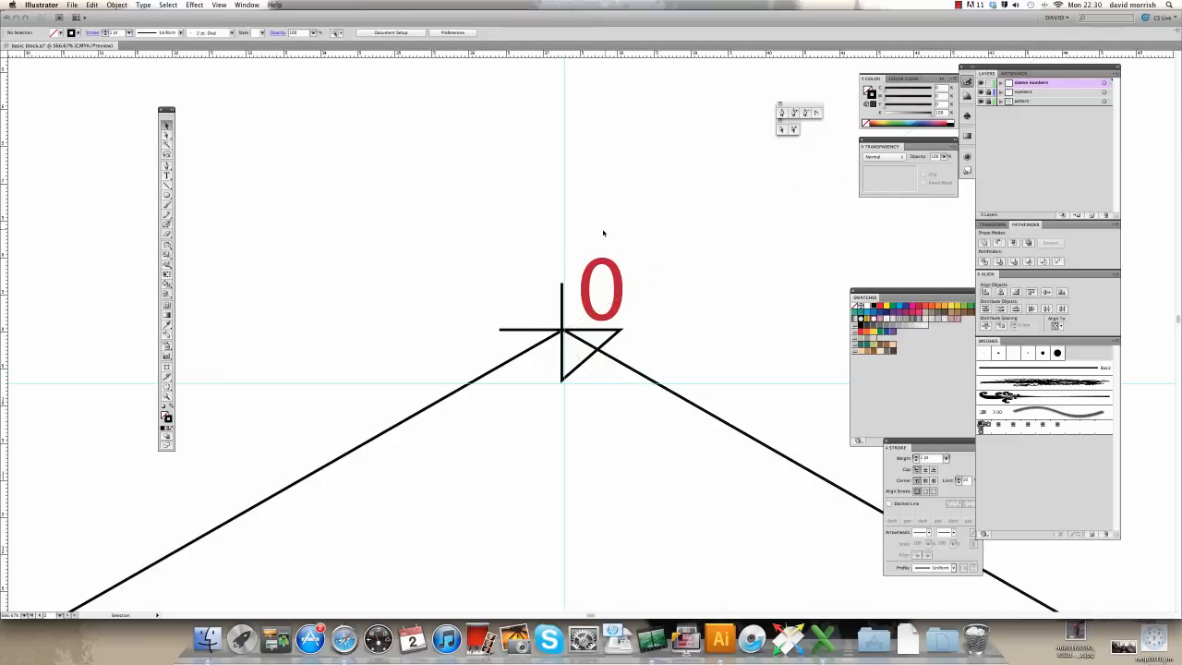
click(219, 4)
click(268, 96)
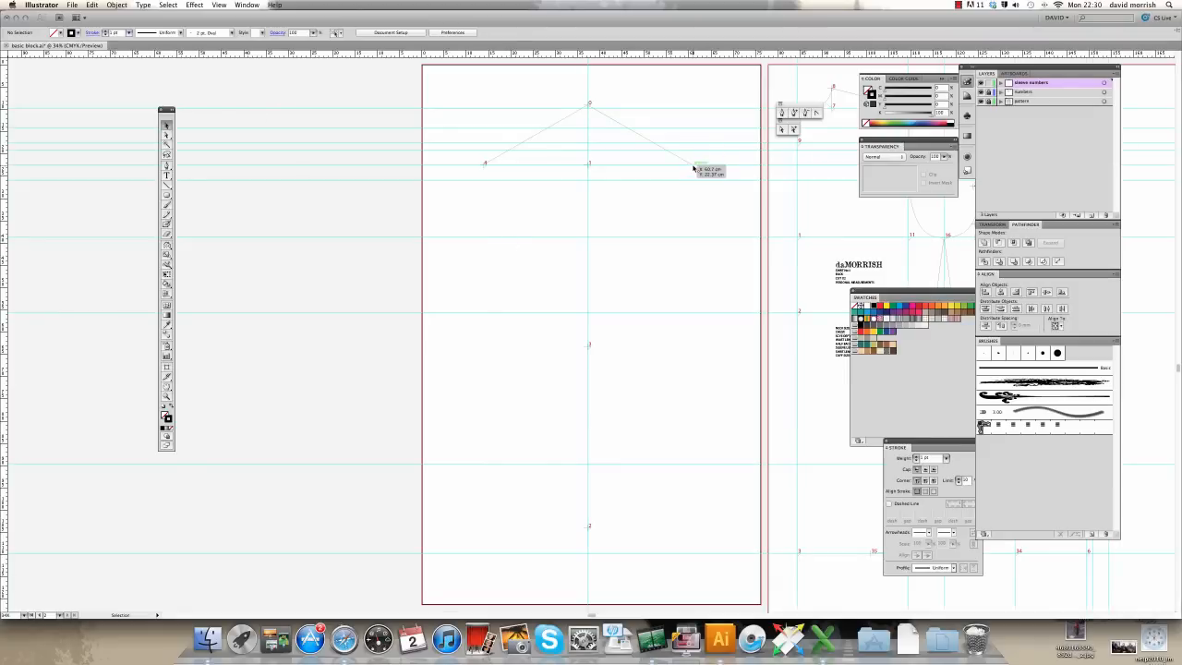
- Paste a copy of the numbered marker and move it near the lower end of the reflected line
click(484, 166)
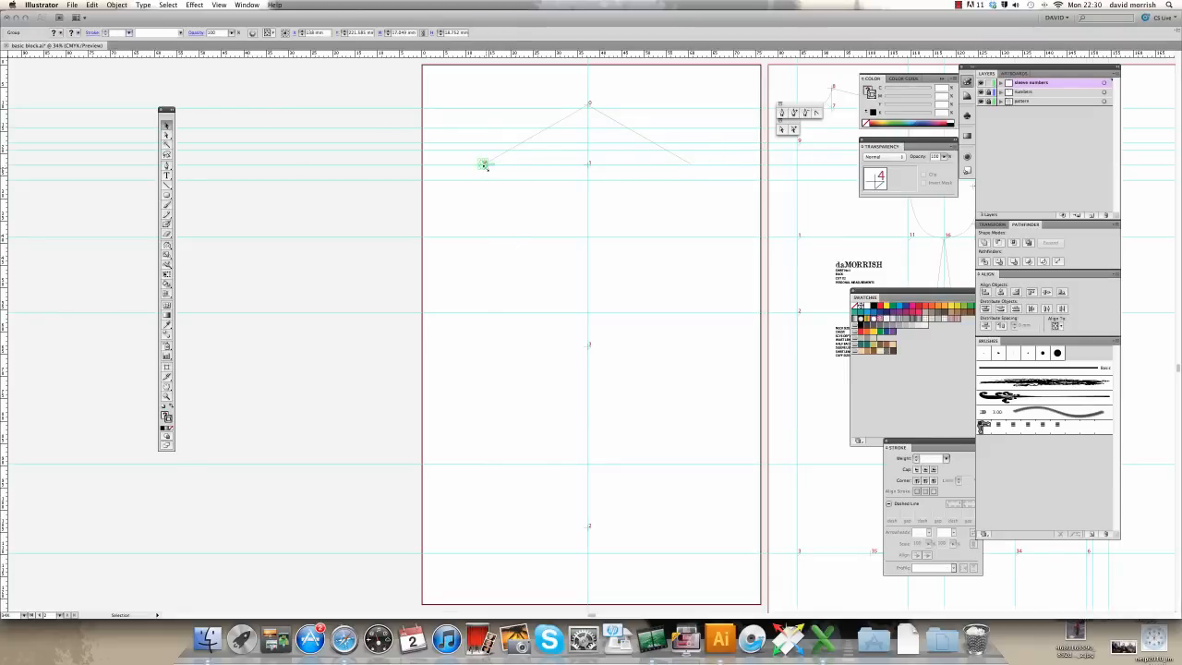
click(92, 4)
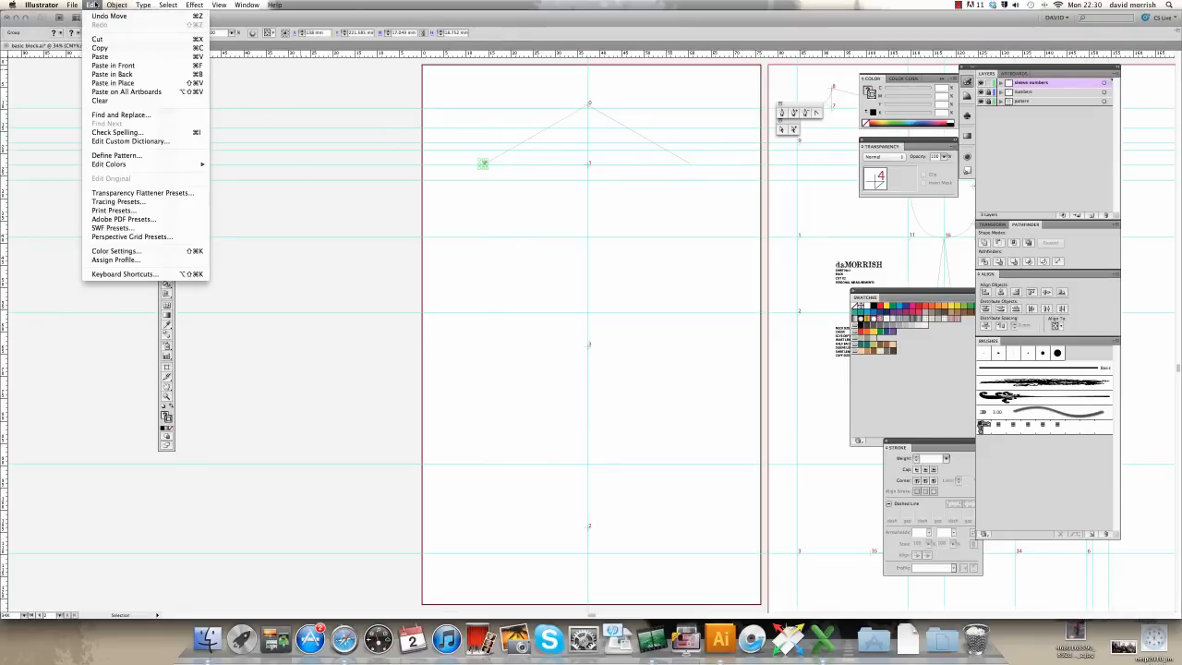
click(102, 56)
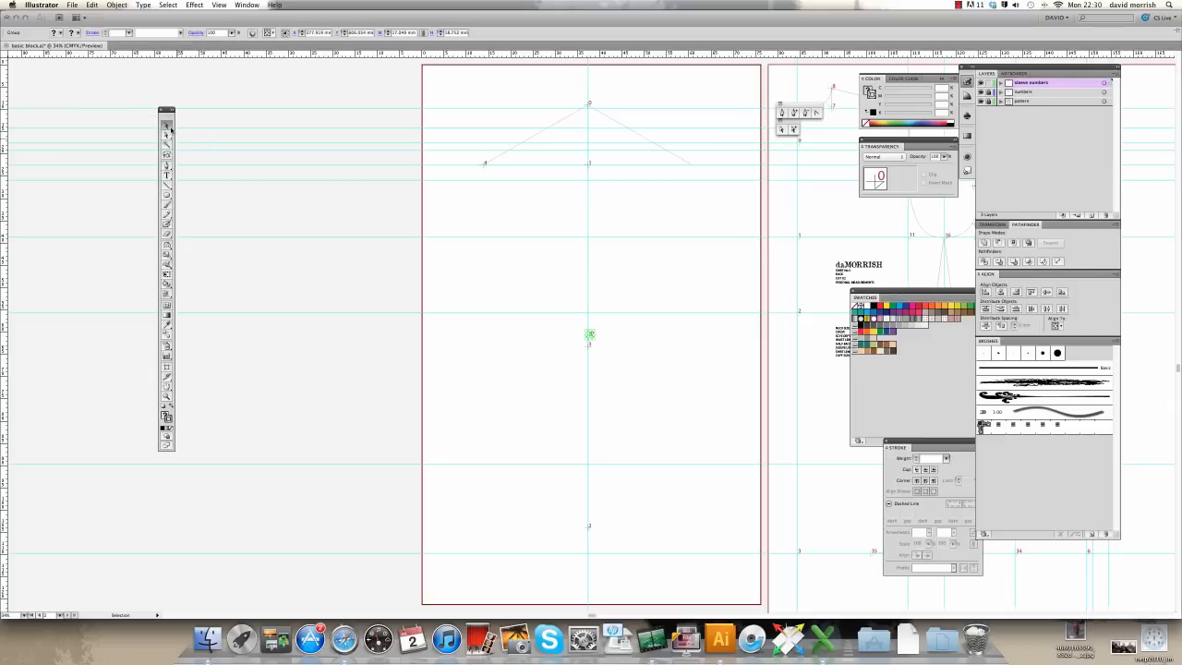
drag(591, 338, 659, 189)
- Nudge the pasted marker's cross towards the reflected line's lower end, and move the marker clear of the line
click(170, 397)
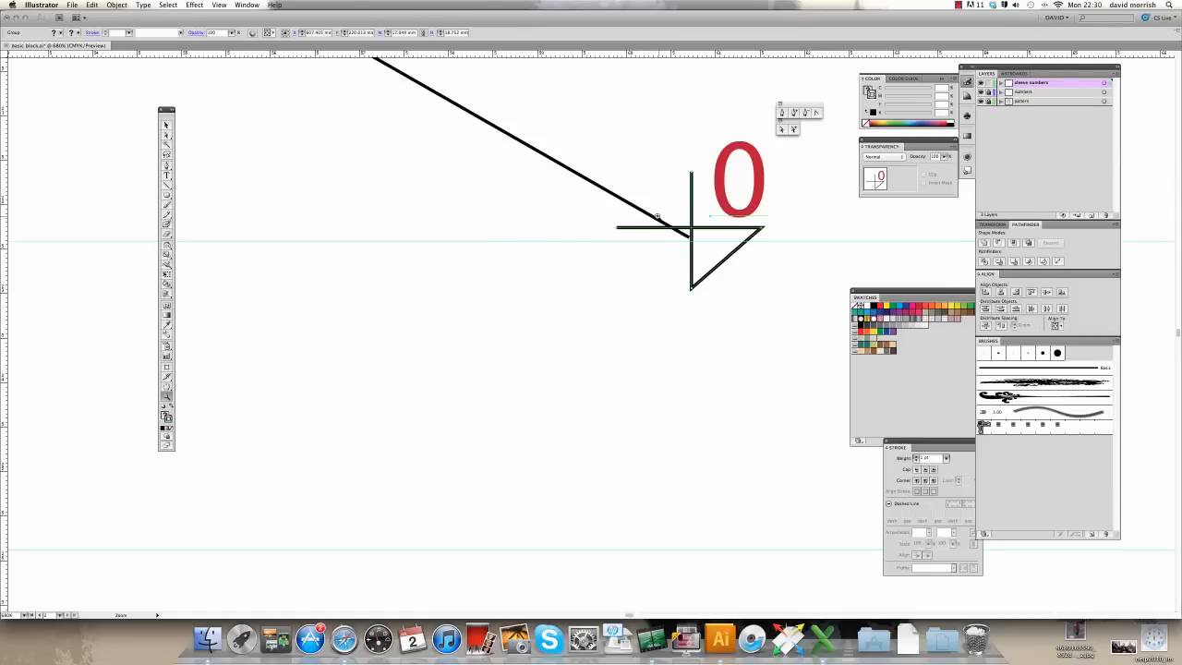
click(166, 124)
key(Down)
key(Down)
key(Down)
key(Down)
key(Down)
key(Down)
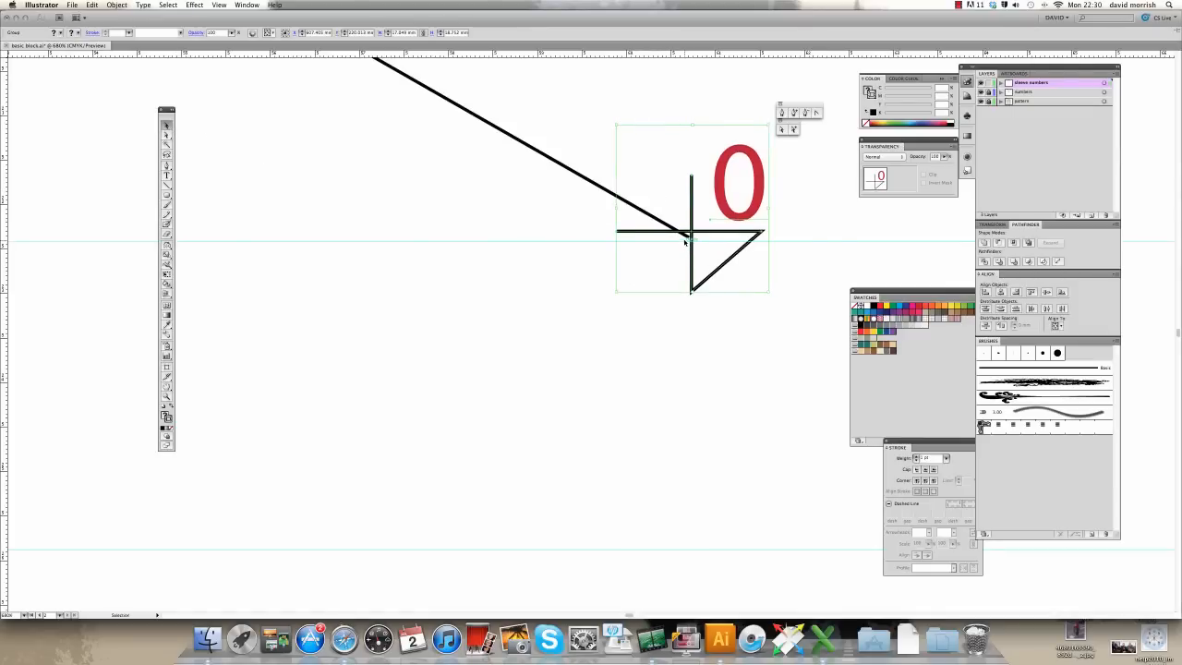
key(Down)
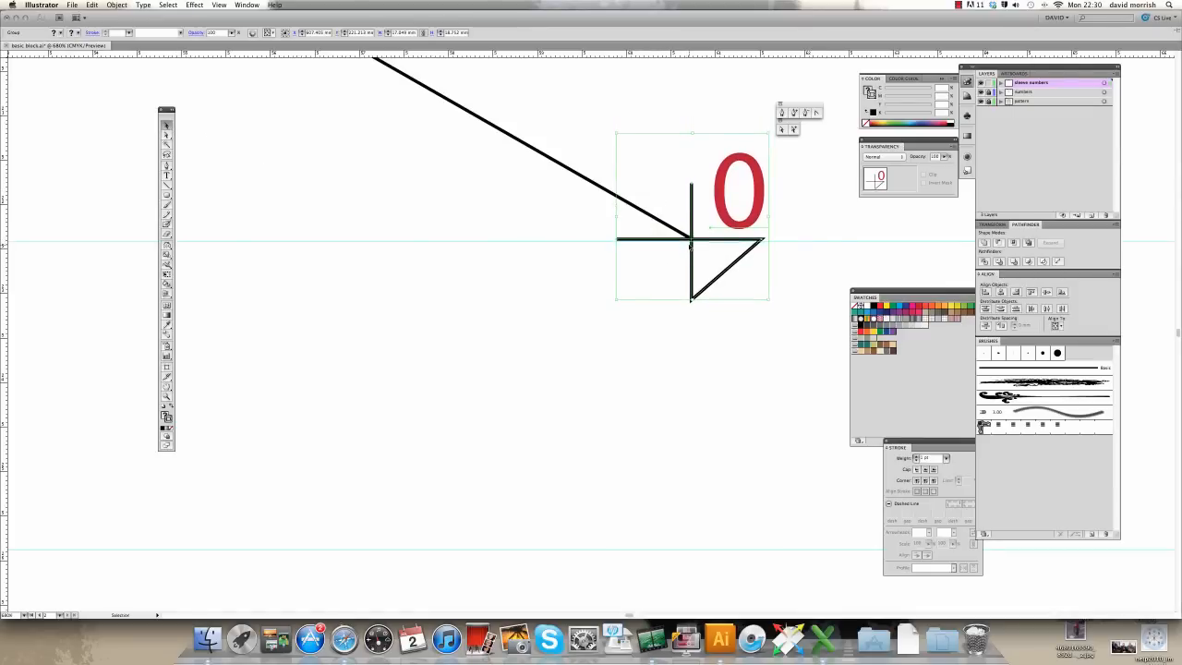
key(Right)
key(Right)
key(Right)
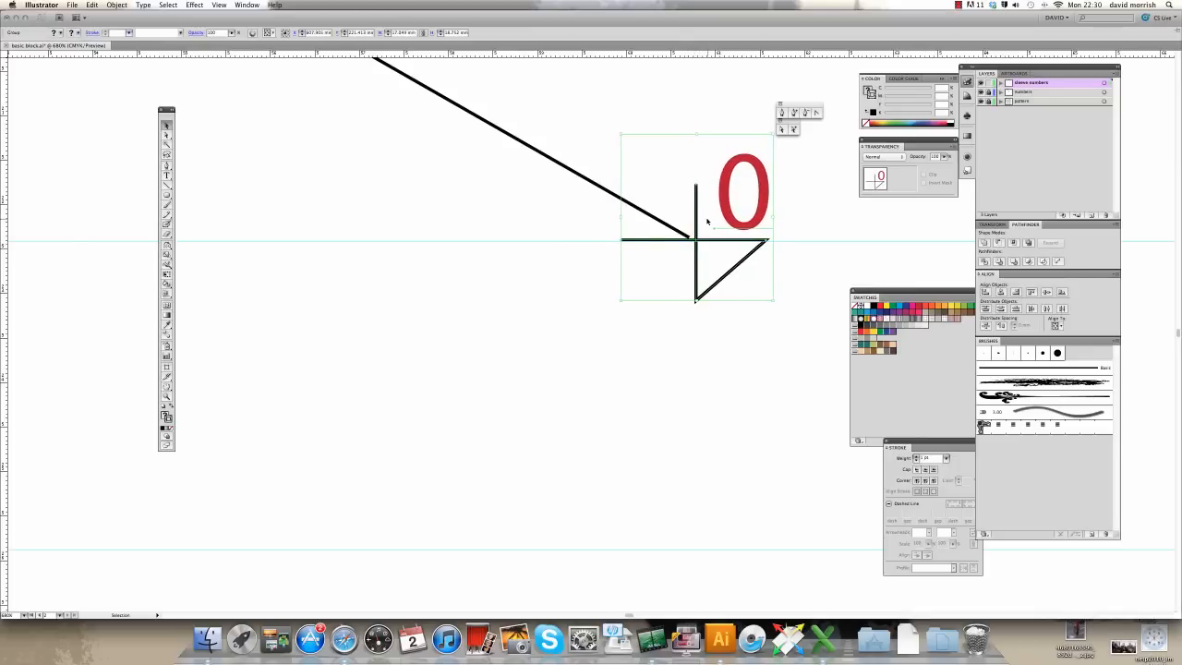
drag(698, 216, 789, 227)
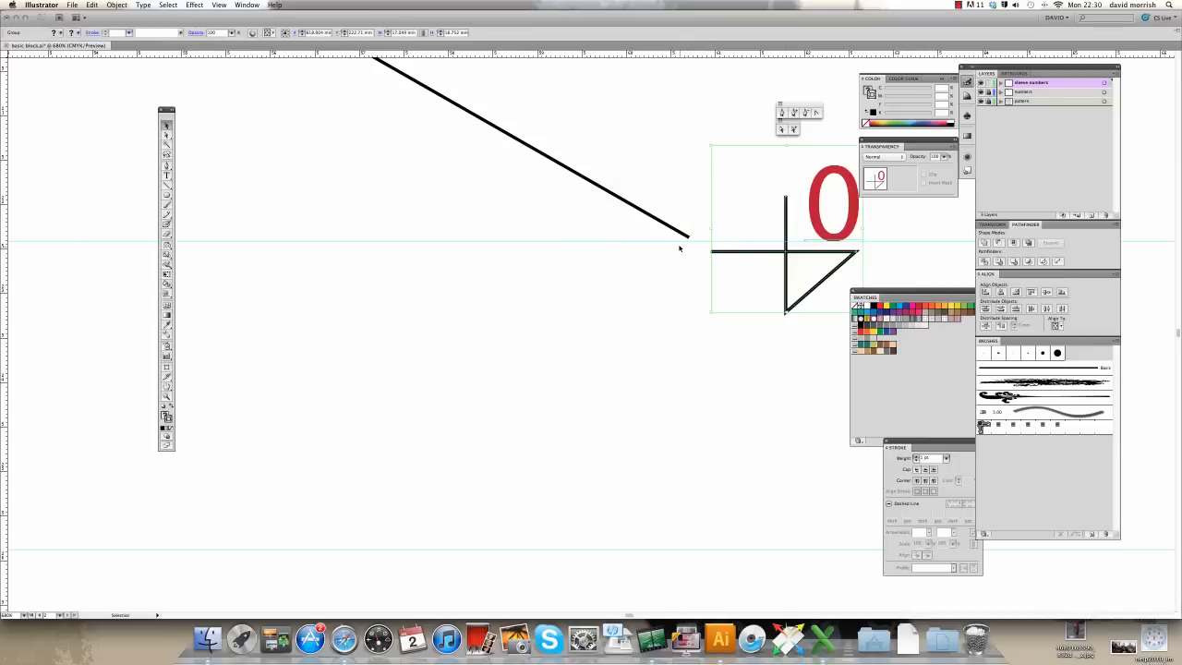
- Rotate the reflected line slightly about its upper end at marker 0 until its lower end sits on the horizontal guide
click(680, 233)
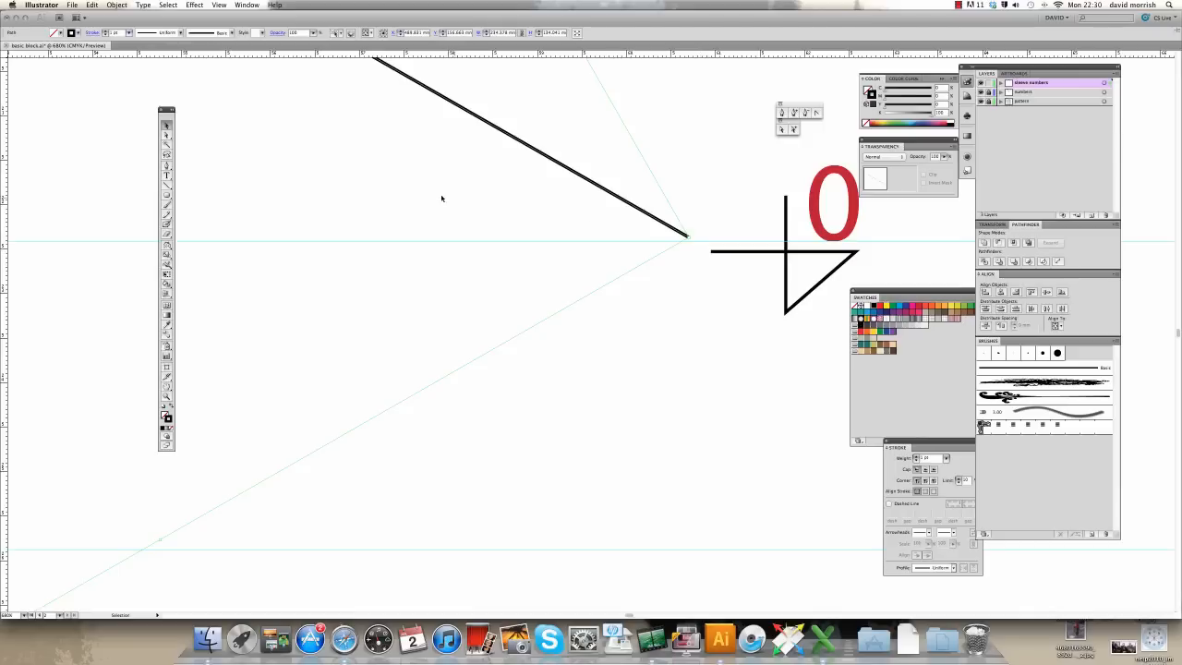
scroll(441, 198, down, 2)
scroll(439, 196, up, 8)
scroll(438, 196, right, 2)
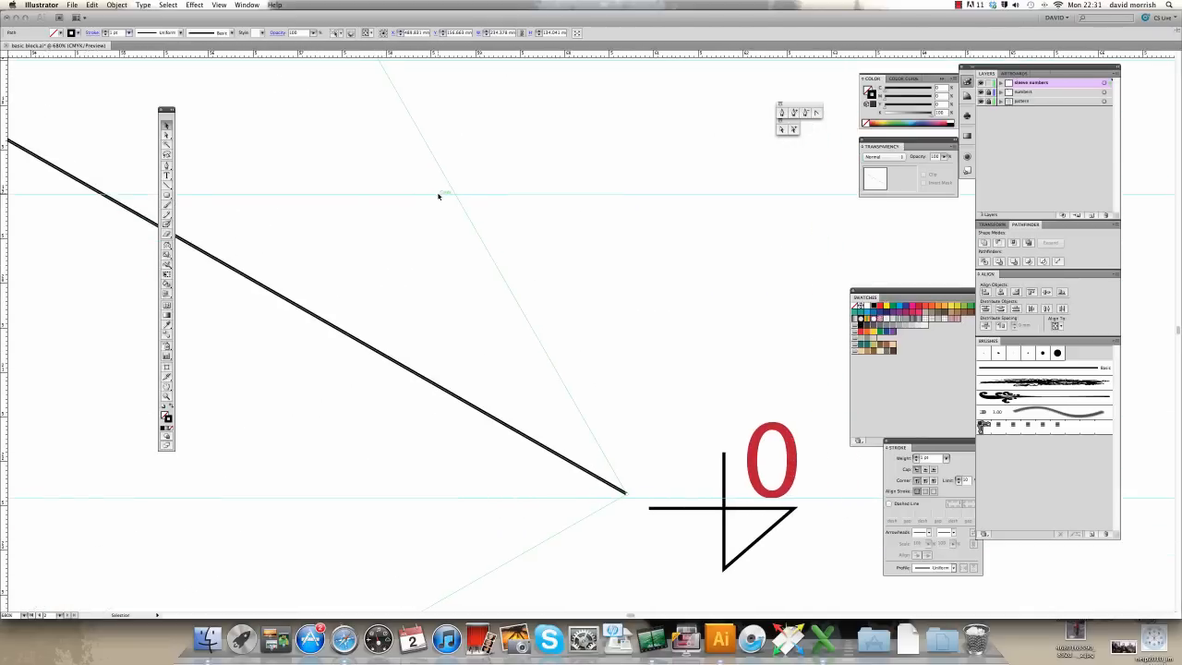
scroll(427, 197, right, 6)
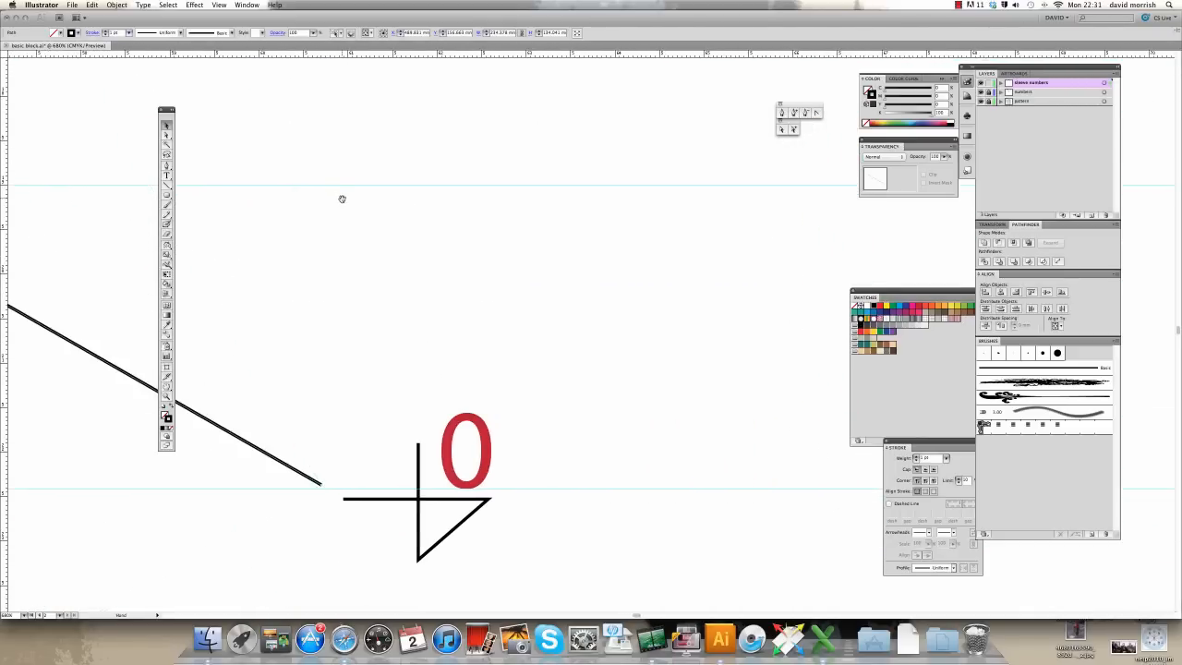
scroll(342, 199, left, 10)
scroll(422, 219, up, 2)
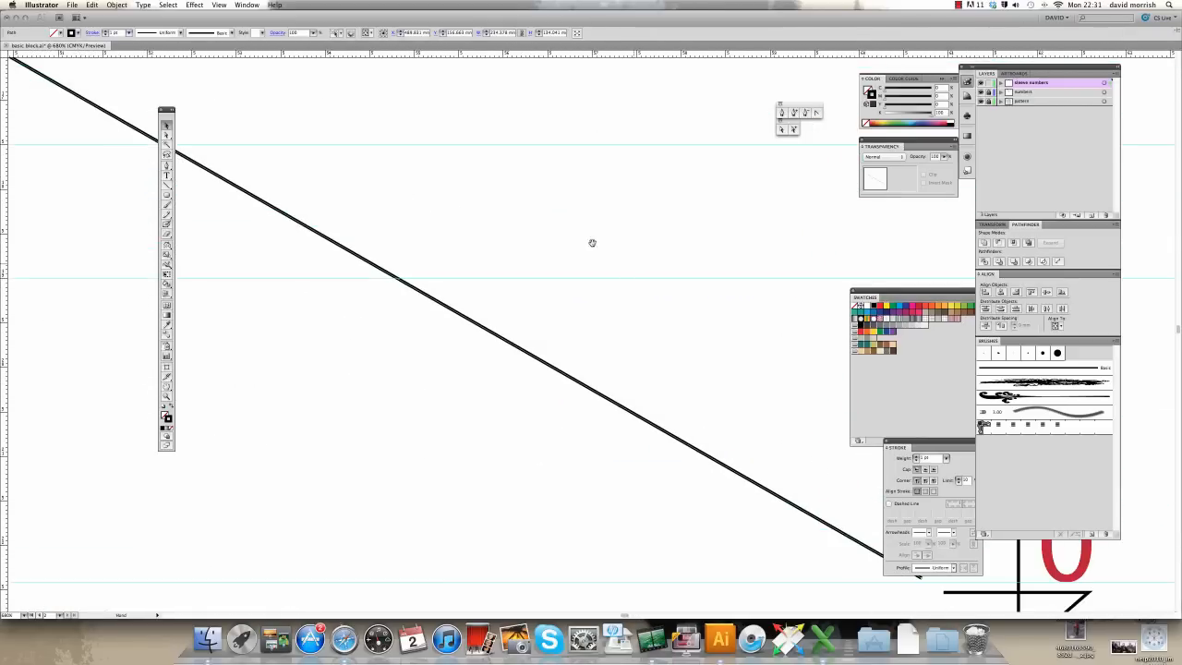
drag(472, 165, 741, 319)
drag(391, 154, 785, 331)
mouse_move(466, 182)
mouse_down()
mouse_move(793, 370)
mouse_move(749, 396)
mouse_up()
drag(435, 255, 605, 295)
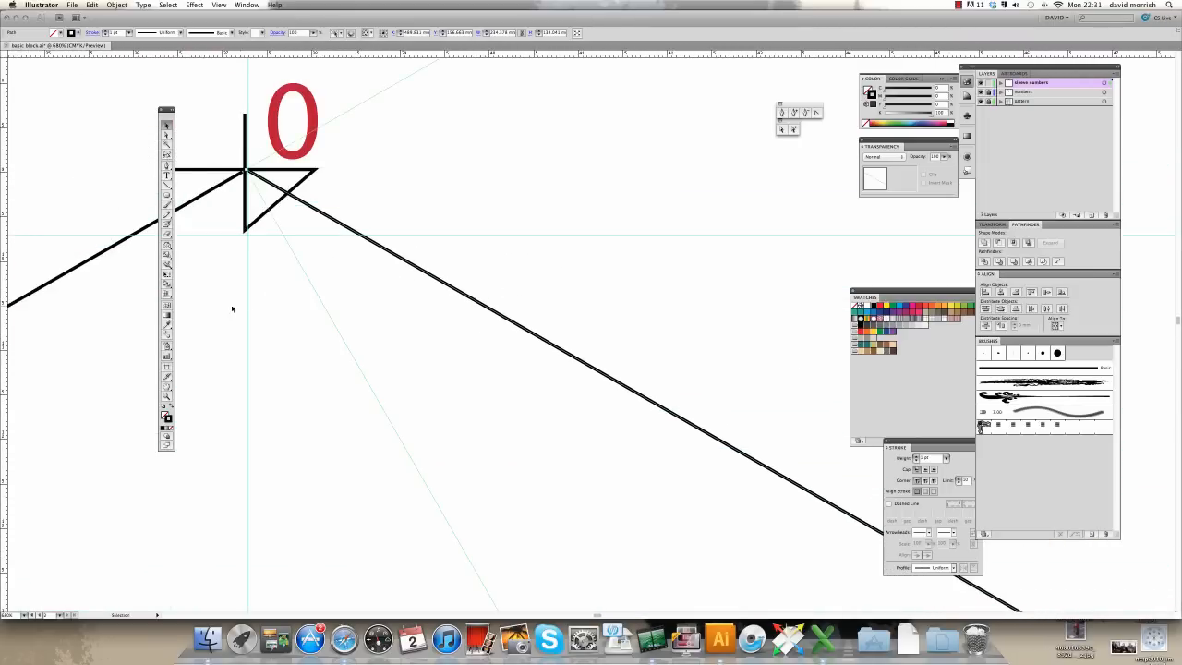
click(167, 242)
click(228, 4)
click(245, 85)
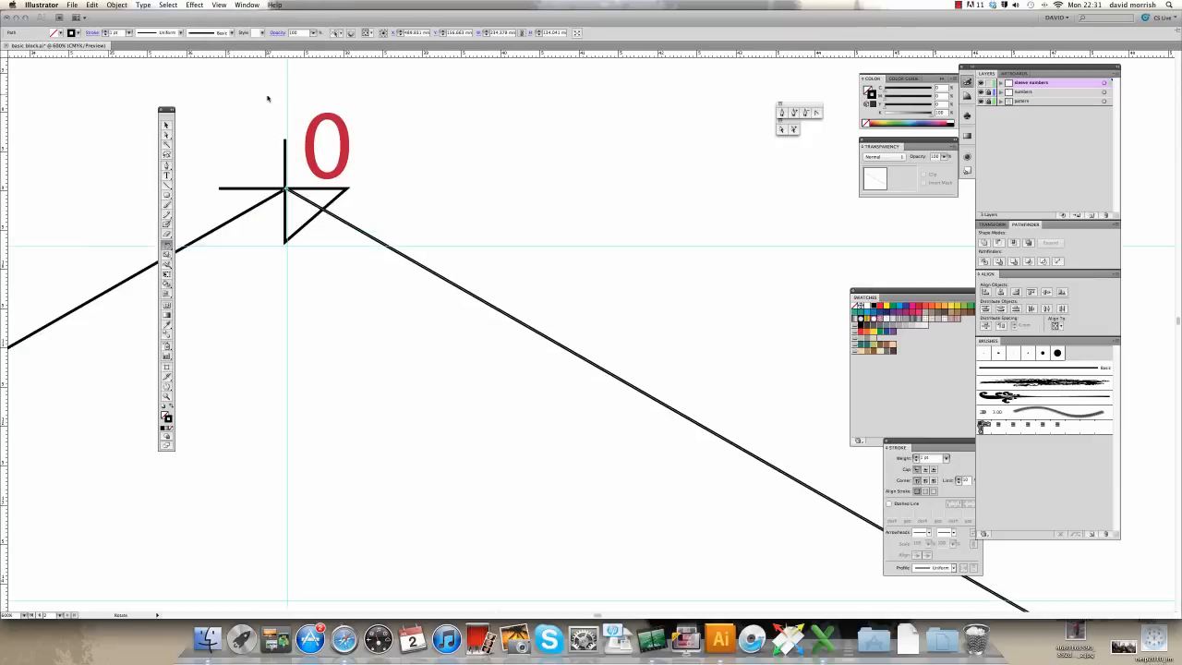
drag(623, 438, 396, 305)
drag(751, 546, 564, 424)
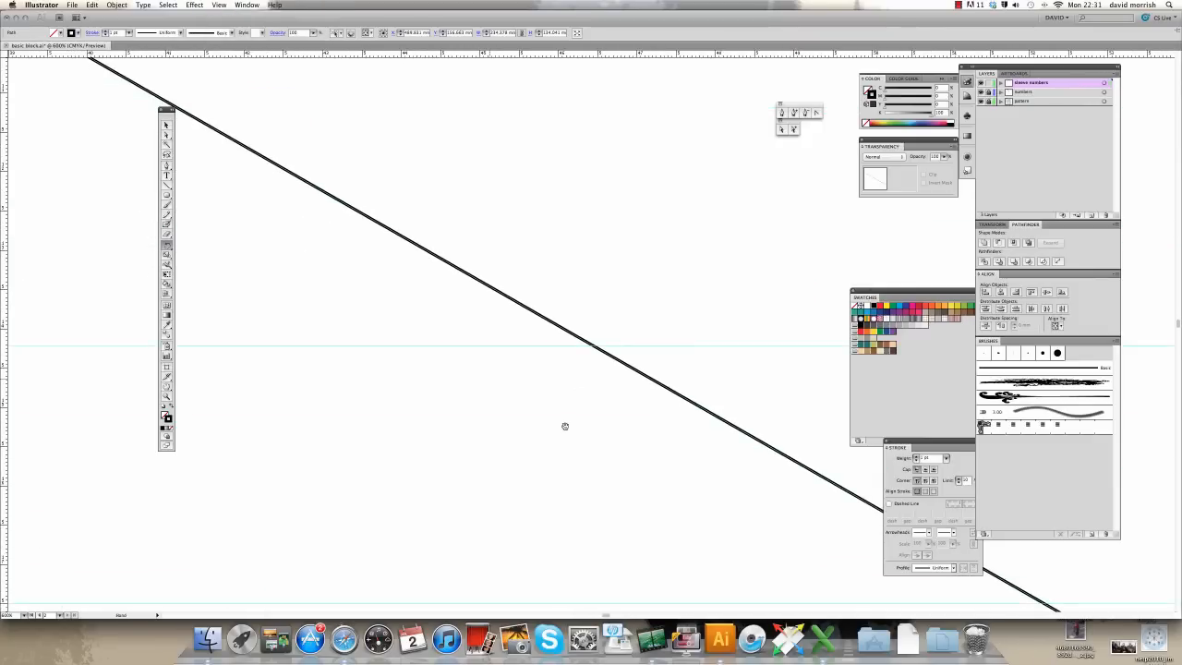
drag(817, 582, 409, 378)
drag(574, 473, 366, 351)
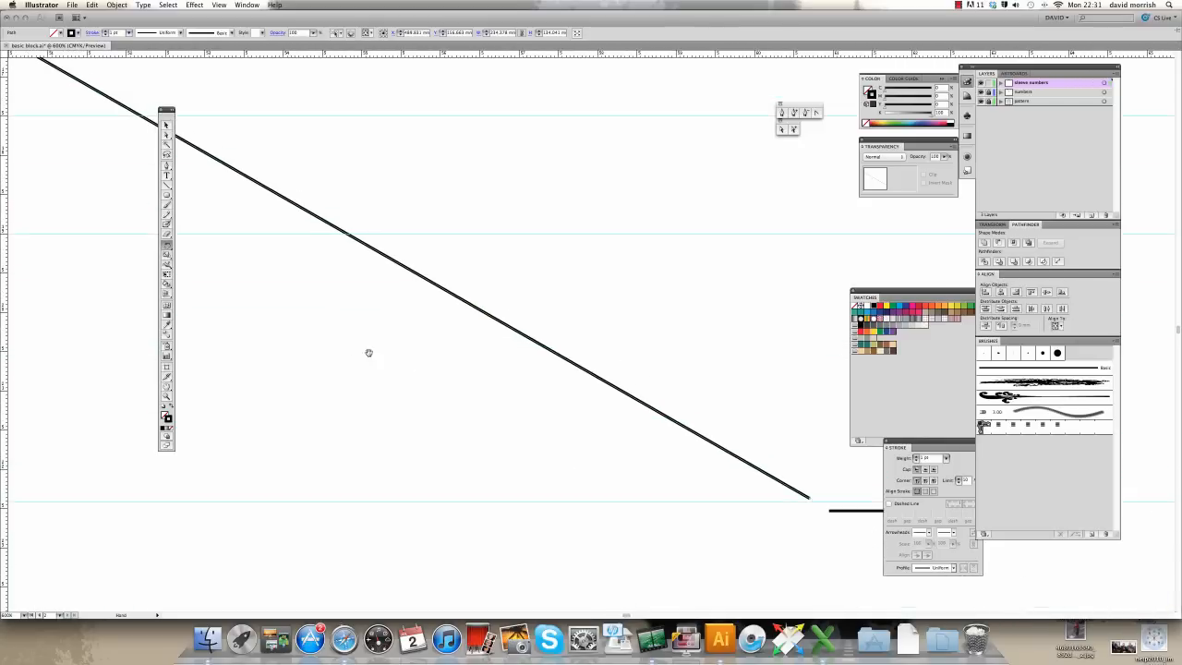
drag(460, 422, 394, 363)
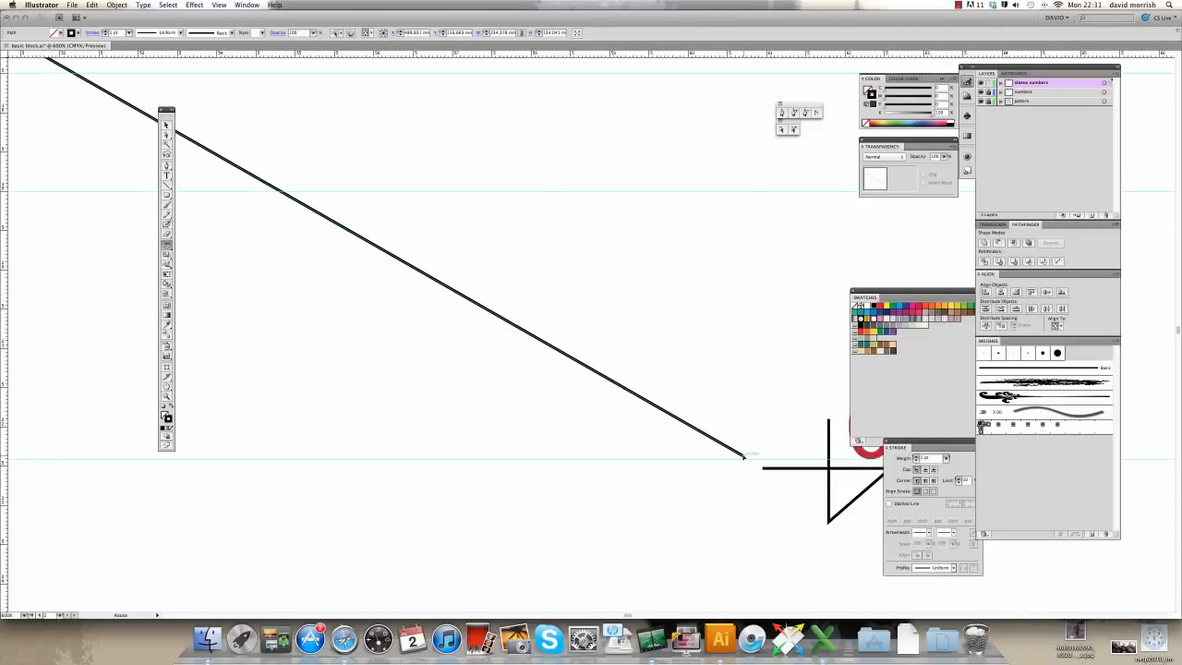
mouse_move(743, 456)
mouse_down()
mouse_move(752, 462)
mouse_move(741, 457)
mouse_up()
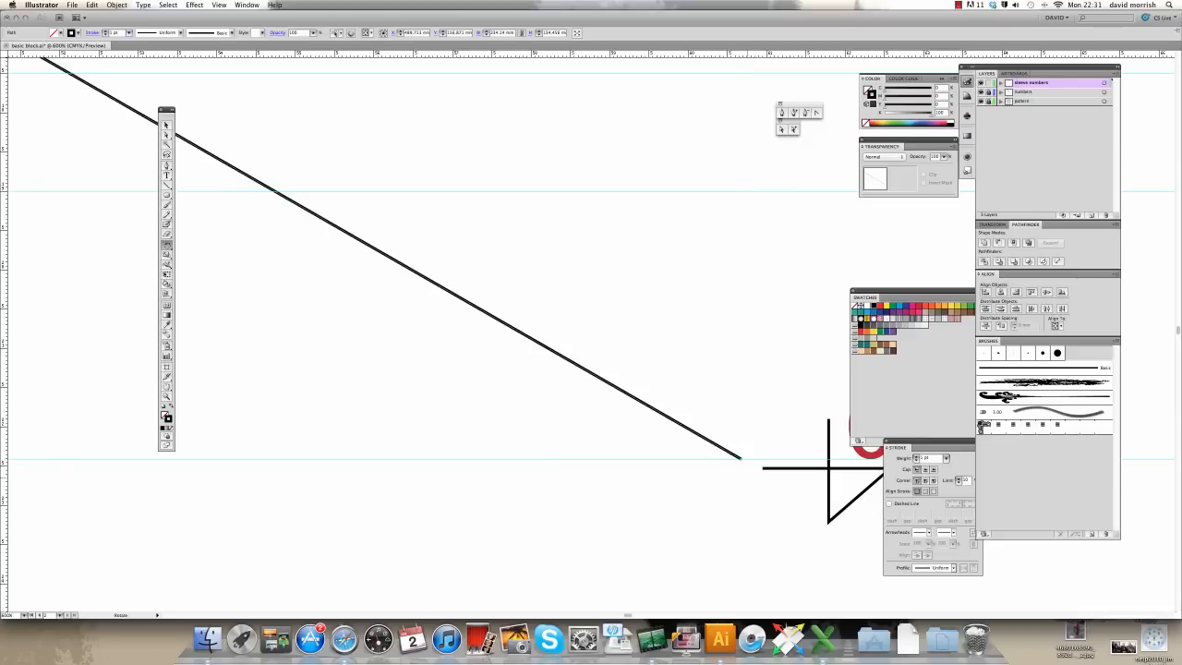
- Move the pasted marker so its cross sits exactly on the lower end of the rotated line
key(v)
click(577, 404)
drag(840, 470, 752, 461)
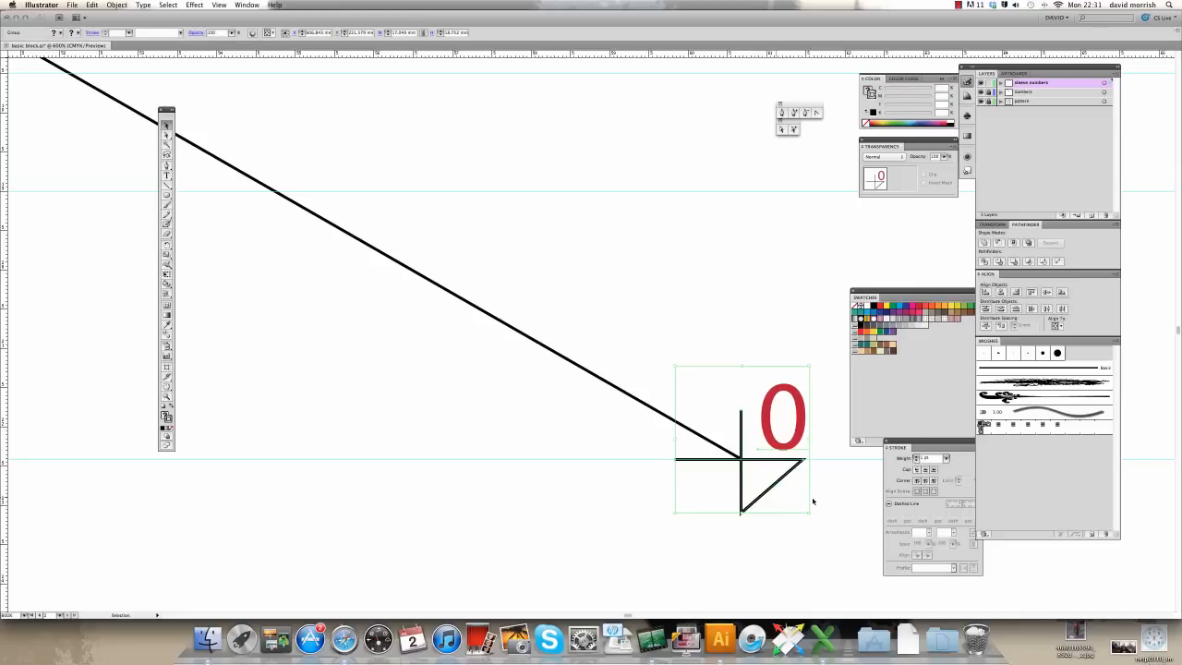
- Change the number on the pasted marker to 6 and leave isolation mode
double_click(798, 434)
double_click(800, 434)
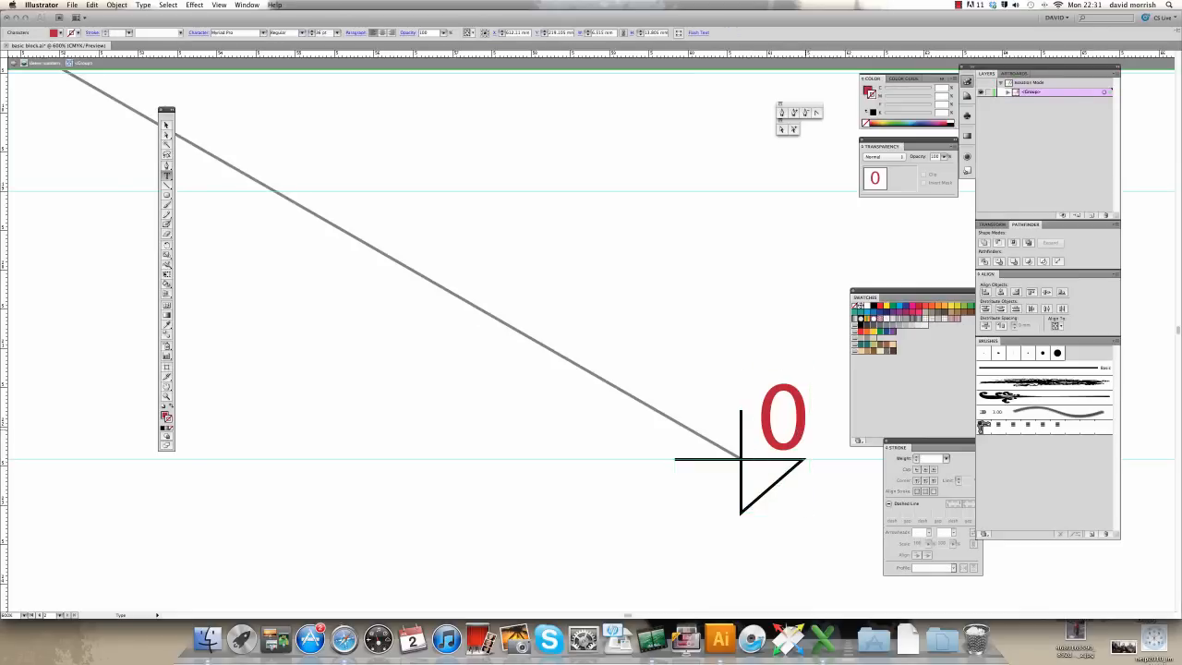
key(BackSpace)
text(6)
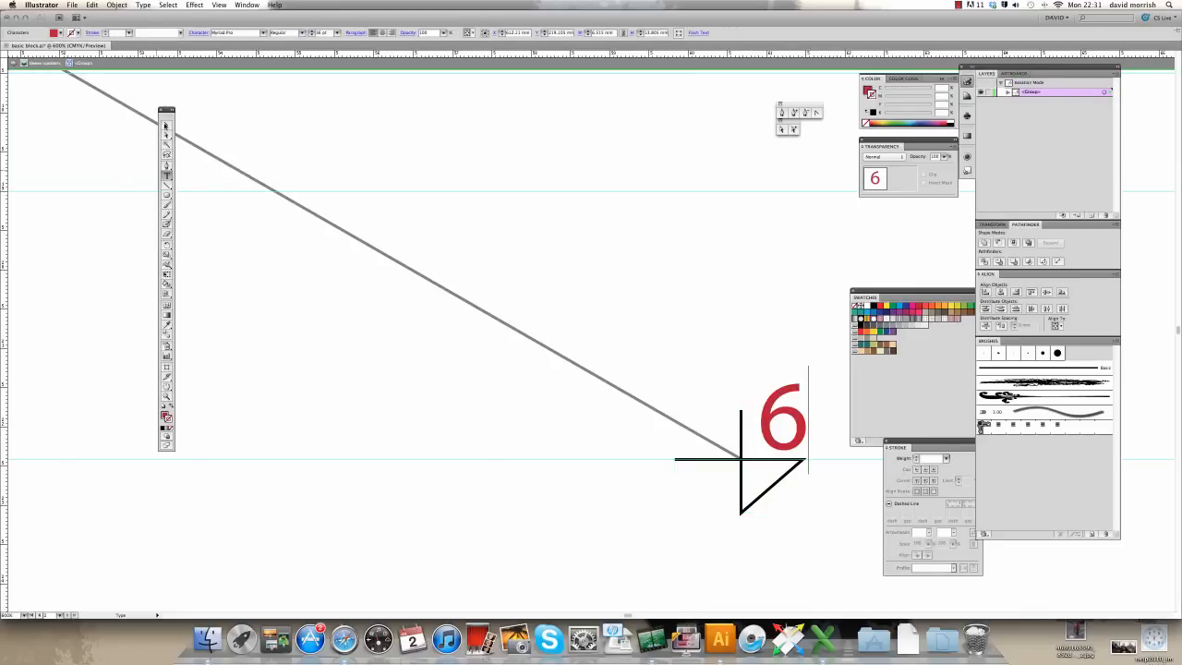
click(166, 124)
click(227, 128)
double_click(218, 72)
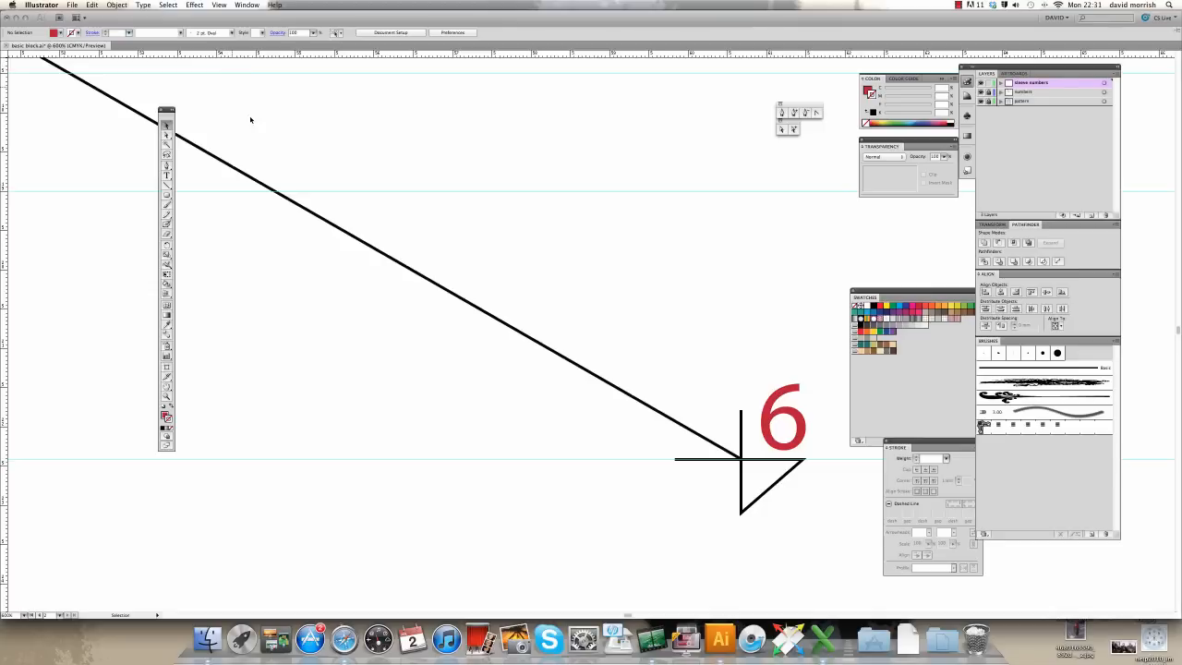
- Check the sleeve section instructions and diagram in the Excel shirt block, and return to Illustrator
click(218, 5)
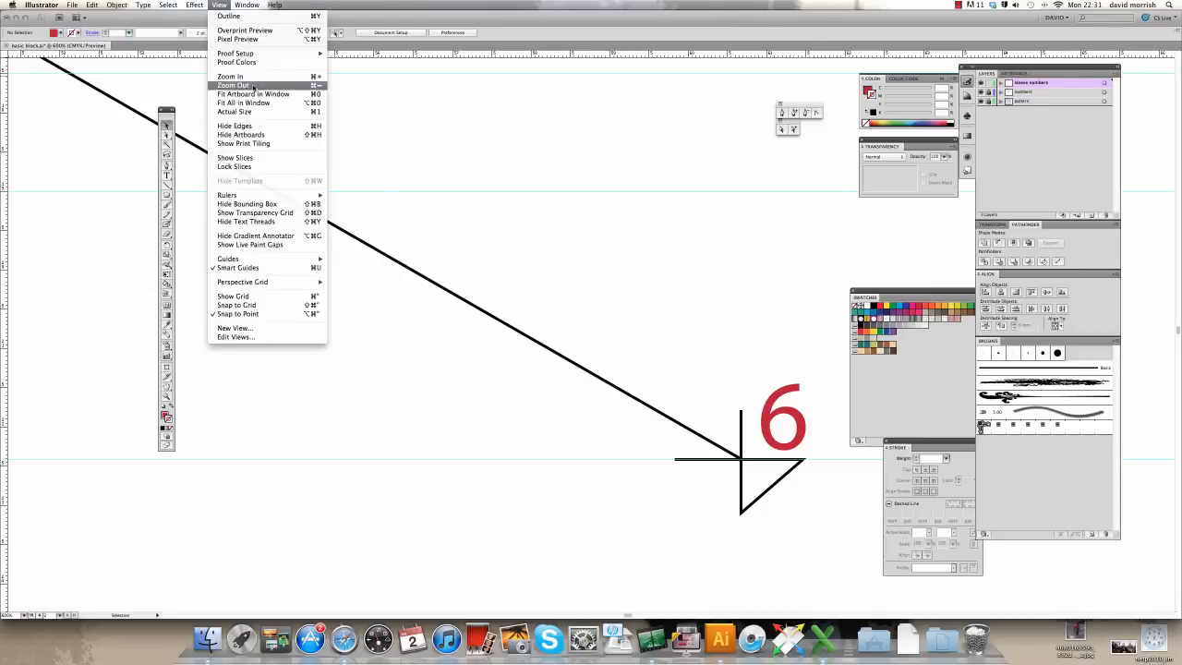
click(262, 98)
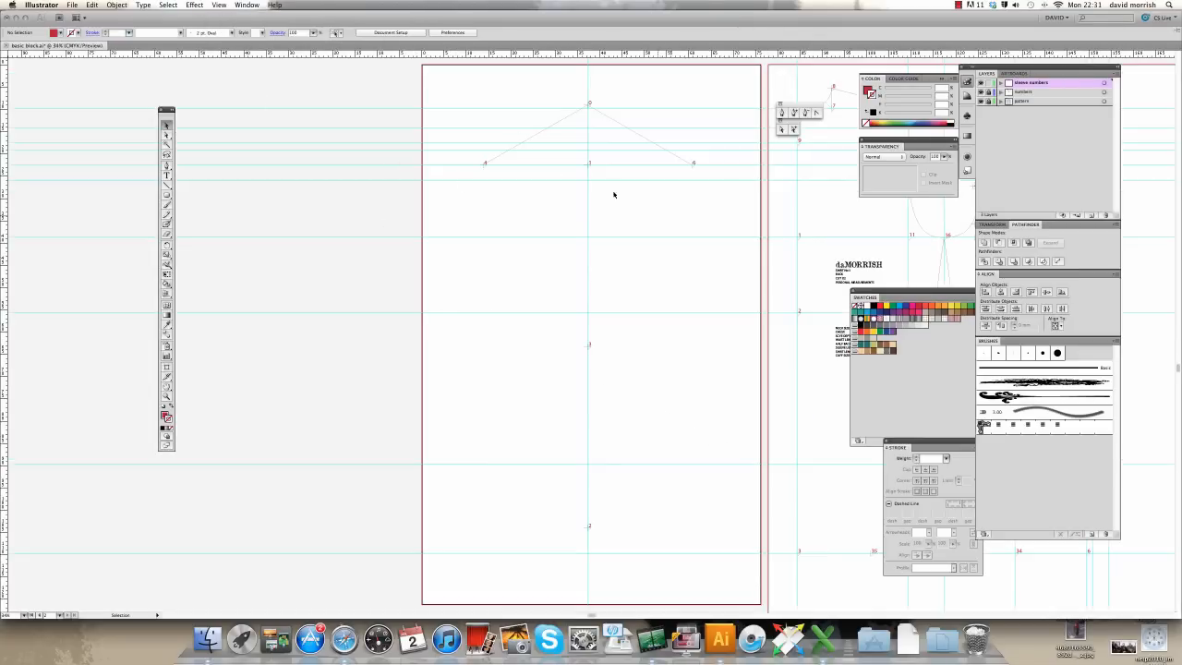
click(823, 639)
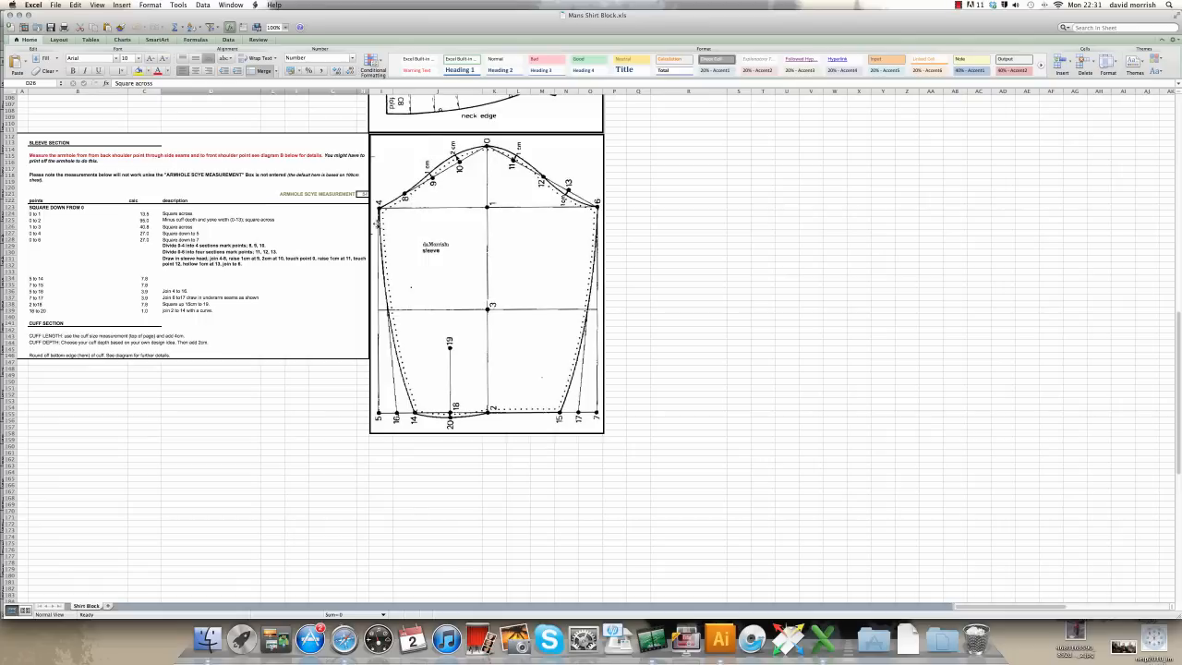
click(721, 646)
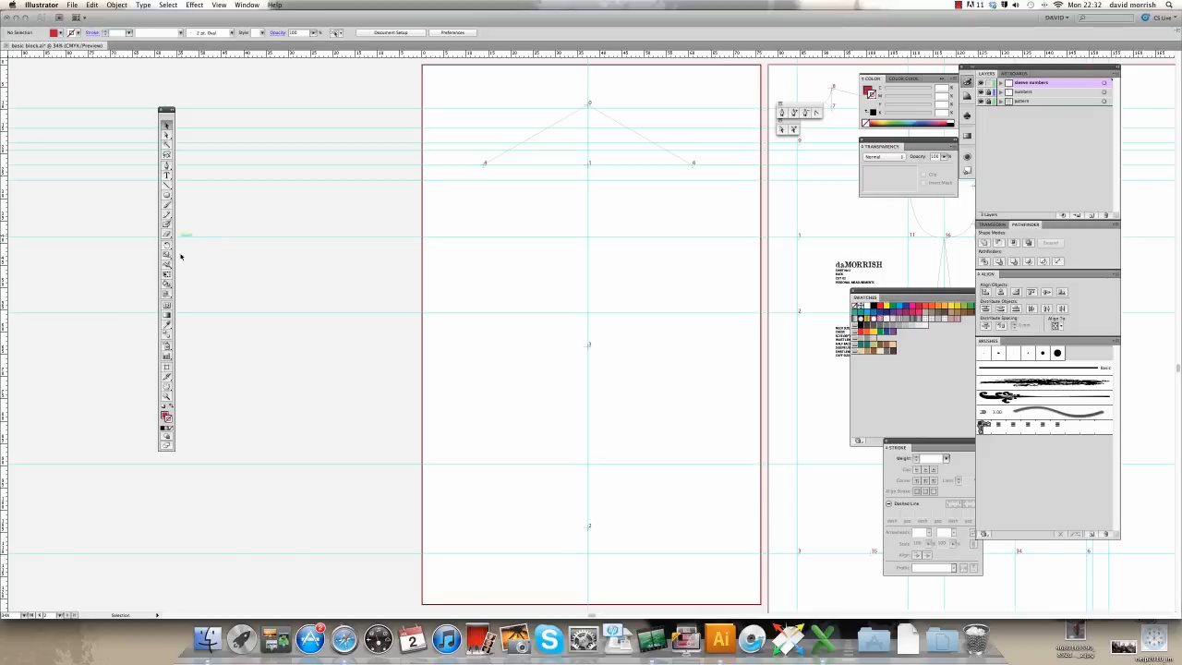
- Create a straight line segment 6.75 cm long at an angle of 90° and position it above marker 4
key(z)
drag(620, 88, 434, 224)
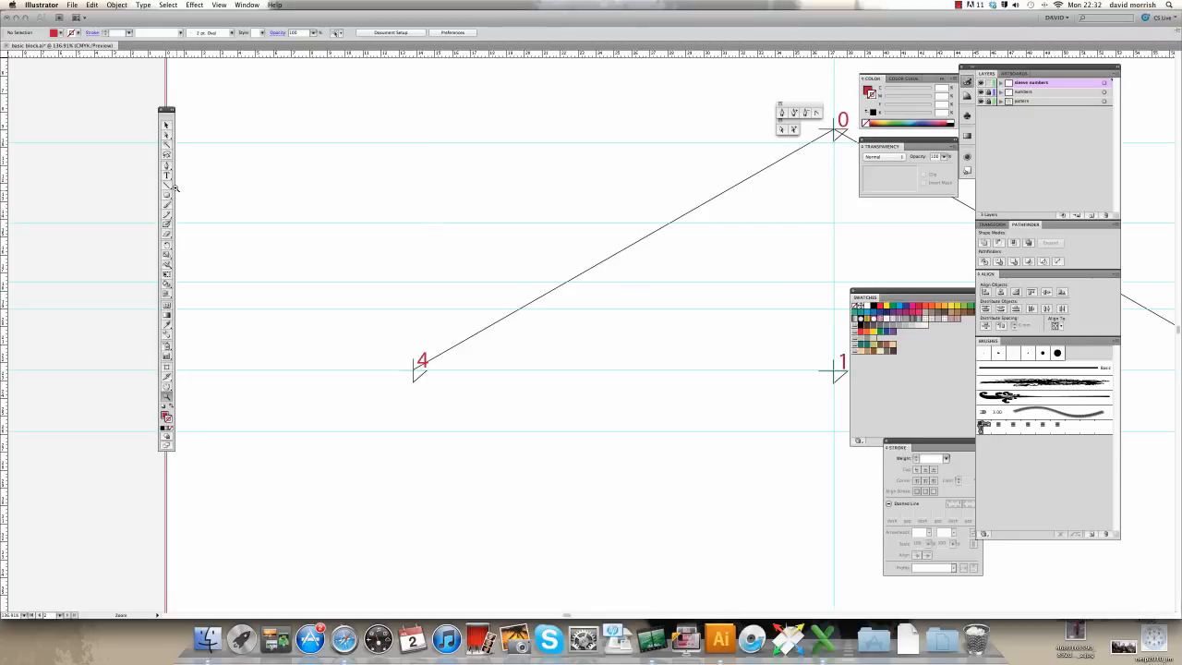
click(167, 186)
click(335, 195)
text(6)
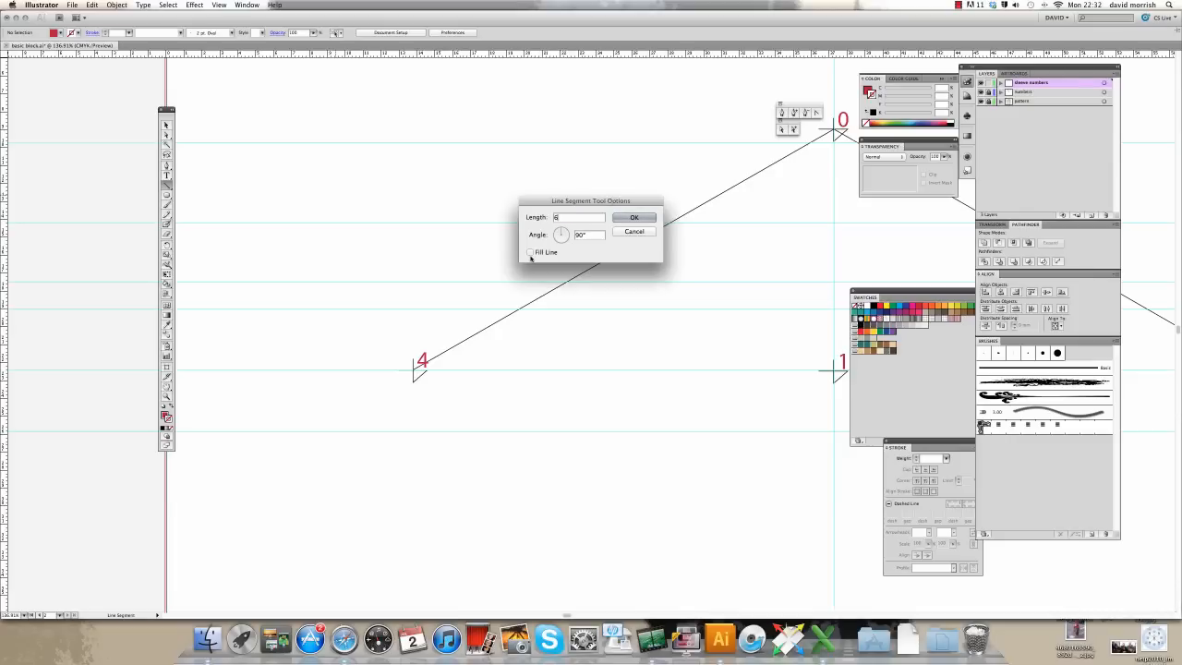
text(.75)
click(633, 217)
click(167, 125)
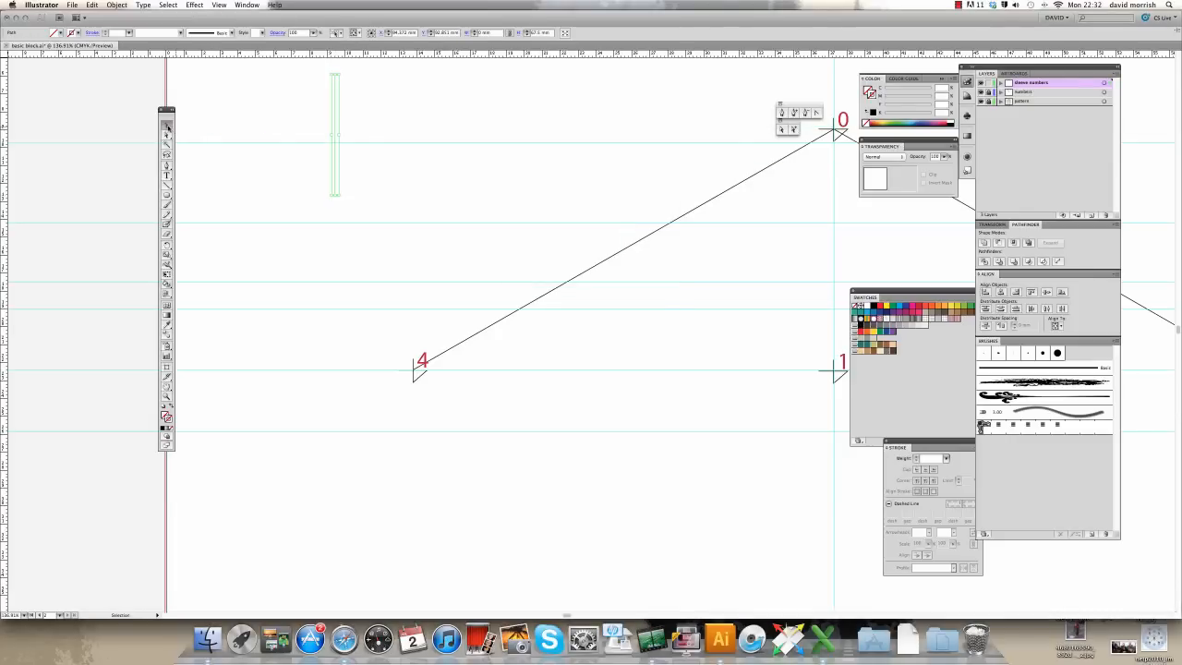
drag(335, 120, 411, 166)
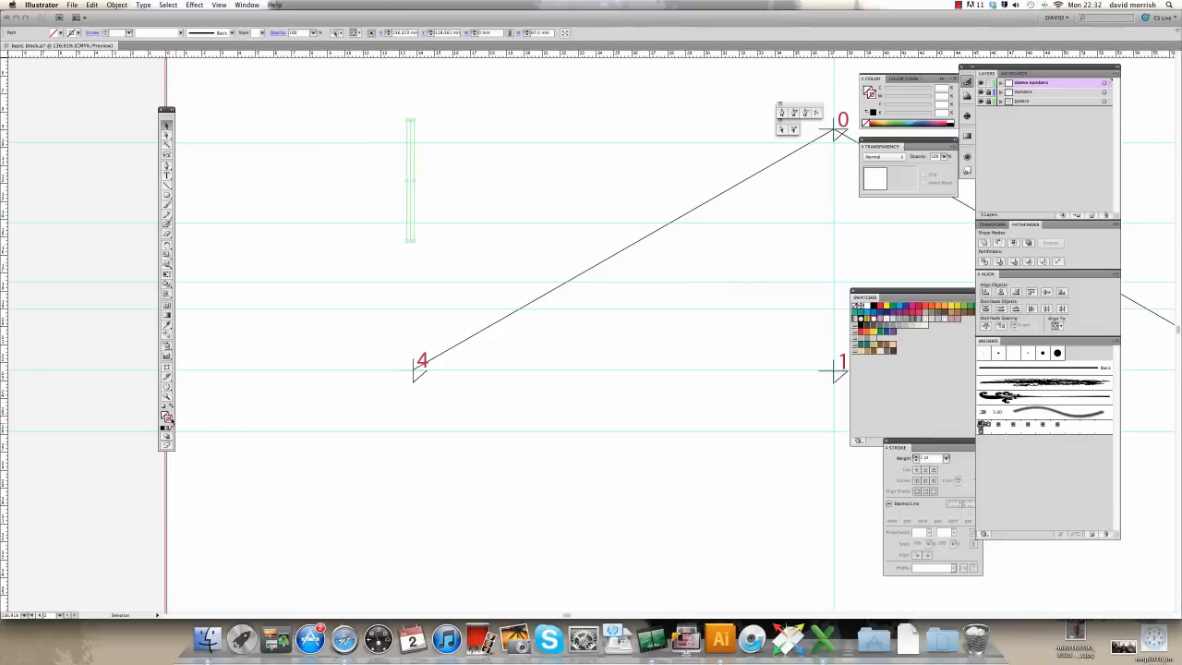
- Give the 6.75 cm line a blue stroke with a weight of 2 pt
click(873, 317)
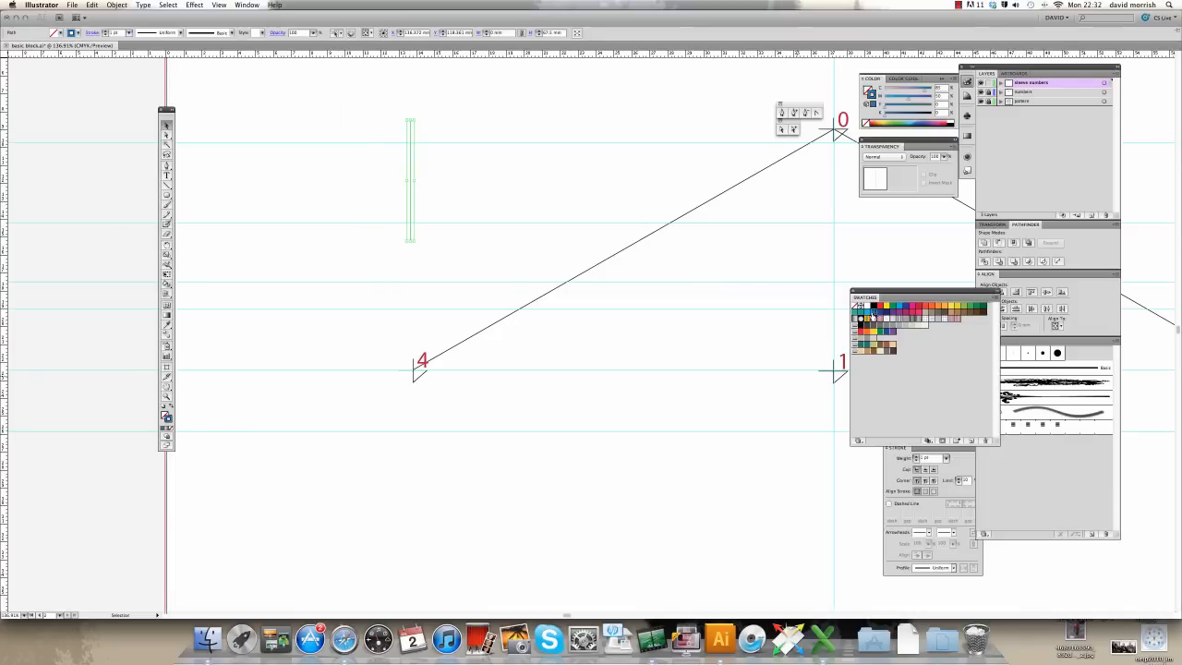
click(943, 457)
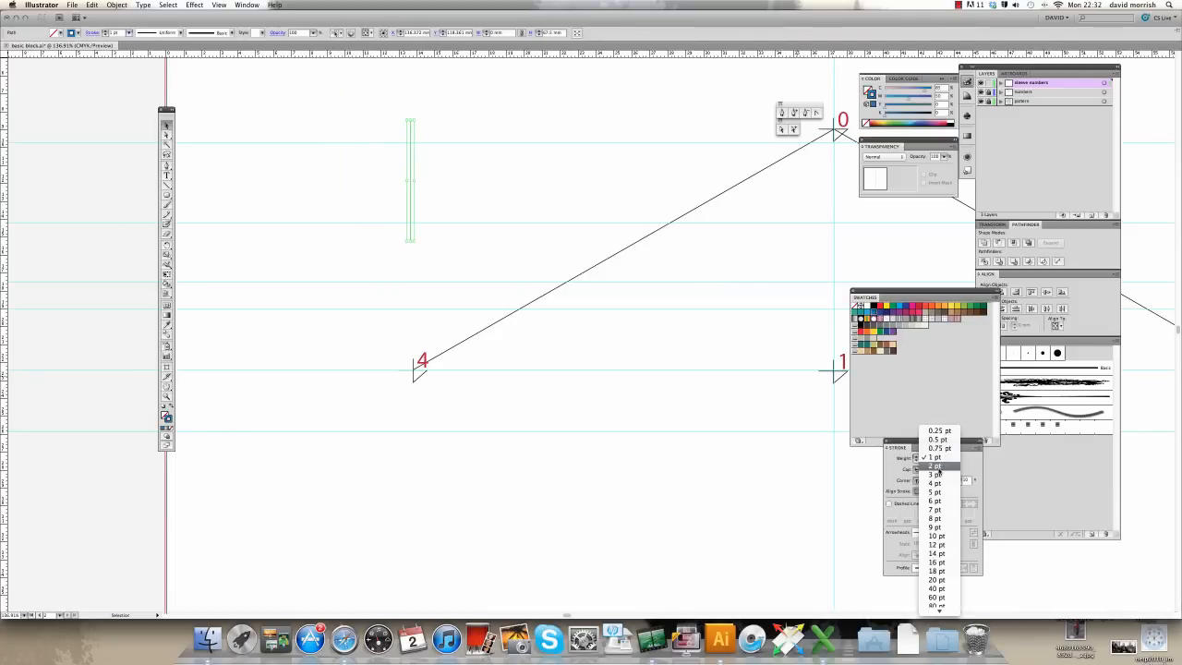
click(935, 466)
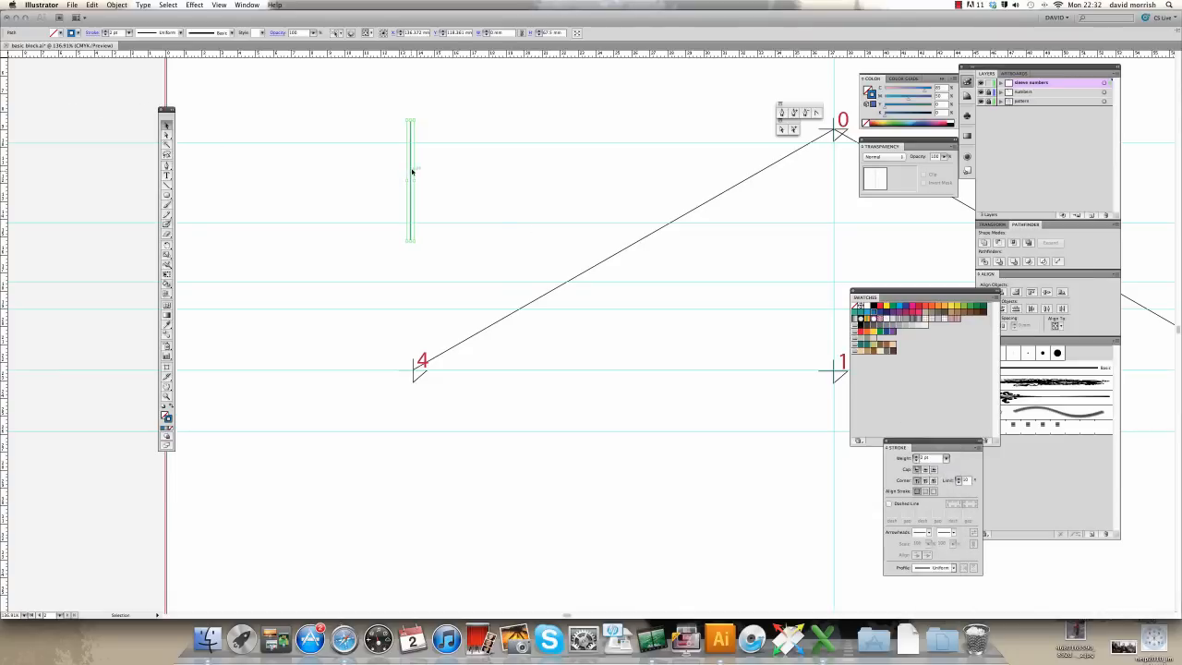
- Move the blue 6.75 cm line so its lower end sits exactly on the centre point of marker 4
drag(411, 166, 413, 276)
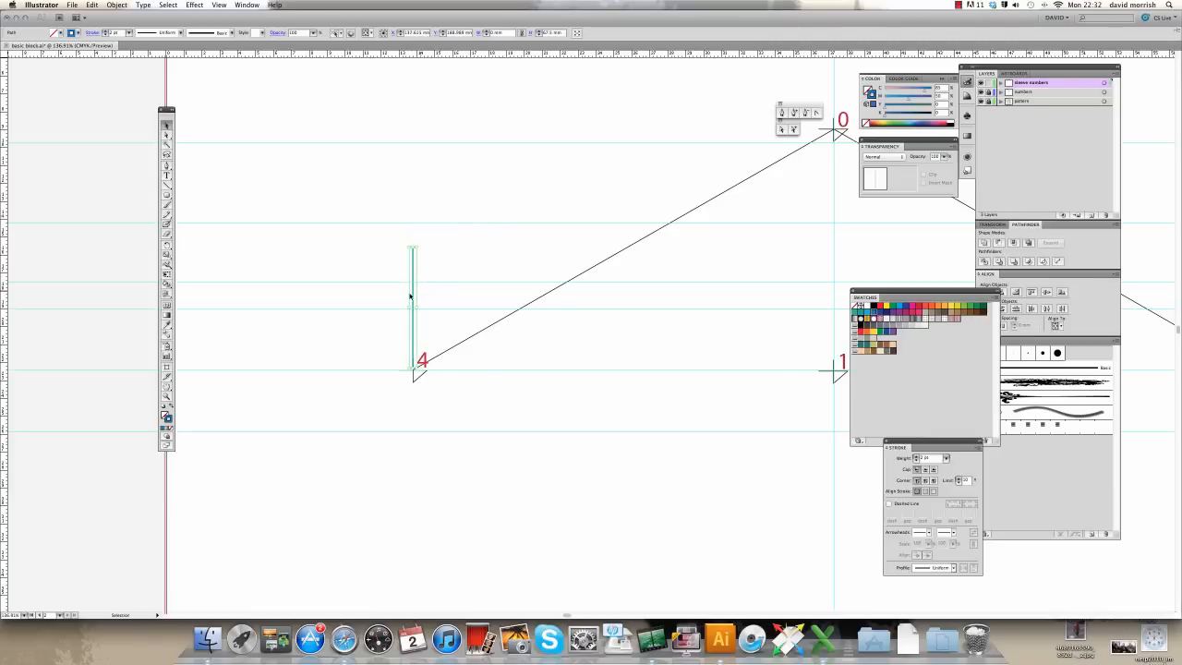
click(166, 395)
drag(325, 338, 494, 416)
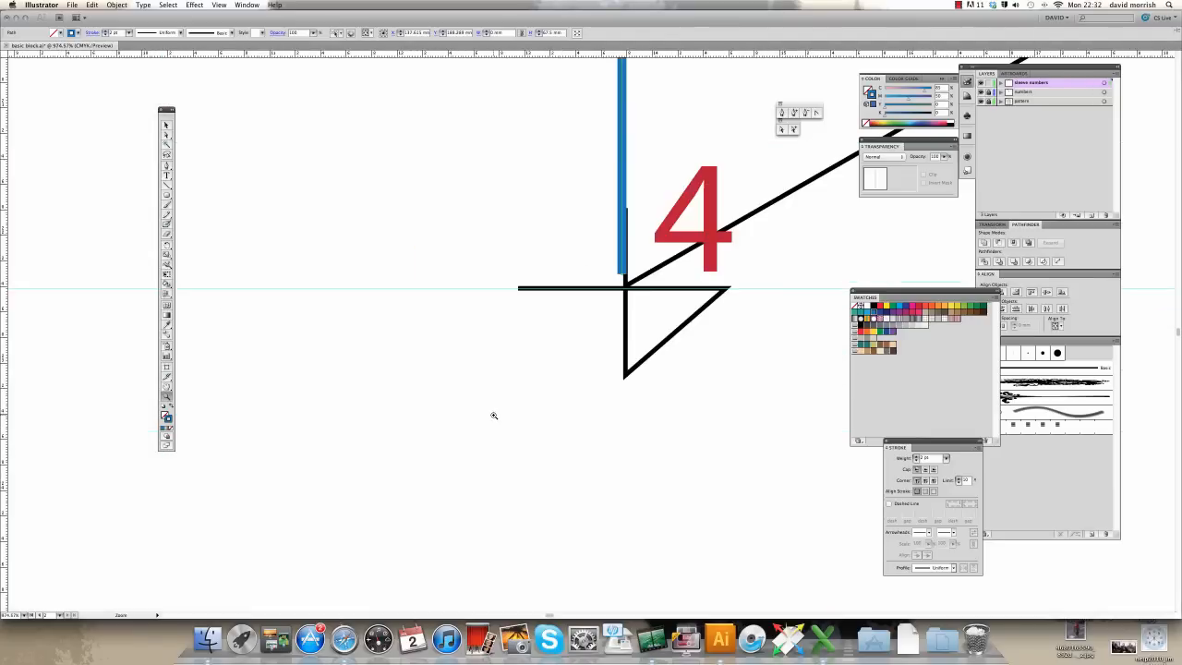
key(Down)
key(Down)
key(Down)
key(Down)
key(Right)
key(Right)
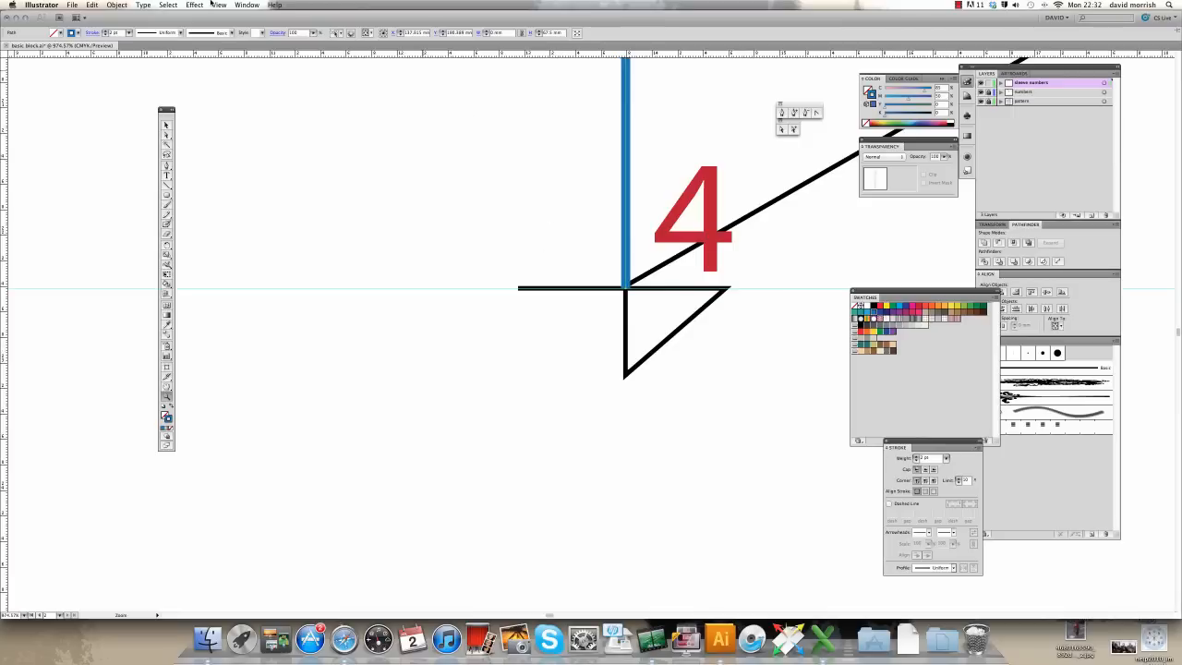
- Rotate the blue line about point 4 until it lies along the diagonal from 4 to 0, and deselect it
key(super+minus)
key(super+minus)
key(super+minus)
key(super+minus)
key(super+minus)
key(super+minus)
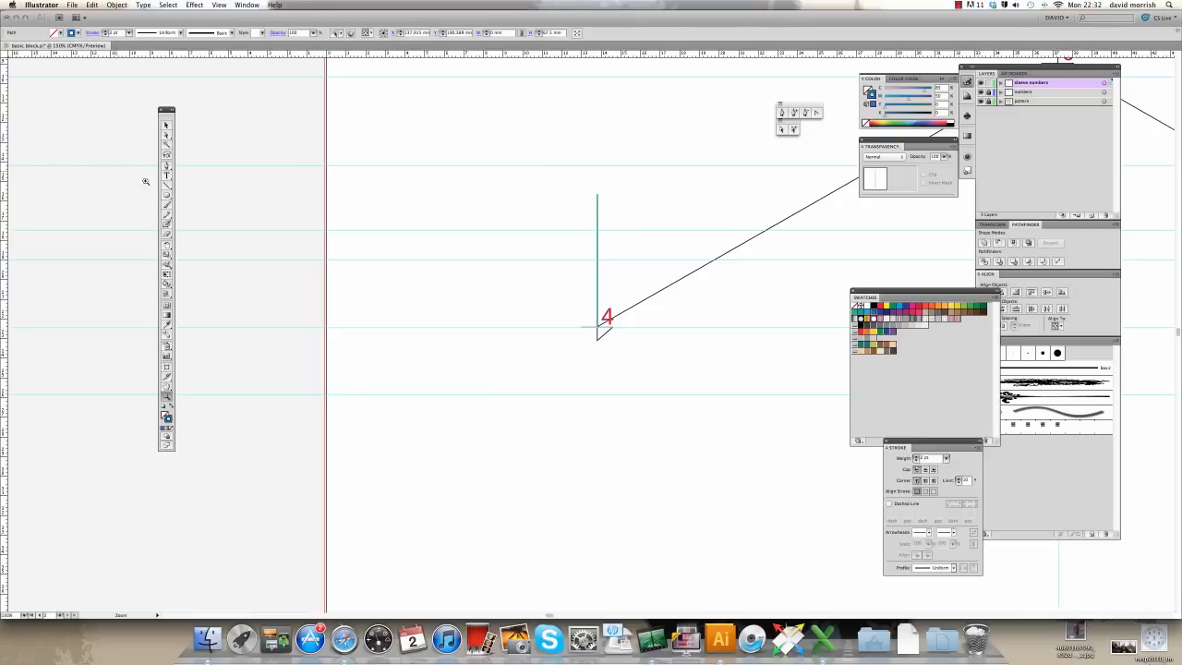
click(168, 243)
drag(597, 196, 718, 261)
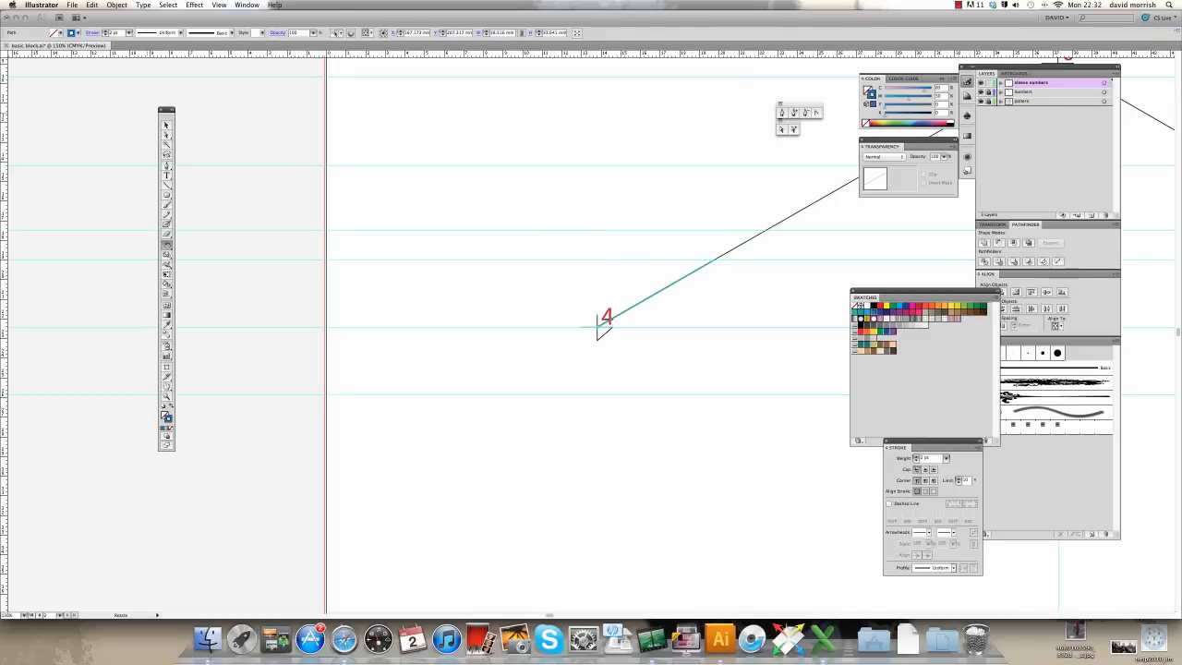
click(166, 124)
click(400, 129)
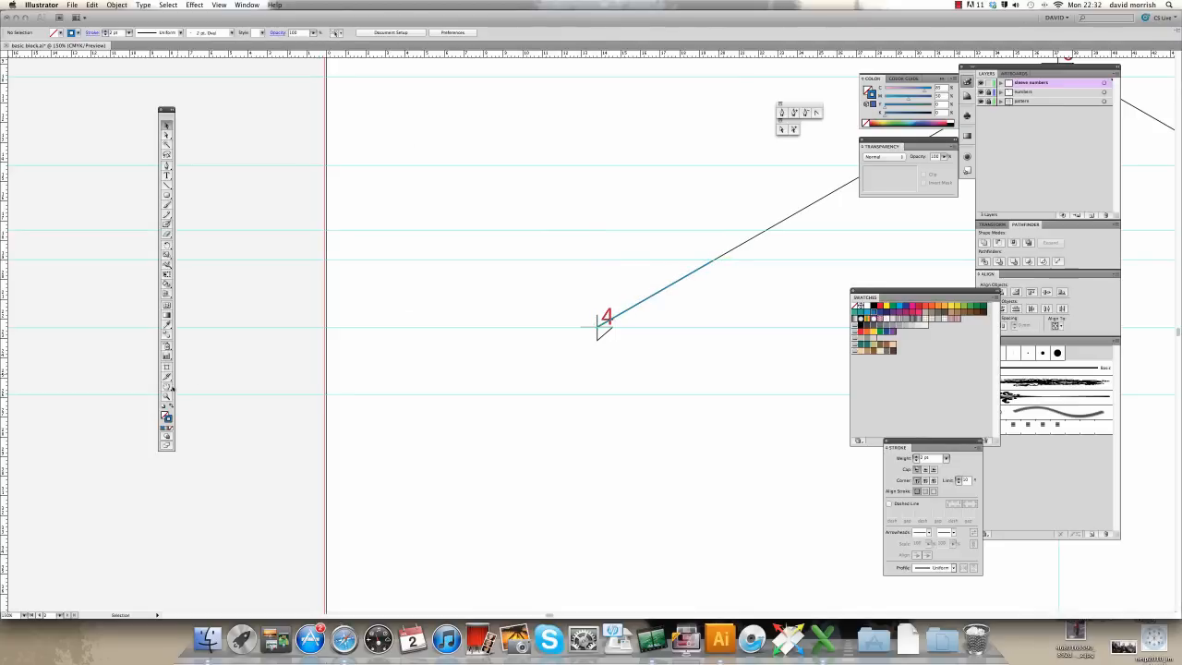
- Examine how the blue line's upper end aligns with the diagonal, and return to the full artboard view
key(z)
drag(708, 265, 781, 317)
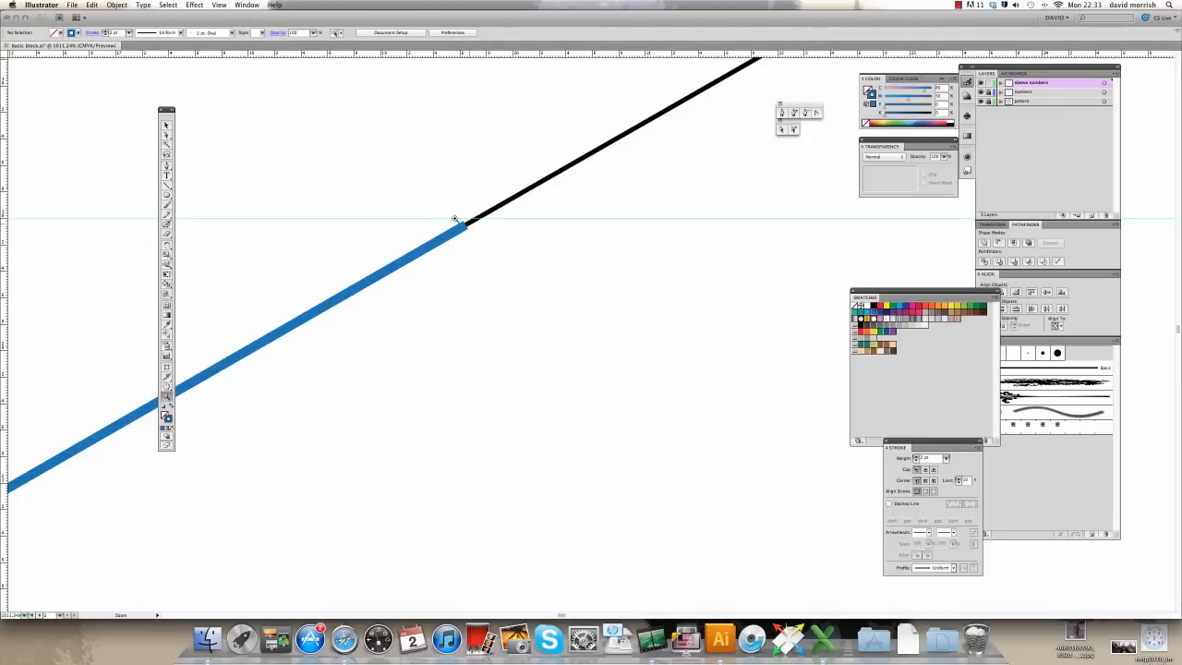
scroll(277, 225, right, 1)
scroll(280, 216, right, 10)
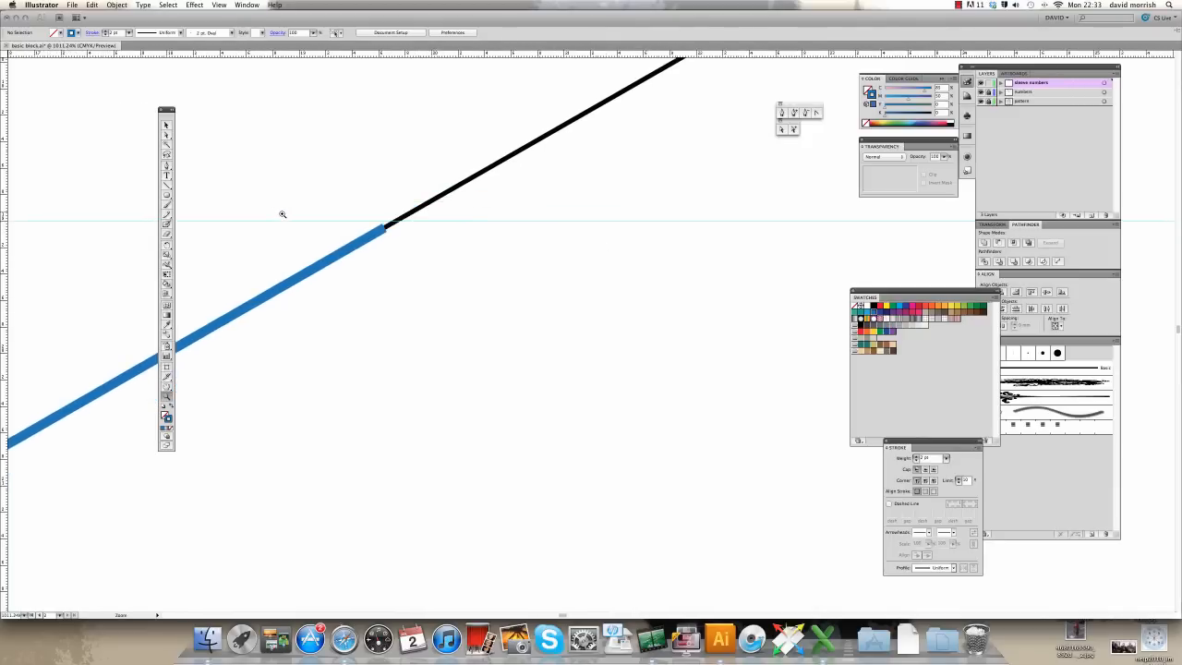
scroll(212, 92, left, 3)
scroll(253, 55, left, 10)
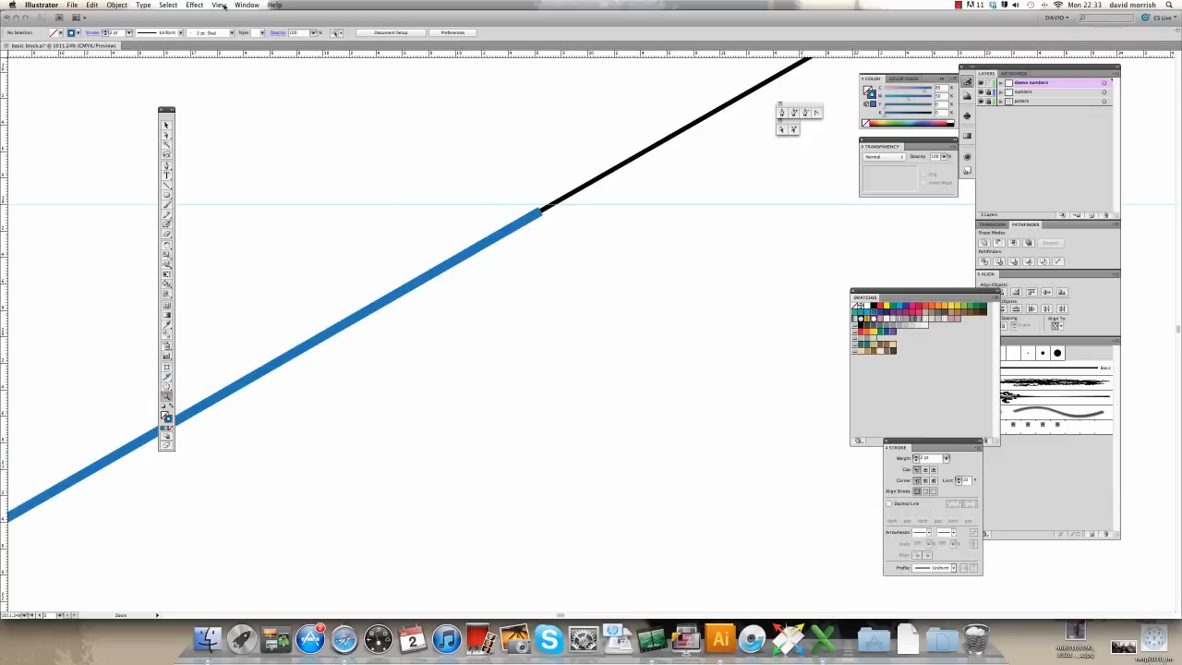
click(219, 5)
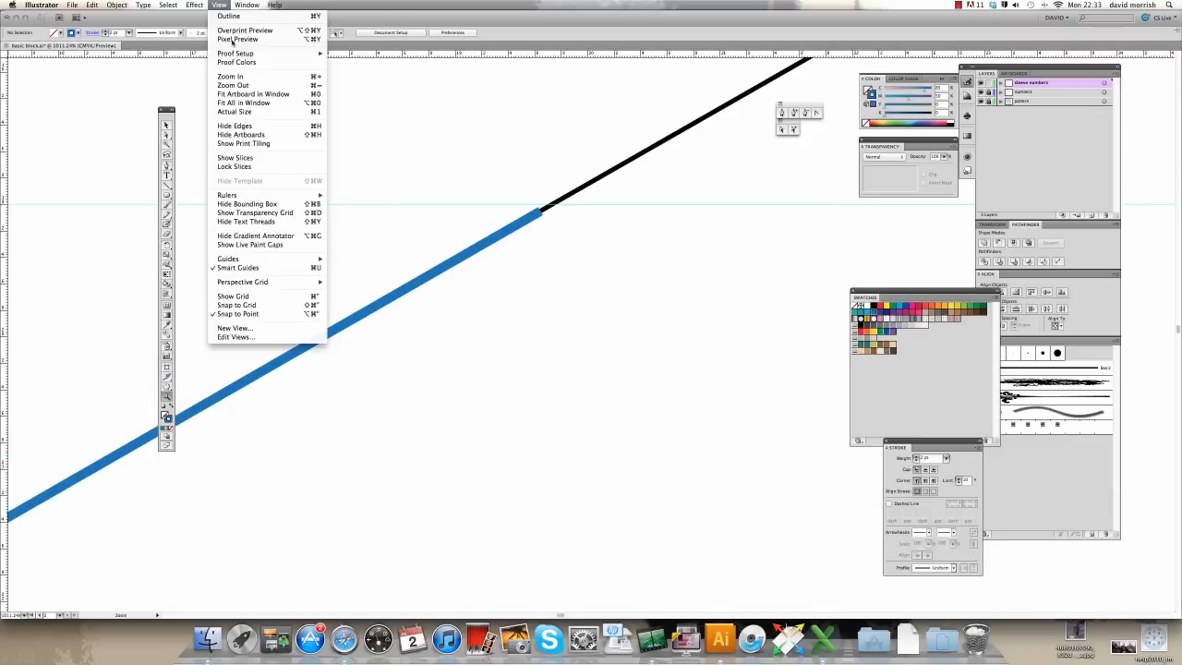
click(241, 94)
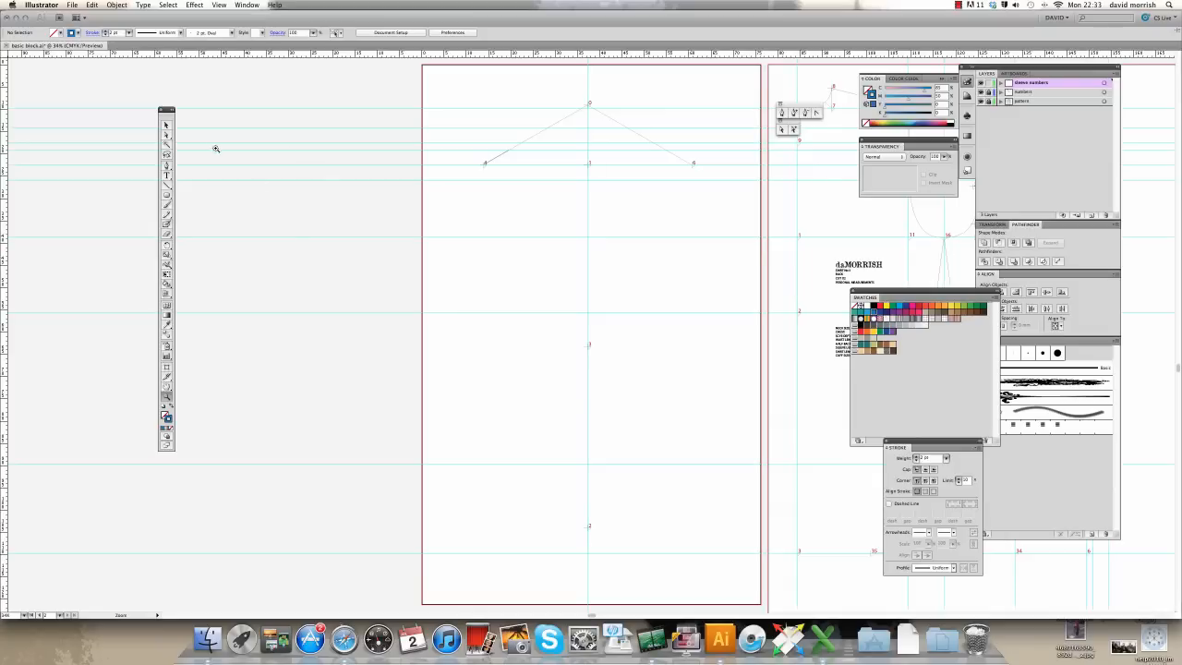
- Duplicate marker 0 and position the copy with its crosshair on the upper end of the blue line
key(v)
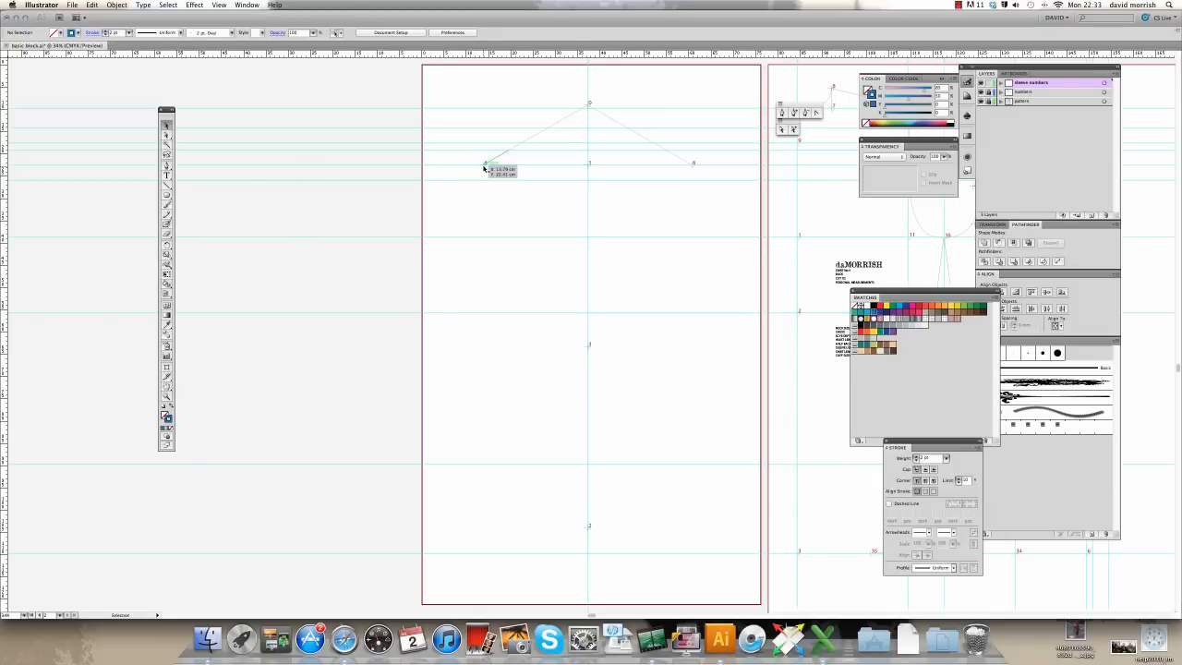
click(483, 166)
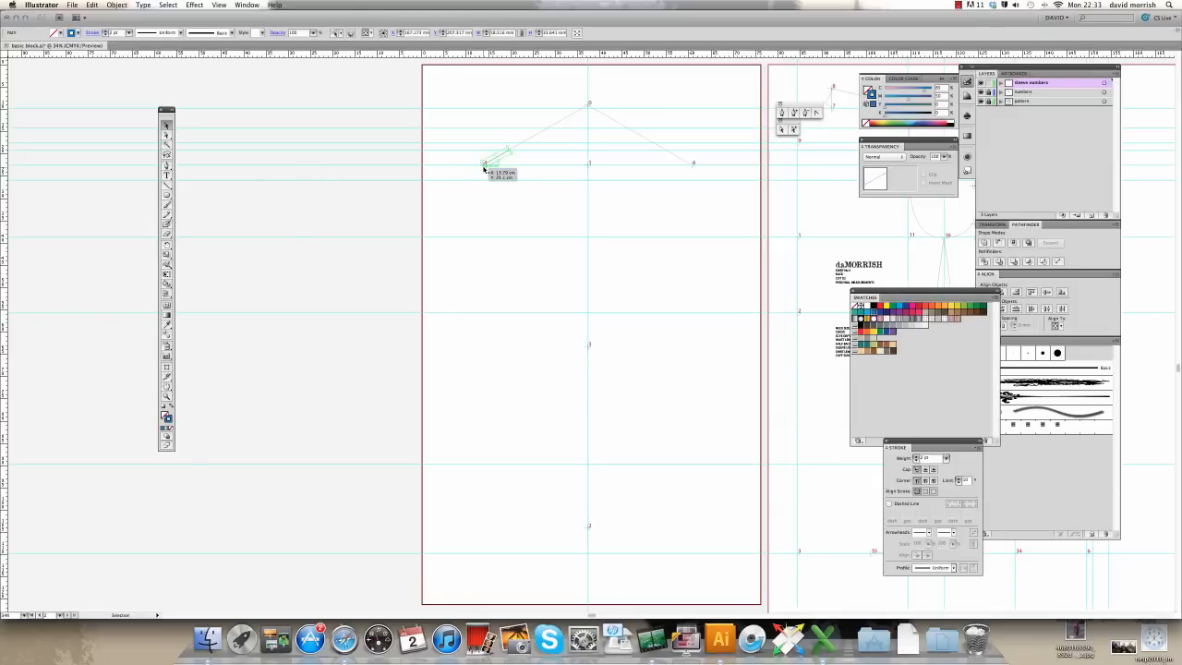
click(590, 103)
click(91, 5)
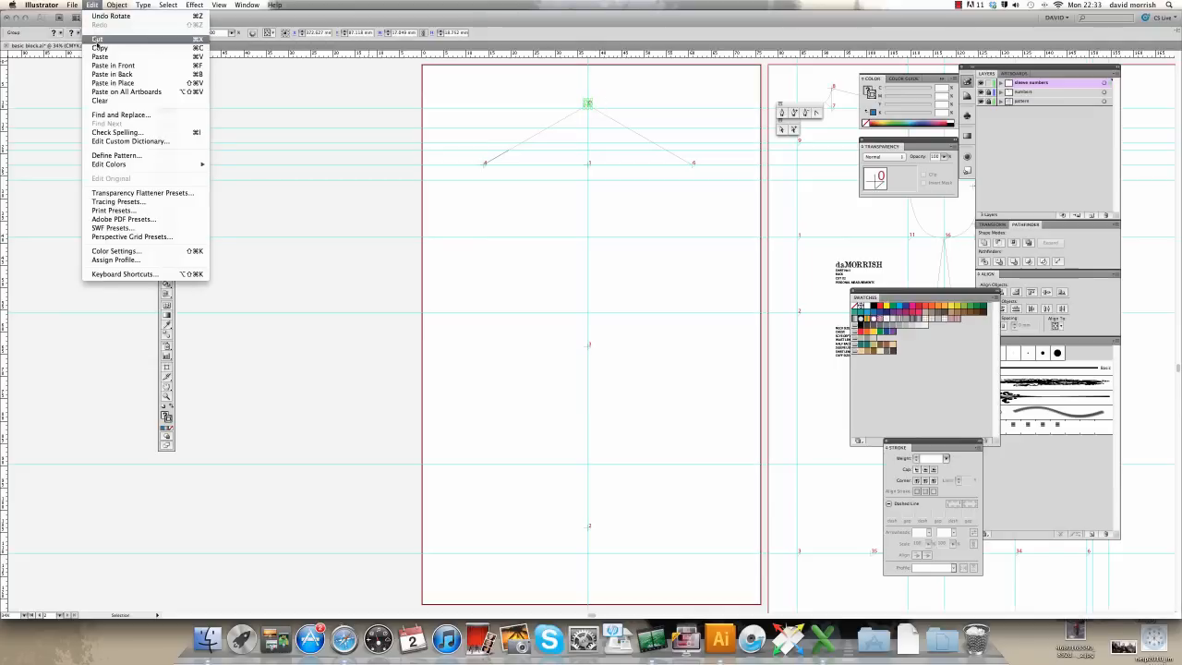
click(106, 73)
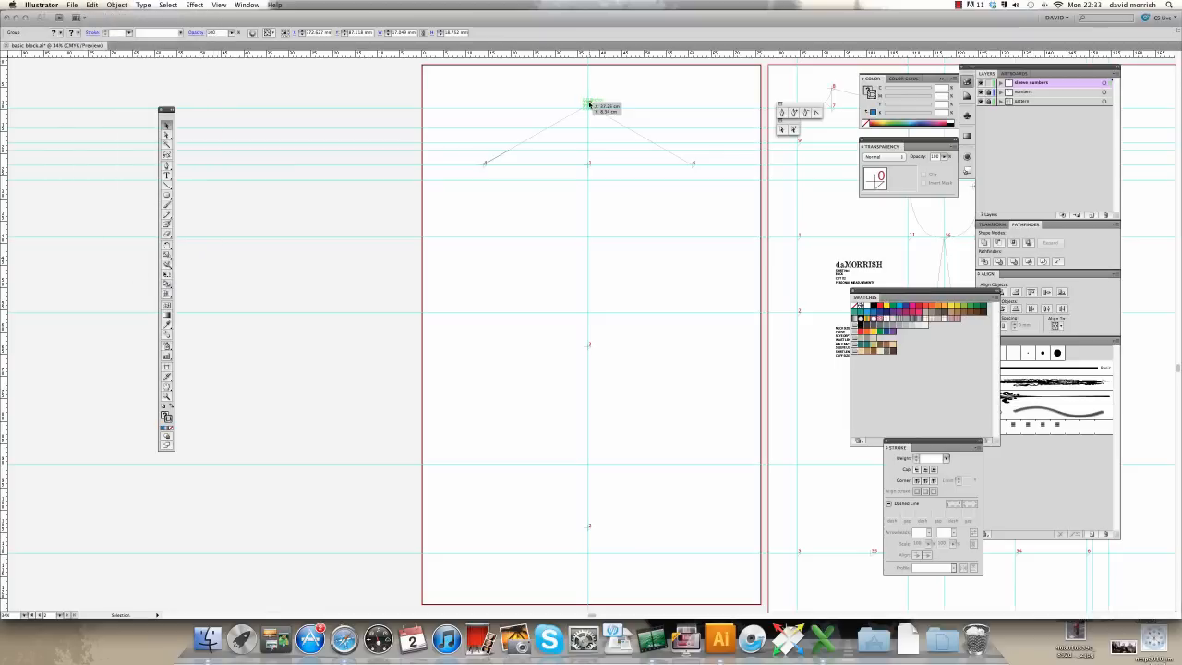
drag(589, 104, 530, 183)
key(z)
click(167, 124)
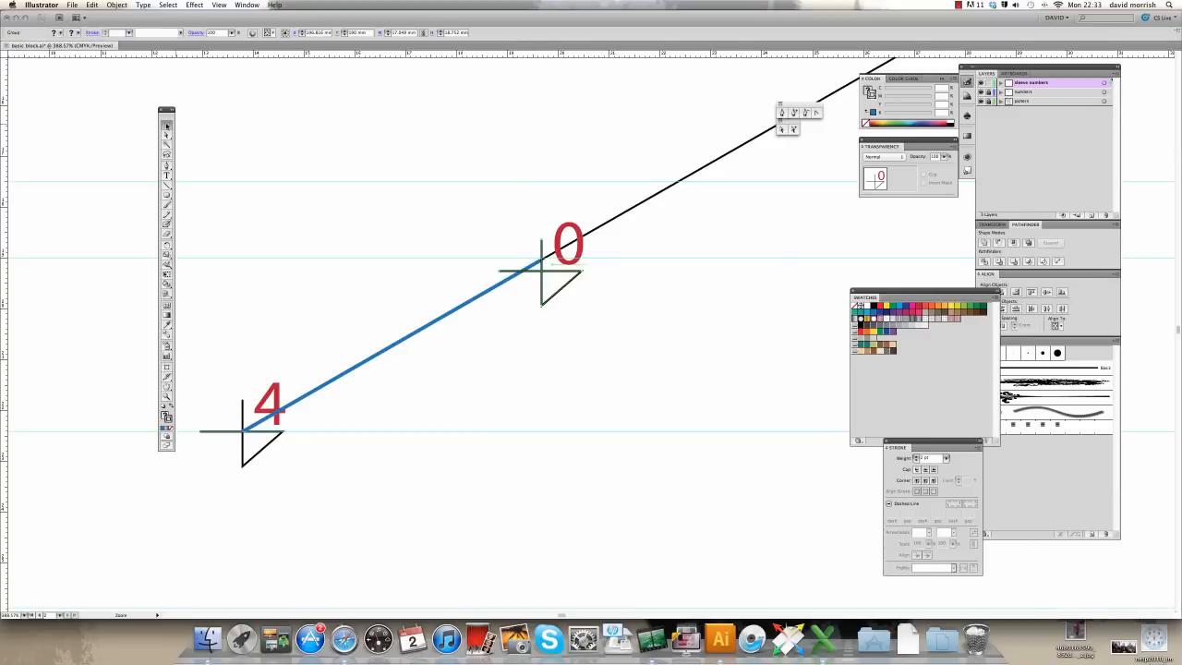
key(Up)
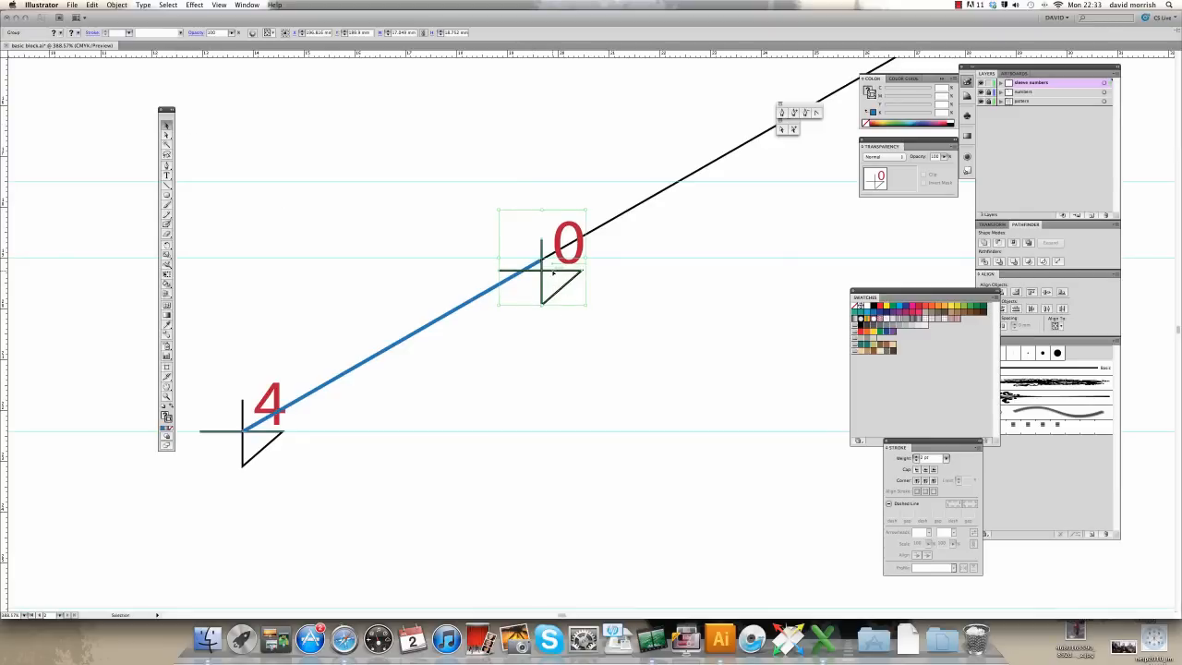
drag(554, 273, 554, 256)
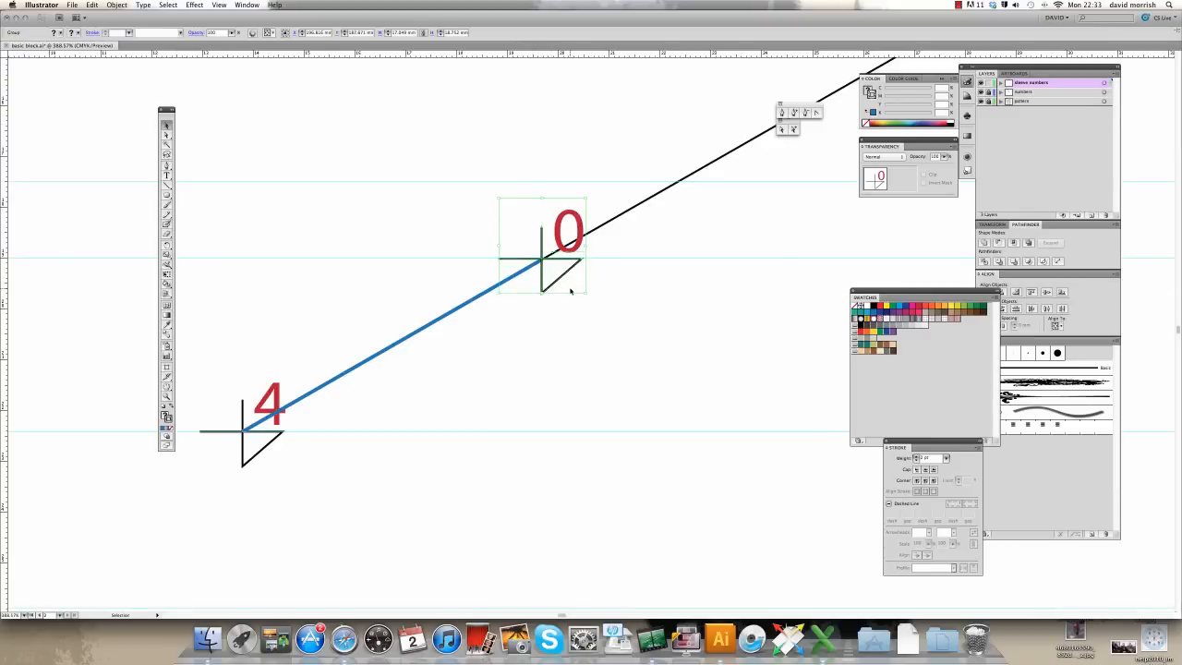
- Change the number on the duplicated marker to 8, leave isolation mode and deselect it
click(601, 305)
double_click(583, 238)
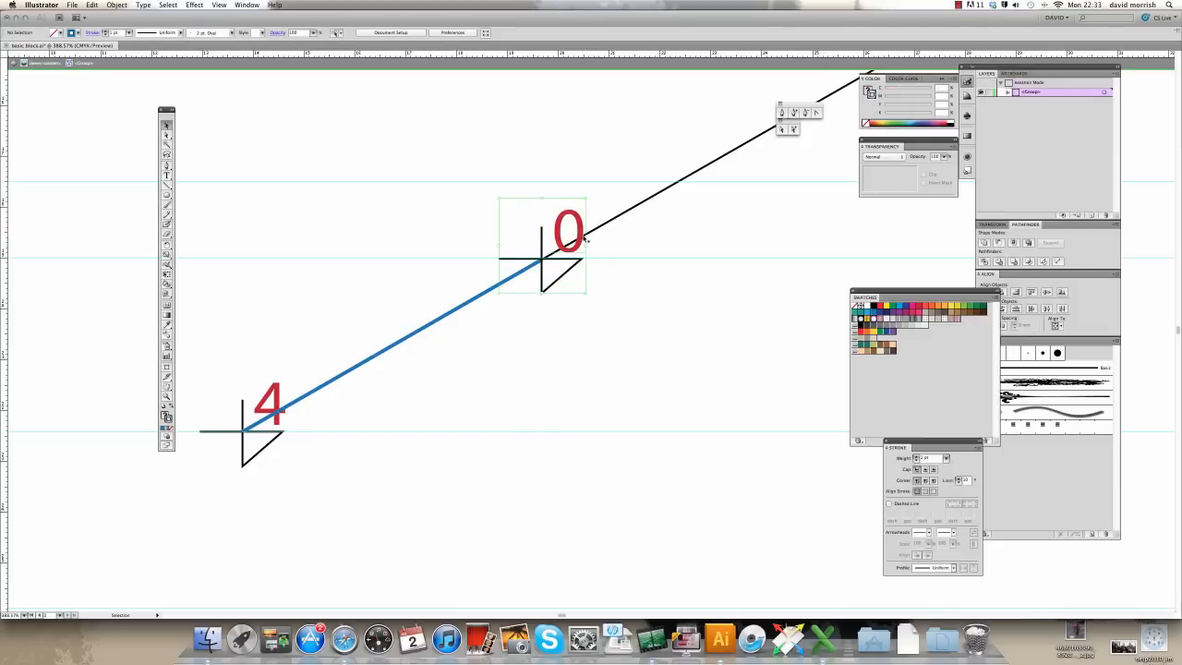
double_click(583, 238)
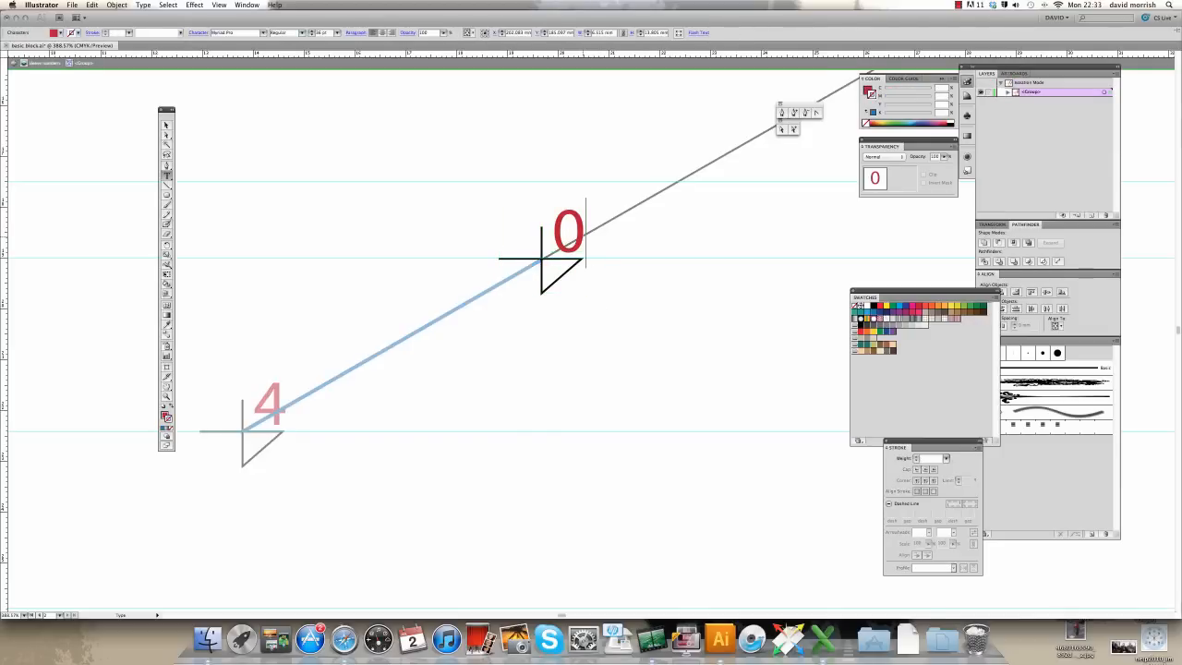
key(BackSpace)
text(8)
click(168, 125)
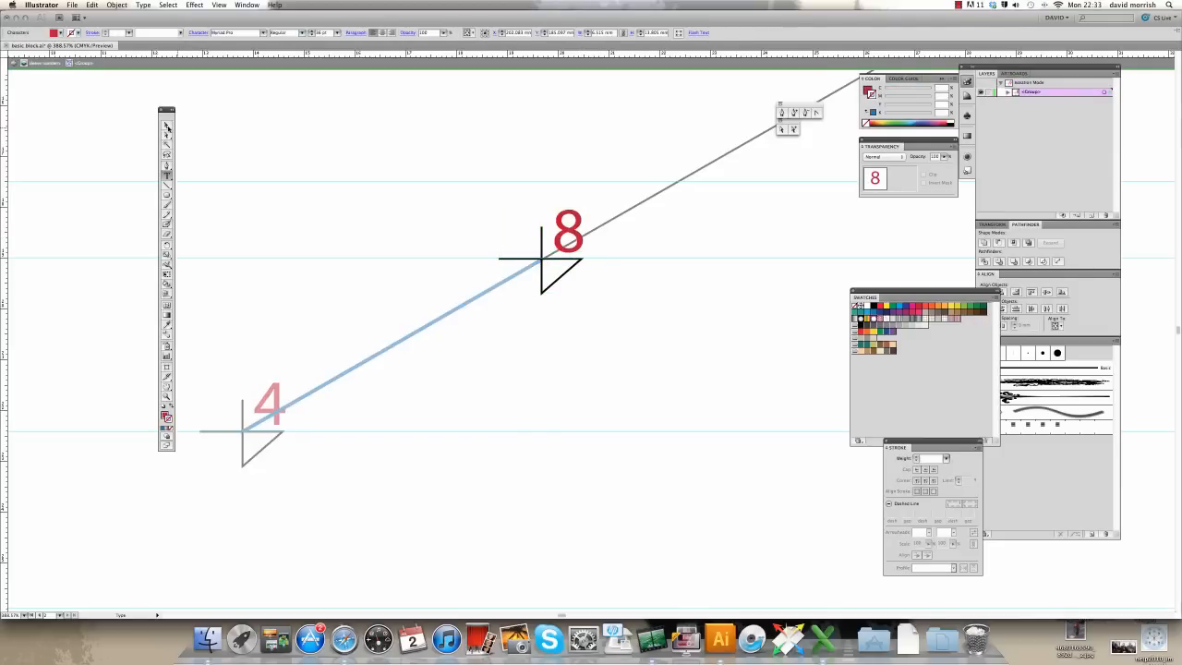
click(354, 64)
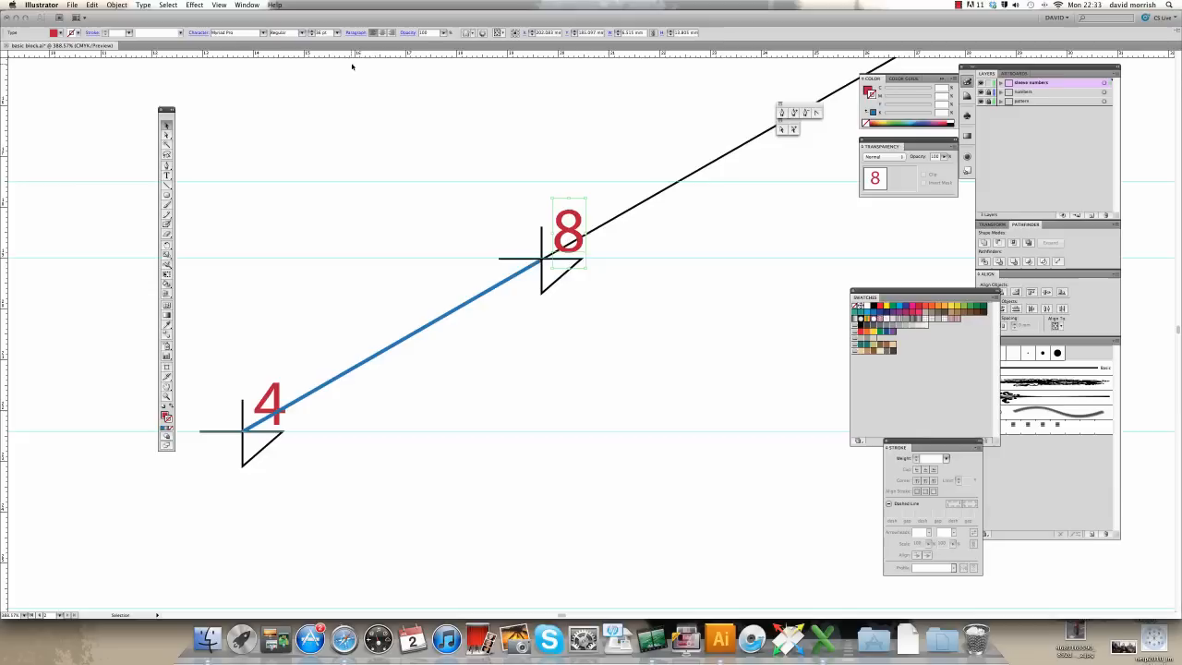
click(444, 231)
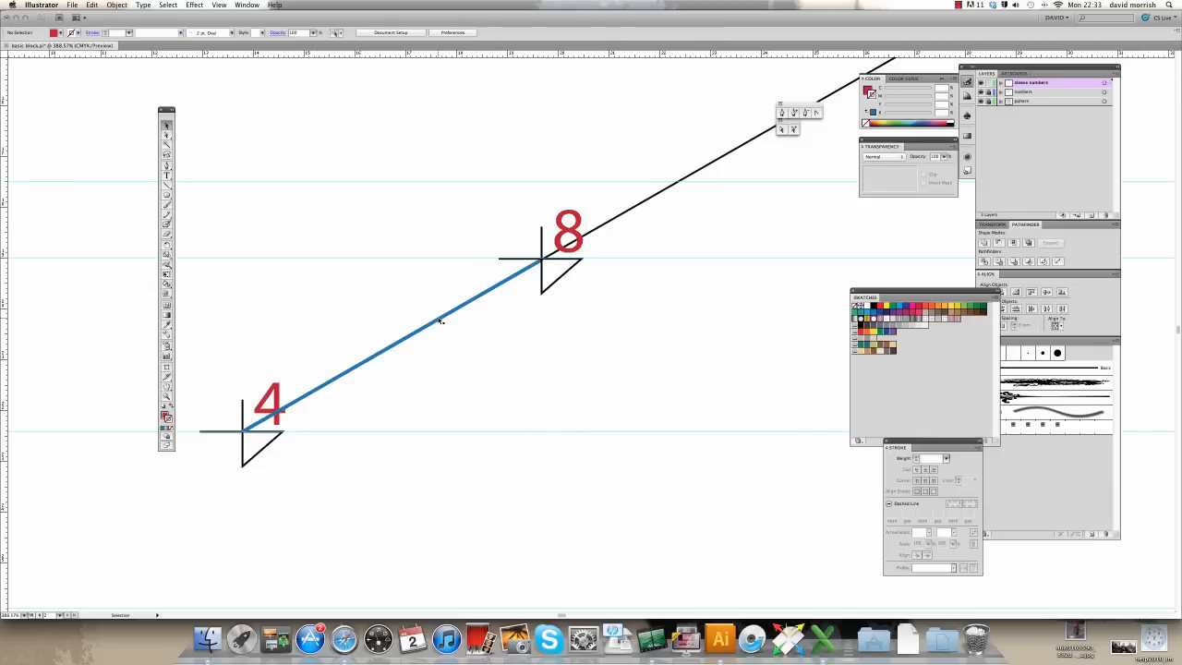
- Move the blue line up along the diagonal so it starts at point 8, and deselect it
drag(788, 301, 680, 359)
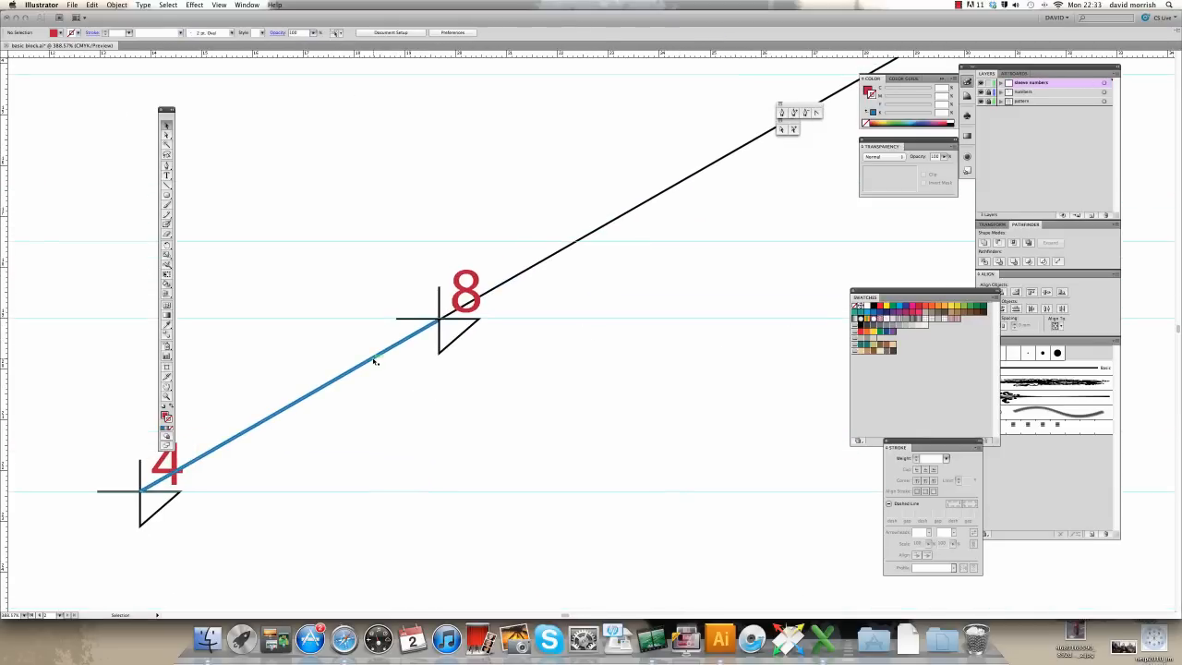
drag(374, 361, 673, 184)
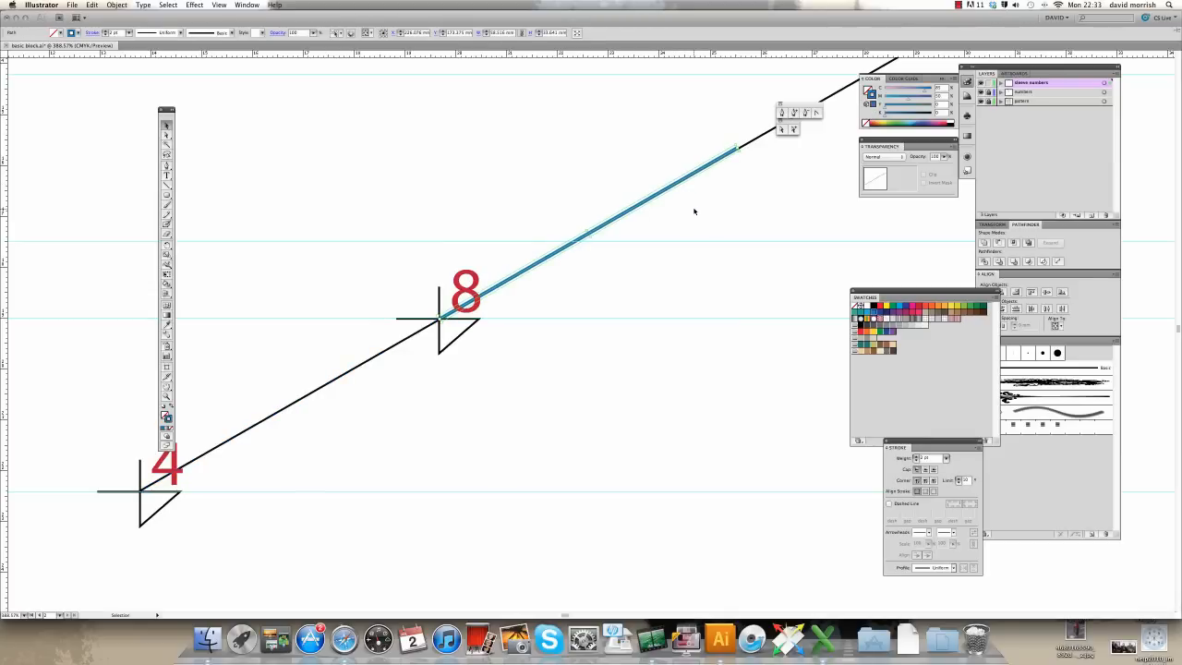
click(693, 207)
- Copy marker 8, paste it in place and move the copy to the upper end of the blue line
click(471, 279)
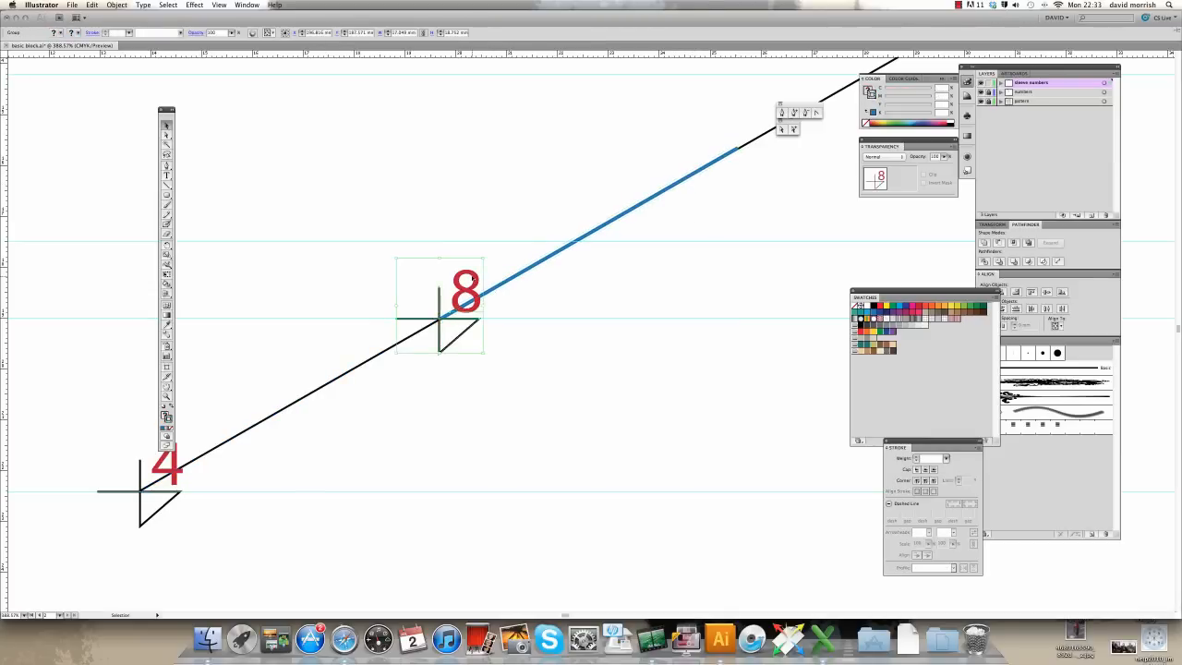
click(93, 4)
click(101, 50)
click(93, 5)
click(106, 83)
drag(465, 292, 768, 123)
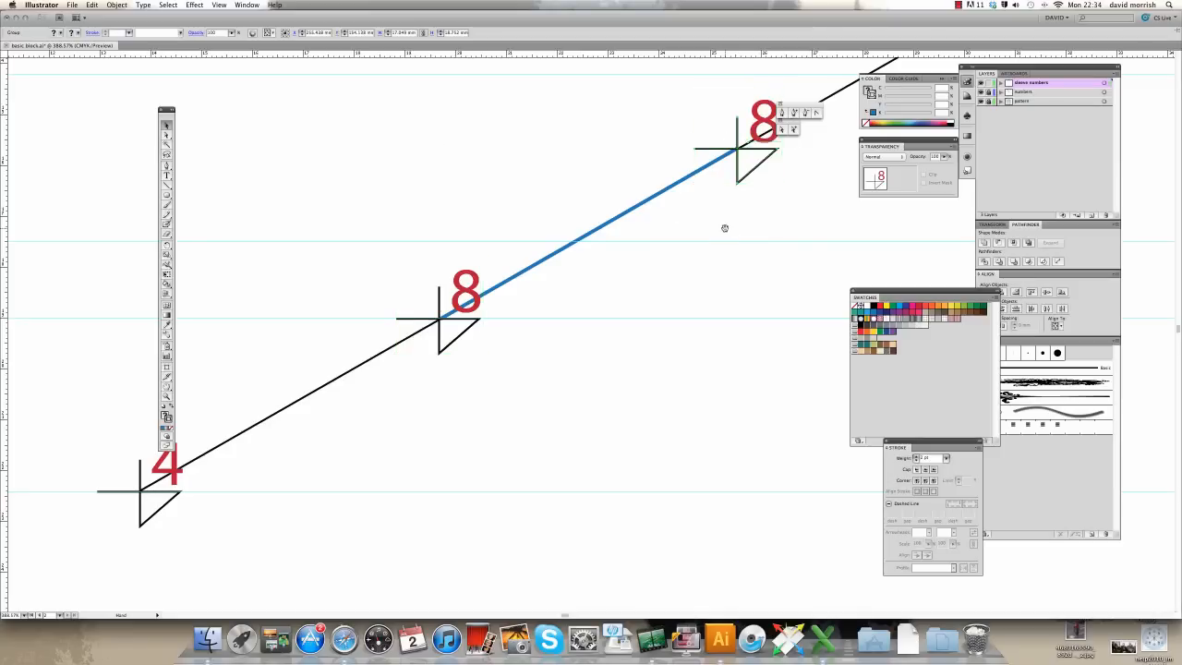
- Change the number on the upper copy of marker 8 to 9 and leave isolation mode
scroll(601, 308, right, 5)
scroll(601, 309, up, 3)
double_click(575, 235)
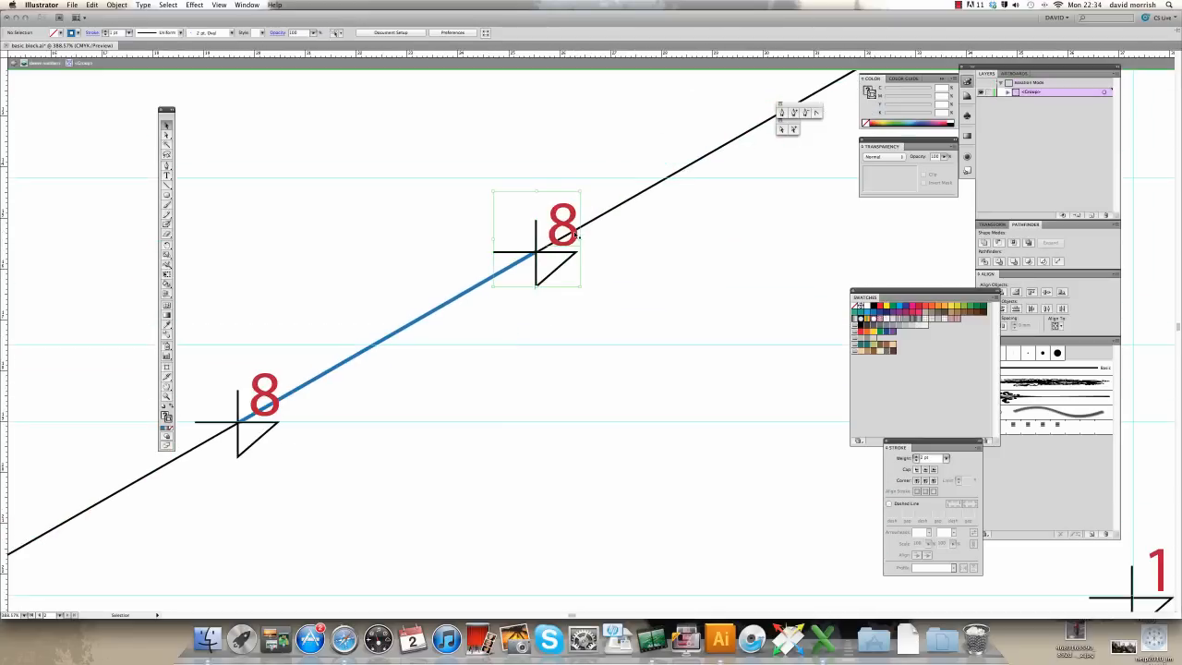
double_click(576, 235)
key(BackSpace)
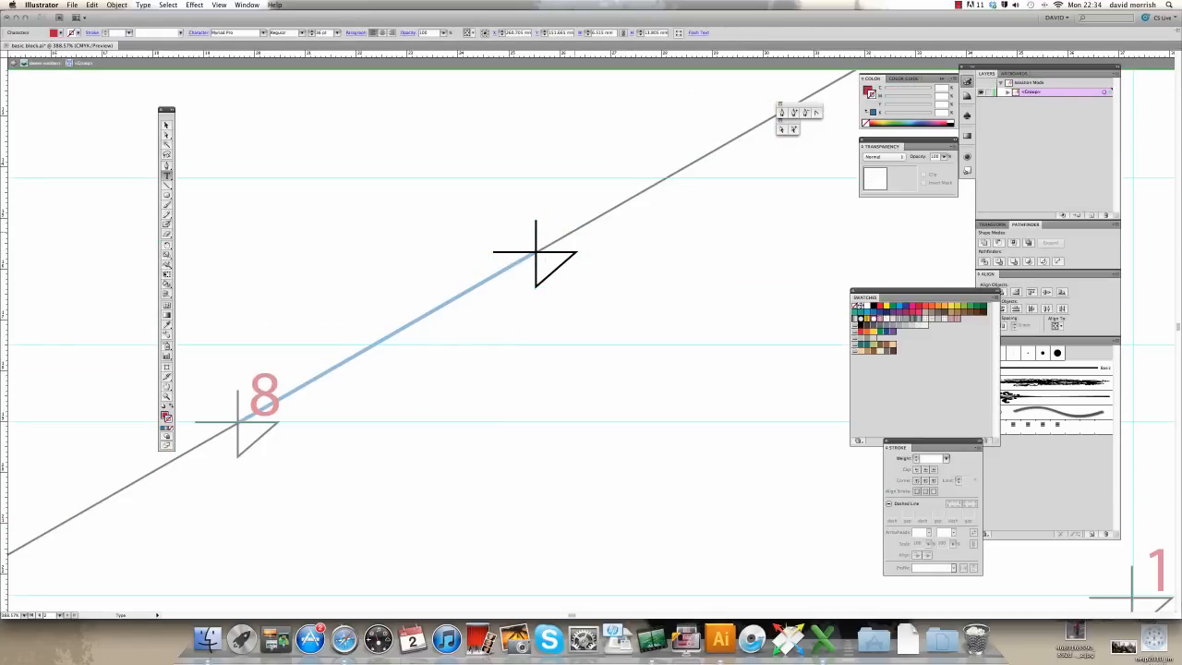
text(9)
click(166, 124)
click(268, 65)
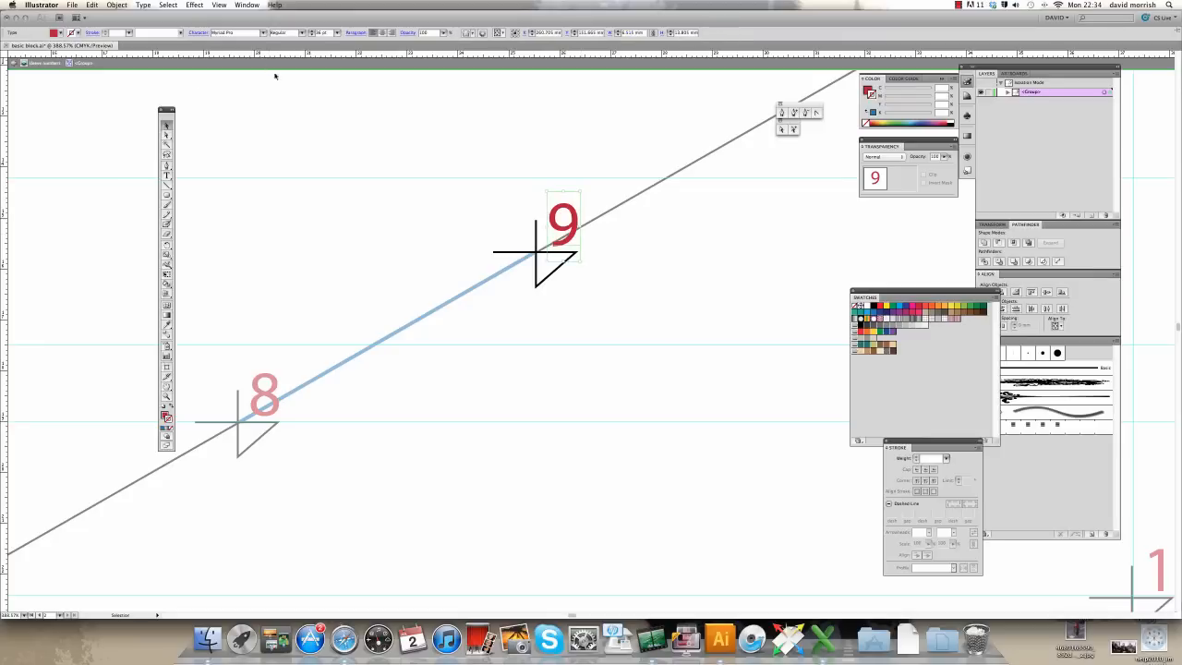
- Move the blue line up along the diagonal so its lower end starts at point 9
key(space)
drag(697, 277, 496, 388)
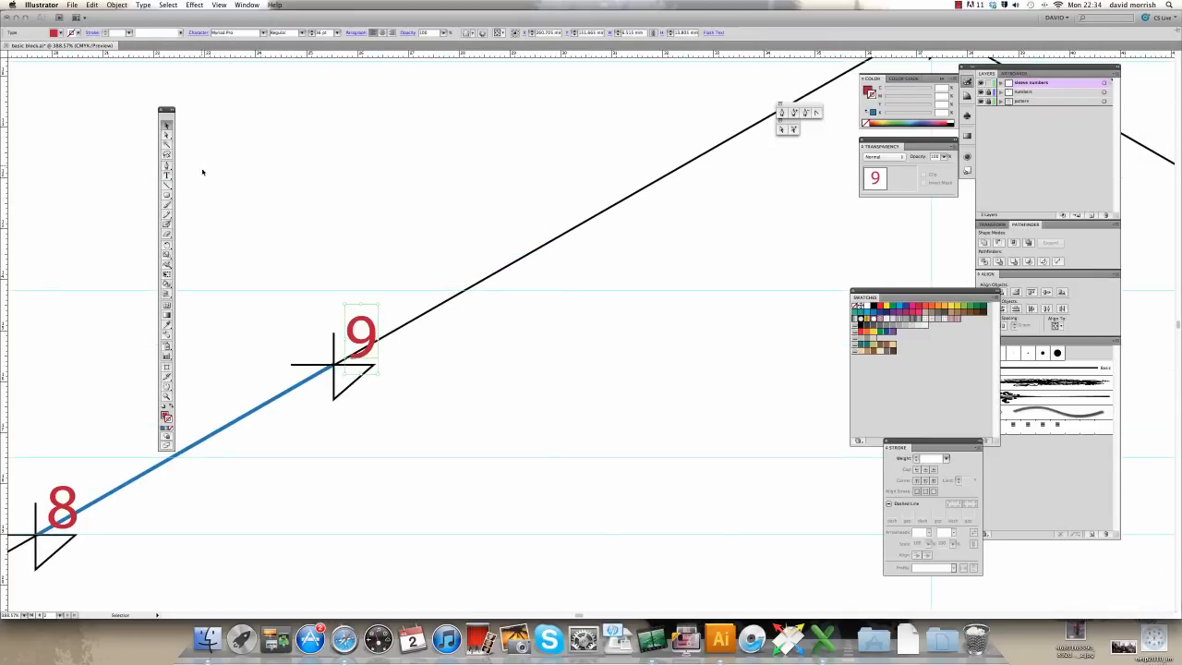
click(289, 390)
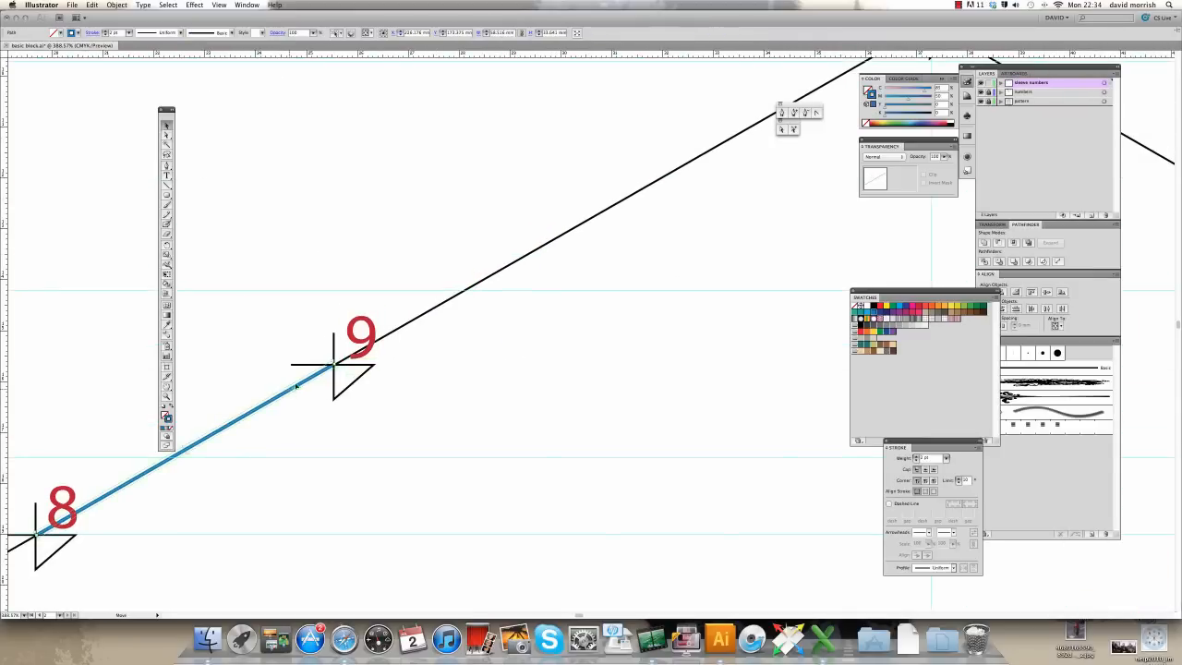
drag(296, 386, 591, 219)
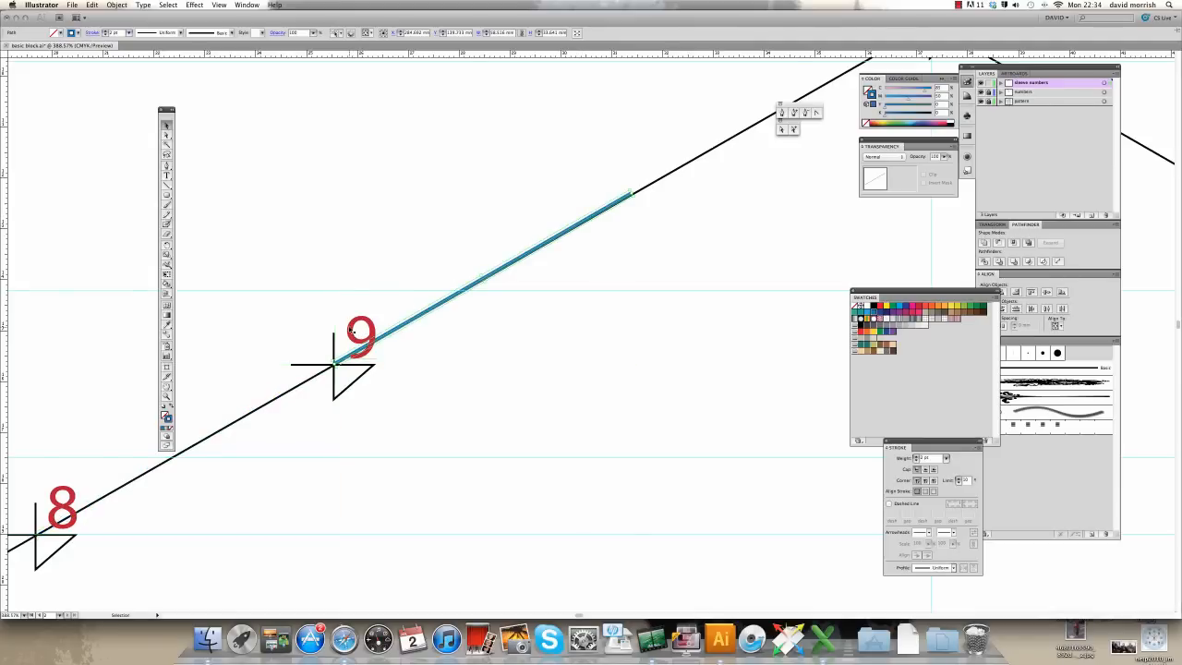
- Copy marker 9, paste it in place and move the copy precisely onto the upper end of the blue line
click(351, 331)
click(102, 6)
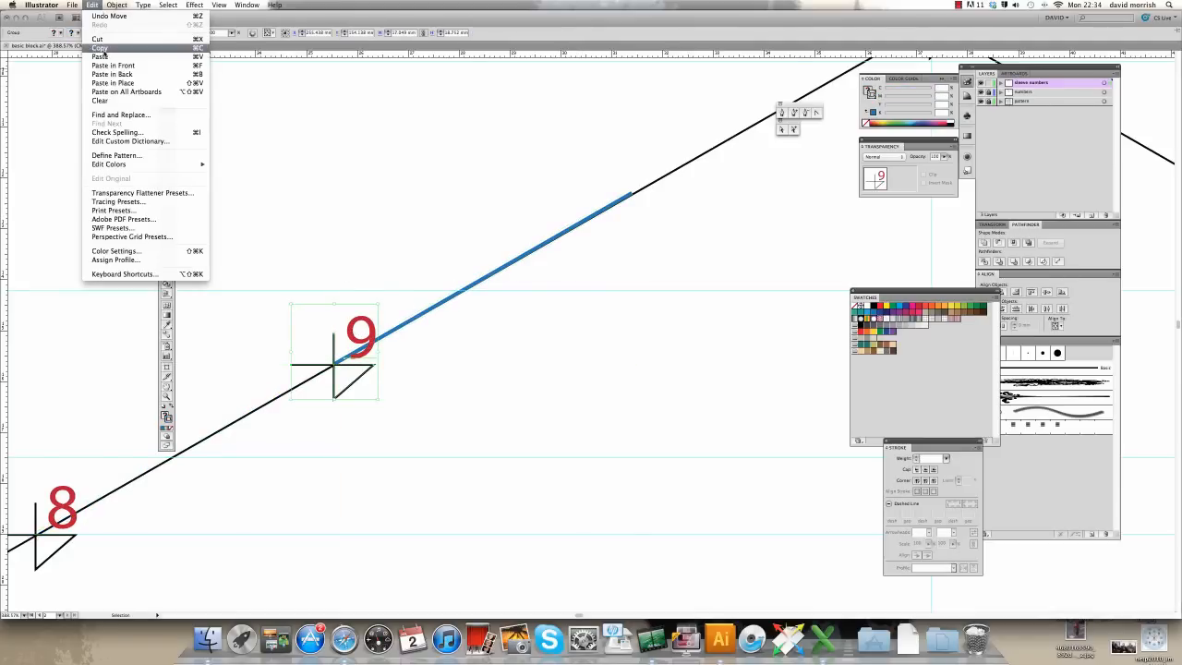
click(109, 75)
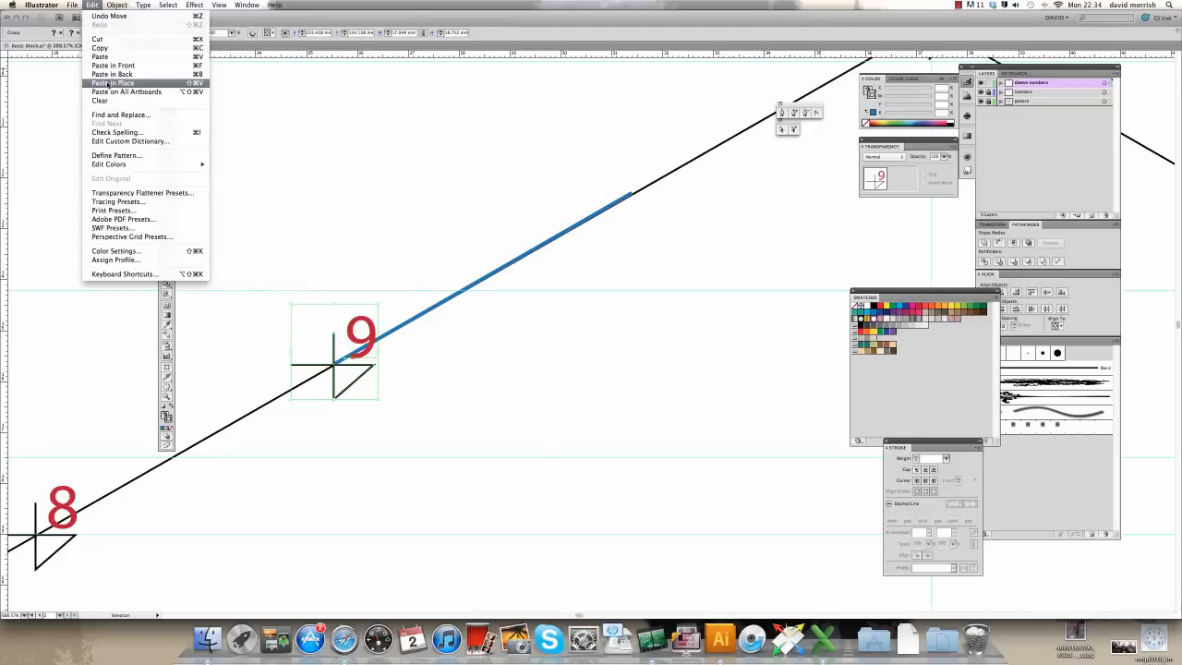
drag(362, 341, 661, 171)
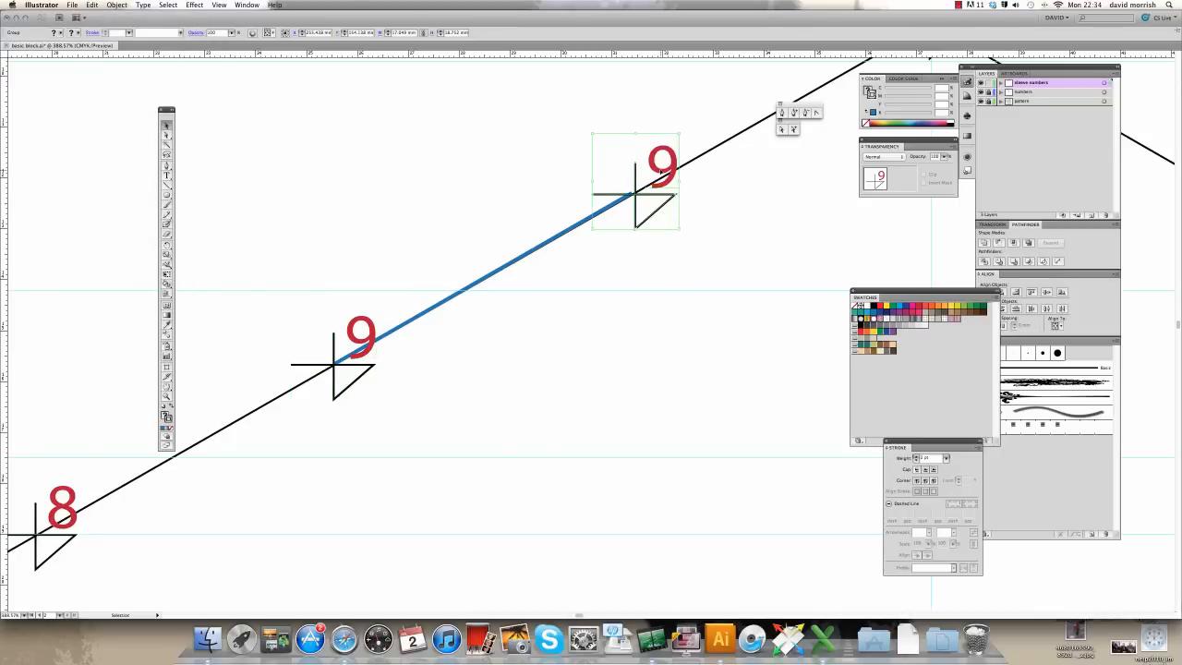
key(Up)
key(Up)
key(Up)
key(Left)
key(Left)
key(Left)
key(Left)
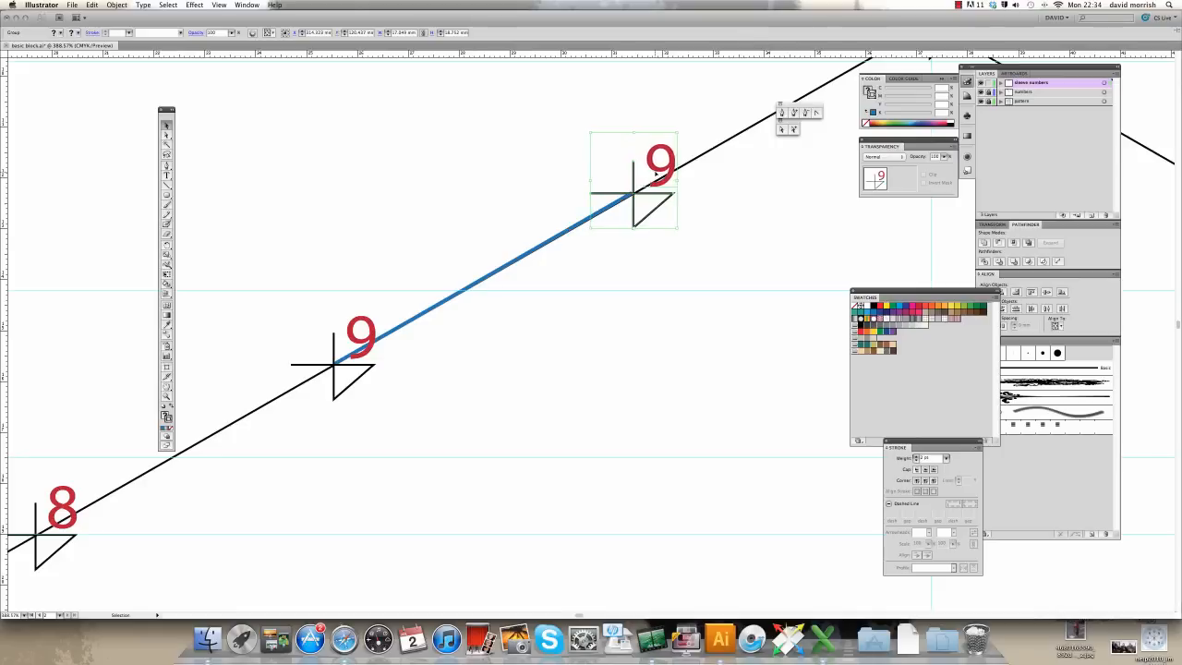
- Change the number on the upper copy of marker 9 to 10 and leave isolation mode
double_click(673, 172)
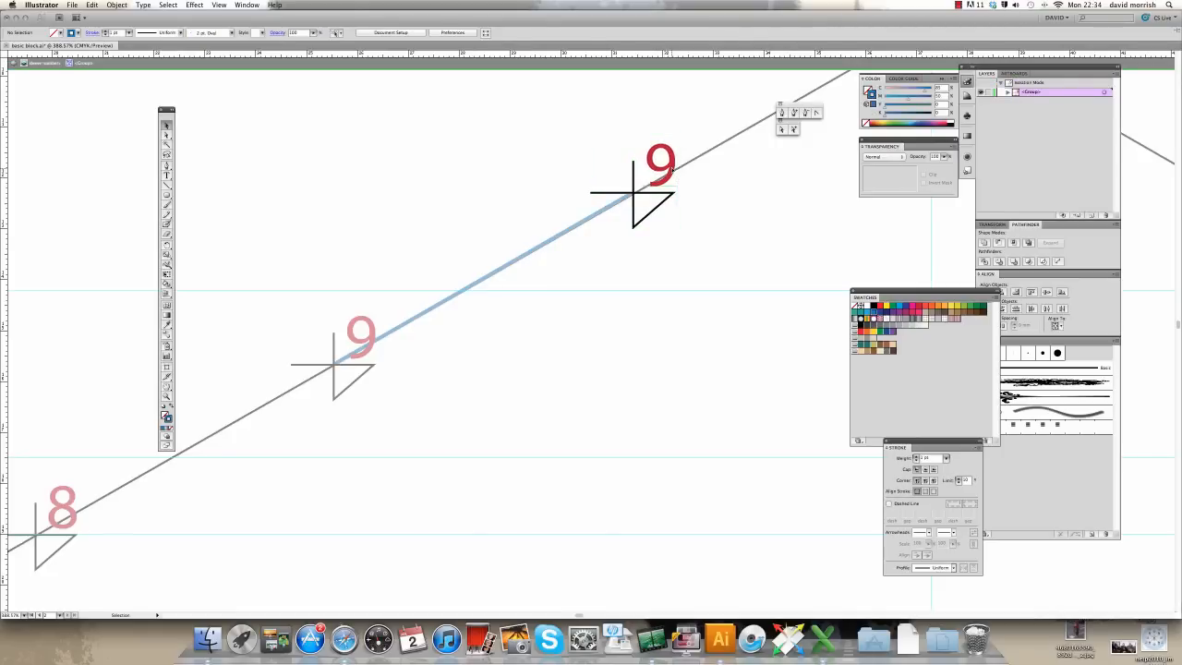
double_click(673, 170)
key(BackSpace)
text(10)
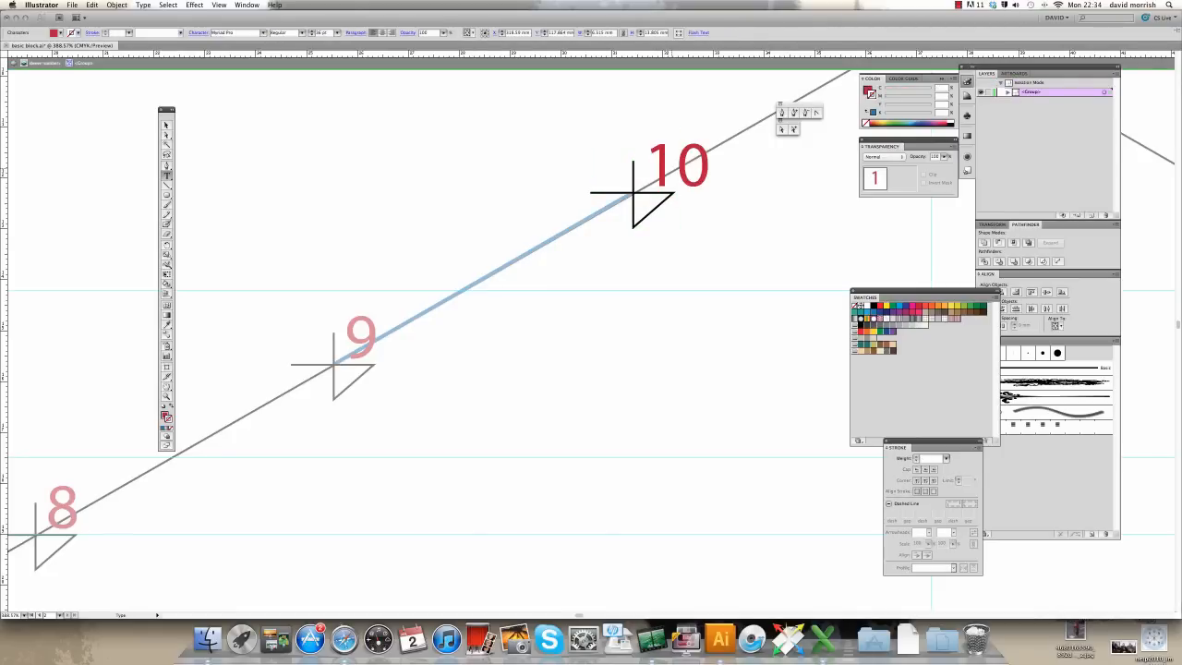
key(Escape)
key(Escape)
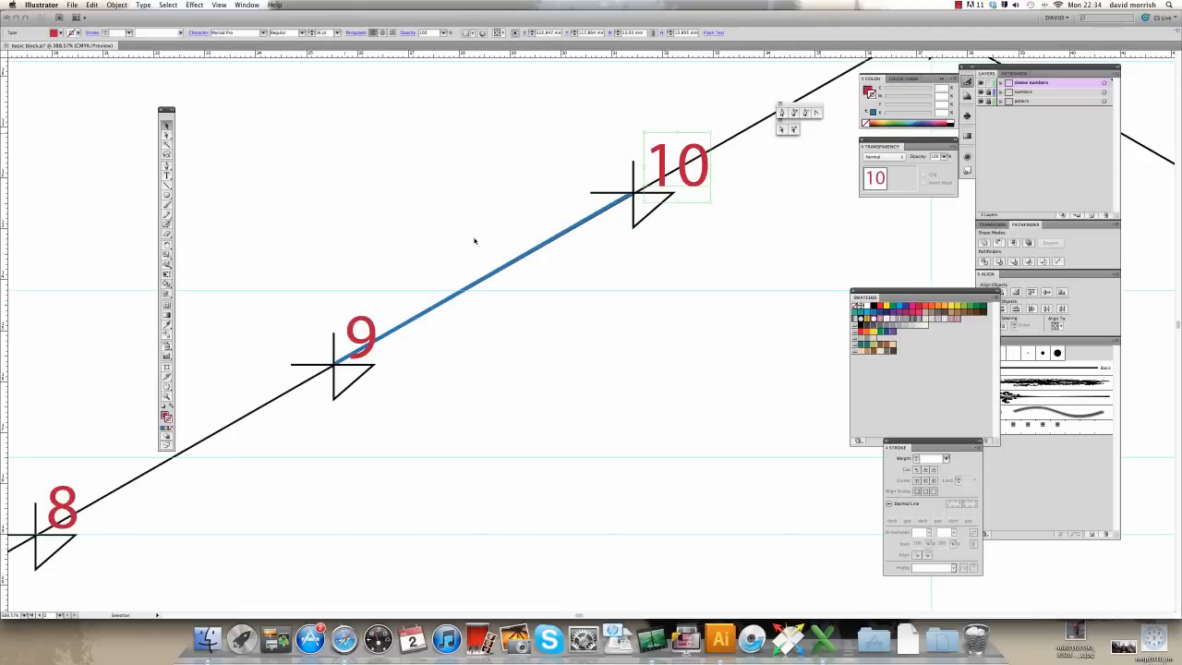
- Move the blue line up along the diagonal so it spans from point 10 to point 0, and deselect it
drag(726, 298, 560, 411)
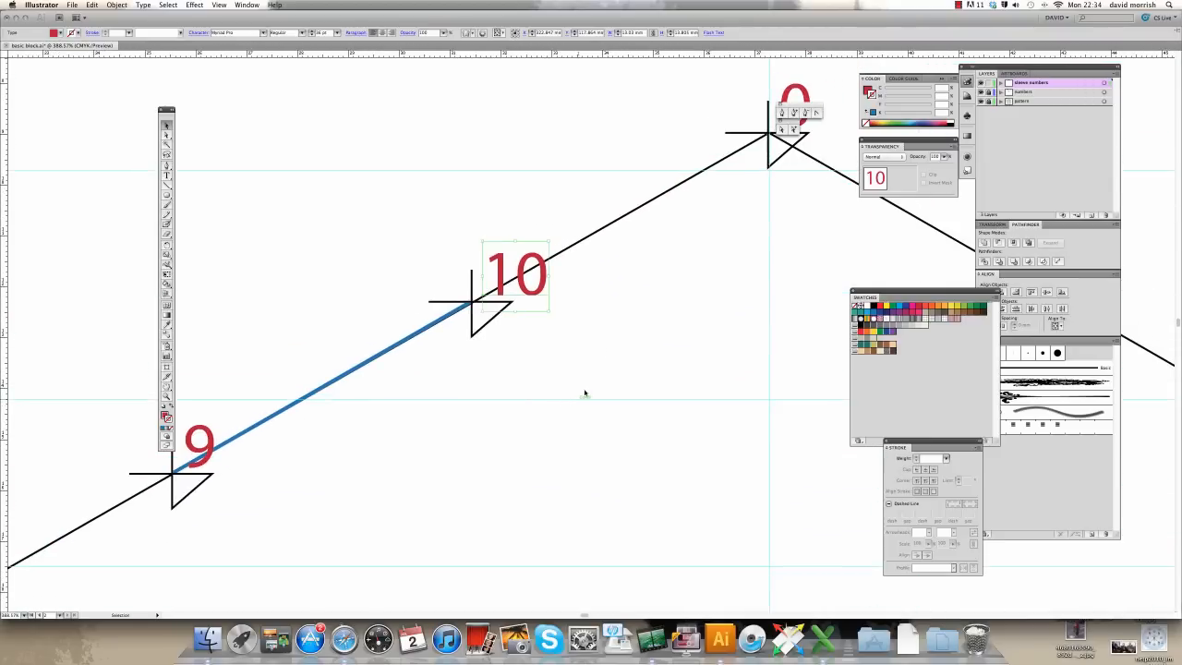
drag(636, 328, 564, 356)
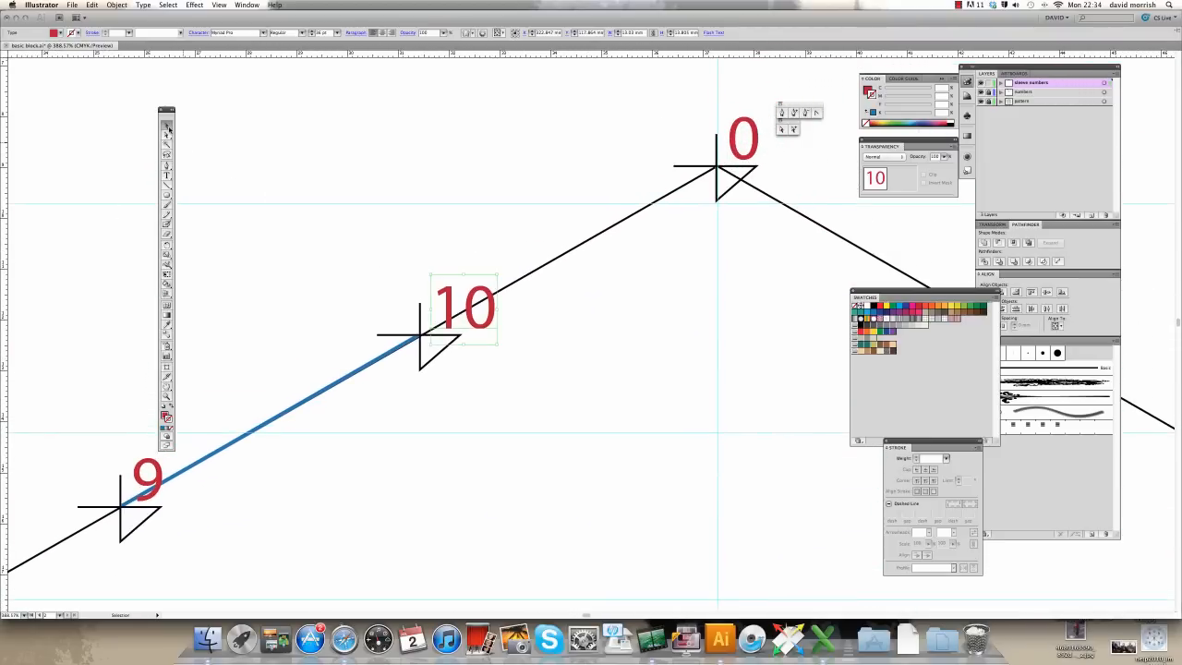
drag(356, 375, 650, 206)
click(643, 289)
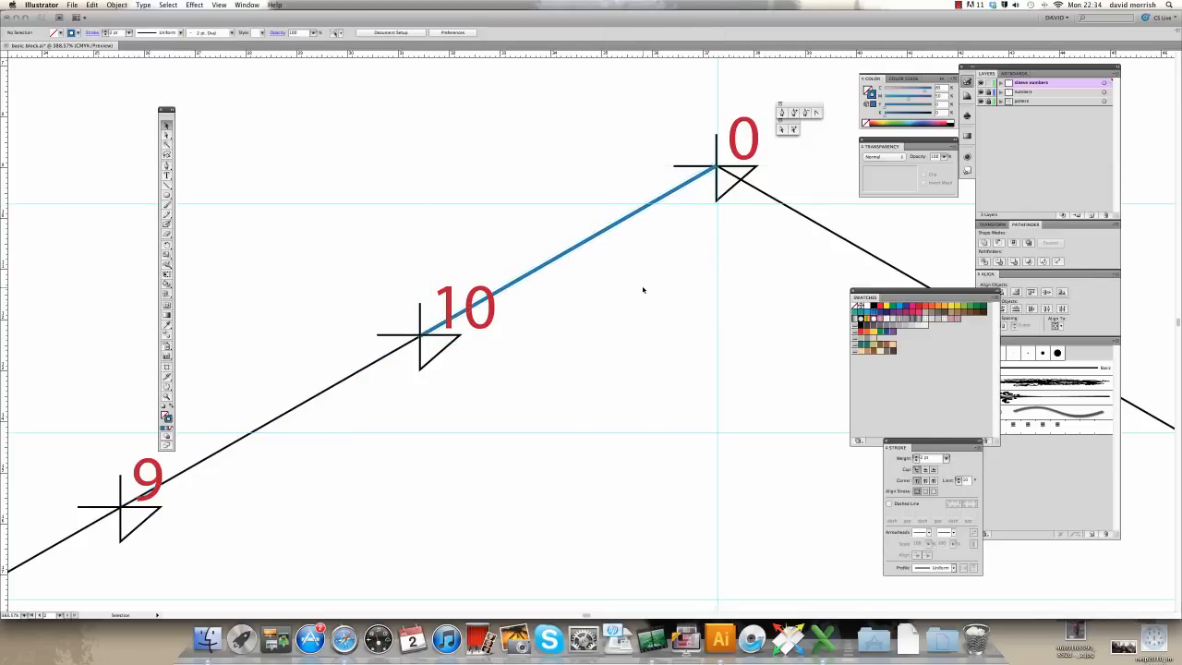
- Delete the blue measuring line between points 10 and 0
scroll(642, 290, left, 3)
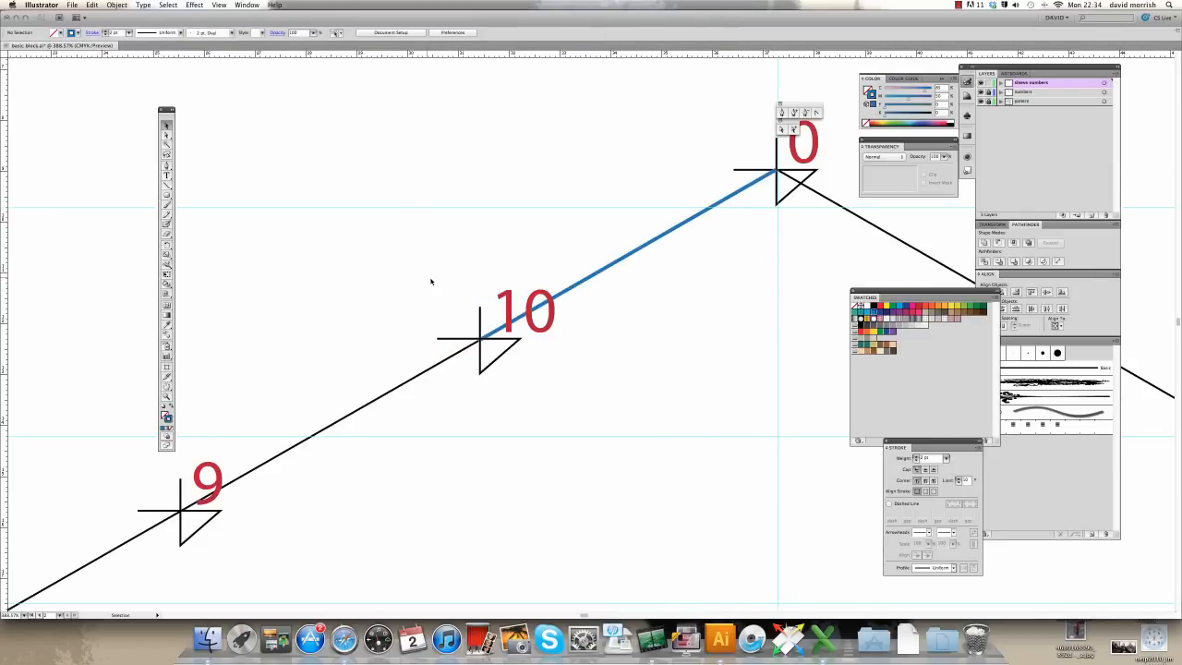
click(219, 5)
click(244, 85)
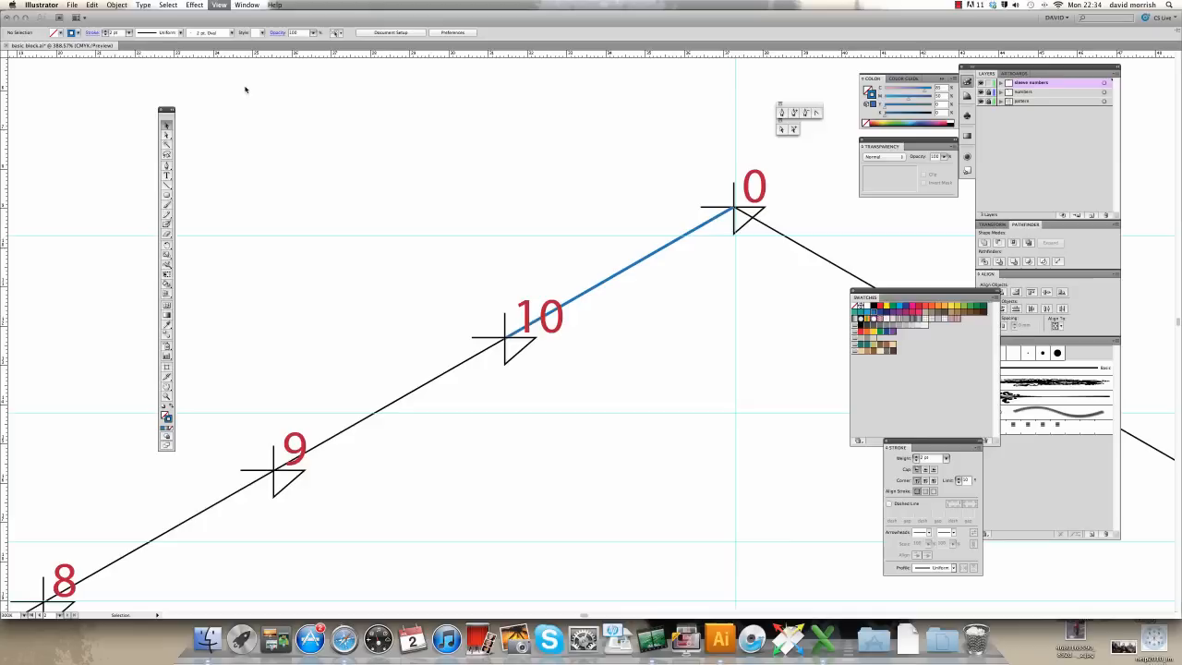
click(219, 4)
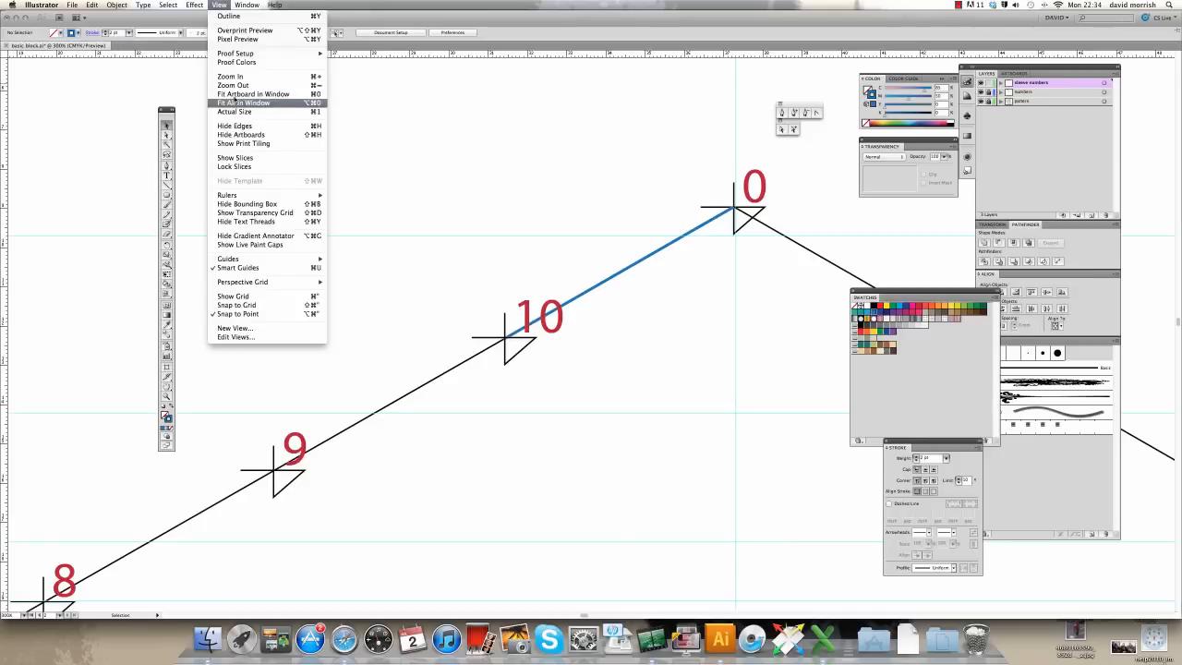
click(221, 5)
click(649, 258)
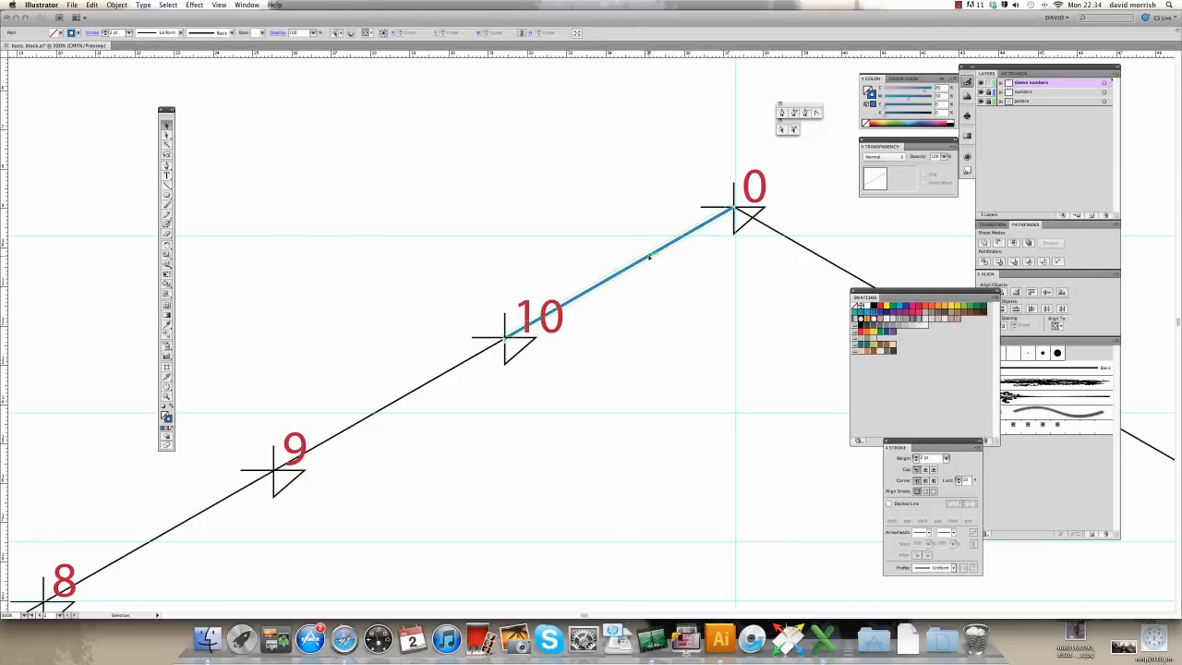
click(390, 140)
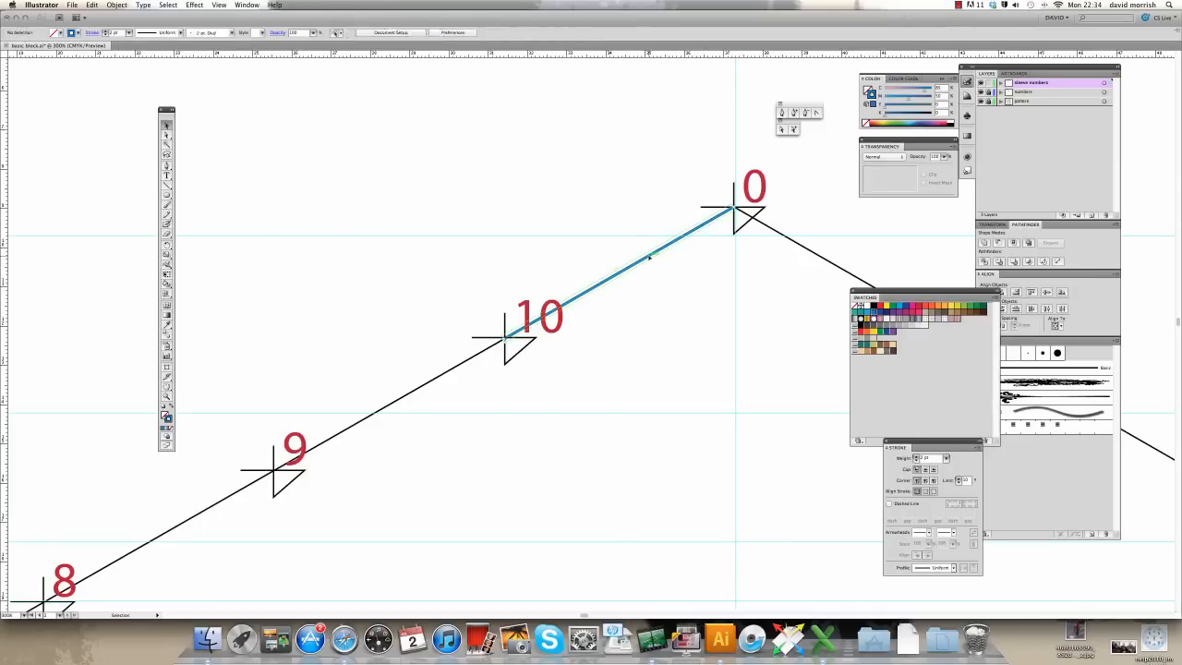
- Fit the artboard in the window and create a new layer named "sleeve line"
click(220, 5)
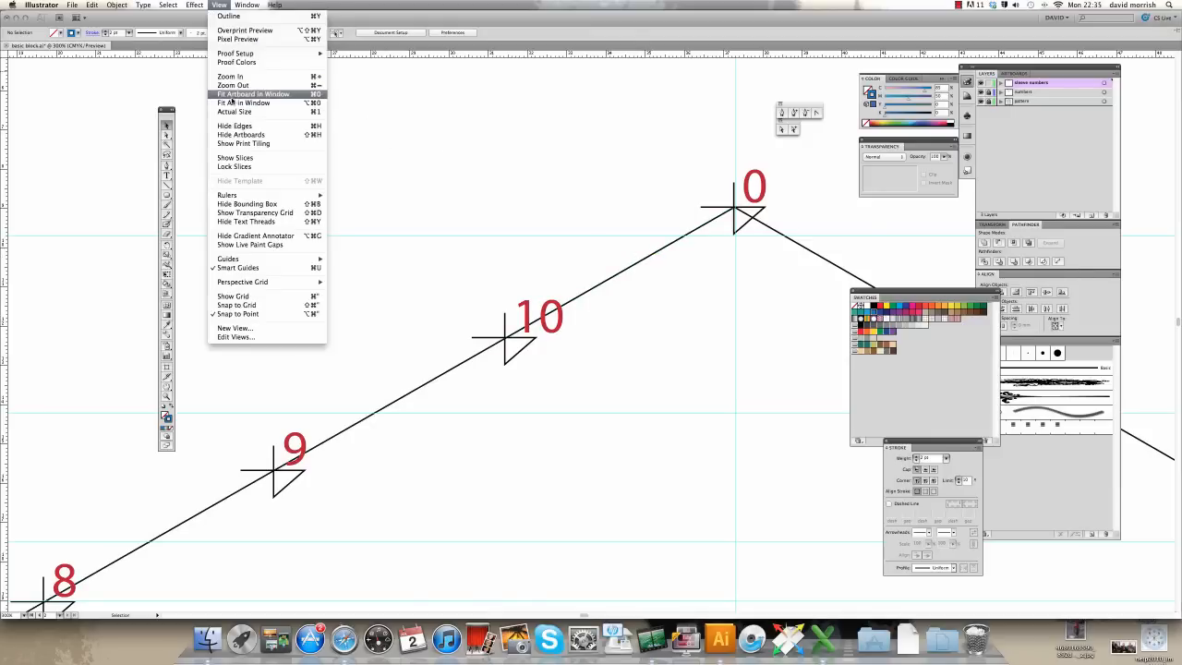
click(232, 95)
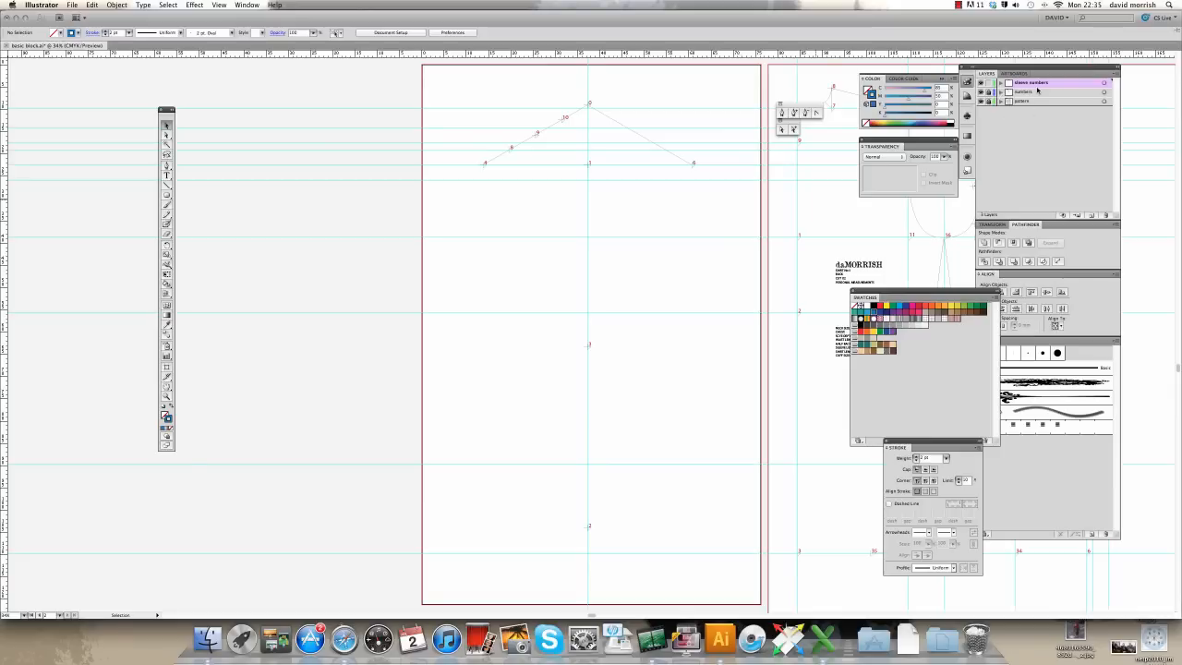
click(1090, 215)
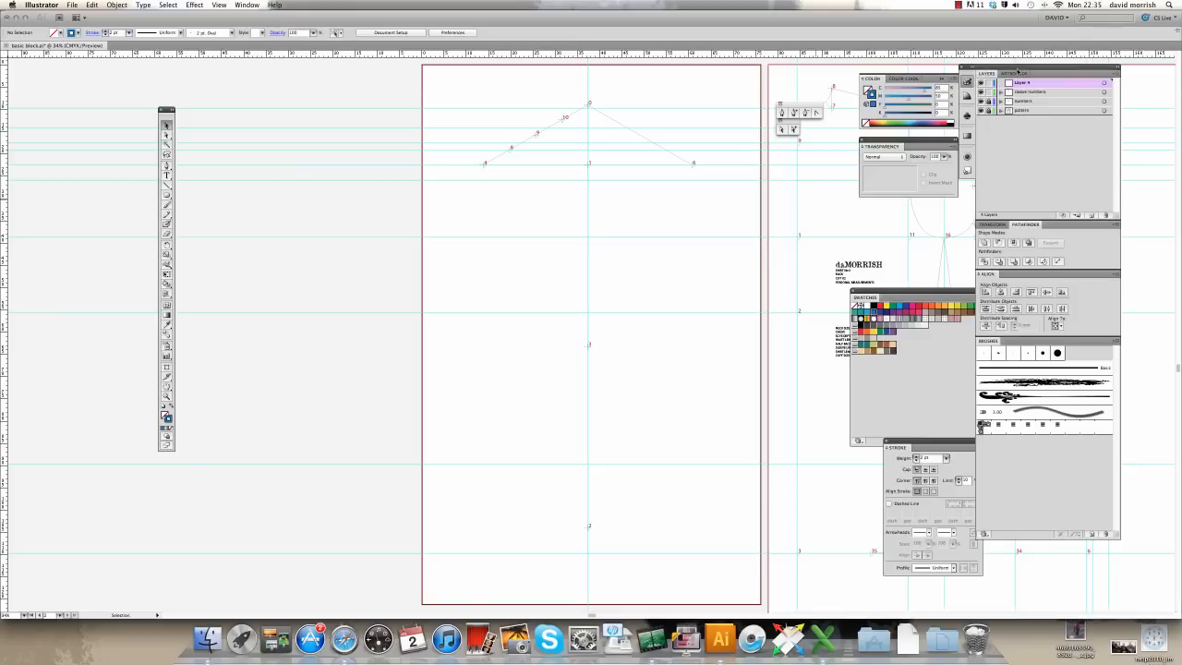
double_click(1018, 85)
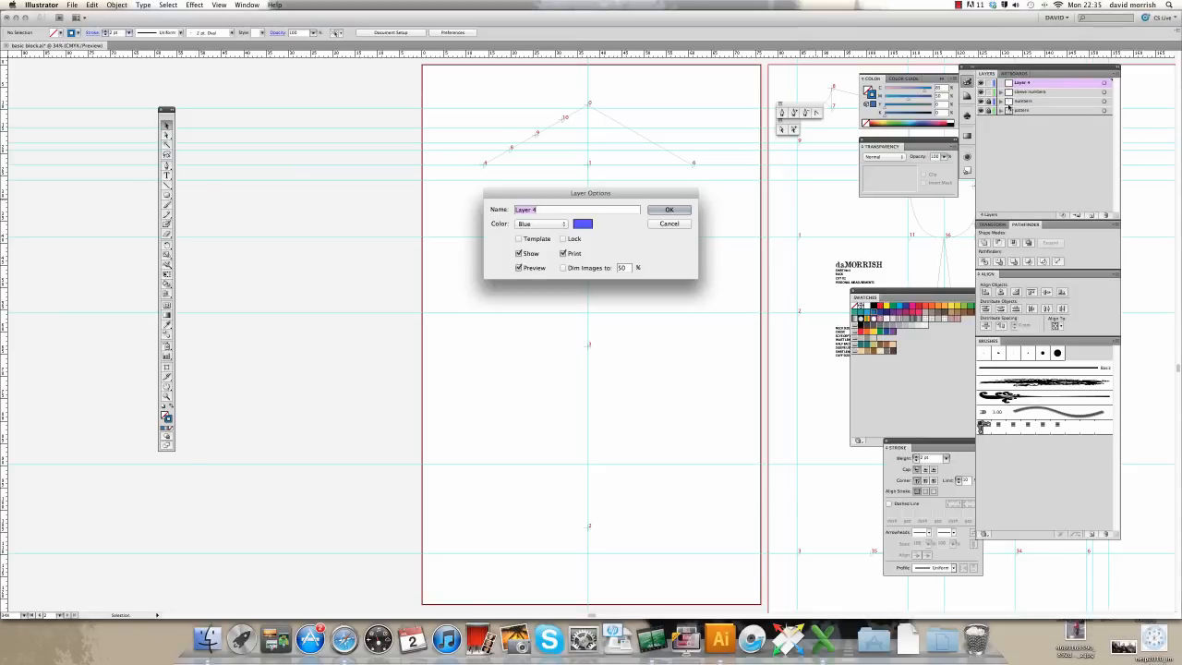
text(sleeve line)
key(Return)
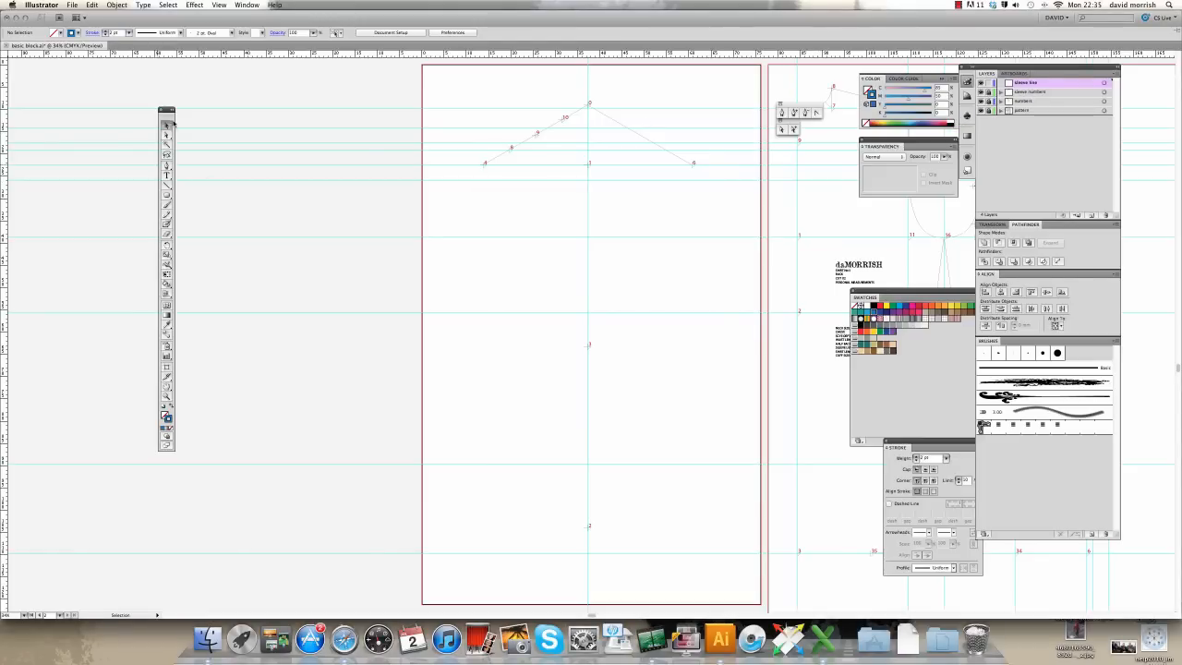
- With the Pen tool and a black stroke, draw a vertical line from the outer end of the right diagonal down to the level of point 2
drag(168, 111, 340, 100)
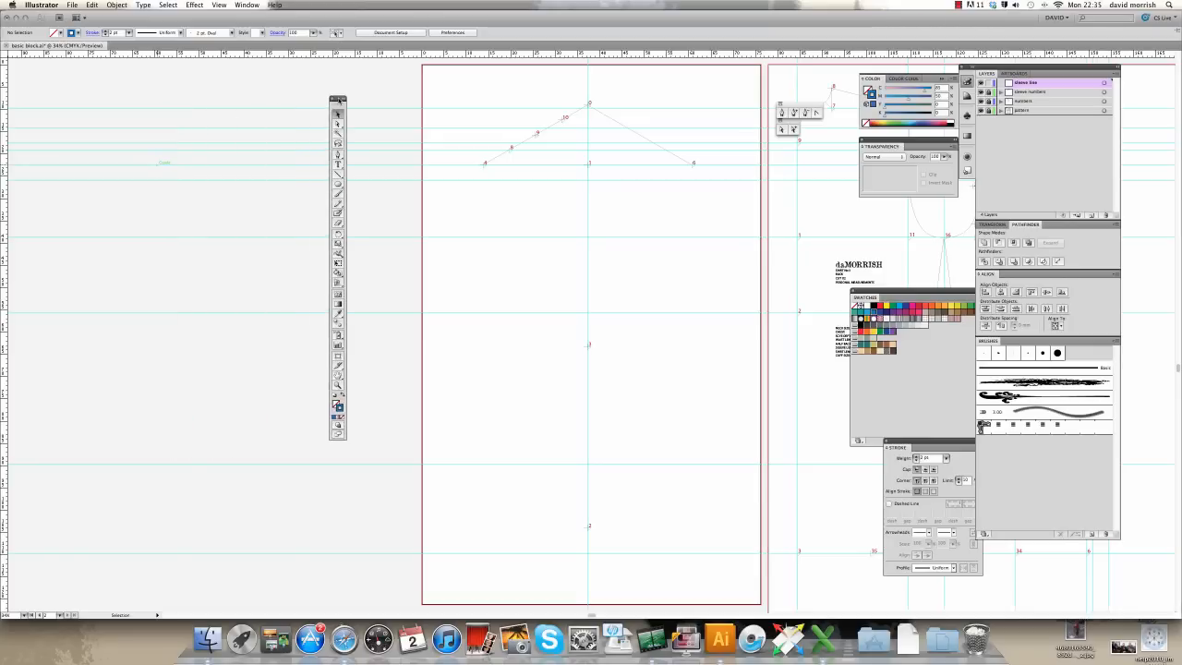
click(337, 154)
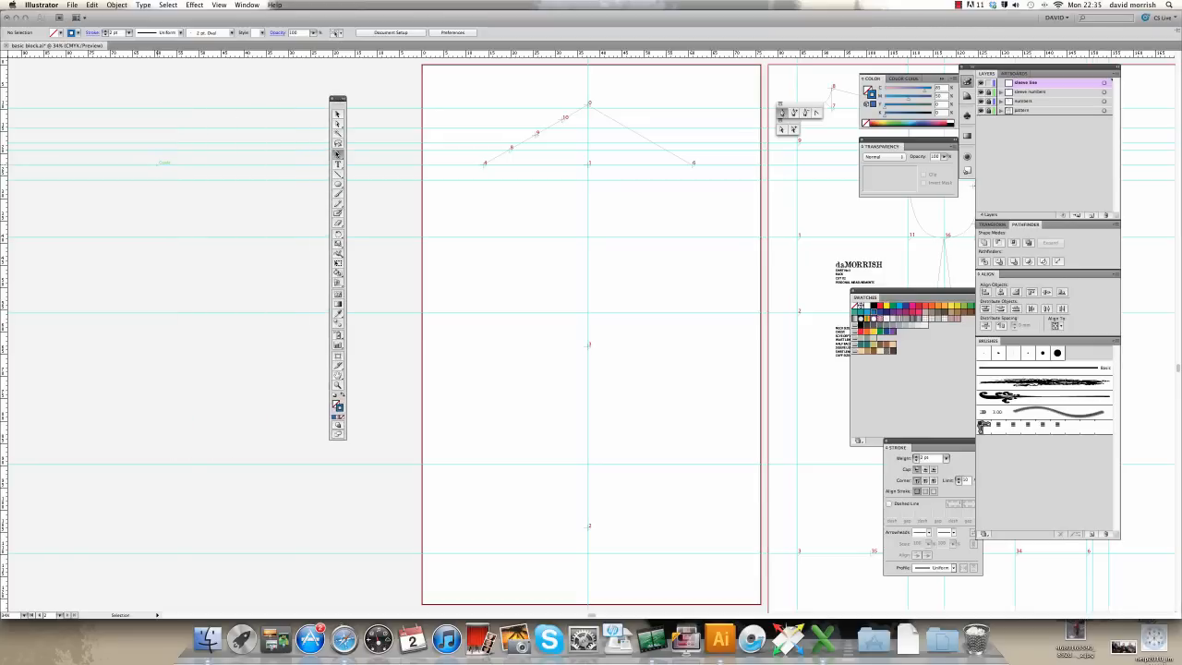
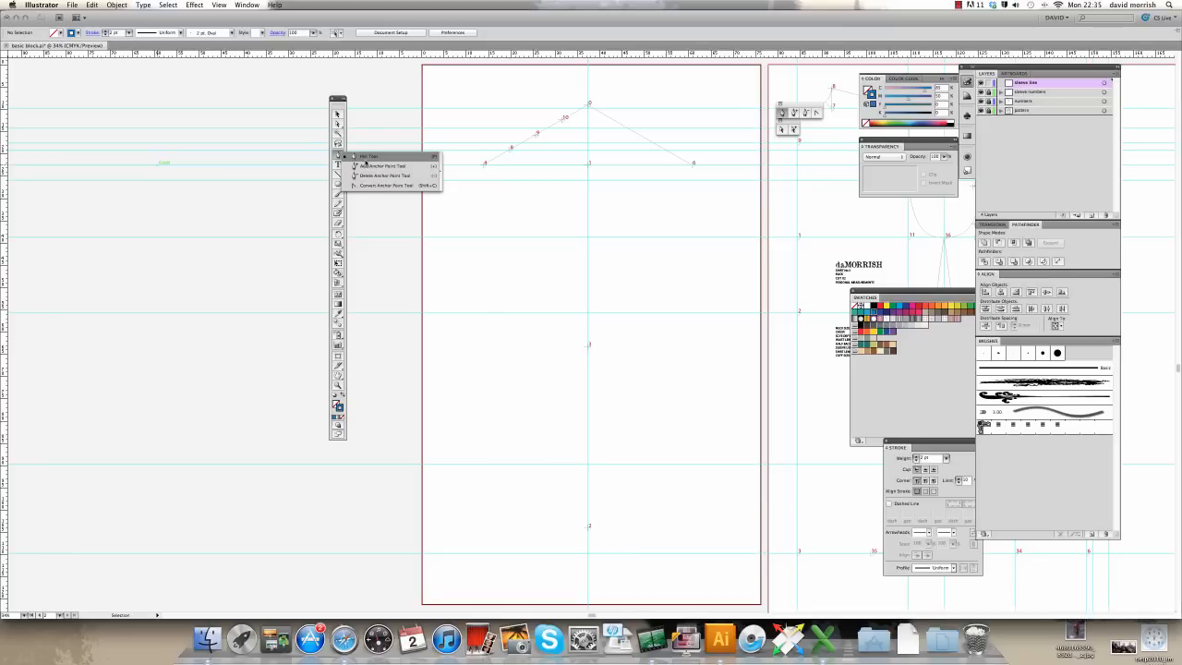
click(365, 156)
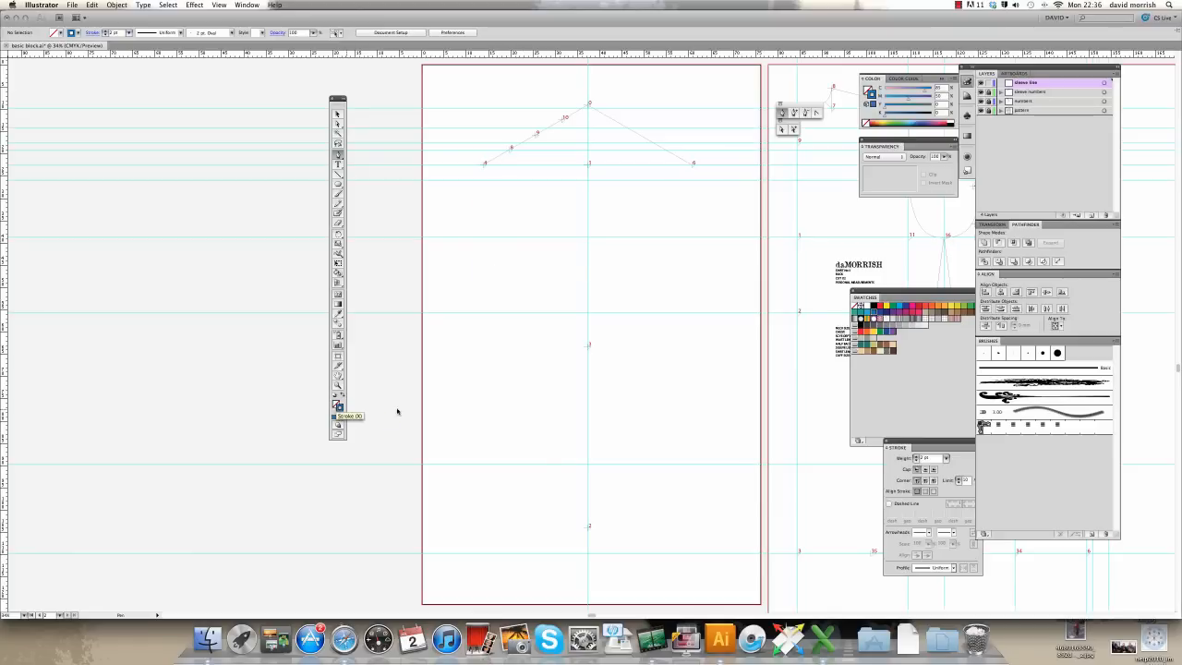
click(873, 307)
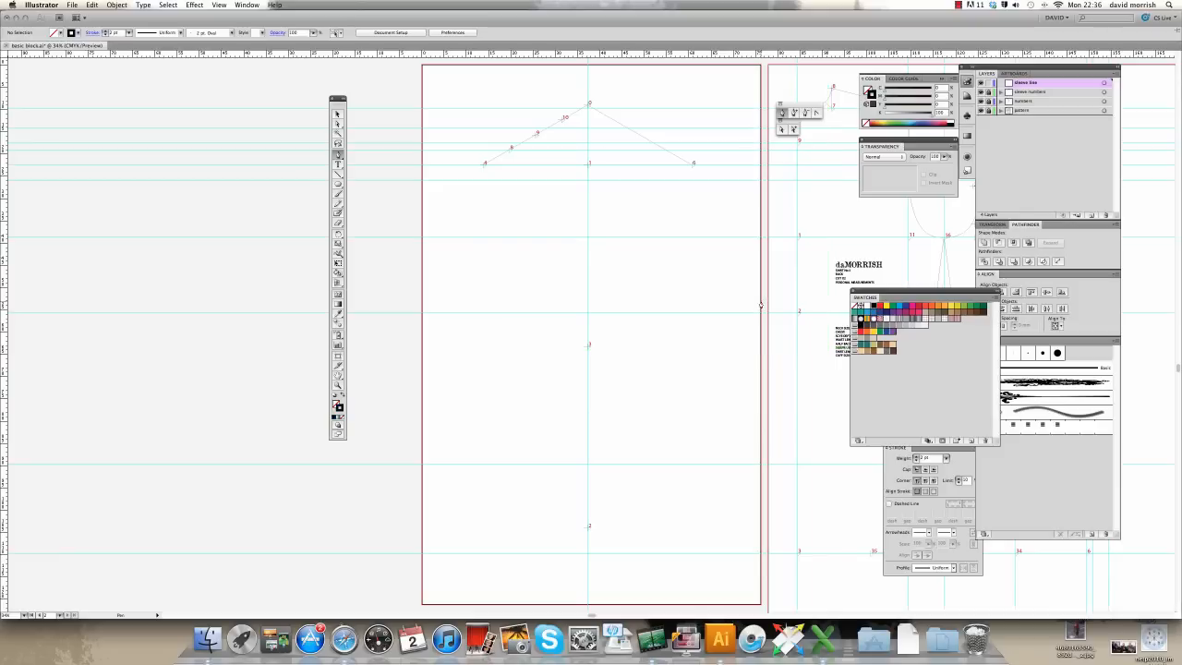
click(693, 164)
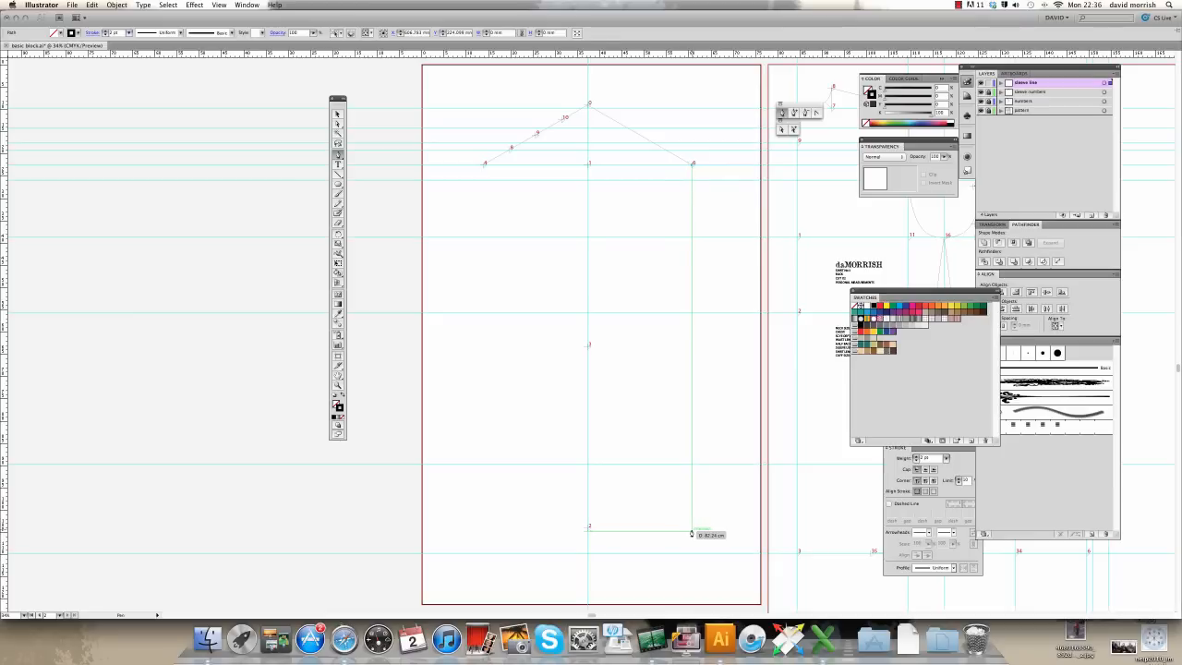
click(691, 534)
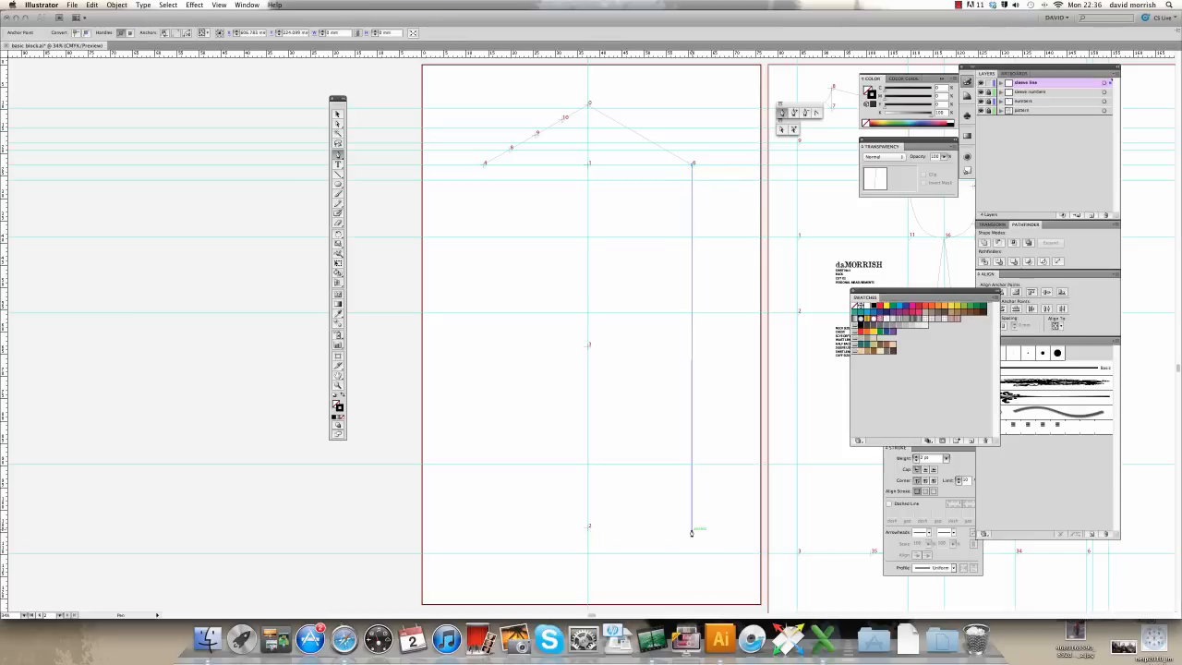
click(338, 115)
click(530, 262)
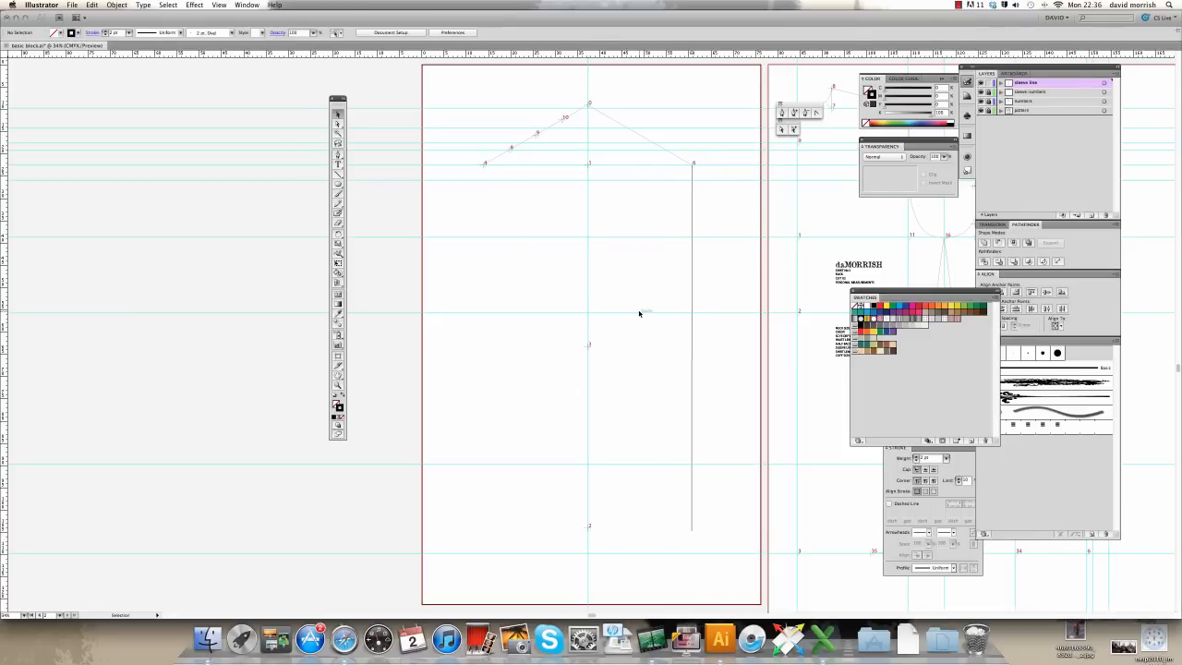
- Extend the path with the Pen tool from the vertical line's upper end through point 0 to point 4, and deselect it
click(338, 153)
click(692, 165)
click(693, 166)
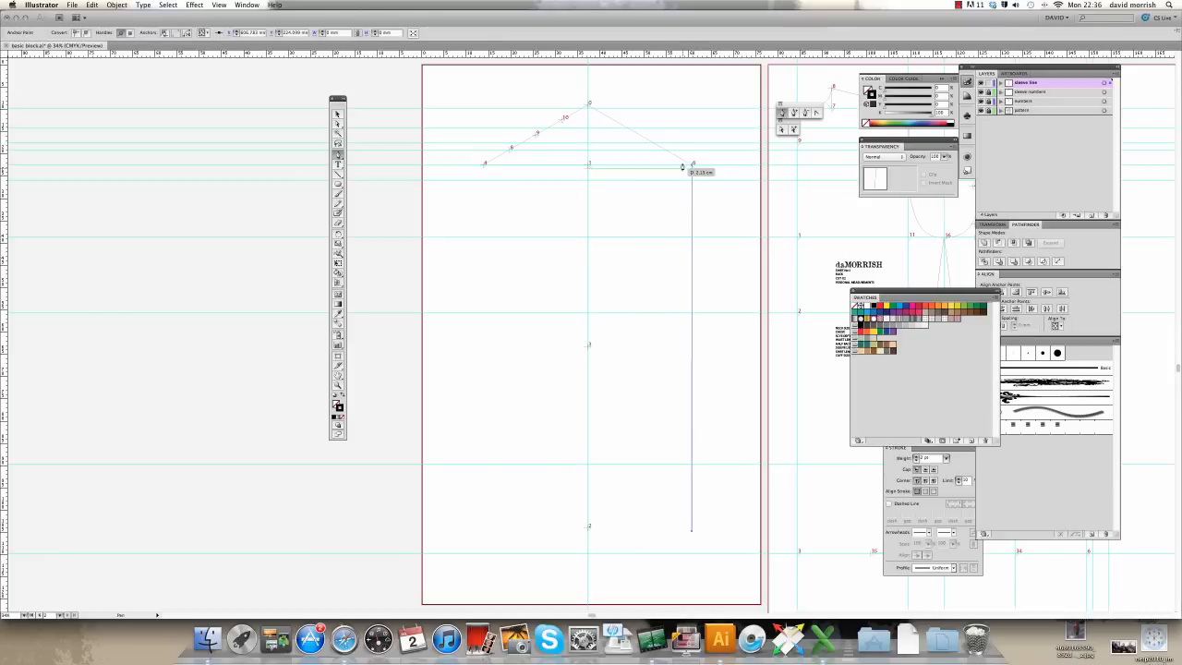
click(588, 105)
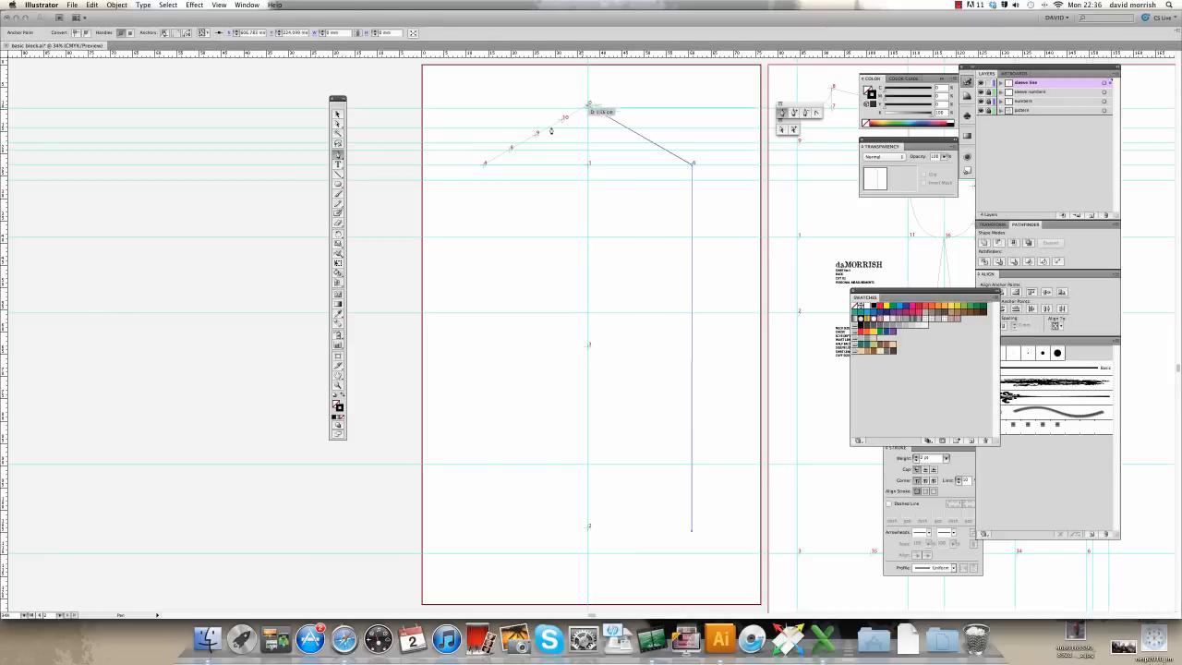
click(482, 166)
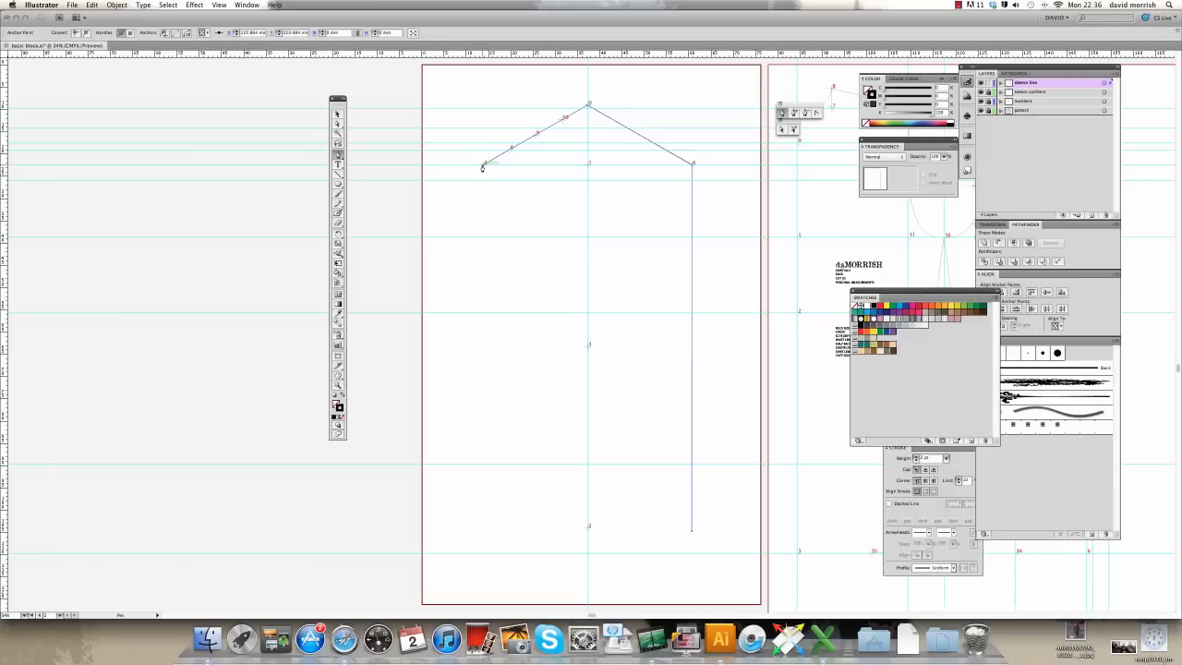
click(337, 114)
click(526, 213)
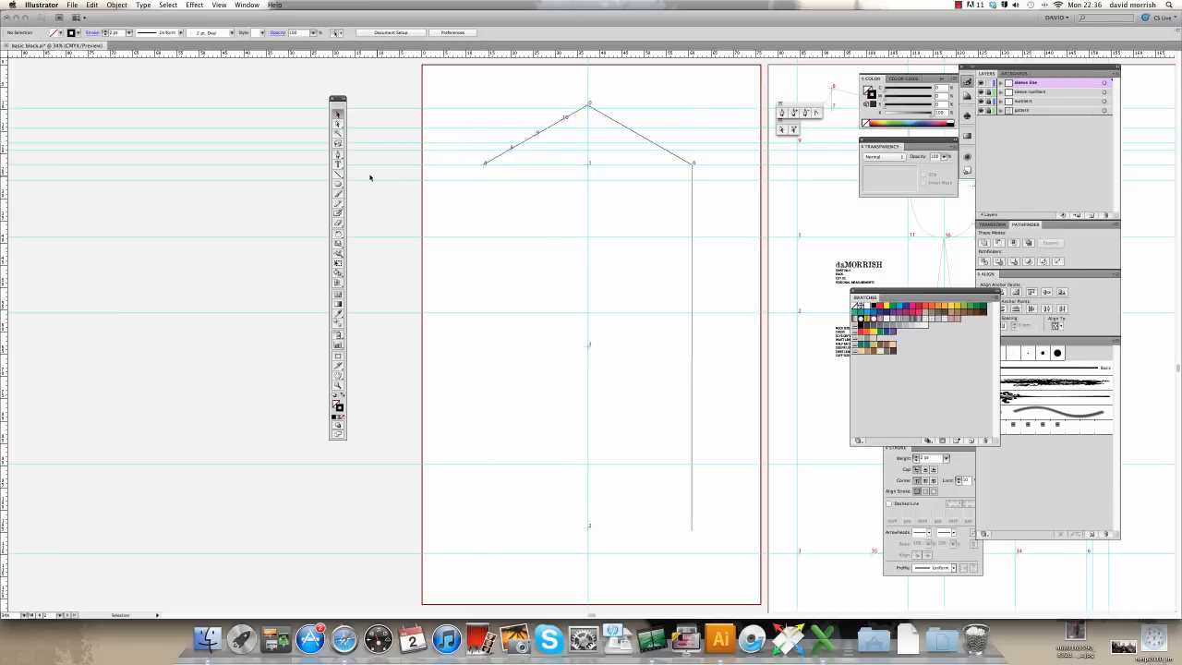
- Convert the anchor at point 0 into a smooth curve, adjust both its handles to shape the sleeve head, and hide the sleeve numbers layer
drag(338, 156, 367, 185)
drag(588, 105, 542, 108)
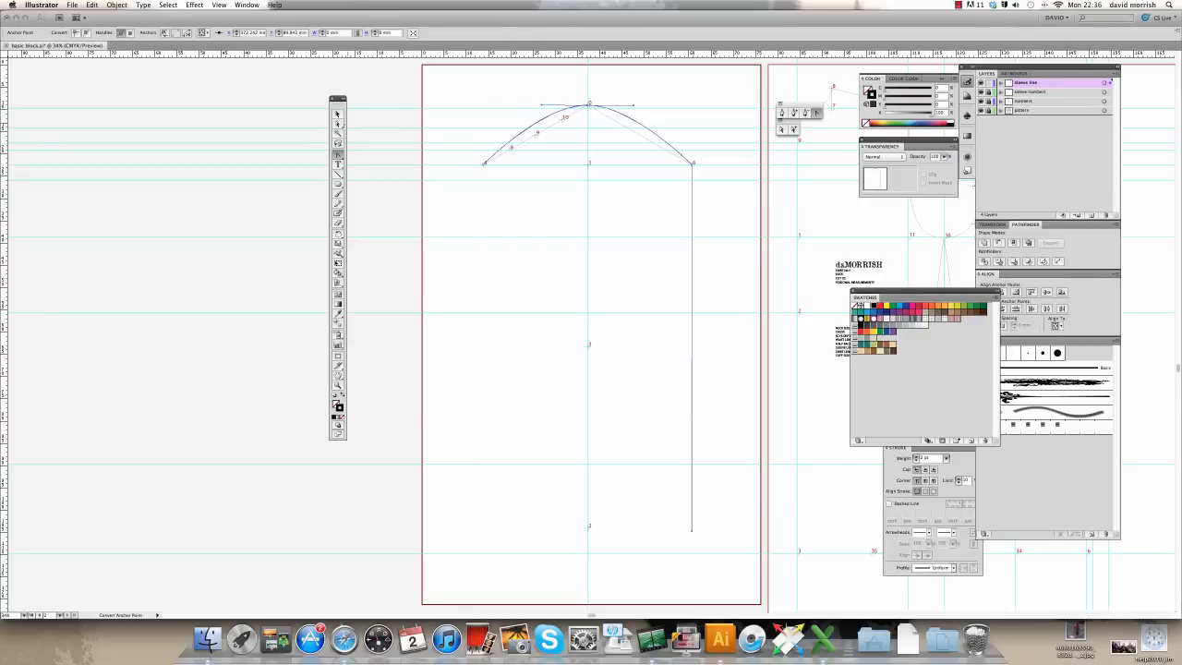
click(338, 124)
drag(542, 106, 544, 112)
drag(634, 99, 659, 93)
click(662, 107)
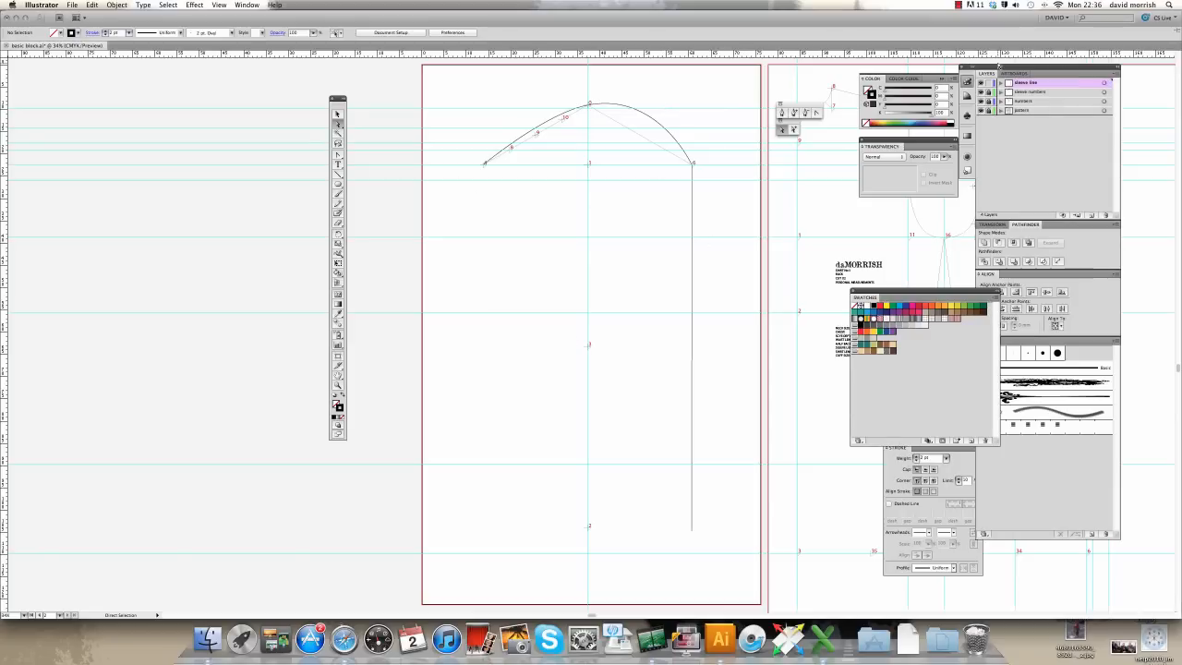
click(980, 101)
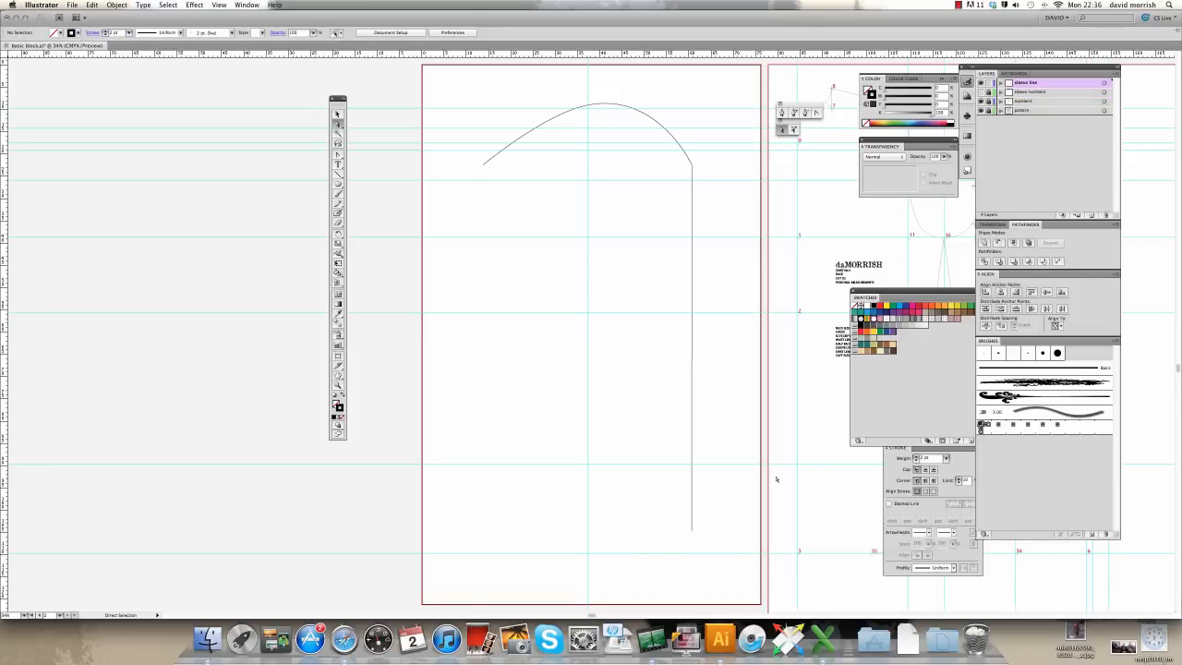
- Examine the sleeve section's drafting instructions and diagram in the Excel shirt block sheet, and return to Illustrator to view the body pattern beside the sleeve
click(823, 639)
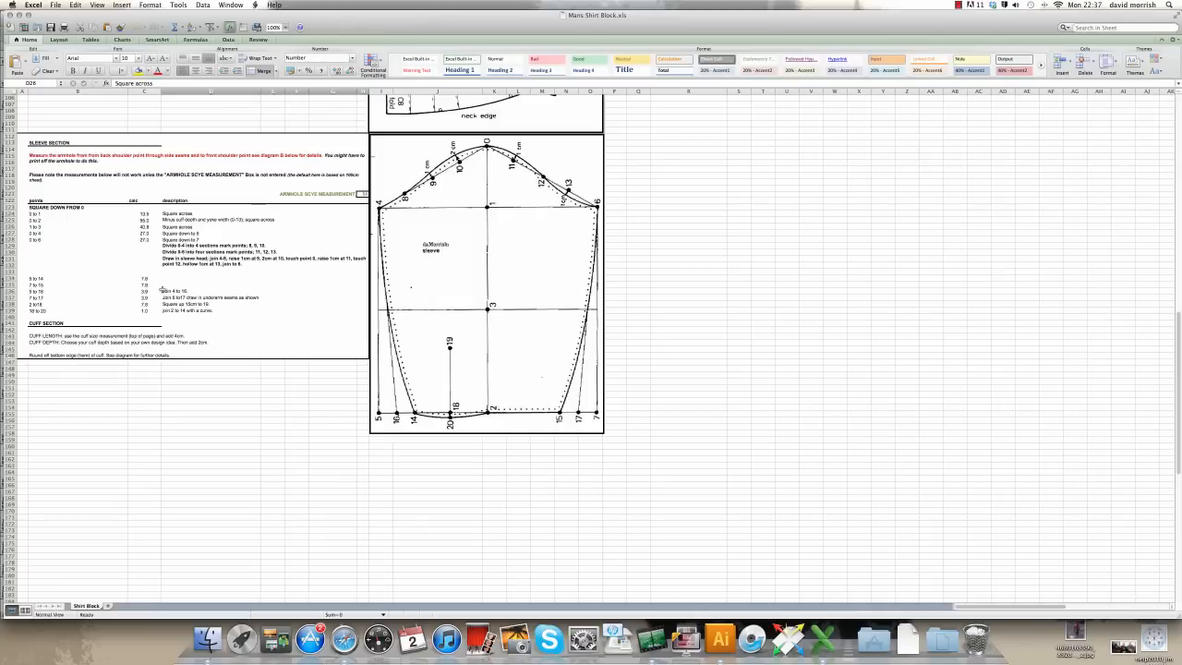
scroll(201, 310, up, 5)
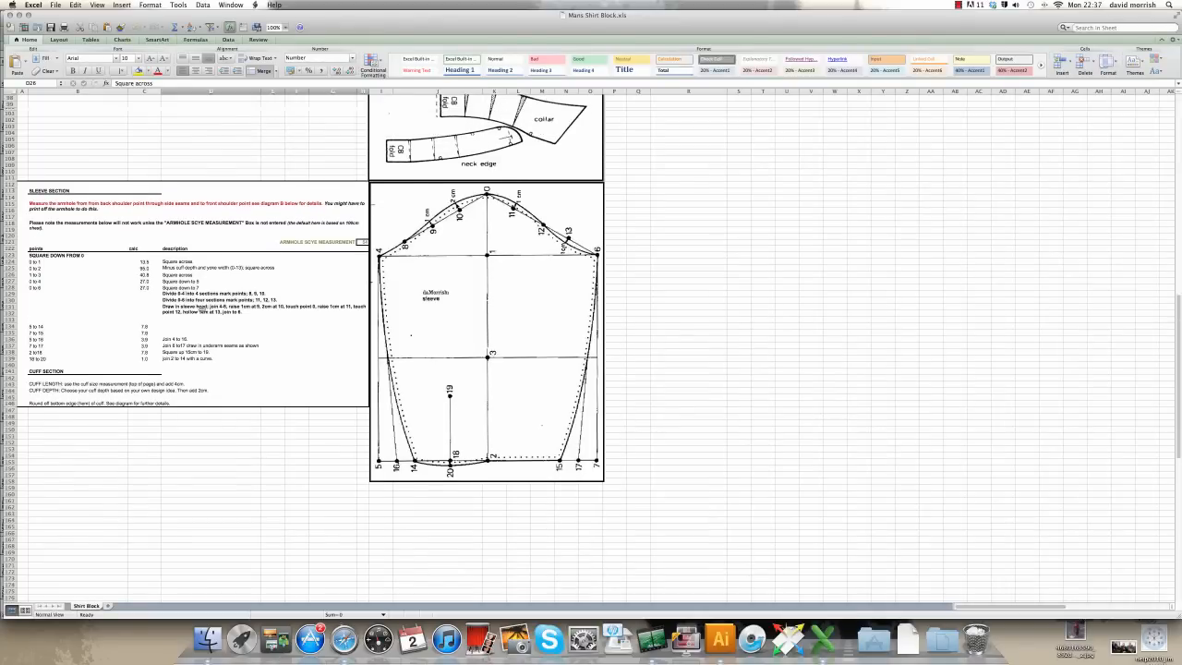
scroll(201, 310, down, 3)
scroll(202, 311, up, 5)
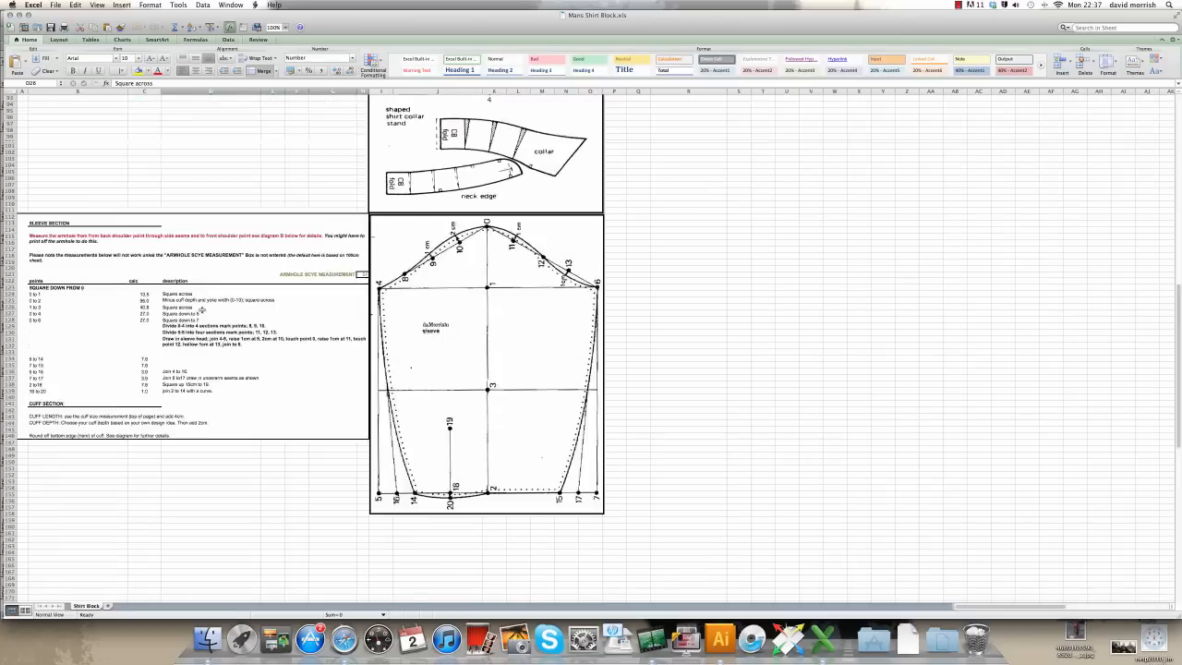
scroll(201, 310, down, 2)
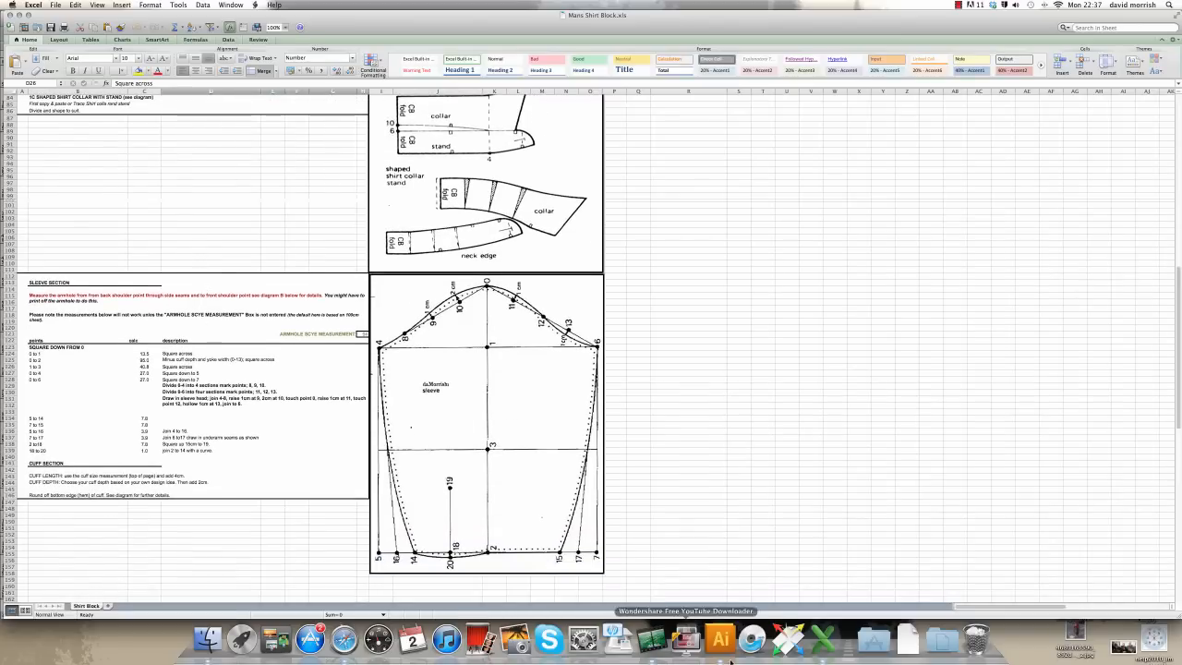
click(723, 641)
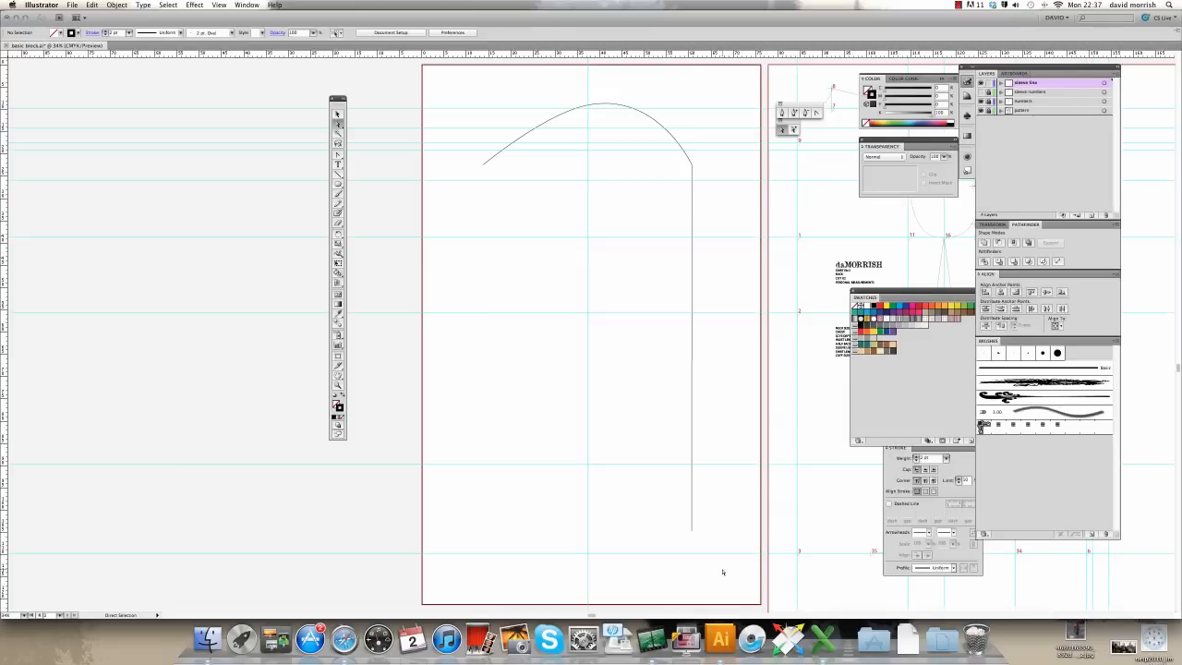
drag(721, 565, 430, 554)
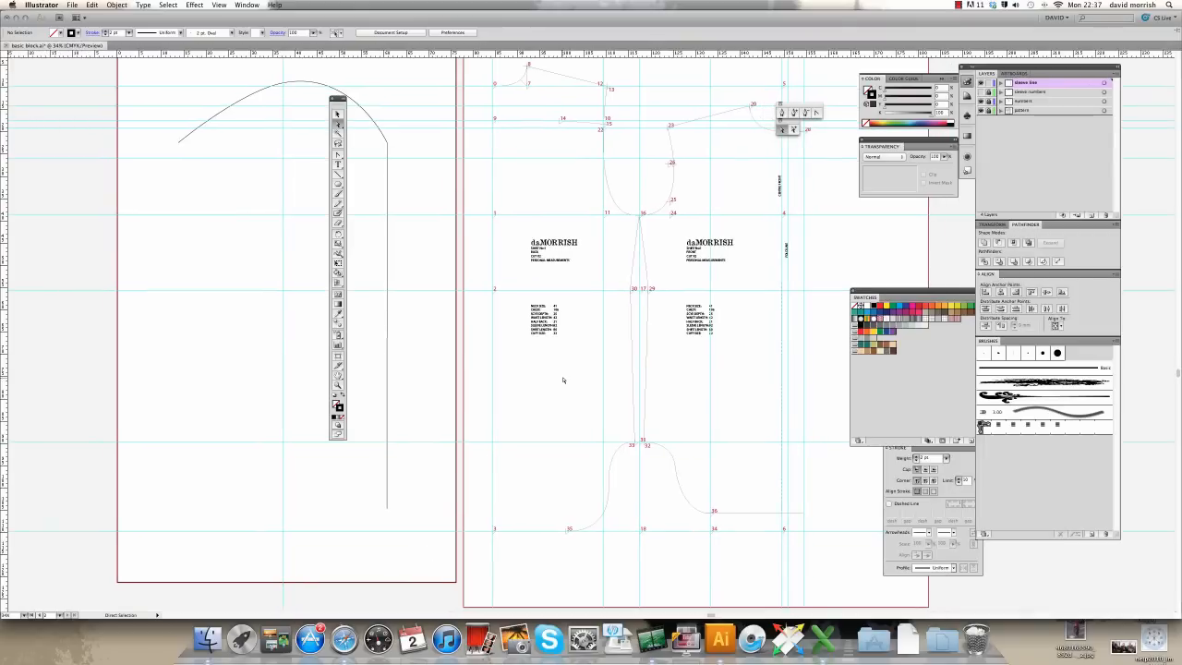